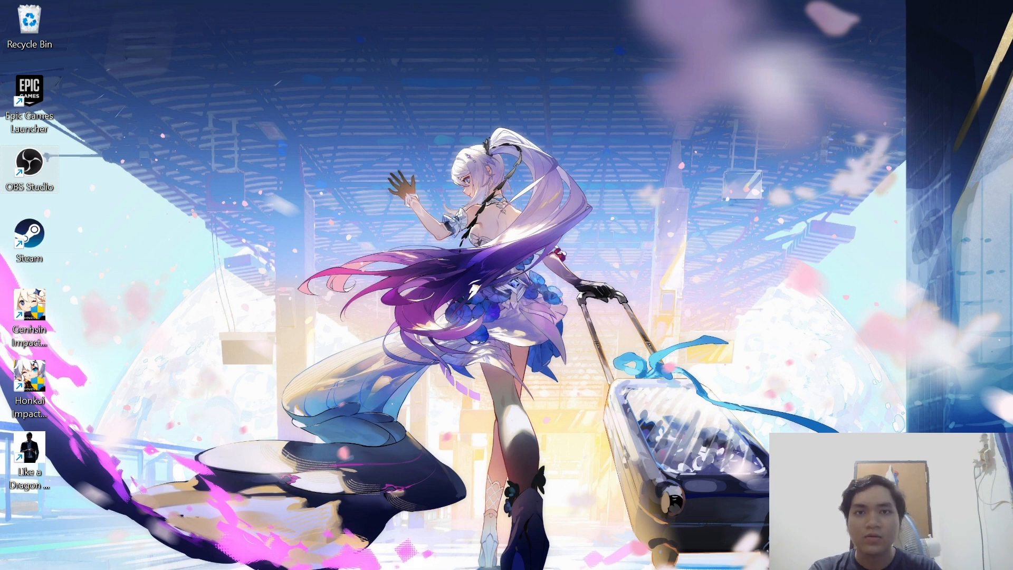
Open 13.5.1-packet-tracer---wlan-configuration.pka from the Praktikum folder, then minimize File Explorer.
{"action": "mouse_move", "coordinate": [420, 569]}
{"action": "left_click", "coordinate": [489, 551]}
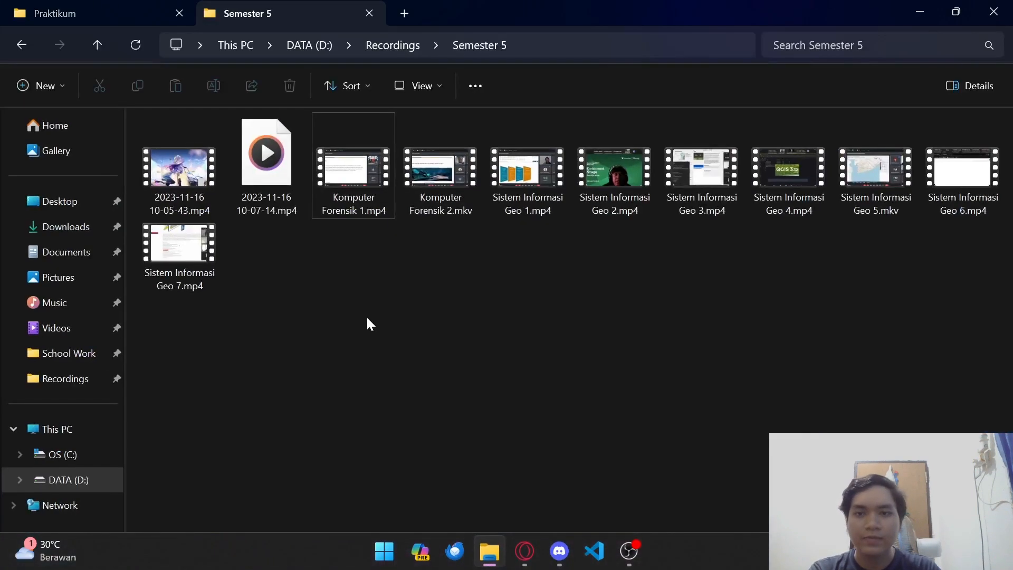
{"action": "left_click", "coordinate": [124, 13]}
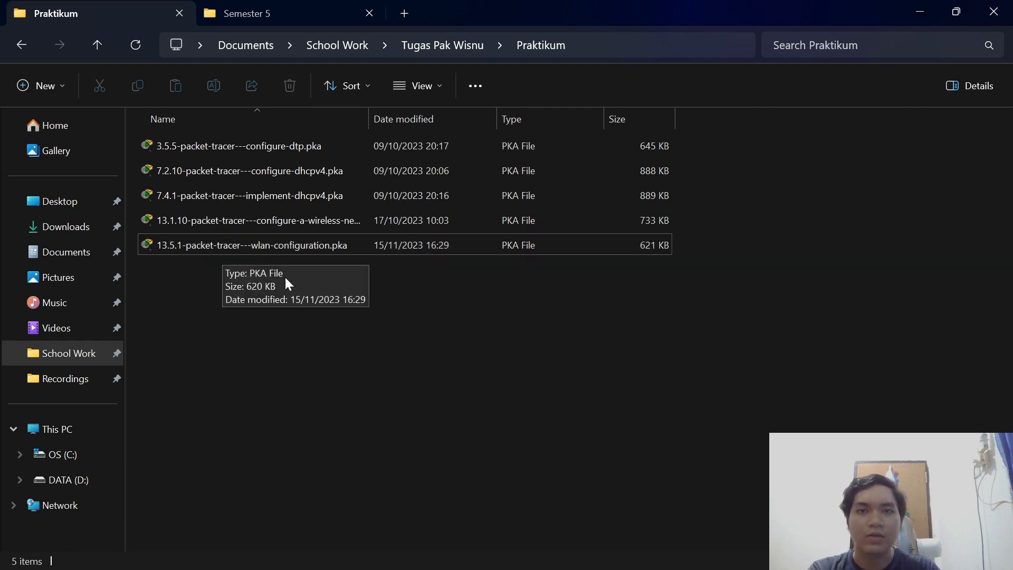
{"action": "left_click", "coordinate": [224, 249]}
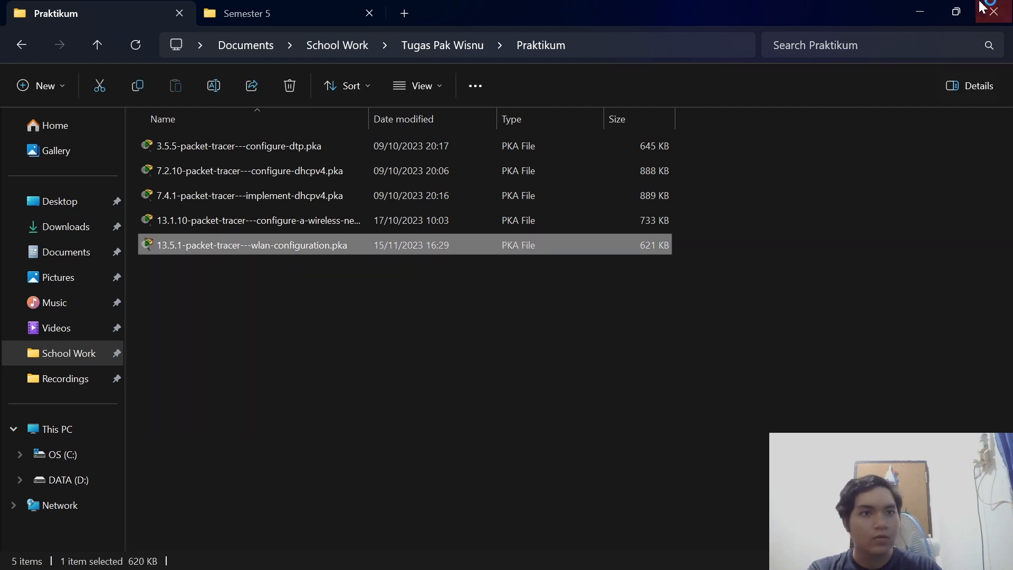
{"action": "left_click", "coordinate": [923, 13]}
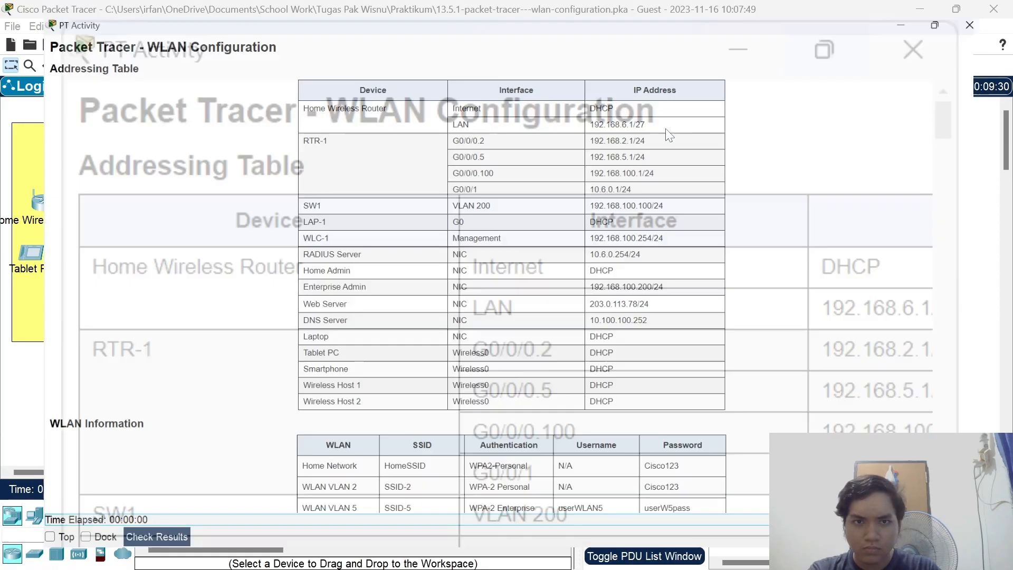
Snap the PT Activity instructions to the right half and the Packet Tracer topology to the left.
{"action": "scroll", "coordinate": [681, 211], "scroll_direction": "down", "scroll_amount": 1}
{"action": "scroll", "coordinate": [737, 242], "scroll_direction": "up", "scroll_amount": 1}
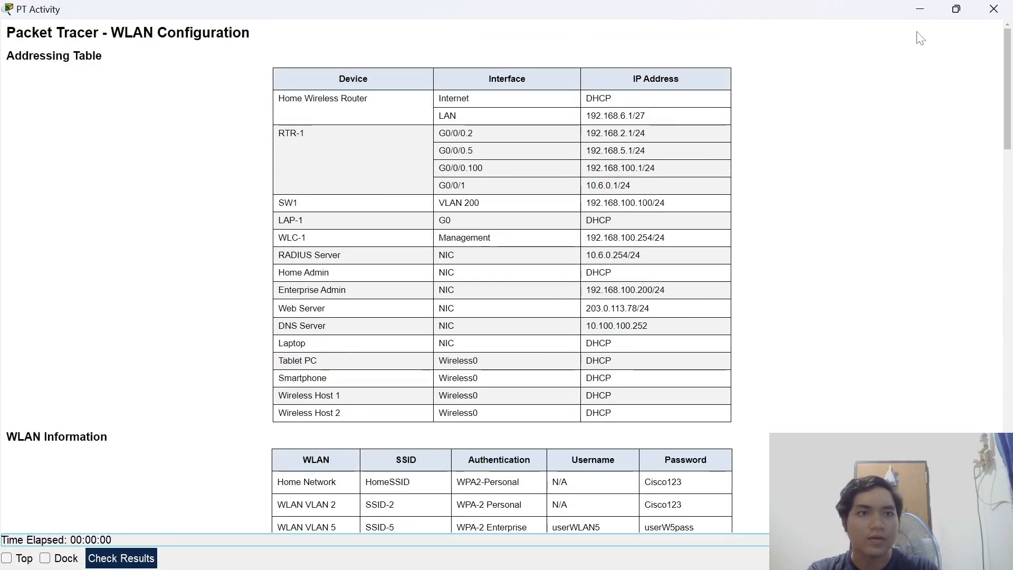
{"action": "left_click", "coordinate": [956, 9]}
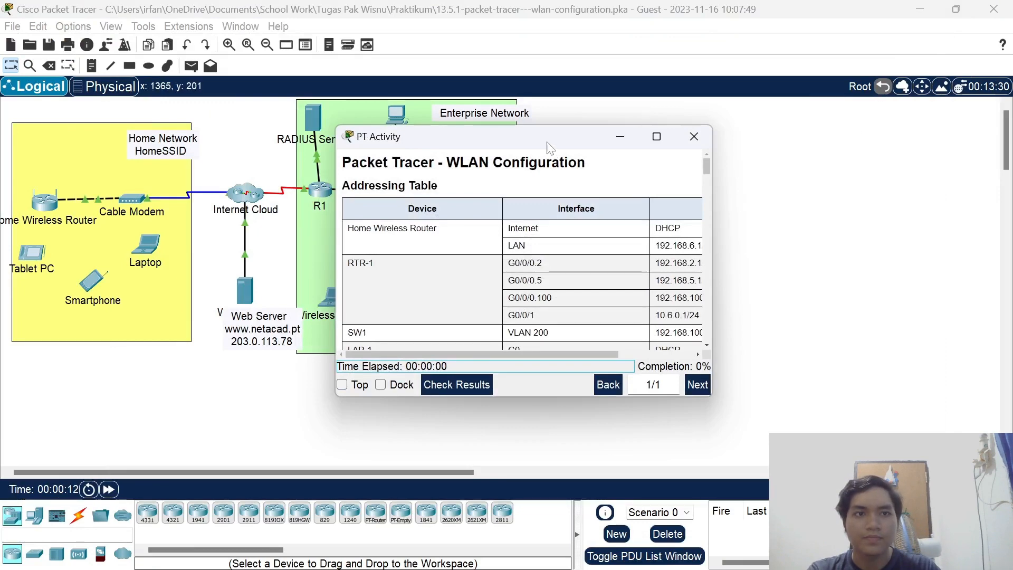
{"action": "left_click_drag", "start_coordinate": [555, 144], "coordinate": [1011, 237]}
{"action": "left_click", "coordinate": [132, 106]}
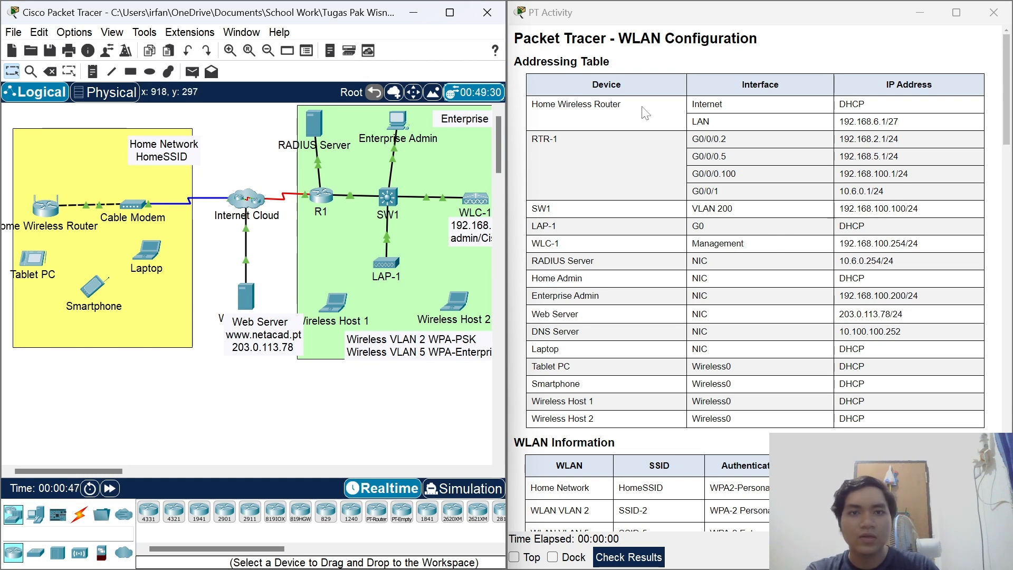
{"action": "scroll", "coordinate": [789, 98], "scroll_direction": "down", "scroll_amount": 2}
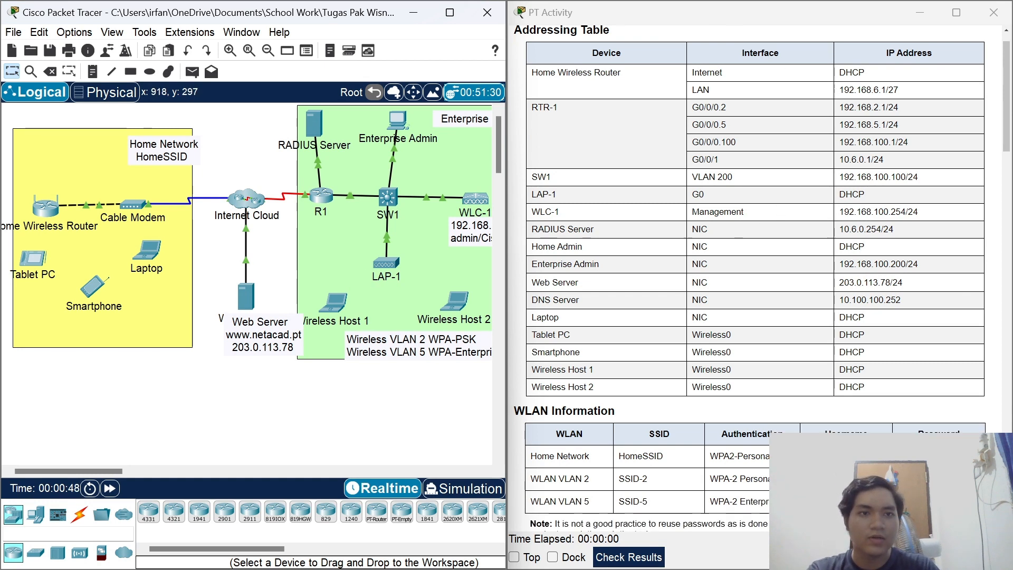
{"action": "scroll", "coordinate": [789, 98], "scroll_direction": "up", "scroll_amount": 2}
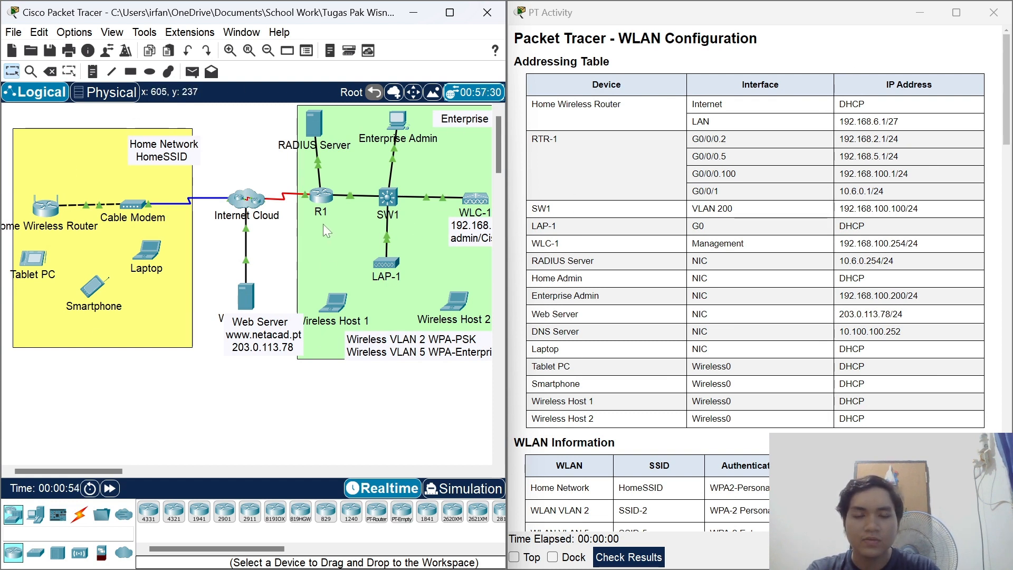
{"action": "scroll", "coordinate": [701, 191], "scroll_direction": "down", "scroll_amount": 3}
{"action": "scroll", "coordinate": [701, 191], "scroll_direction": "down", "scroll_amount": 6}
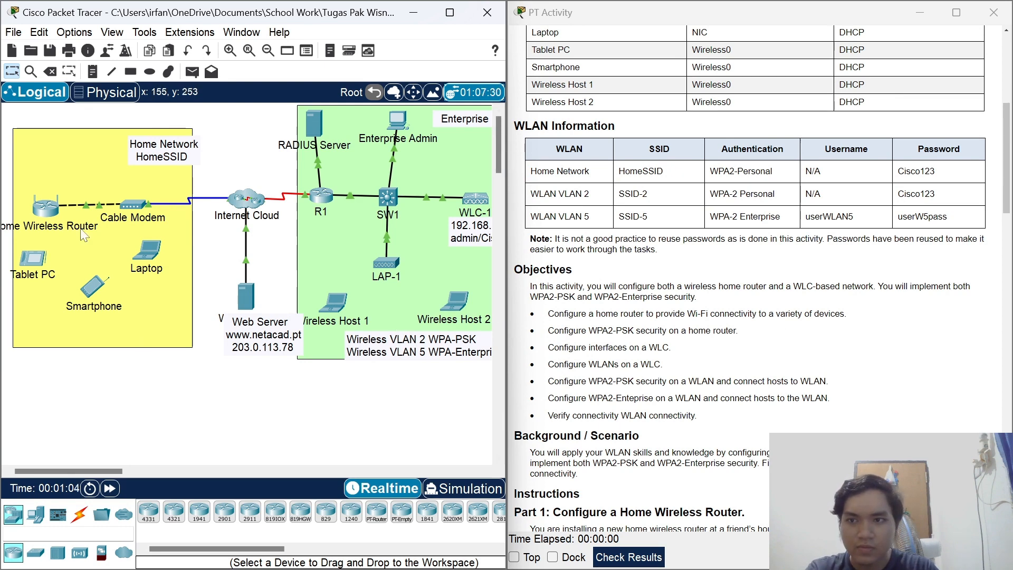
{"action": "scroll", "coordinate": [560, 315], "scroll_direction": "down", "scroll_amount": 1}
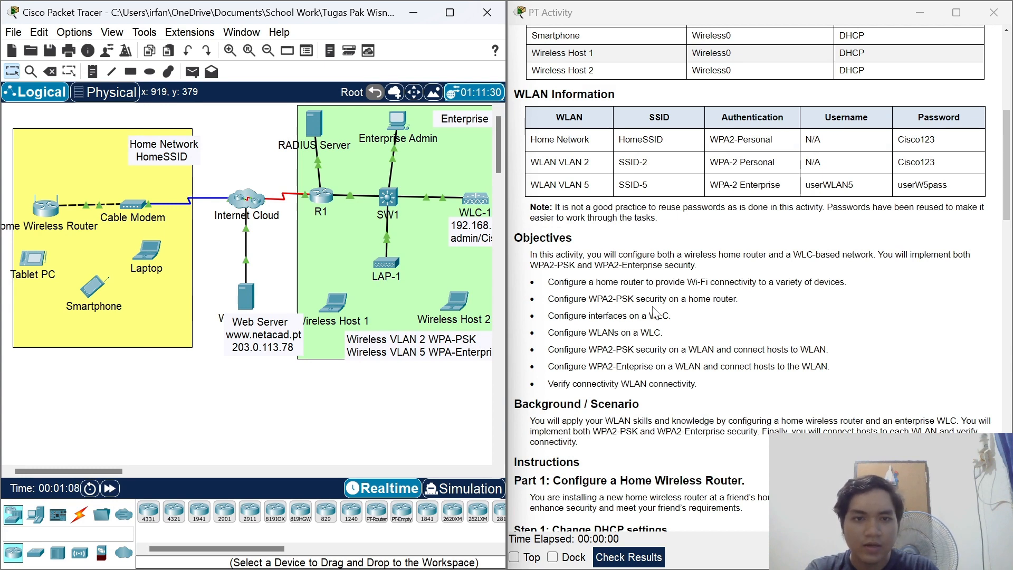
{"action": "scroll", "coordinate": [652, 315], "scroll_direction": "down", "scroll_amount": 1}
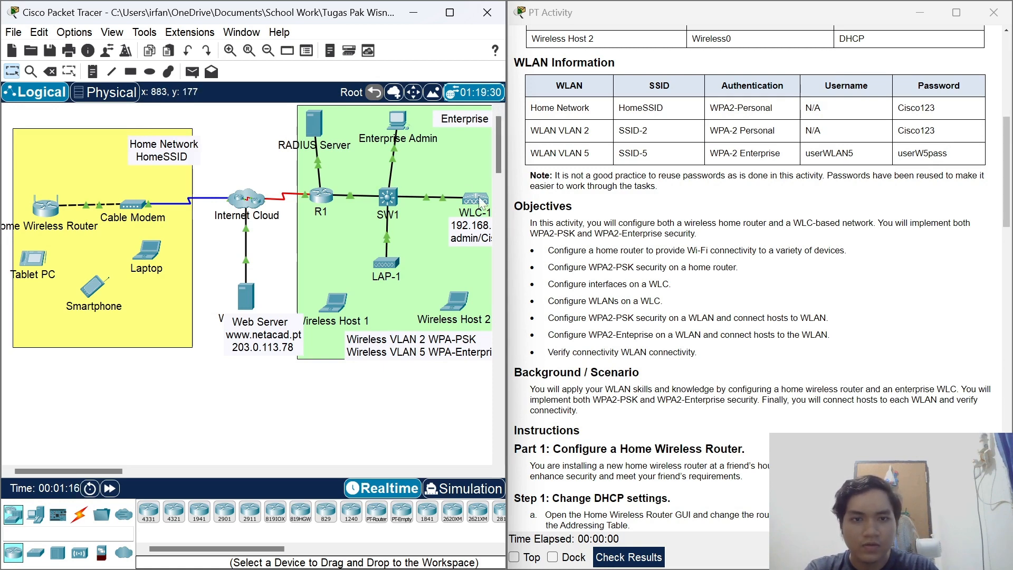
{"action": "scroll", "coordinate": [762, 278], "scroll_direction": "down", "scroll_amount": 1}
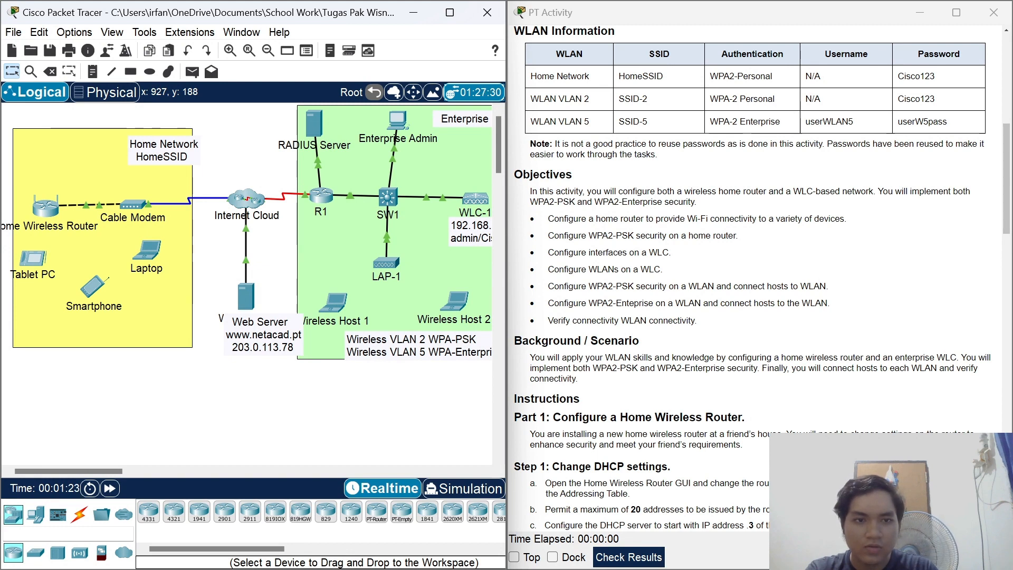
{"action": "scroll", "coordinate": [819, 279], "scroll_direction": "down", "scroll_amount": 1}
{"action": "scroll", "coordinate": [789, 272], "scroll_direction": "down", "scroll_amount": 1}
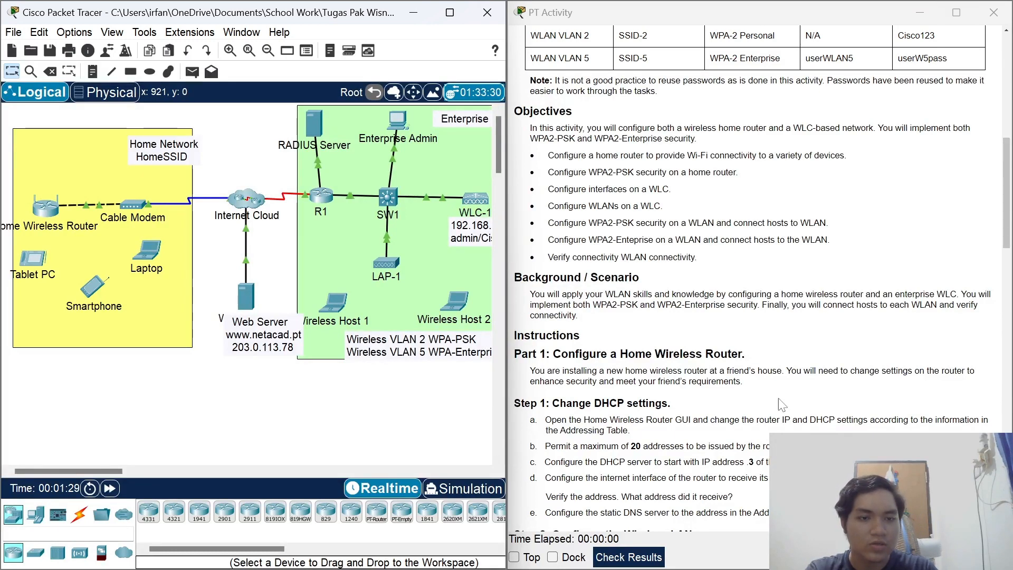
{"action": "left_click", "coordinate": [623, 558]}
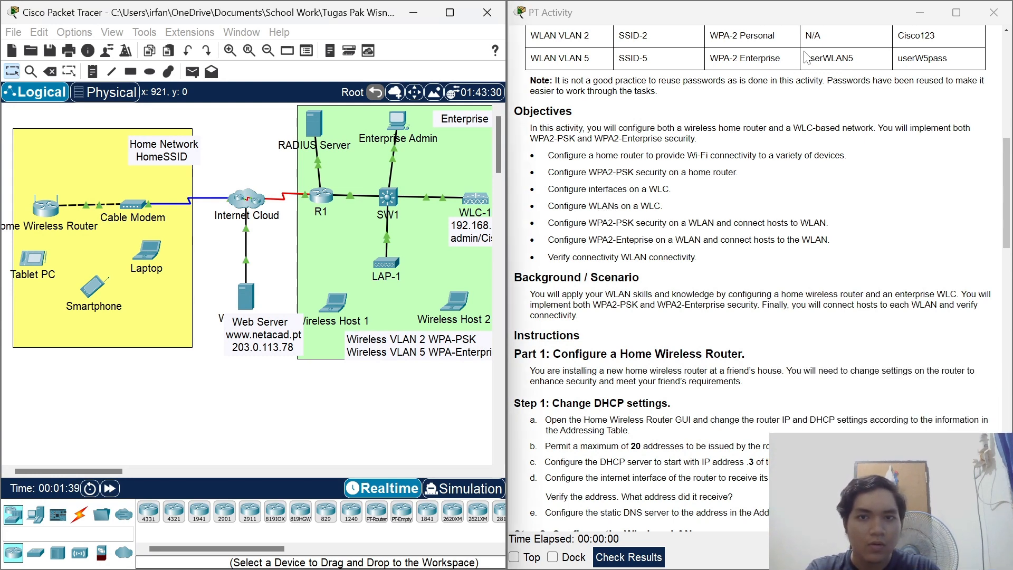
{"action": "mouse_move", "coordinate": [501, 547]}
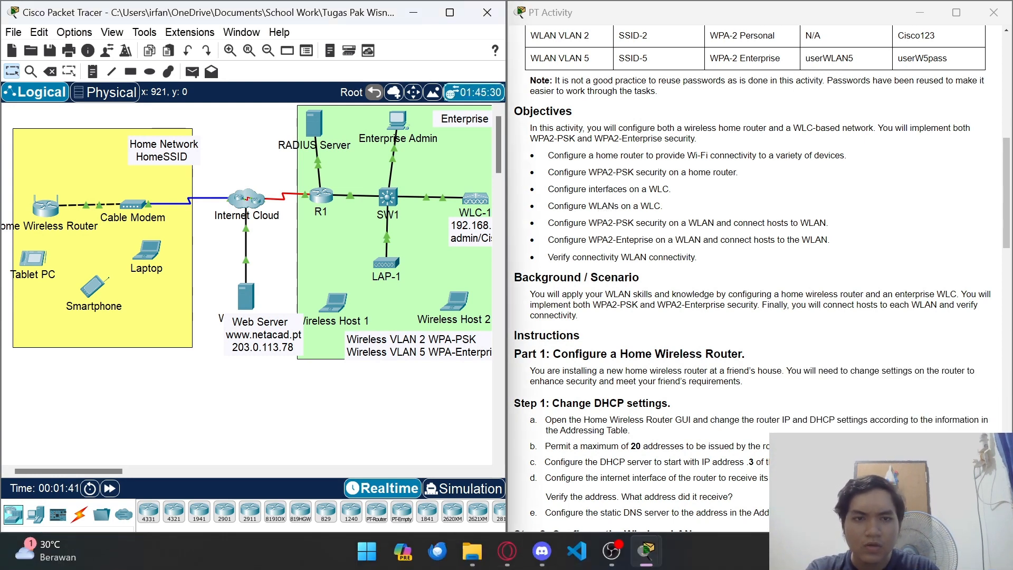
Scroll the activity instructions down to Part 1.
{"action": "scroll", "coordinate": [760, 278], "scroll_direction": "down", "scroll_amount": 4}
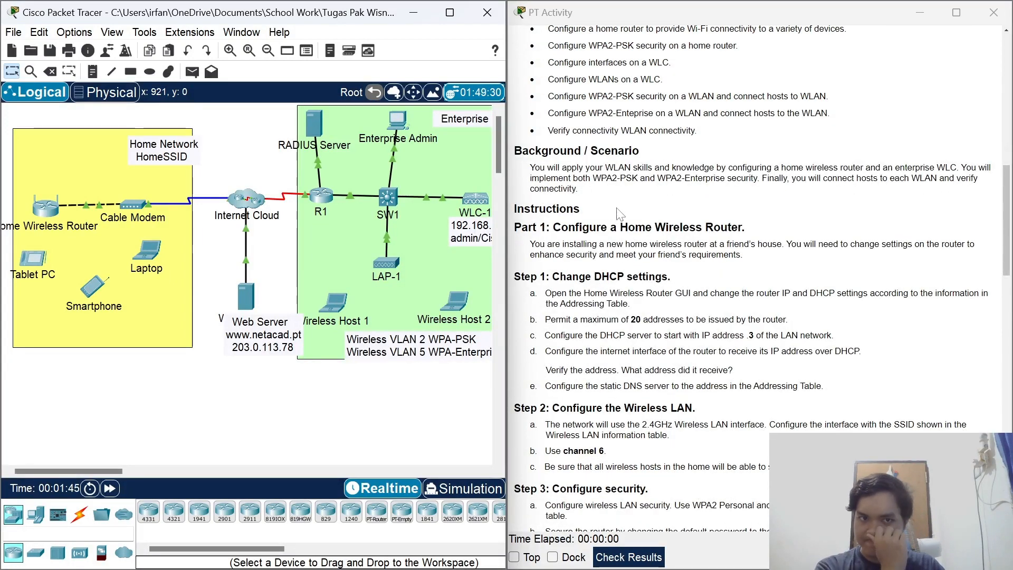
{"action": "scroll", "coordinate": [620, 209], "scroll_direction": "down", "scroll_amount": 1}
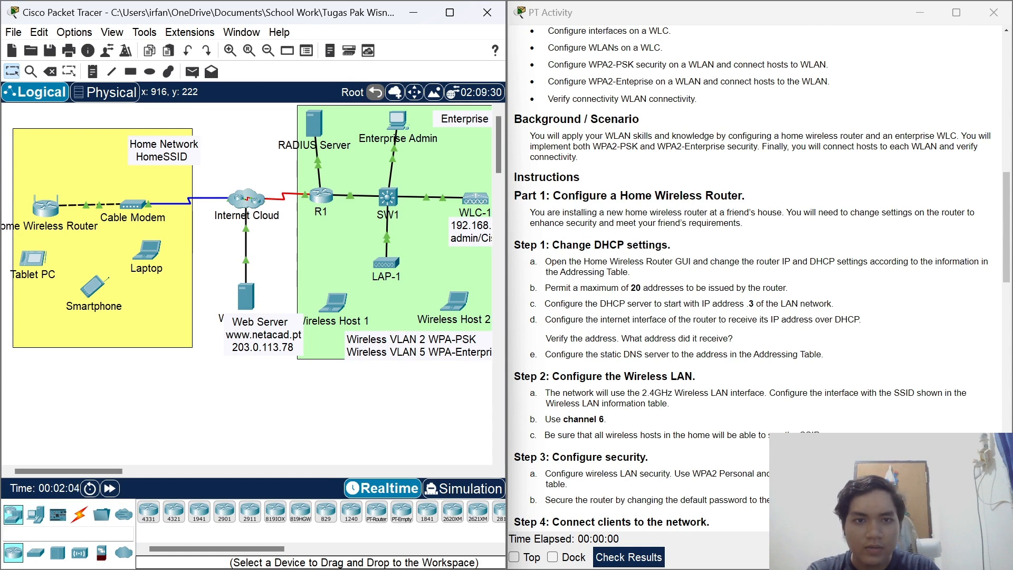
{"action": "scroll", "coordinate": [736, 225], "scroll_direction": "down", "scroll_amount": 1}
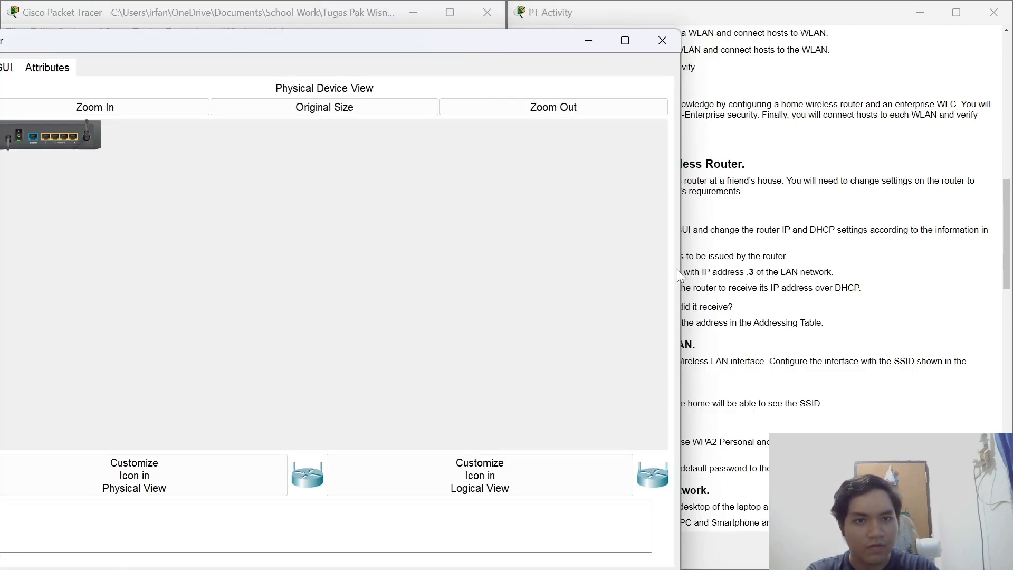
Narrow the router window and show its Internet settings: DHCP address 10.100.200.2, gateway 10.100.200.1.
{"action": "left_click_drag", "start_coordinate": [679, 267], "coordinate": [481, 264]}
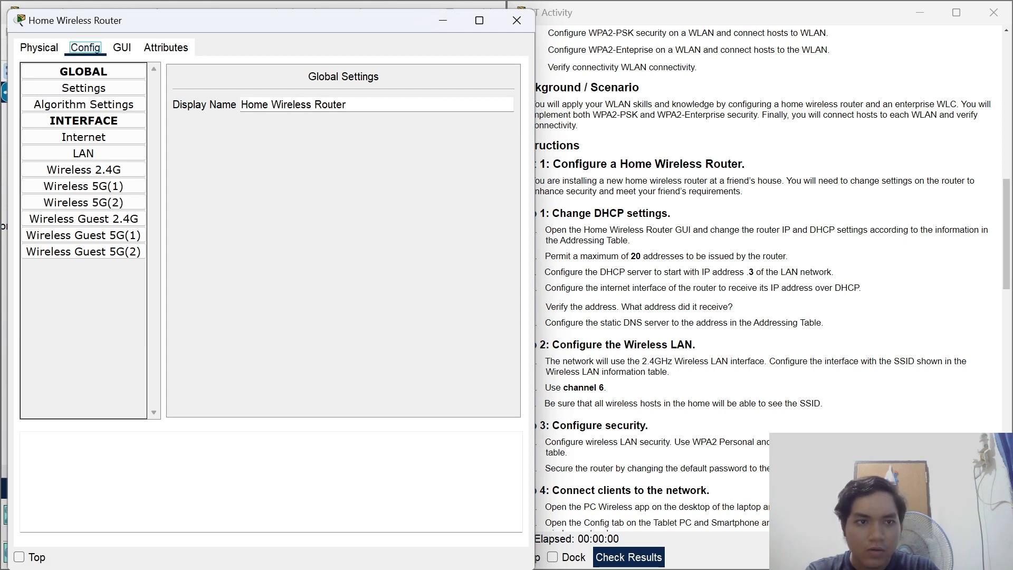
{"action": "scroll", "coordinate": [642, 293], "scroll_direction": "up", "scroll_amount": 10}
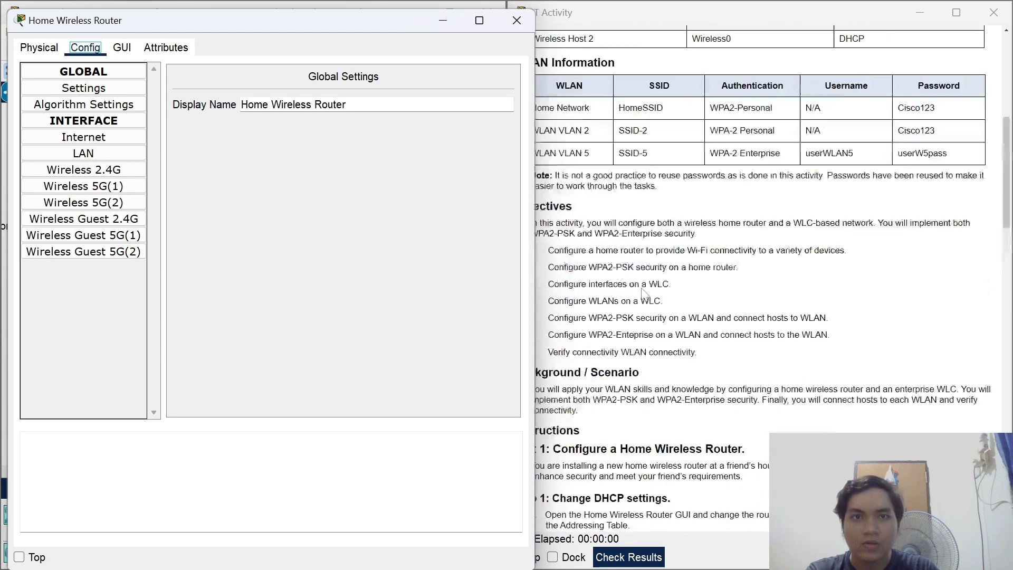
{"action": "scroll", "coordinate": [643, 293], "scroll_direction": "up", "scroll_amount": 3}
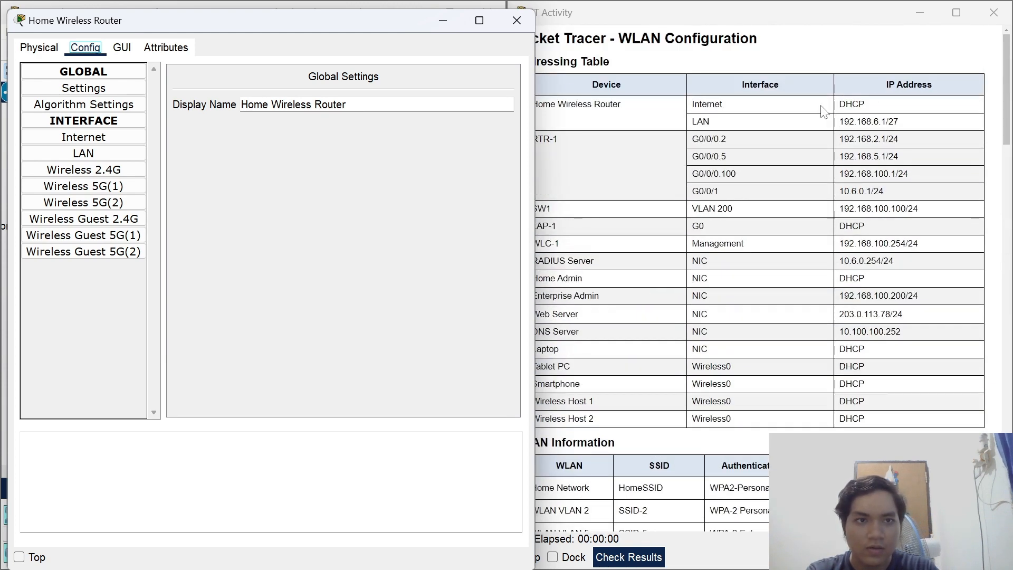
{"action": "left_click", "coordinate": [83, 141]}
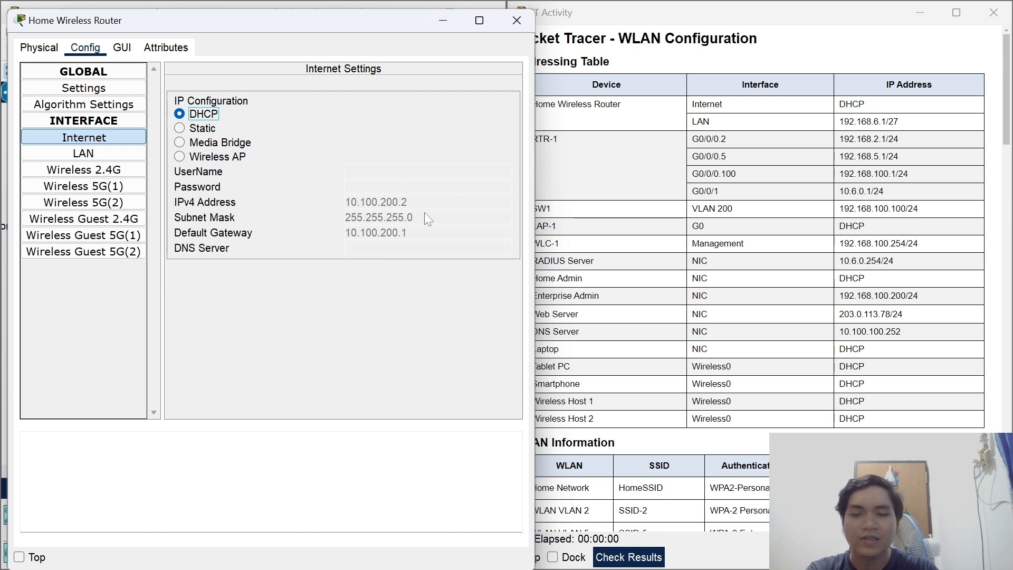
Give the router's LAN interface IPv4 address 192.168.6.1 and subnet mask 255.255.255.224.
{"action": "left_click", "coordinate": [94, 157]}
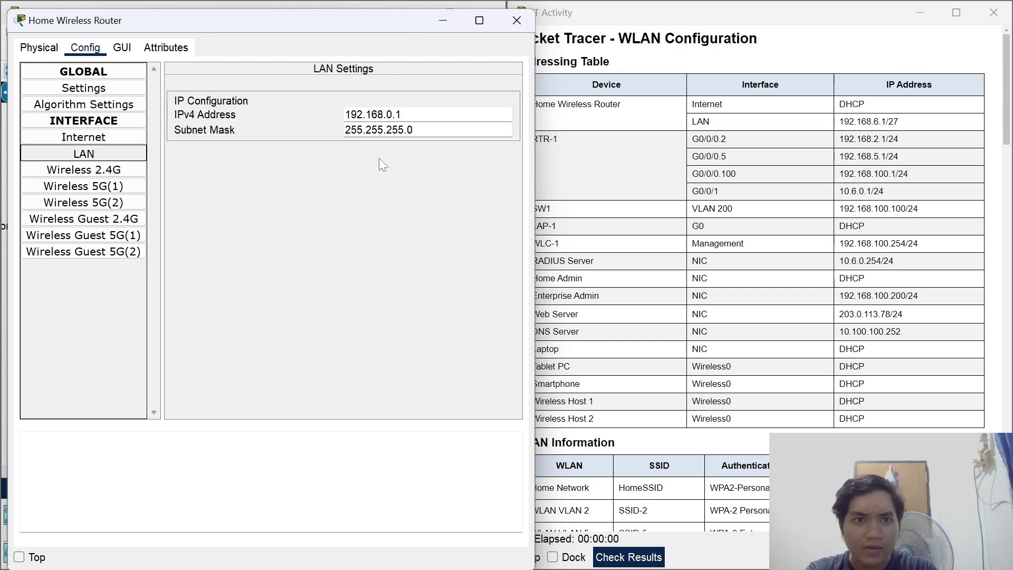
{"action": "left_click", "coordinate": [486, 113]}
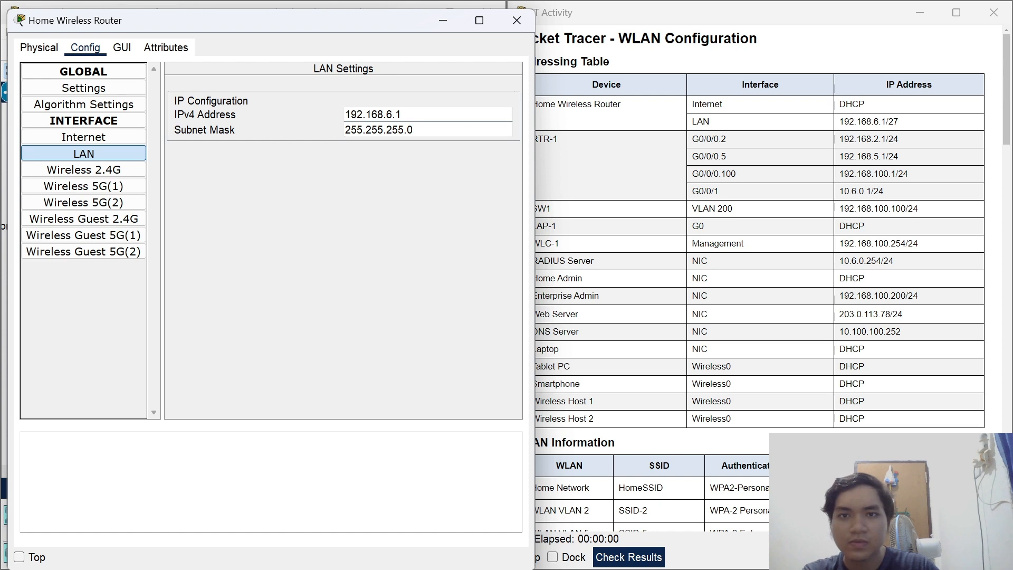
{"action": "key", "text": "Tab"}
{"action": "key", "text": "BackSpace"}
{"action": "type", "text": "224"}
{"action": "key", "text": "Tab"}
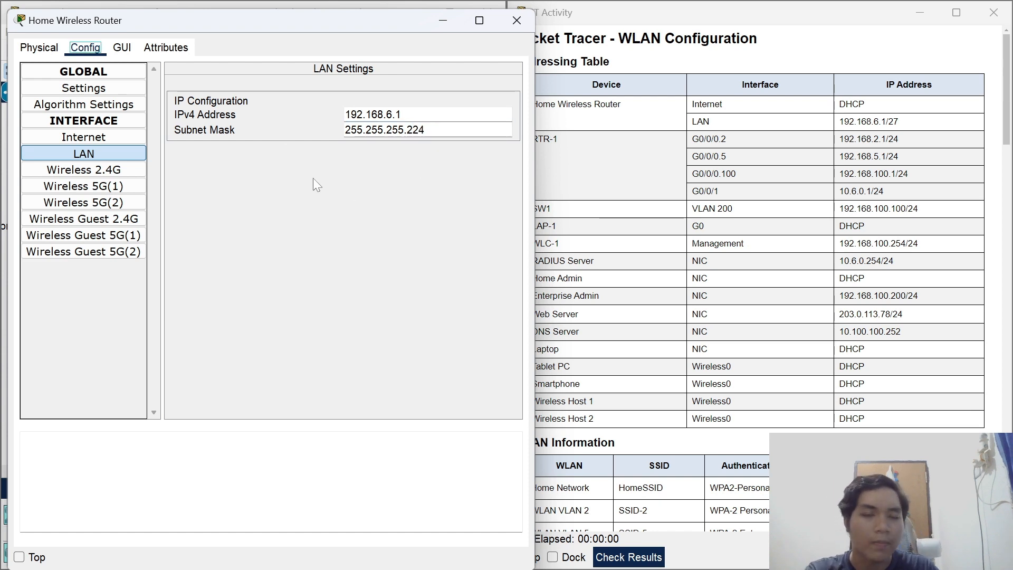
{"action": "scroll", "coordinate": [738, 217], "scroll_direction": "down", "scroll_amount": 5}
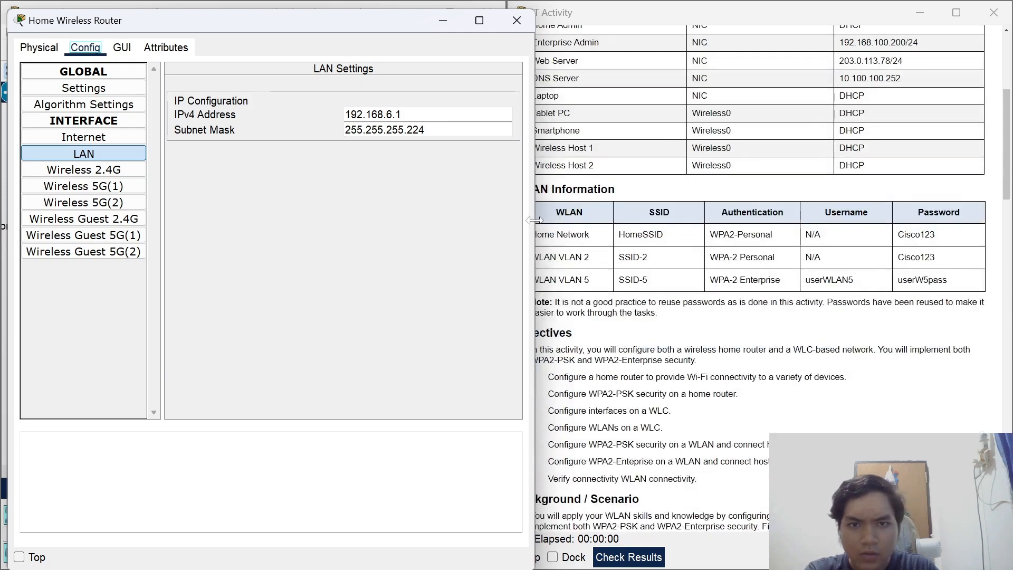
{"action": "left_click_drag", "start_coordinate": [535, 220], "coordinate": [494, 220]}
{"action": "scroll", "coordinate": [740, 224], "scroll_direction": "down", "scroll_amount": 10}
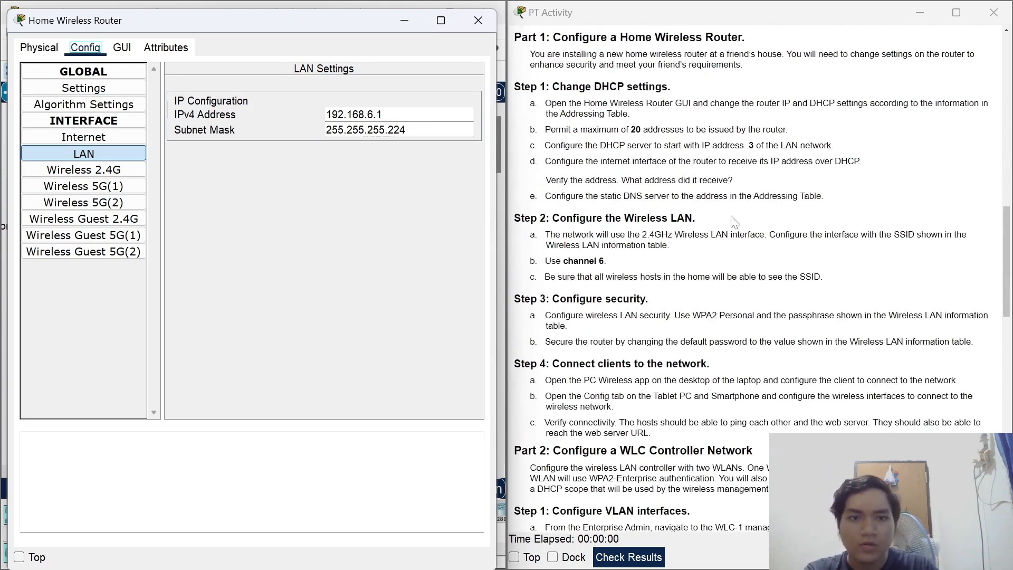
On the router's GUI Setup page, set DHCP maximum users to 20 and start address 192.168.6.3.
{"action": "left_click", "coordinate": [122, 49]}
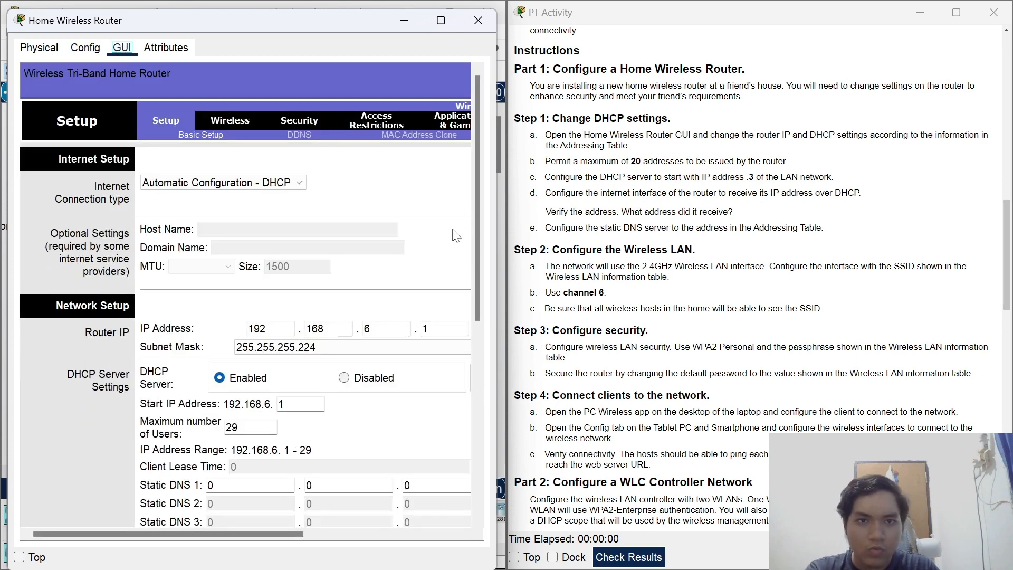
{"action": "scroll", "coordinate": [456, 236], "scroll_direction": "down", "scroll_amount": 3}
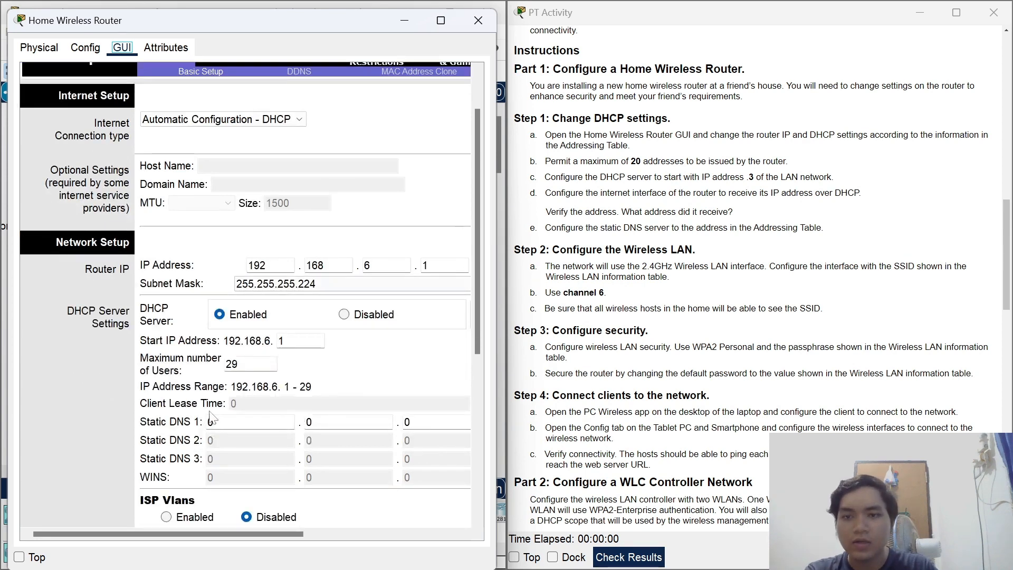
{"action": "left_click", "coordinate": [252, 364]}
{"action": "type", "text": "0"}
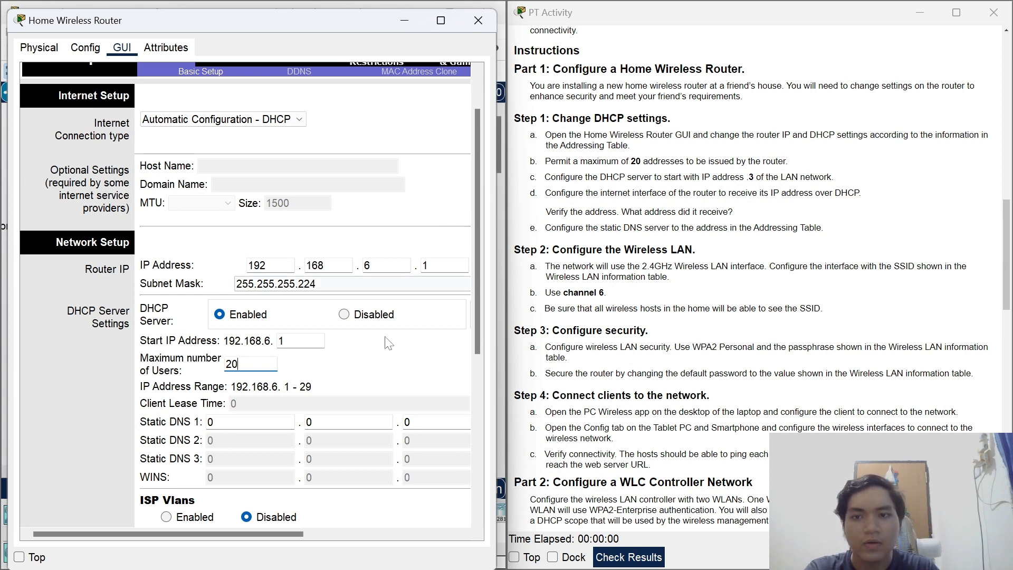
{"action": "key", "text": "shift+Tab"}
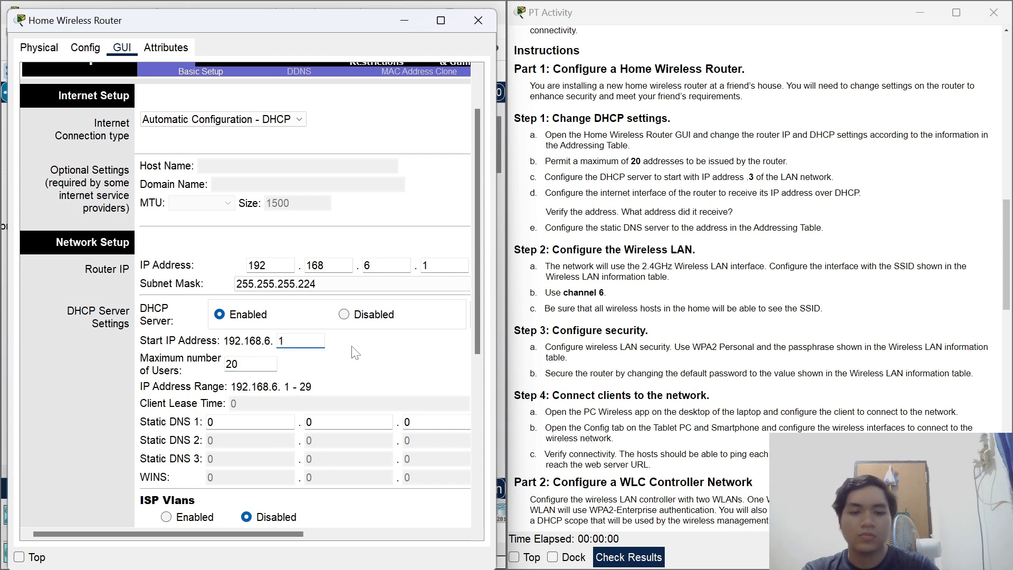
{"action": "left_click", "coordinate": [370, 346]}
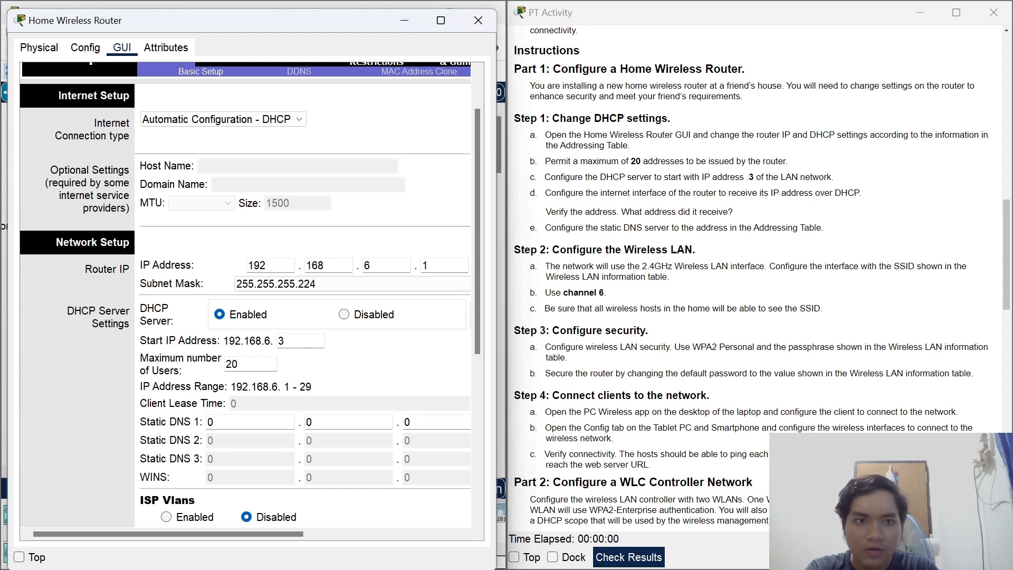
{"action": "scroll", "coordinate": [368, 182], "scroll_direction": "up", "scroll_amount": 2}
Leave Internet Connection type on Automatic Configuration - DHCP and scroll back up to the Addressing Table.
{"action": "left_click", "coordinate": [235, 183]}
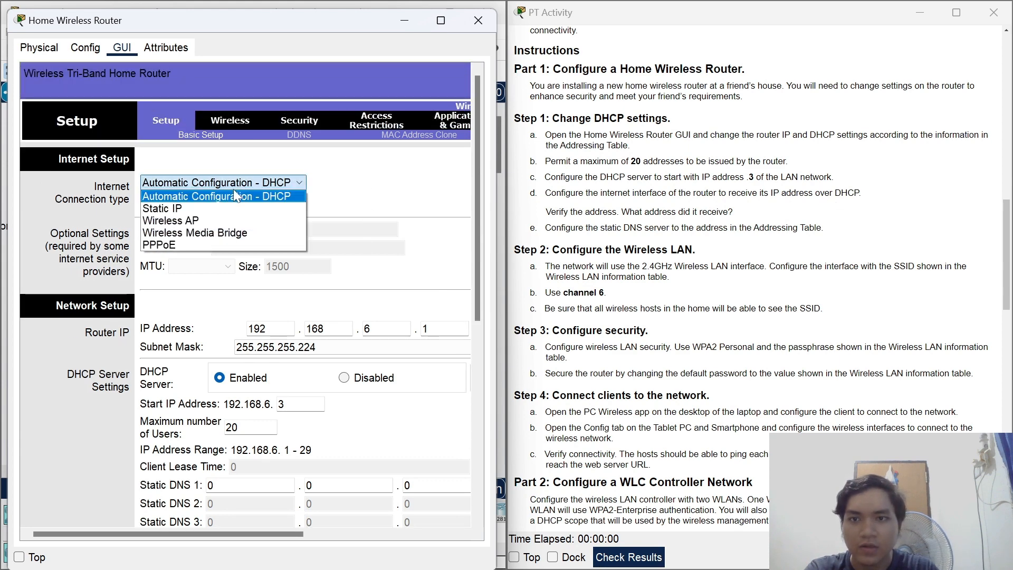
{"action": "left_click", "coordinate": [233, 194]}
{"action": "scroll", "coordinate": [316, 179], "scroll_direction": "down", "scroll_amount": 1}
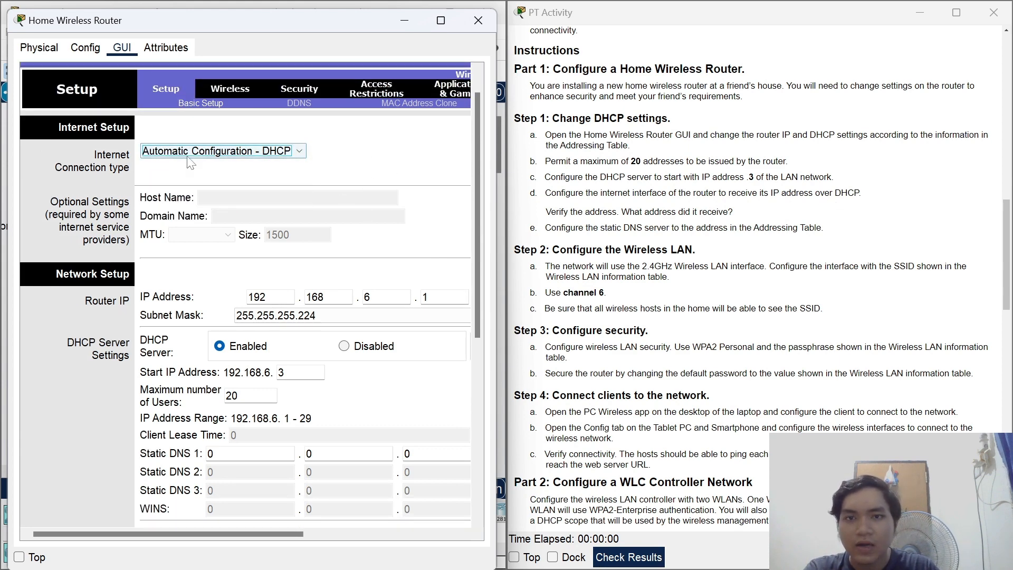
{"action": "scroll", "coordinate": [264, 167], "scroll_direction": "down", "scroll_amount": 1}
{"action": "scroll", "coordinate": [461, 179], "scroll_direction": "down", "scroll_amount": 1}
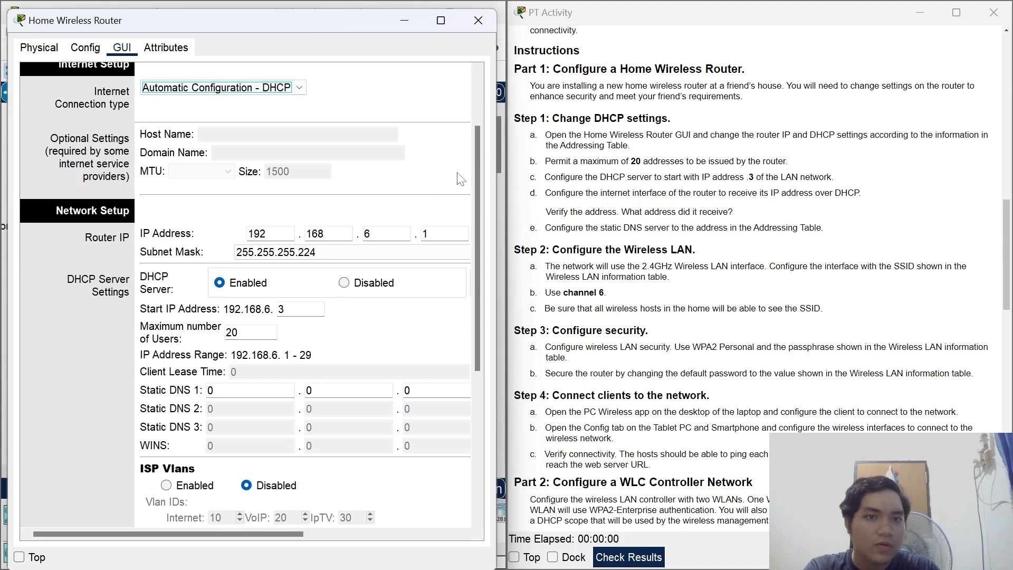
{"action": "scroll", "coordinate": [434, 179], "scroll_direction": "up", "scroll_amount": 1}
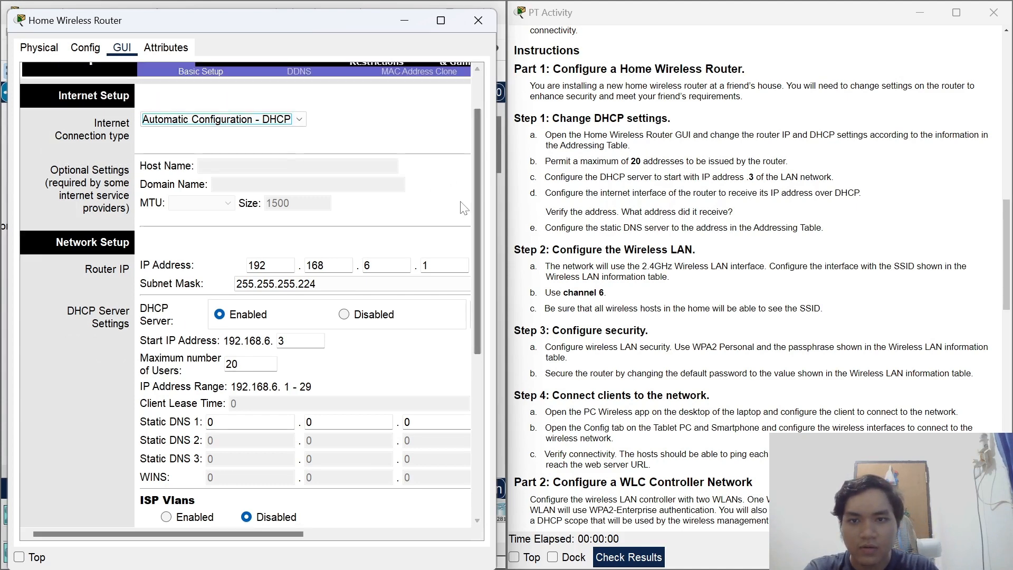
{"action": "scroll", "coordinate": [425, 279], "scroll_direction": "down", "scroll_amount": 3}
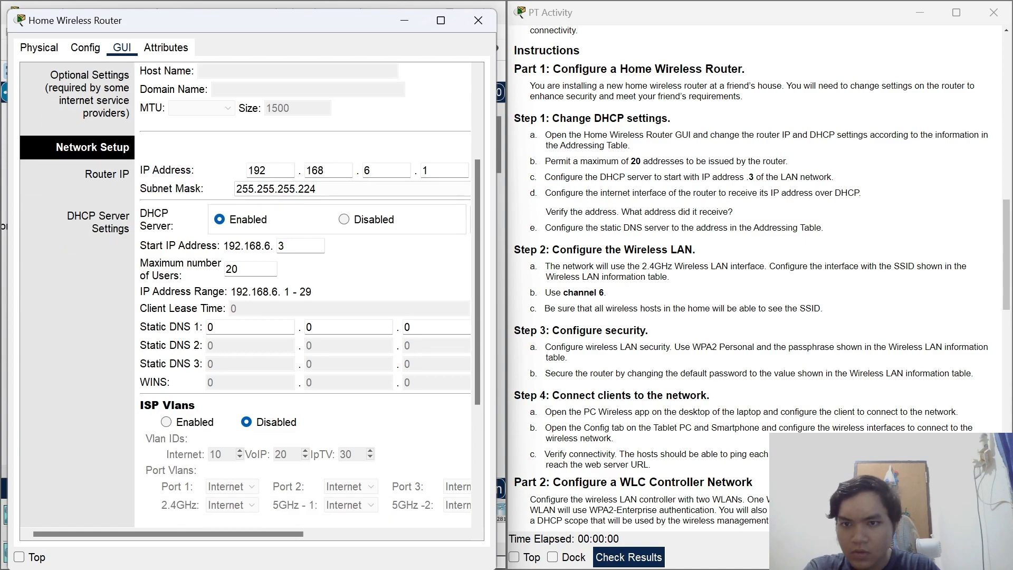
{"action": "scroll", "coordinate": [868, 228], "scroll_direction": "up", "scroll_amount": 8}
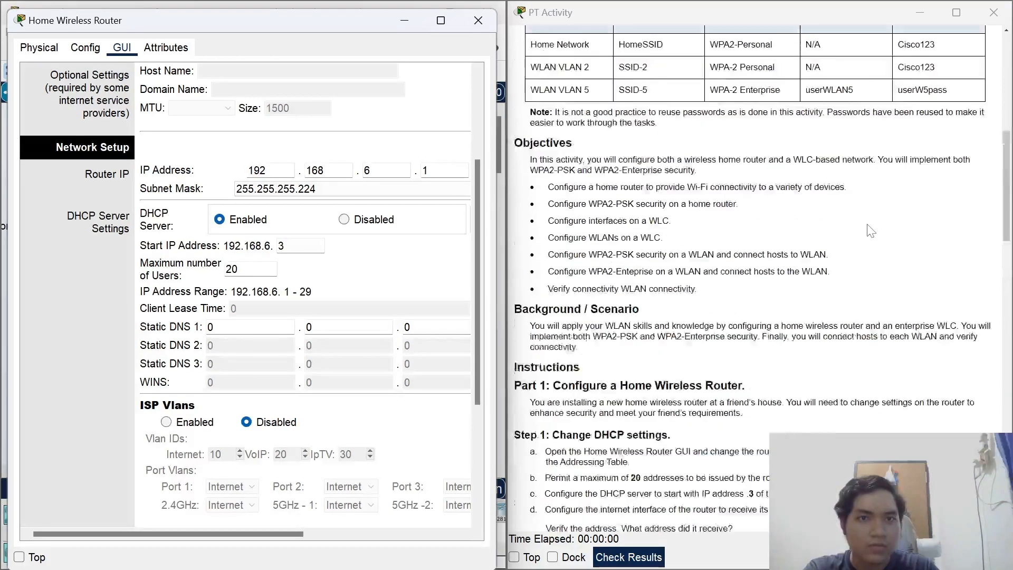
{"action": "scroll", "coordinate": [870, 230], "scroll_direction": "up", "scroll_amount": 3}
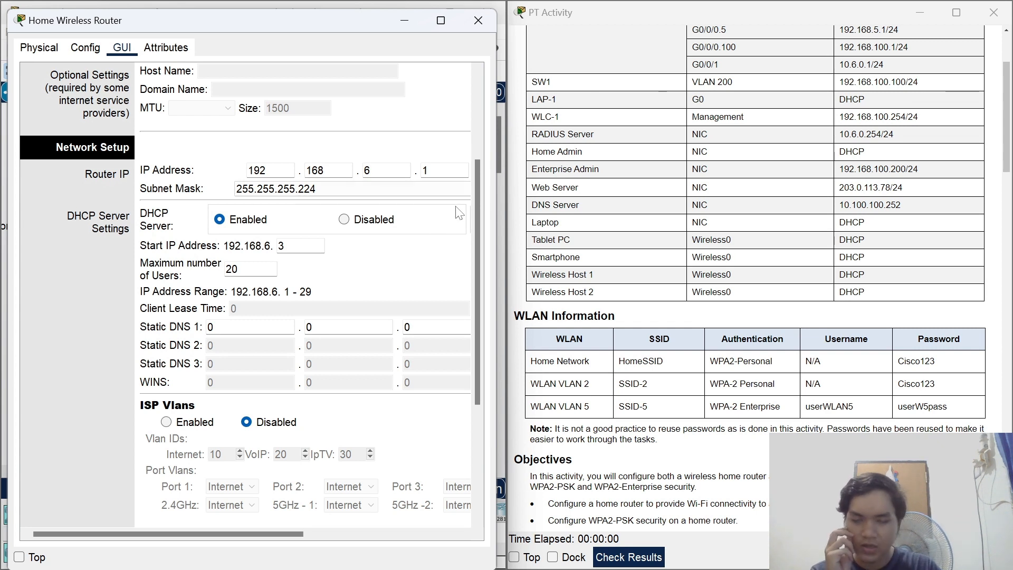
{"action": "scroll", "coordinate": [788, 249], "scroll_direction": "up", "scroll_amount": 1}
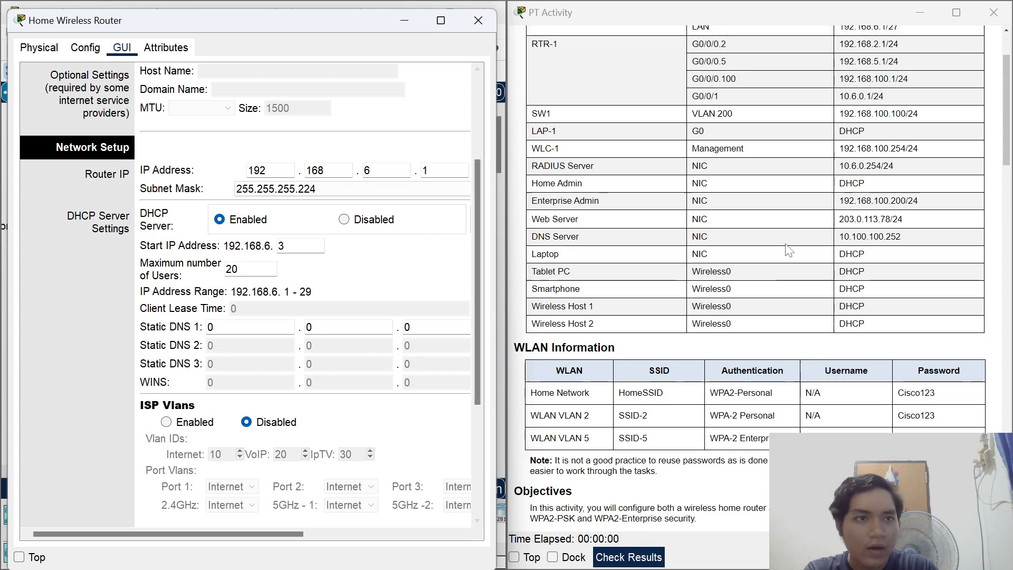
{"action": "scroll", "coordinate": [788, 249], "scroll_direction": "up", "scroll_amount": 2}
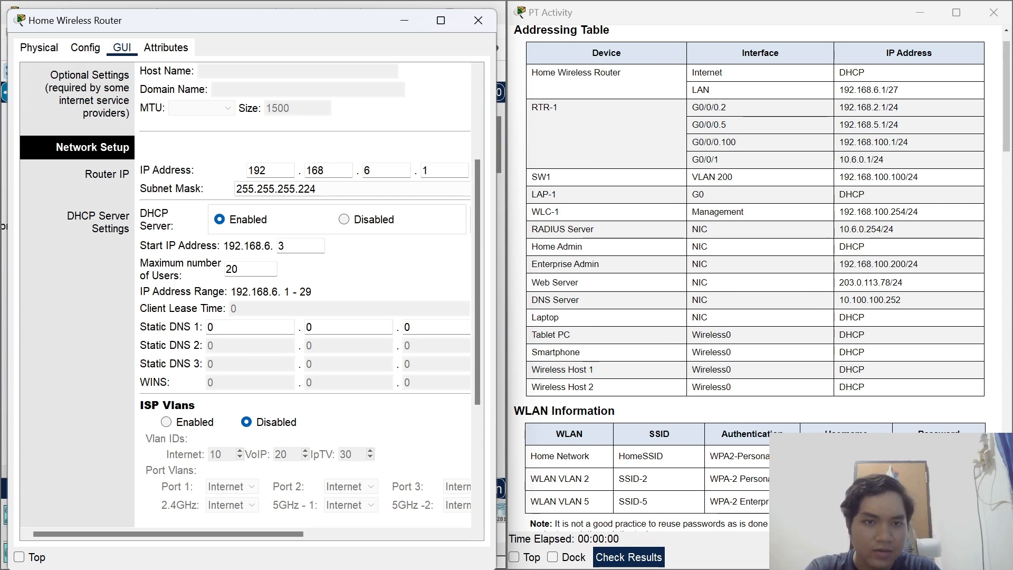
Enter 10.100.100.252 as the router's Static DNS 1.
{"action": "double_click", "coordinate": [218, 328]}
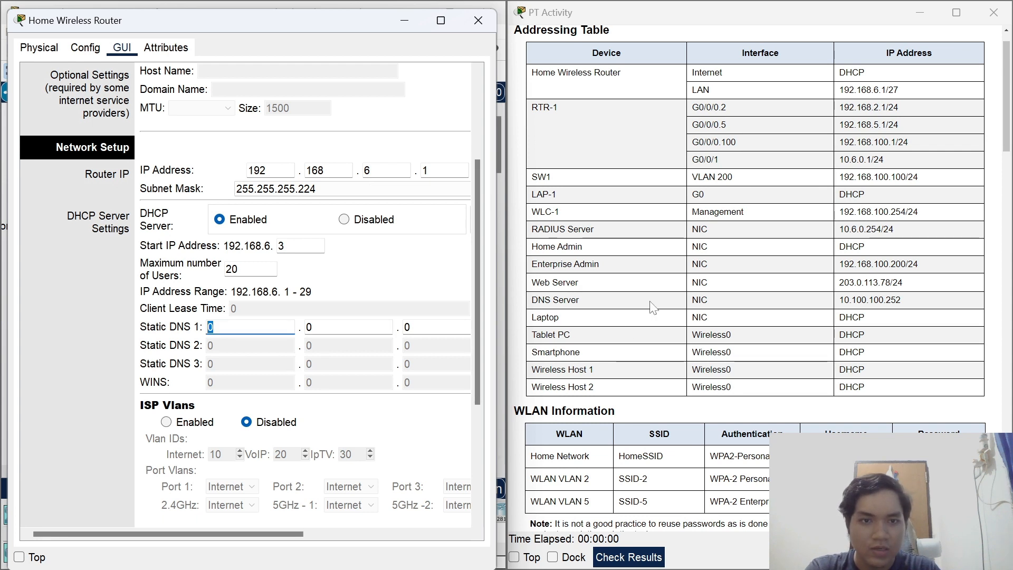
{"action": "type", "text": "10"}
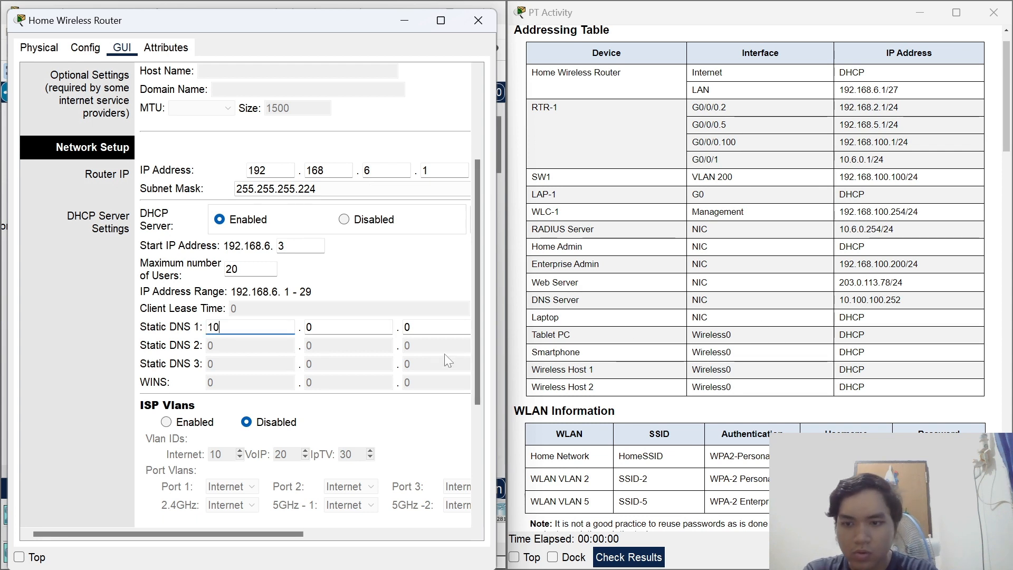
{"action": "key", "text": "Tab"}
{"action": "type", "text": "100"}
{"action": "key", "text": "Tab"}
{"action": "type", "text": "1"}
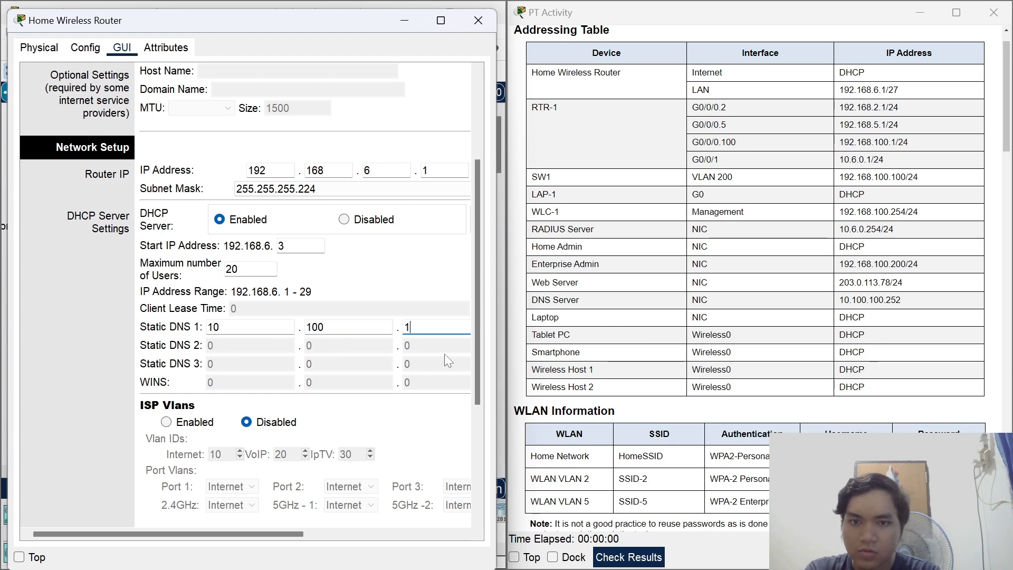
{"action": "key", "text": "Tab"}
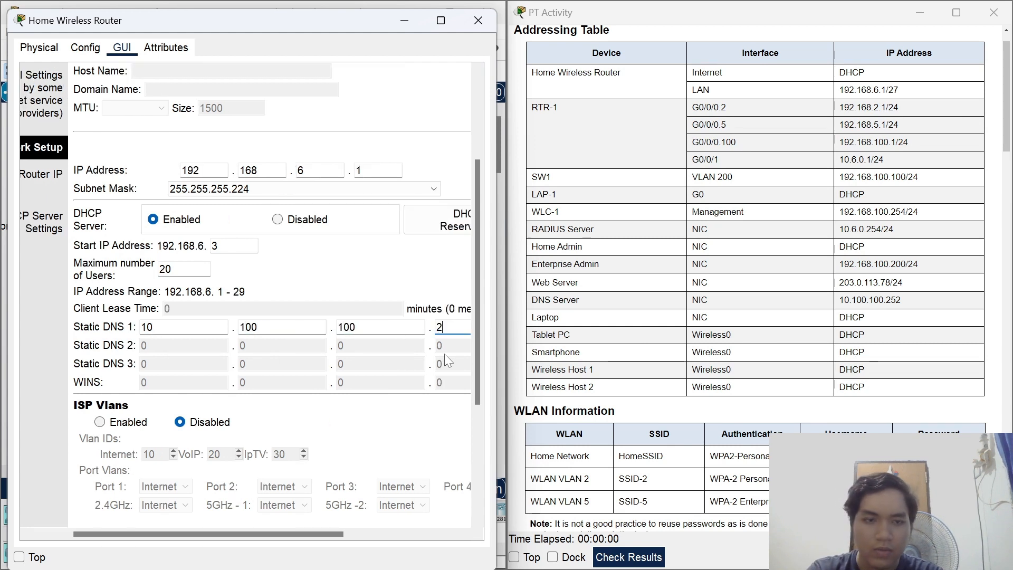
{"action": "type", "text": "252"}
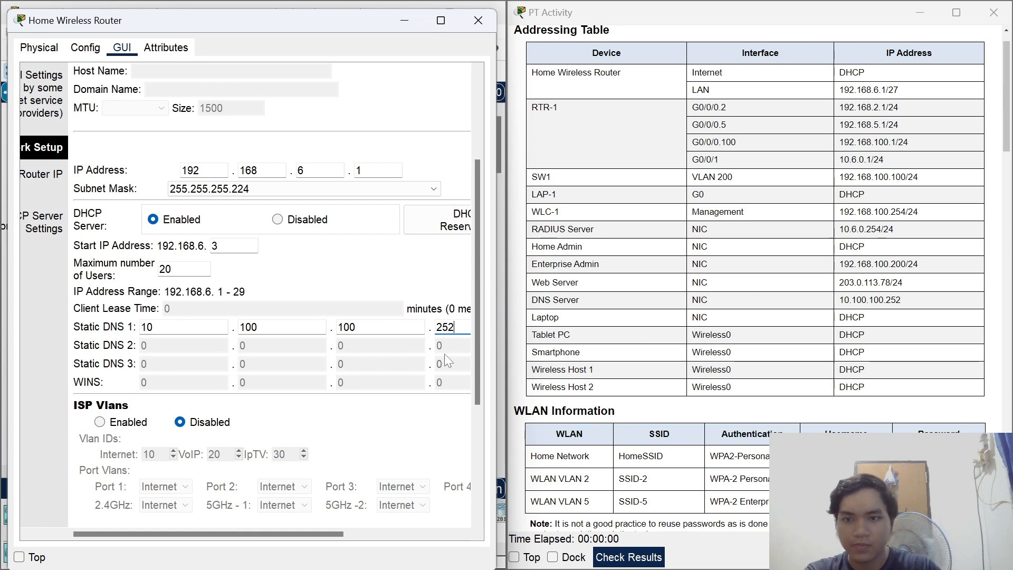
Scroll to the bottom of the setup page and save the settings.
{"action": "scroll", "coordinate": [484, 279], "scroll_direction": "down", "scroll_amount": 1}
{"action": "scroll", "coordinate": [485, 283], "scroll_direction": "down", "scroll_amount": 5}
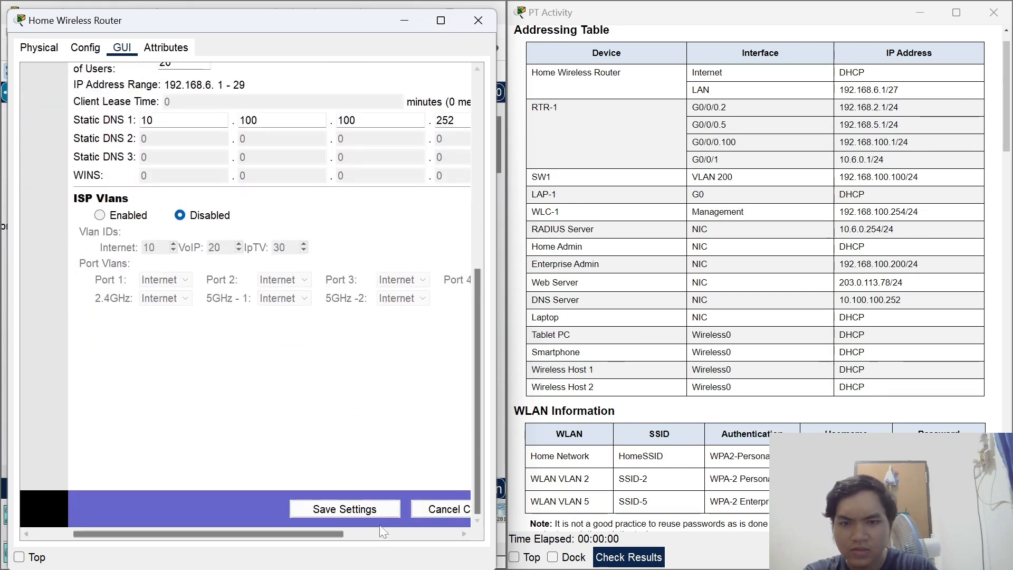
{"action": "scroll", "coordinate": [854, 296], "scroll_direction": "down", "scroll_amount": 10}
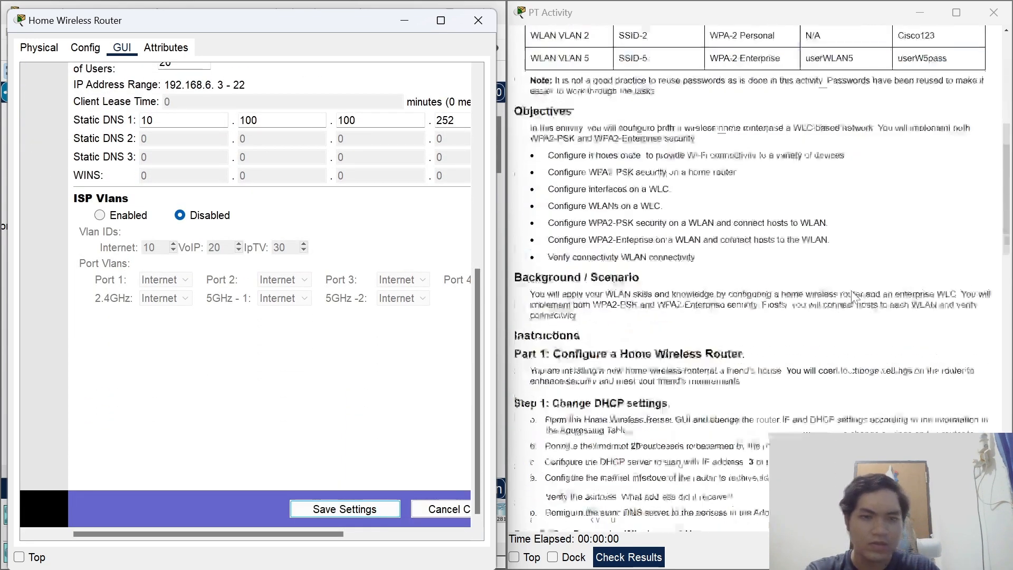
{"action": "scroll", "coordinate": [606, 303], "scroll_direction": "down", "scroll_amount": 1}
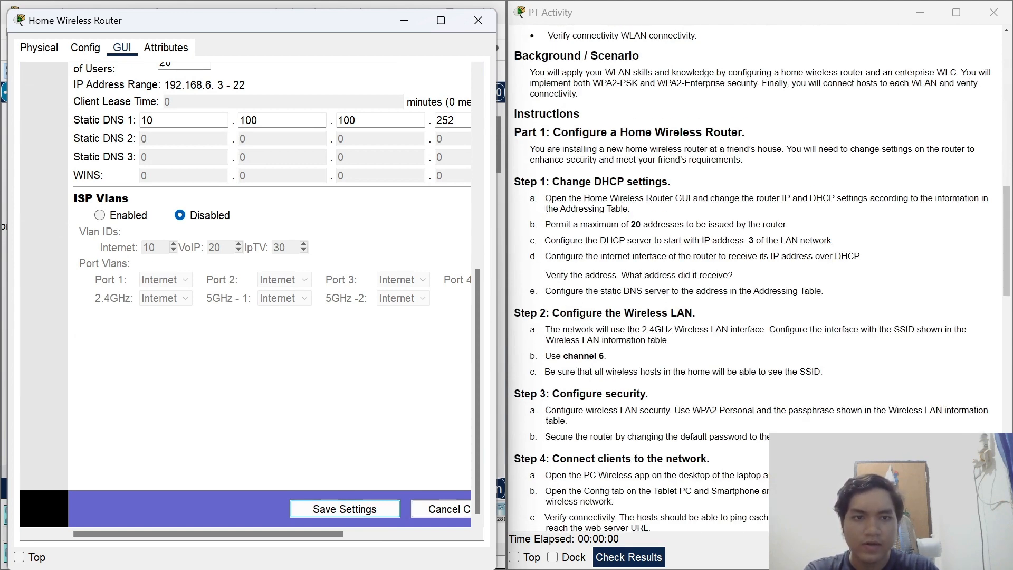
{"action": "left_click_drag", "start_coordinate": [478, 296], "coordinate": [479, 119]}
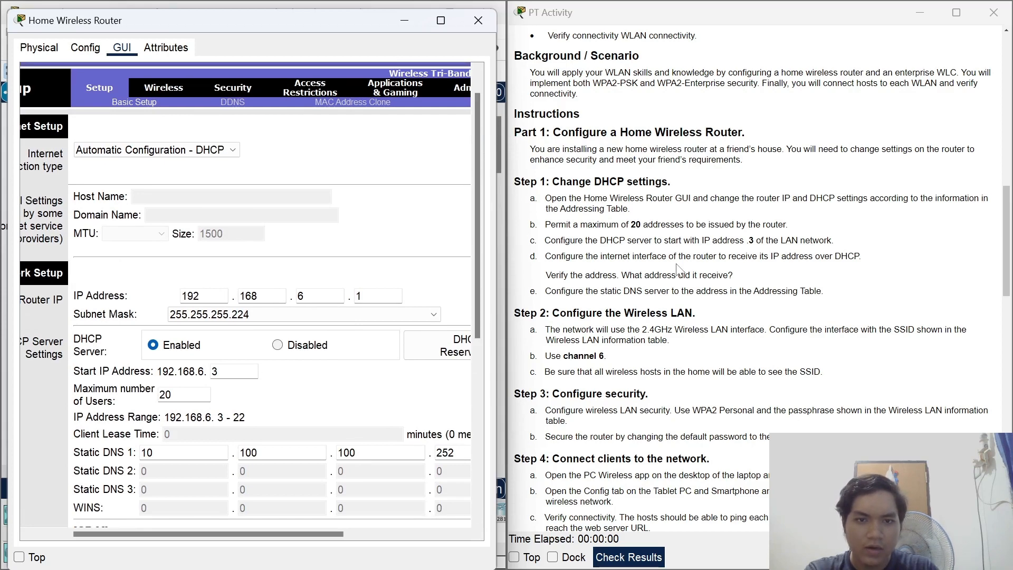
{"action": "scroll", "coordinate": [679, 269], "scroll_direction": "down", "scroll_amount": 1}
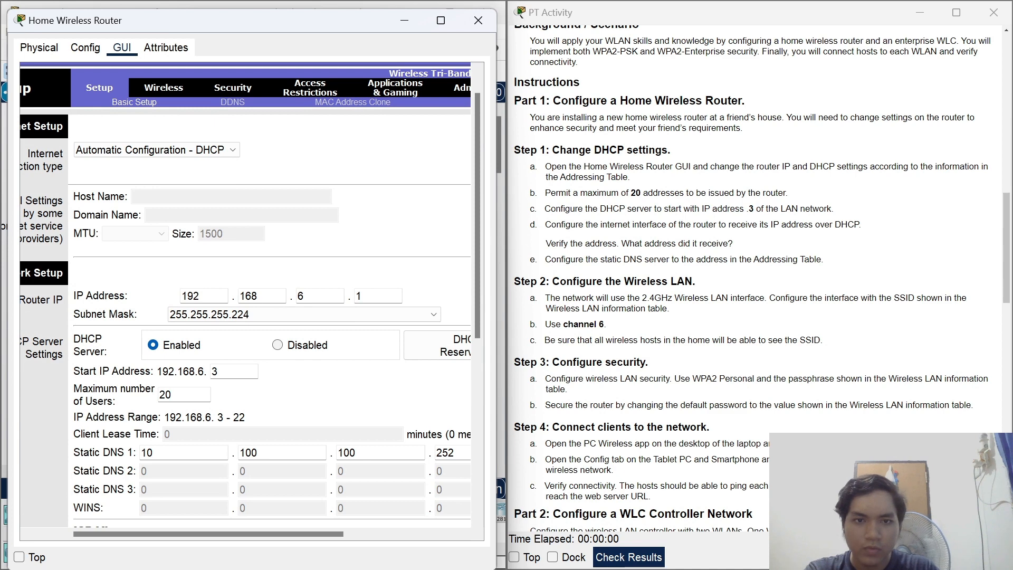
{"action": "left_click", "coordinate": [147, 89]}
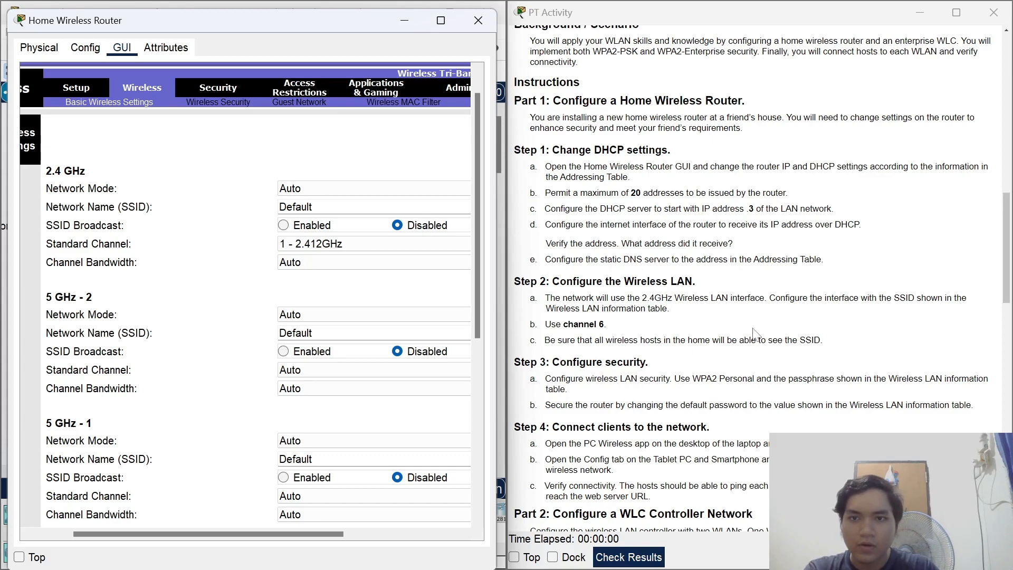
{"action": "scroll", "coordinate": [730, 330], "scroll_direction": "up", "scroll_amount": 1}
{"action": "scroll", "coordinate": [731, 322], "scroll_direction": "up", "scroll_amount": 2}
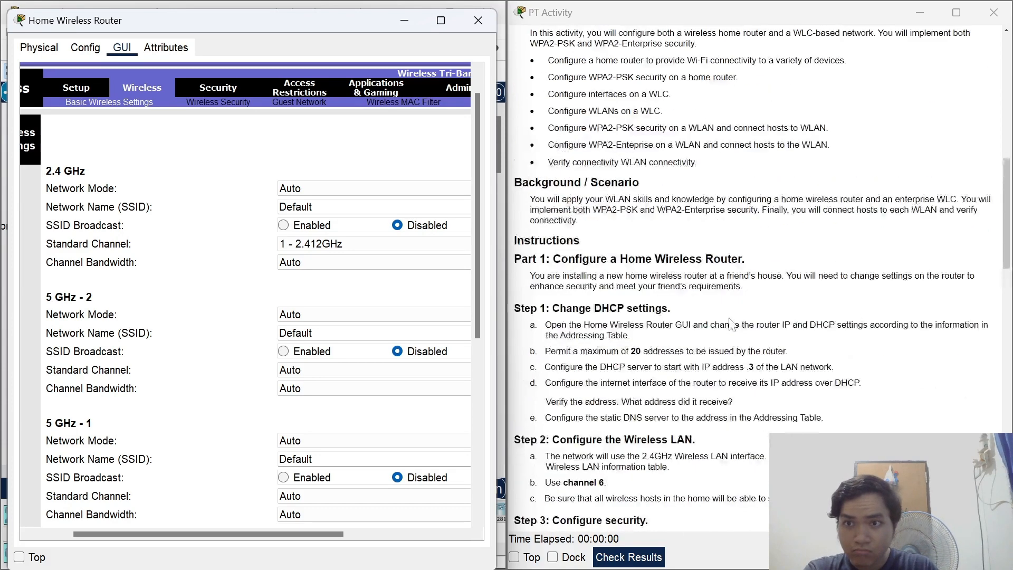
{"action": "scroll", "coordinate": [731, 323], "scroll_direction": "up", "scroll_amount": 1}
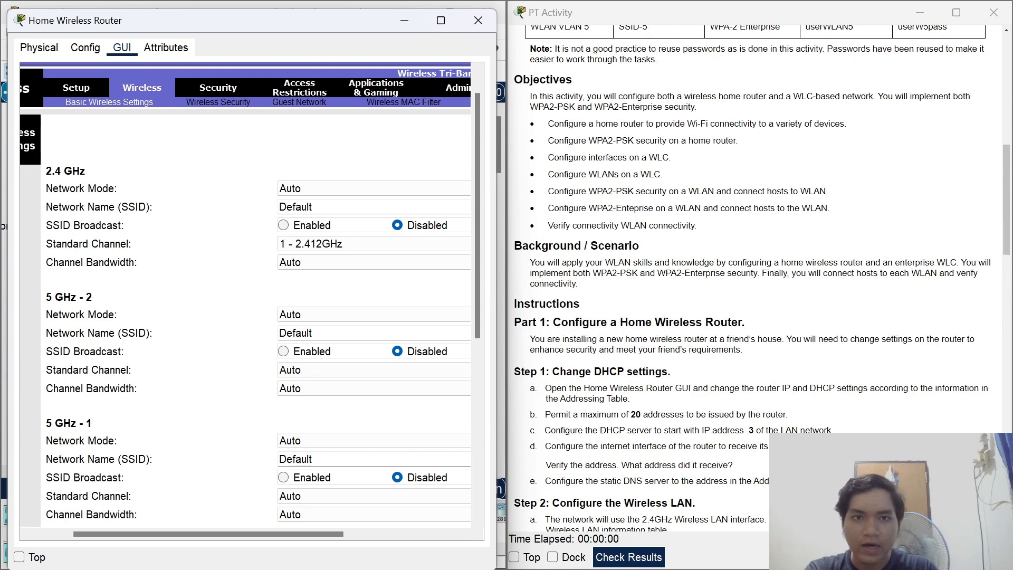
{"action": "scroll", "coordinate": [737, 333], "scroll_direction": "up", "scroll_amount": 1}
{"action": "scroll", "coordinate": [737, 333], "scroll_direction": "up", "scroll_amount": 2}
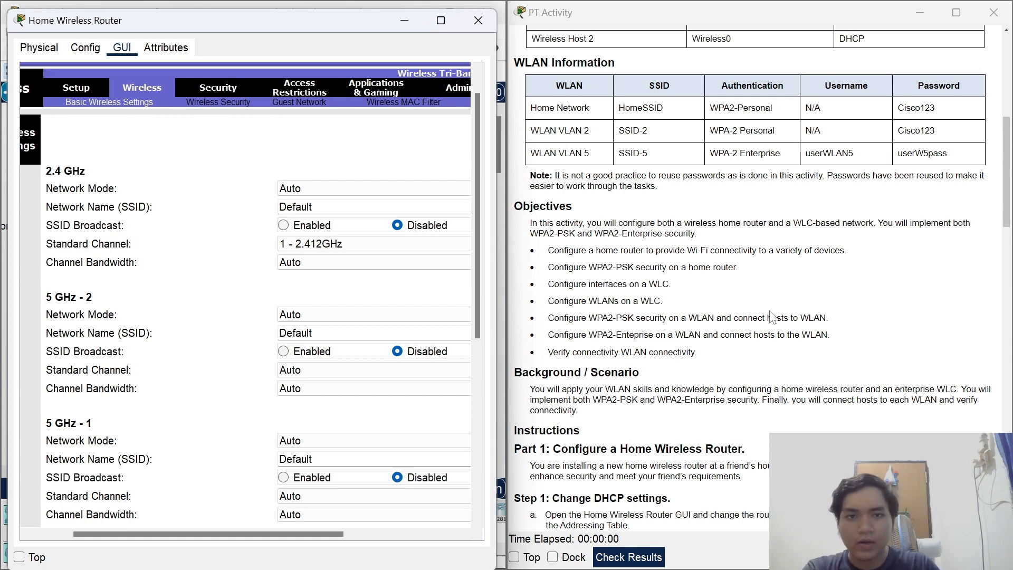
{"action": "scroll", "coordinate": [771, 317], "scroll_direction": "up", "scroll_amount": 5}
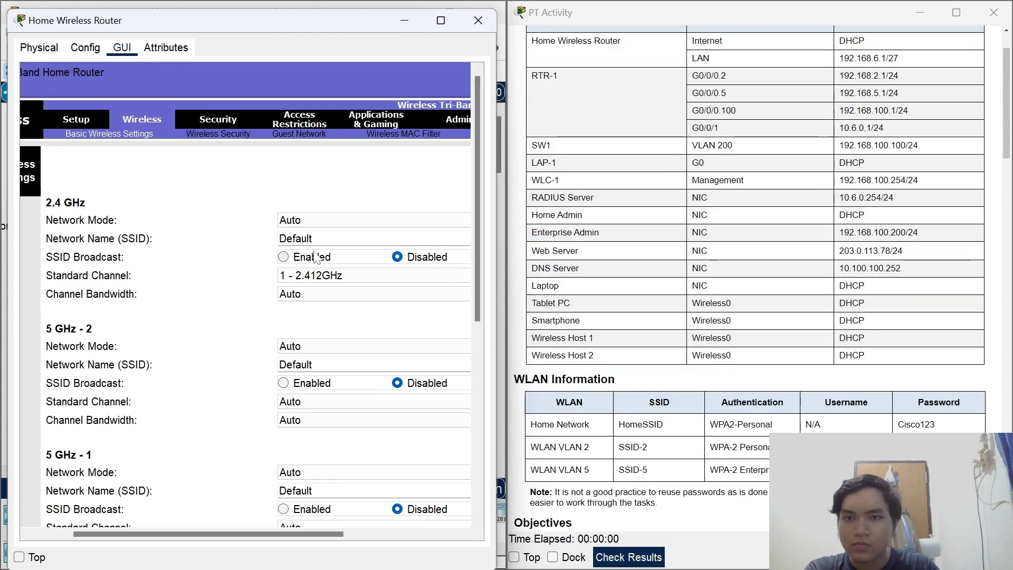
{"action": "double_click", "coordinate": [314, 238]}
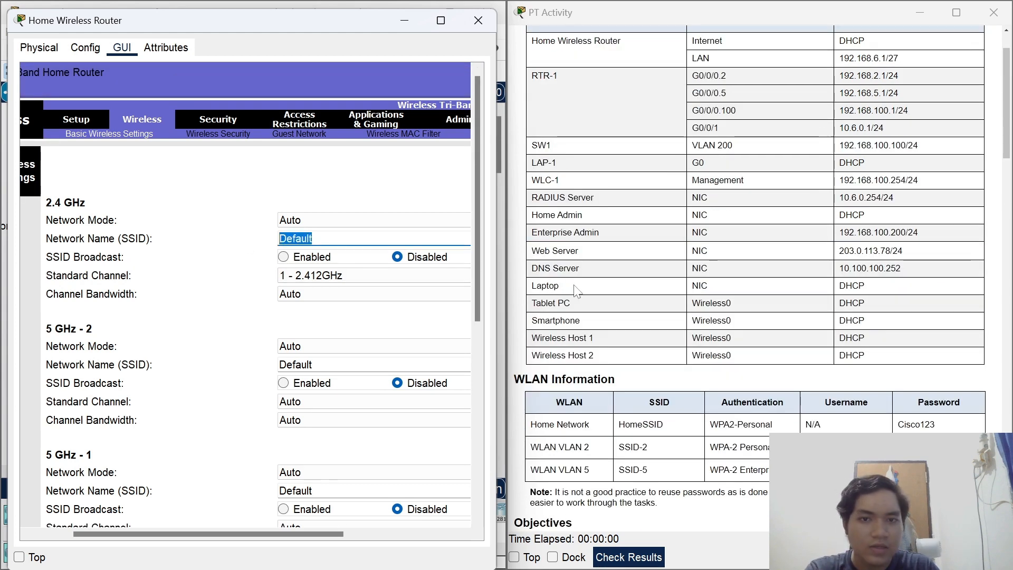
{"action": "scroll", "coordinate": [576, 290], "scroll_direction": "down", "scroll_amount": 2}
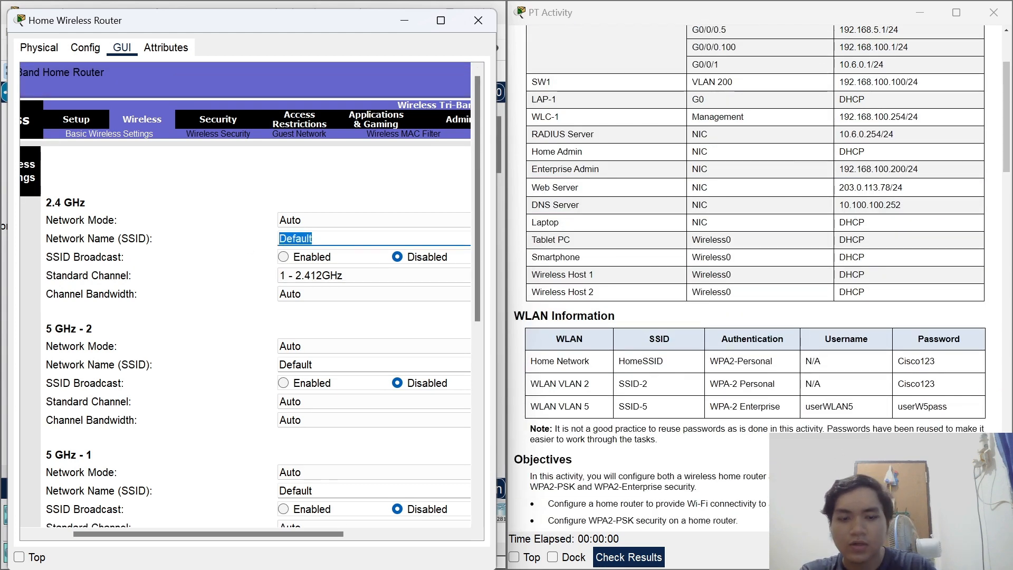
{"action": "type", "text": "HomeSSID"}
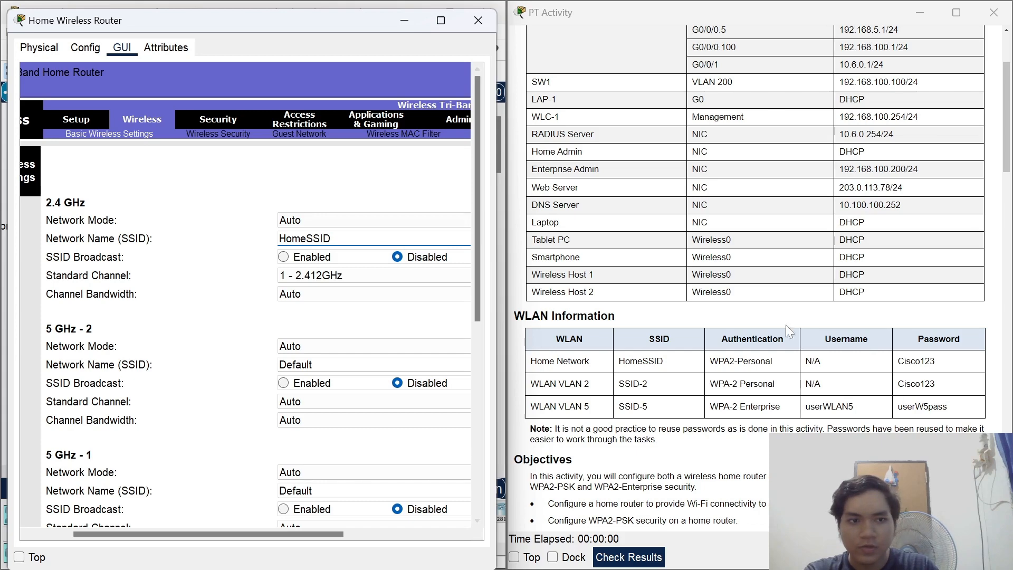
{"action": "scroll", "coordinate": [463, 302], "scroll_direction": "down", "scroll_amount": 5}
{"action": "scroll", "coordinate": [464, 302], "scroll_direction": "up", "scroll_amount": 5}
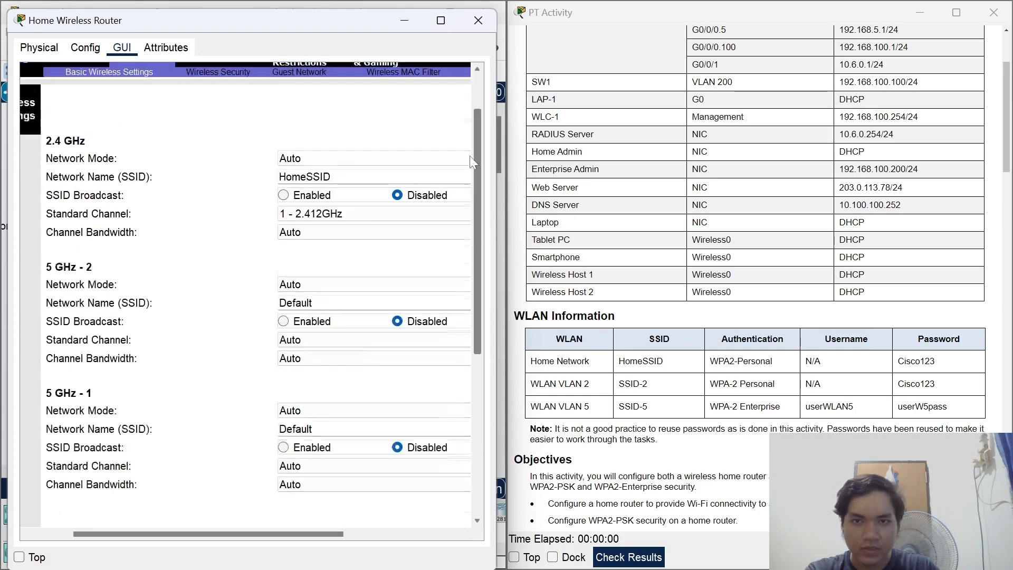
{"action": "scroll", "coordinate": [749, 237], "scroll_direction": "down", "scroll_amount": 6}
{"action": "scroll", "coordinate": [749, 263], "scroll_direction": "down", "scroll_amount": 6}
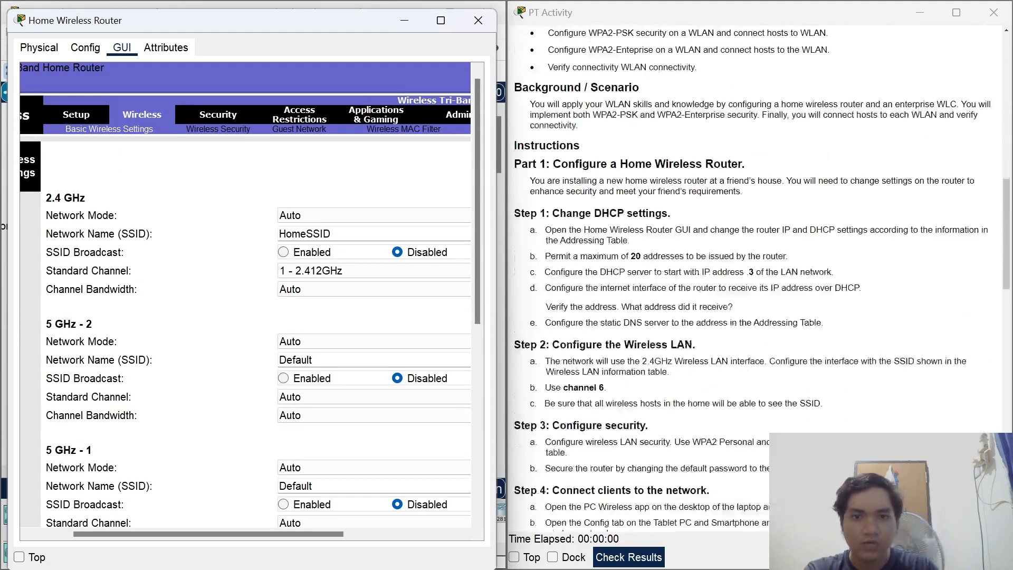
{"action": "scroll", "coordinate": [749, 264], "scroll_direction": "up", "scroll_amount": 1}
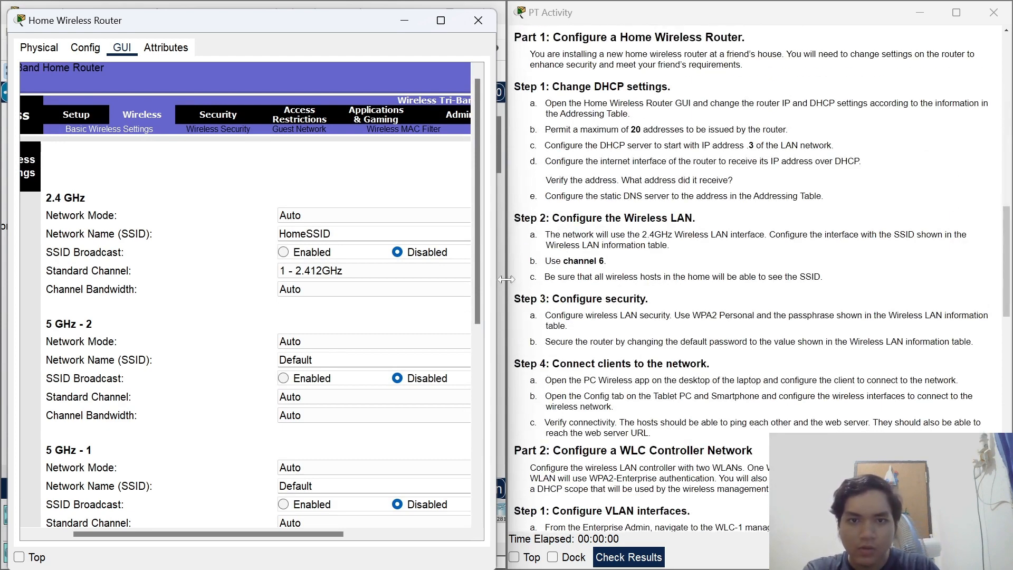
Set the 2.4 GHz channel to 6 - 2.437GHz, enable SSID Broadcast, and save the settings.
{"action": "left_click", "coordinate": [299, 274]}
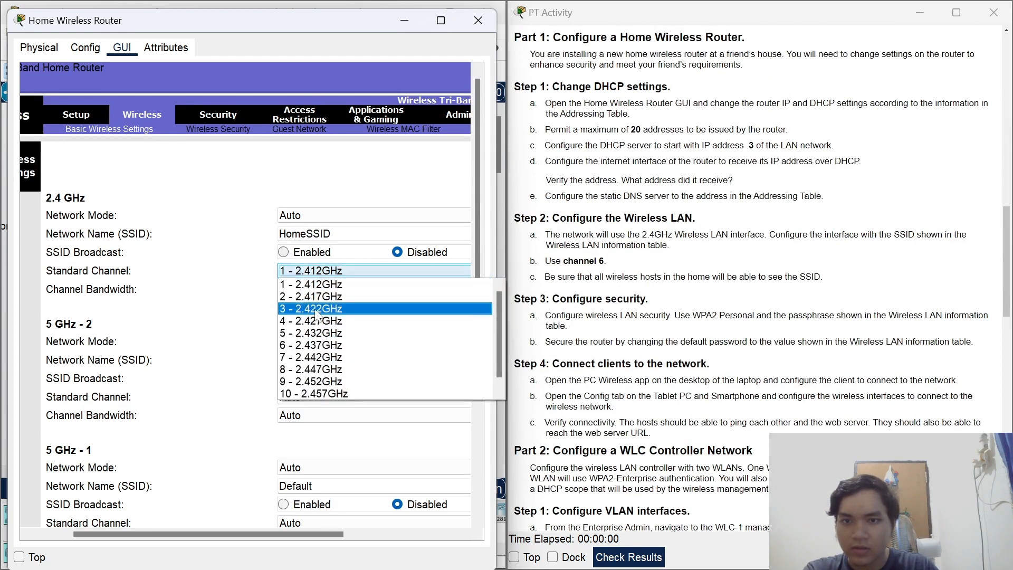
{"action": "left_click", "coordinate": [317, 346]}
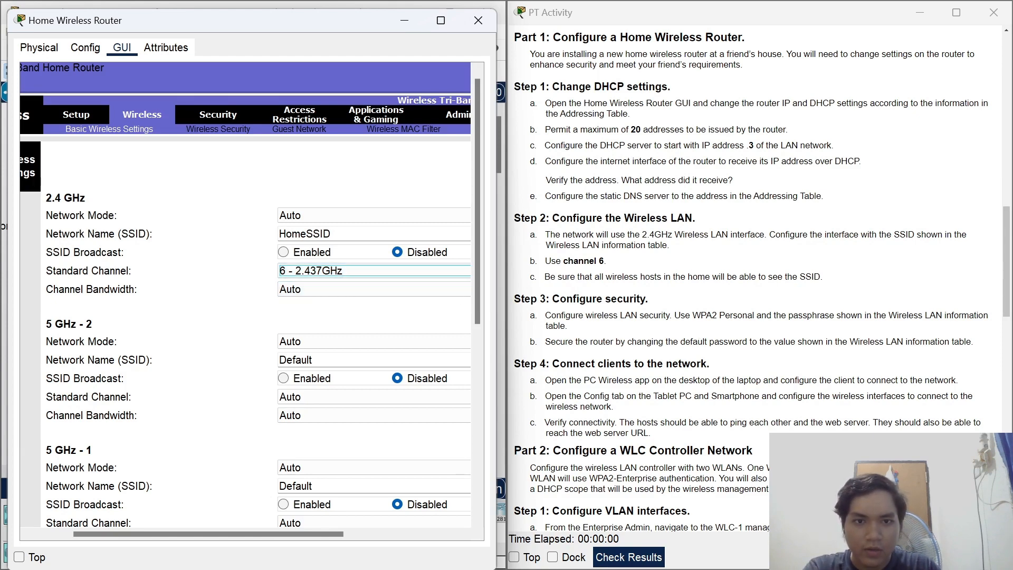
{"action": "left_click", "coordinate": [293, 253]}
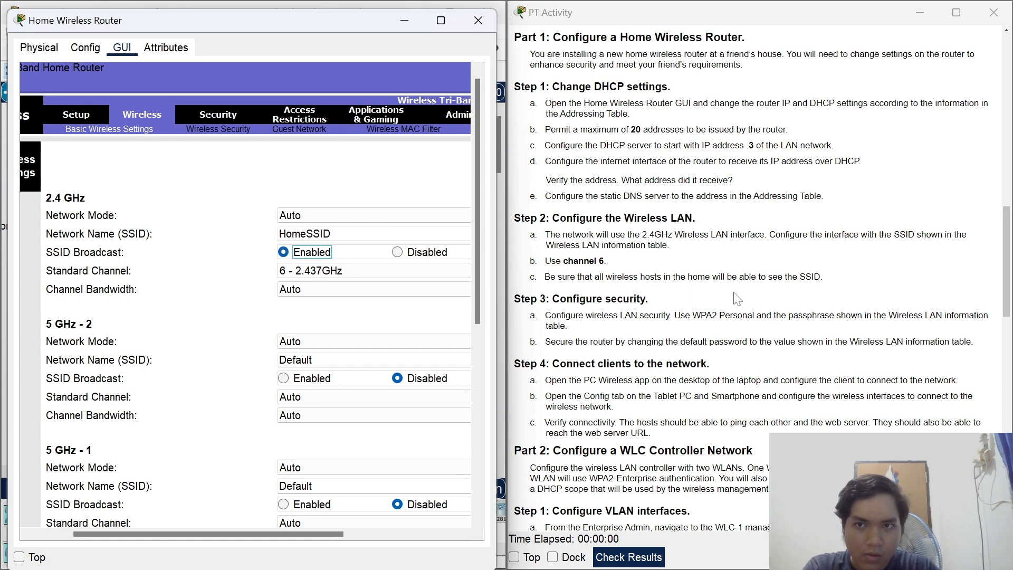
{"action": "scroll", "coordinate": [739, 321], "scroll_direction": "down", "scroll_amount": 1}
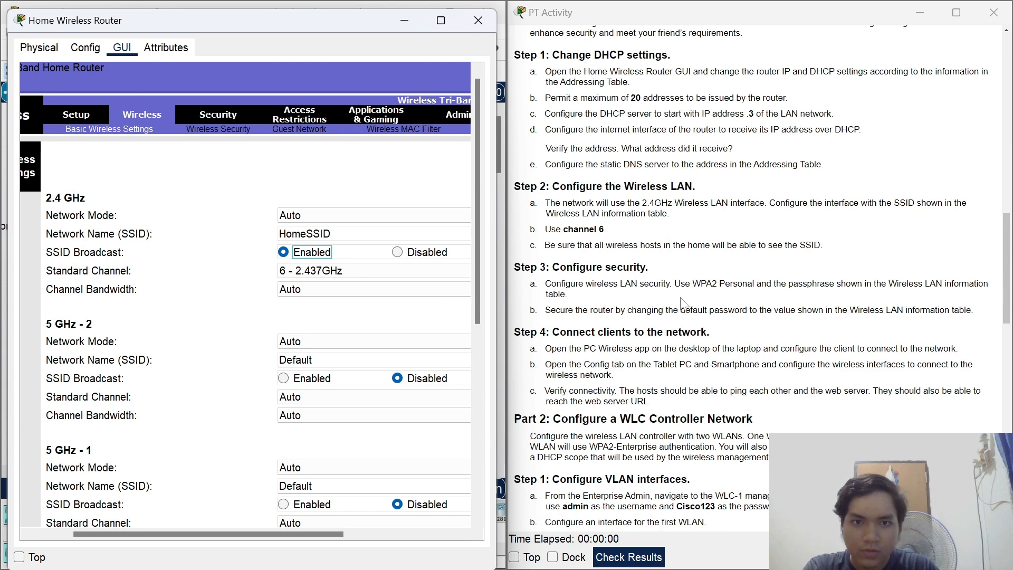
{"action": "scroll", "coordinate": [685, 304], "scroll_direction": "up", "scroll_amount": 1}
{"action": "left_click_drag", "start_coordinate": [474, 150], "coordinate": [463, 369]}
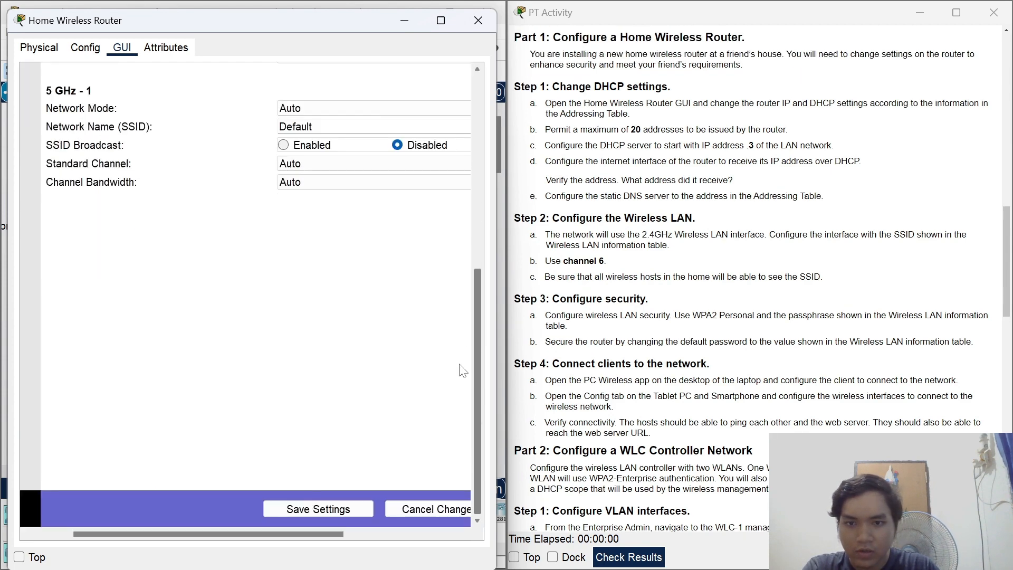
{"action": "left_click", "coordinate": [303, 511]}
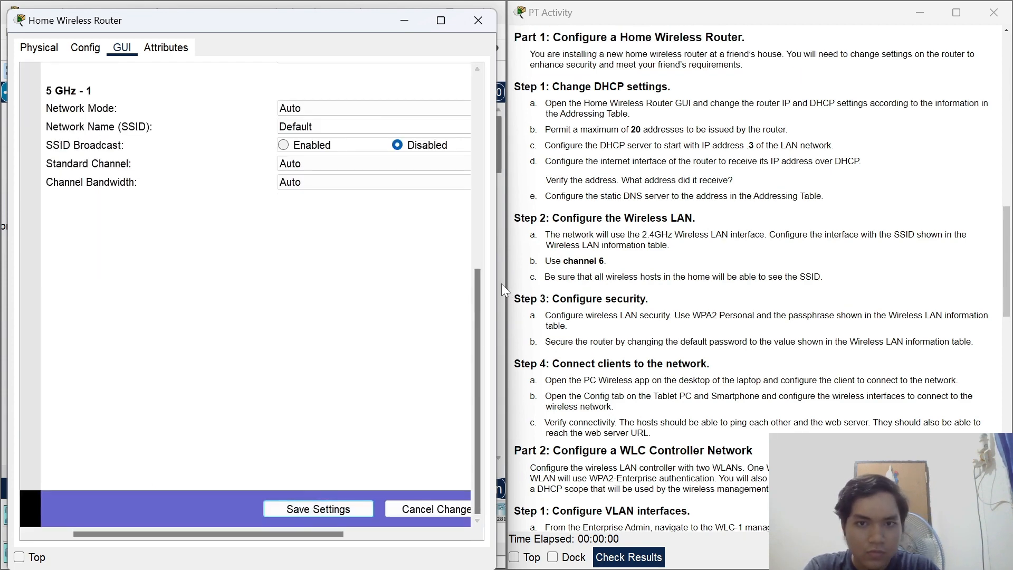
{"action": "left_click_drag", "start_coordinate": [475, 292], "coordinate": [488, 76]}
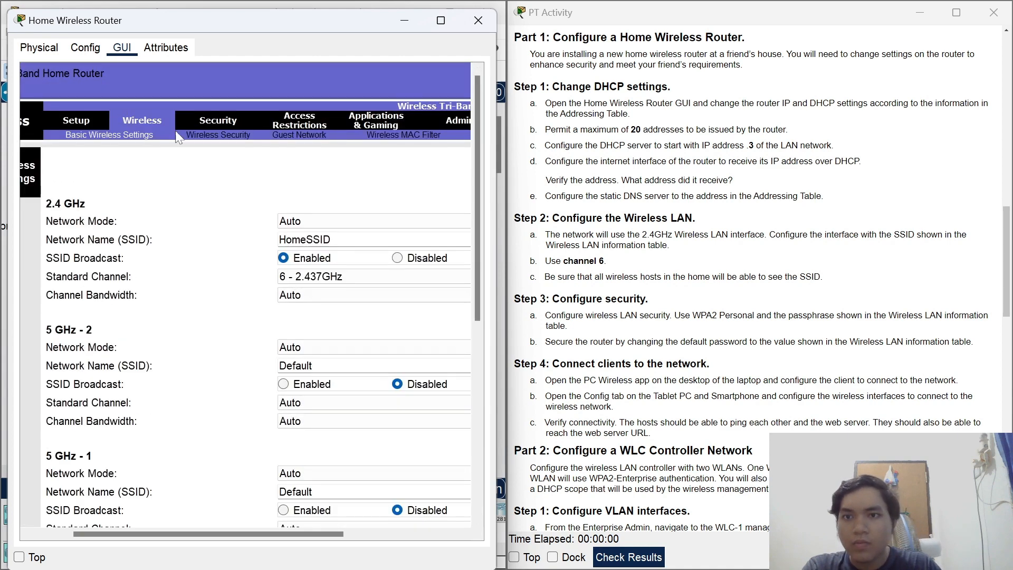
Show the router's Wireless Security sub-tab, with Security Mode Disabled on all three bands.
{"action": "left_click", "coordinate": [210, 125]}
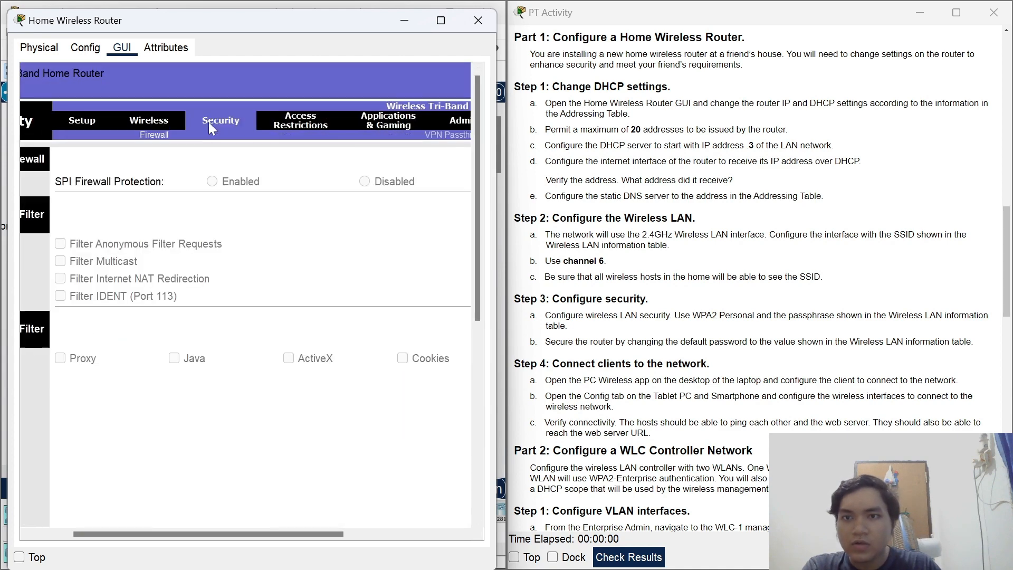
{"action": "left_click", "coordinate": [140, 117]}
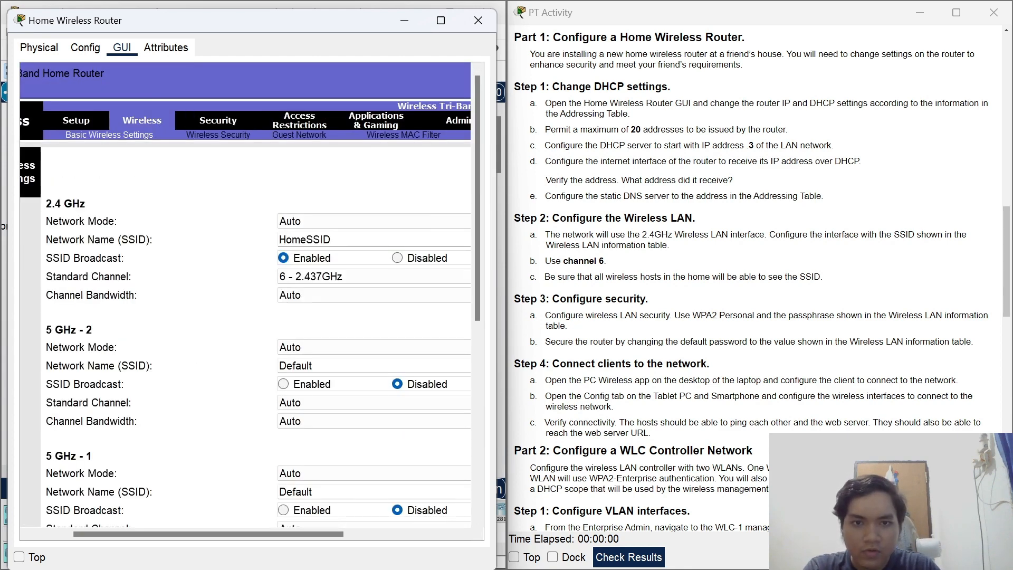
{"action": "left_click", "coordinate": [217, 136]}
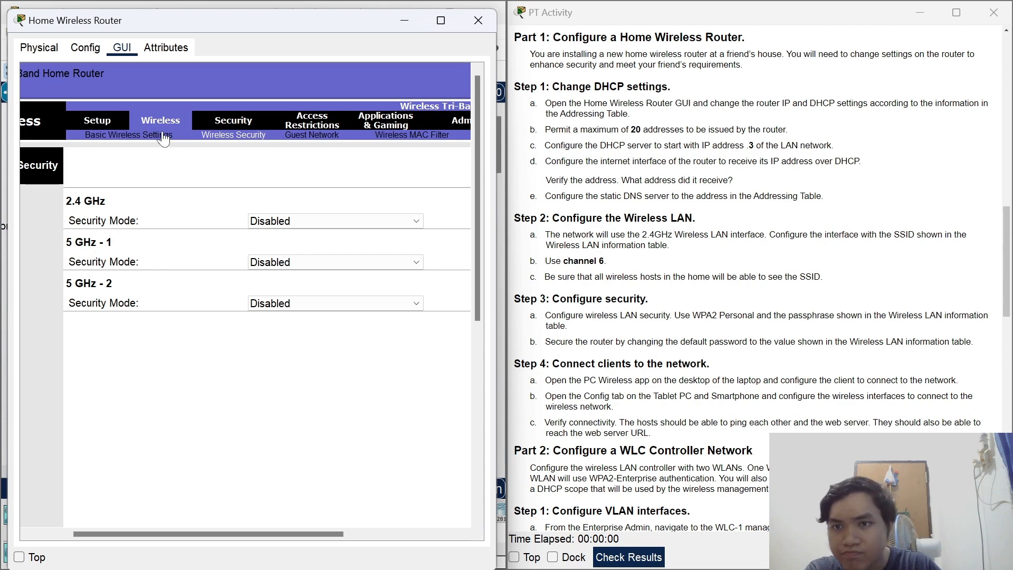
{"action": "left_click", "coordinate": [129, 135]}
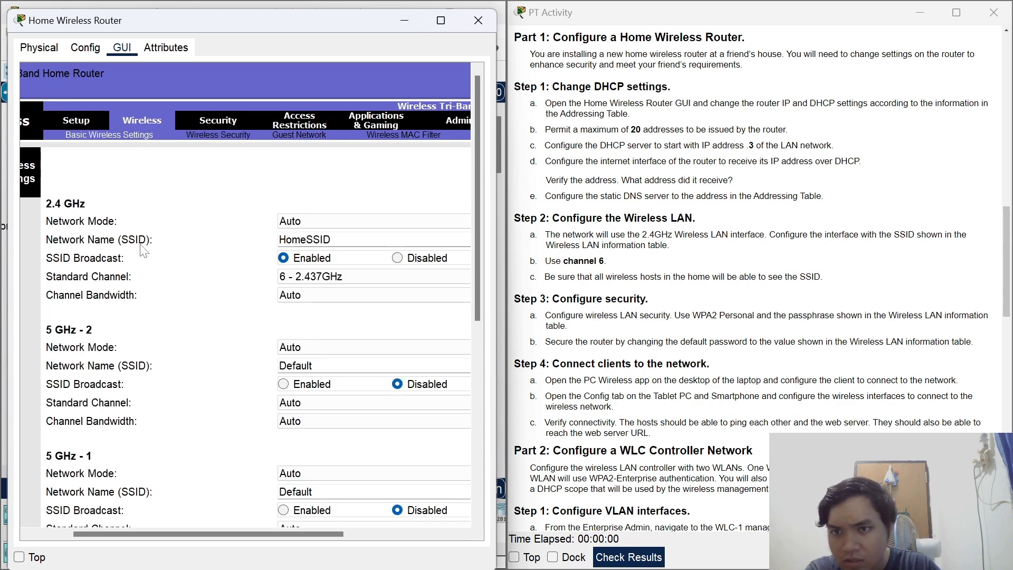
{"action": "left_click", "coordinate": [207, 137]}
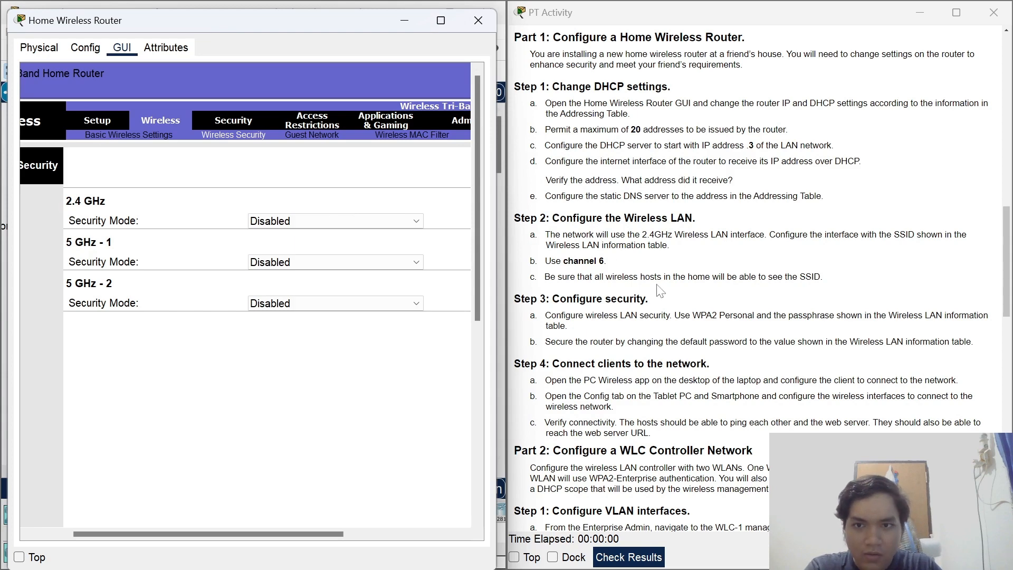
{"action": "scroll", "coordinate": [613, 263], "scroll_direction": "down", "scroll_amount": 1}
{"action": "scroll", "coordinate": [588, 272], "scroll_direction": "up", "scroll_amount": 1}
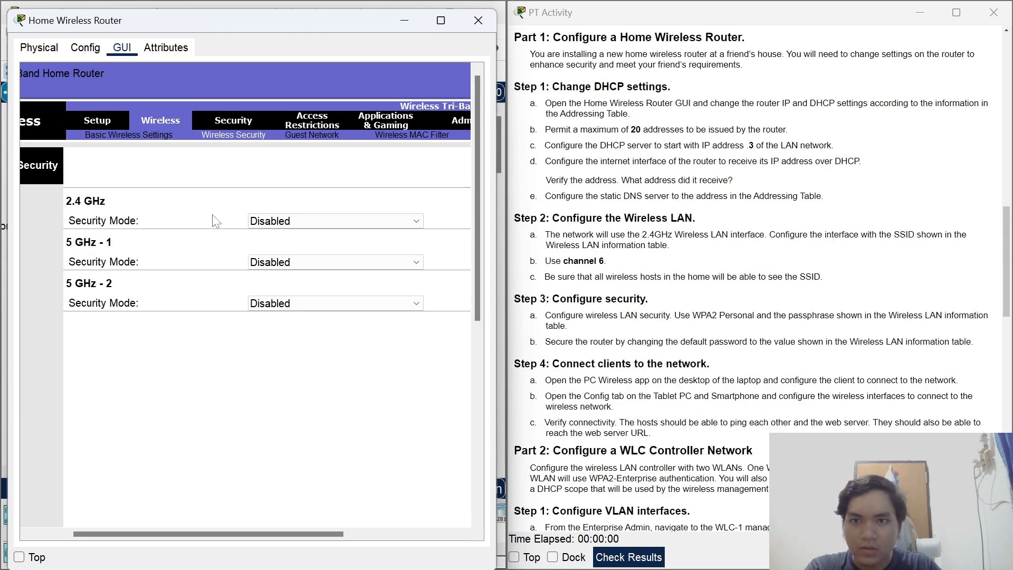
Secure the 2.4 GHz network with WPA2 Personal and the Wi-Fi passphrase, then save settings.
{"action": "left_click", "coordinate": [304, 221]}
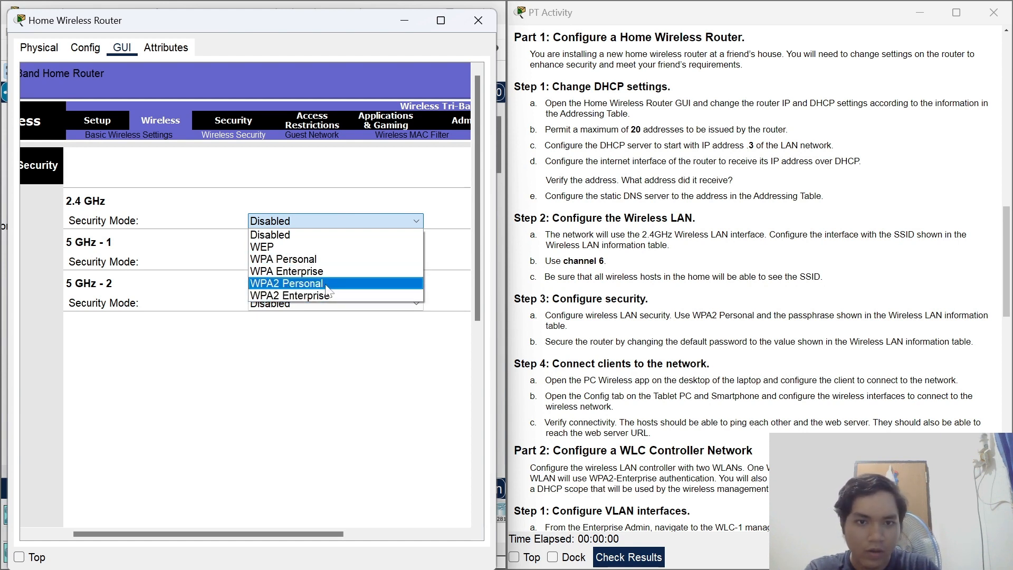
{"action": "left_click", "coordinate": [306, 283]}
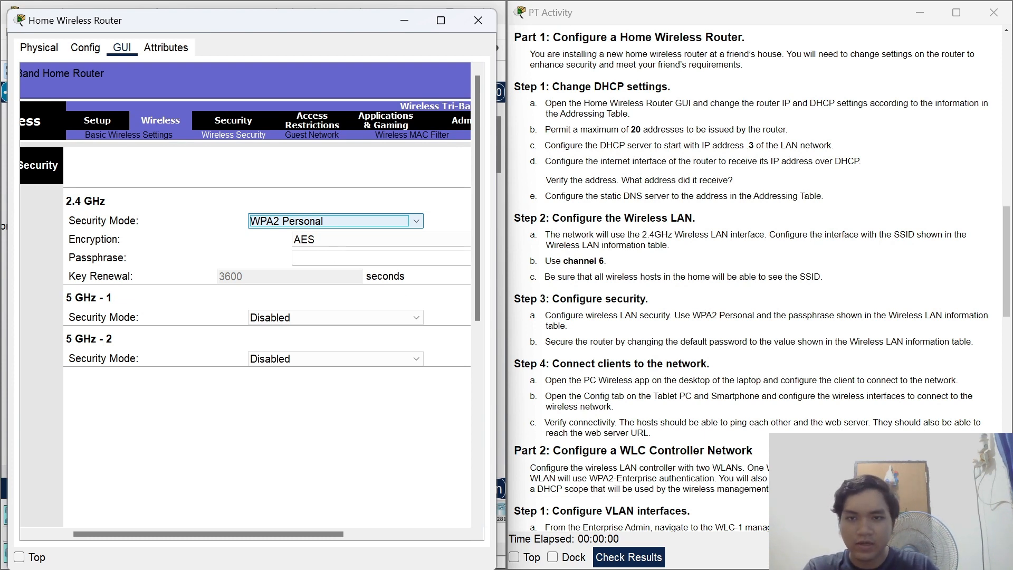
{"action": "left_click", "coordinate": [335, 258]}
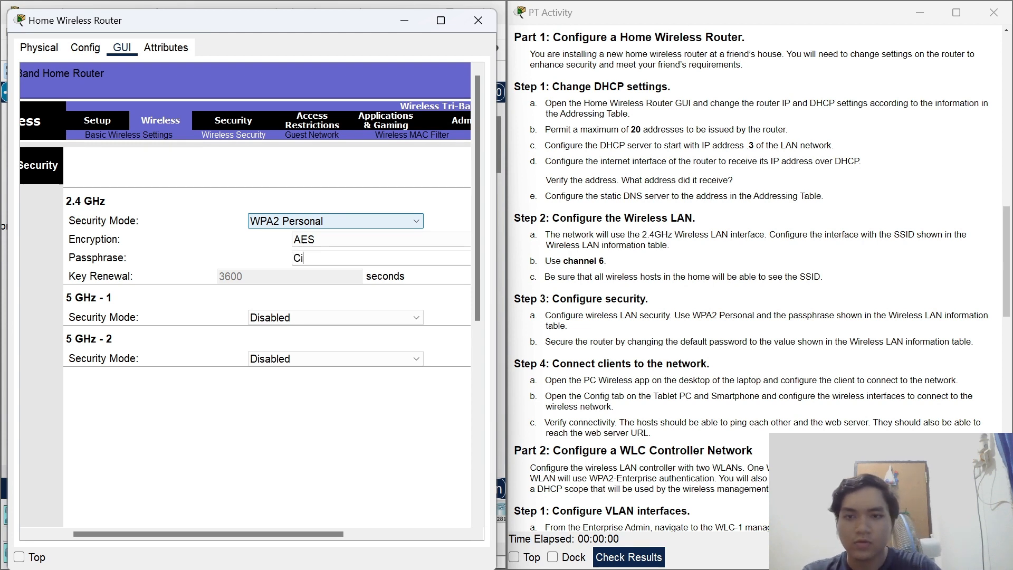
{"action": "type", "text": "Cisco123"}
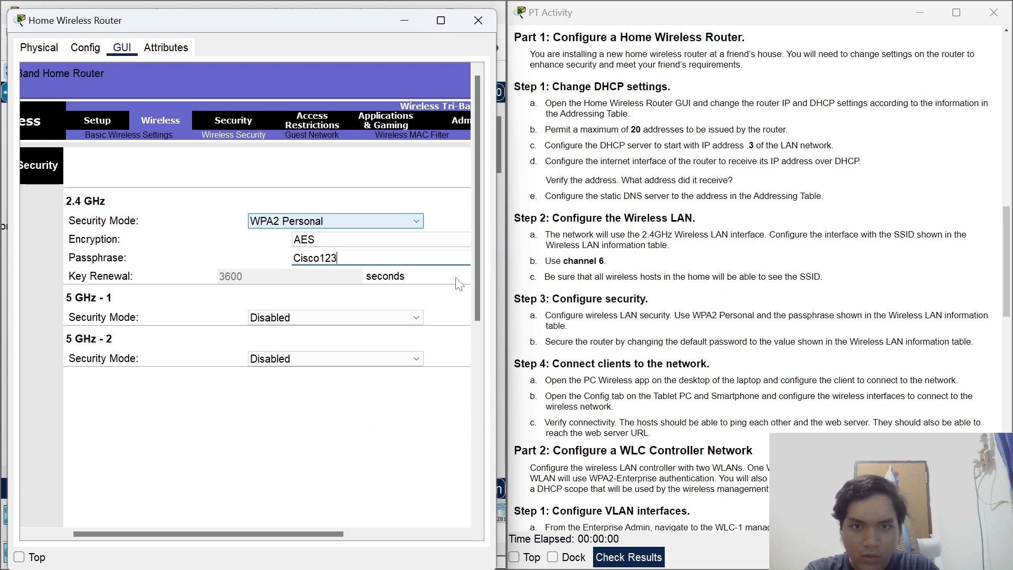
{"action": "left_click_drag", "start_coordinate": [476, 254], "coordinate": [477, 459]}
{"action": "left_click", "coordinate": [359, 510]}
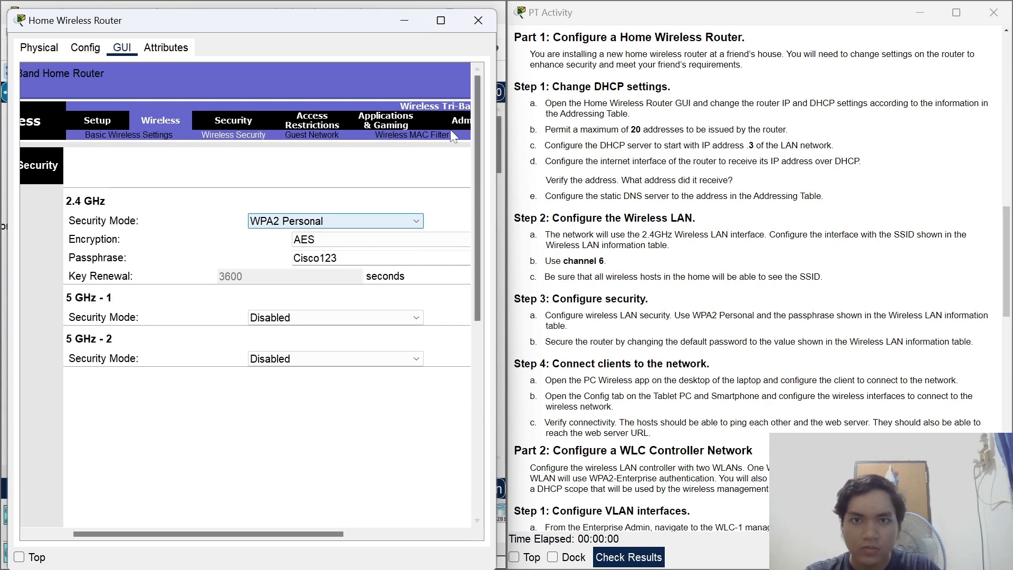
Go to the router's Administration Management page.
{"action": "scroll", "coordinate": [445, 122], "scroll_direction": "down", "scroll_amount": 5}
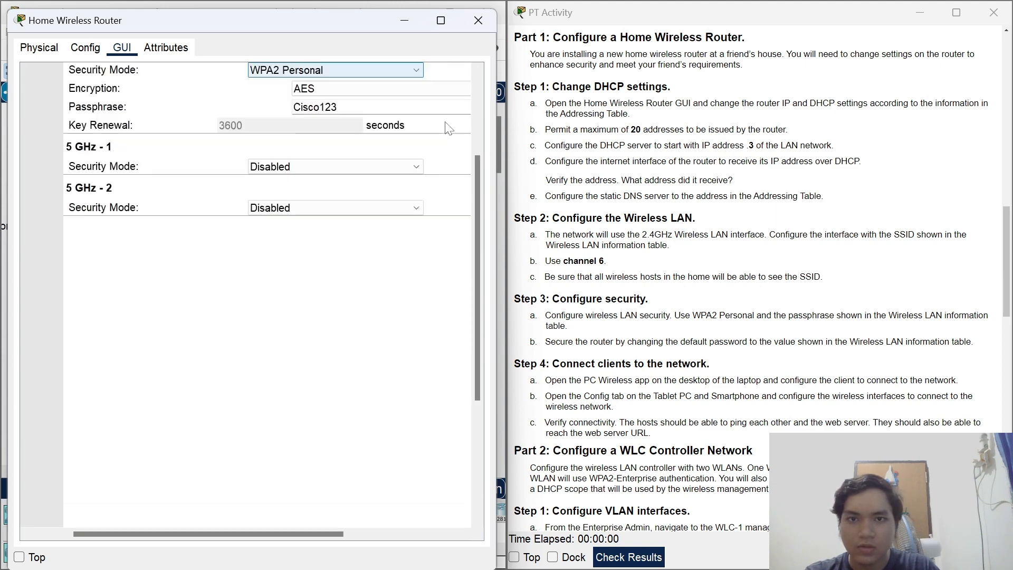
{"action": "left_click", "coordinate": [444, 122]}
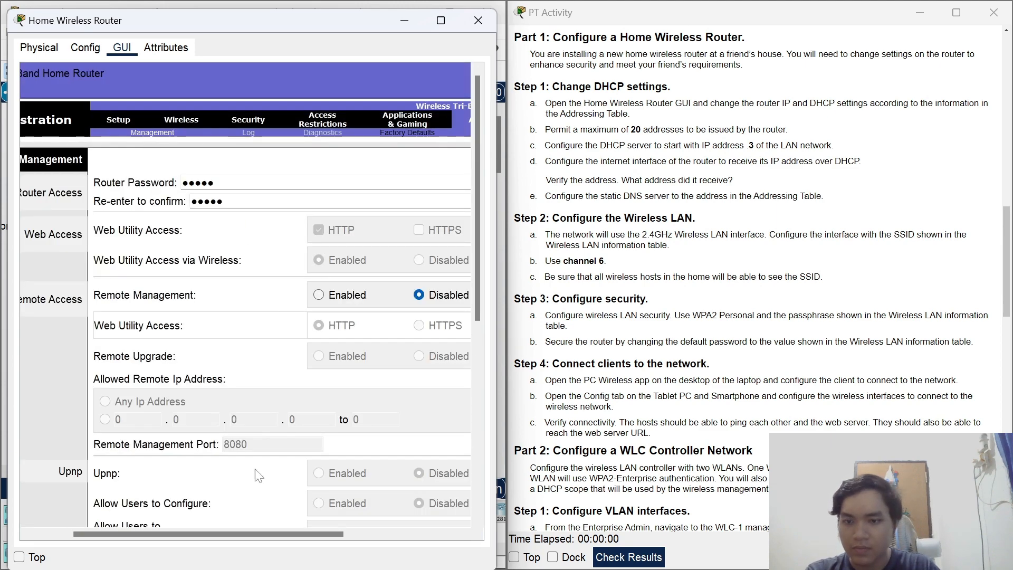
{"action": "left_click_drag", "start_coordinate": [220, 534], "coordinate": [153, 502]}
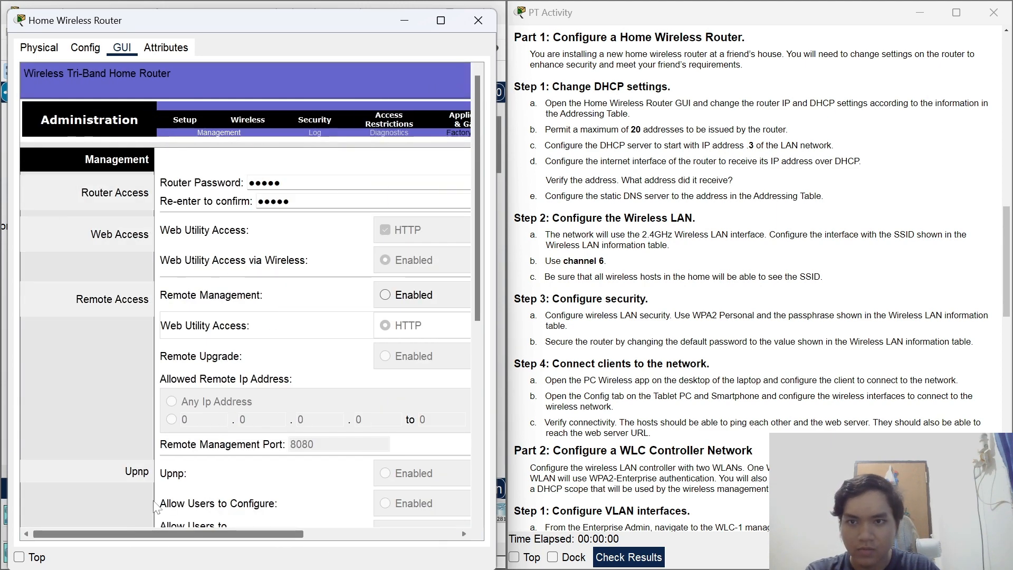
Replace the router's administration password, confirm it, and save the change.
{"action": "double_click", "coordinate": [264, 183]}
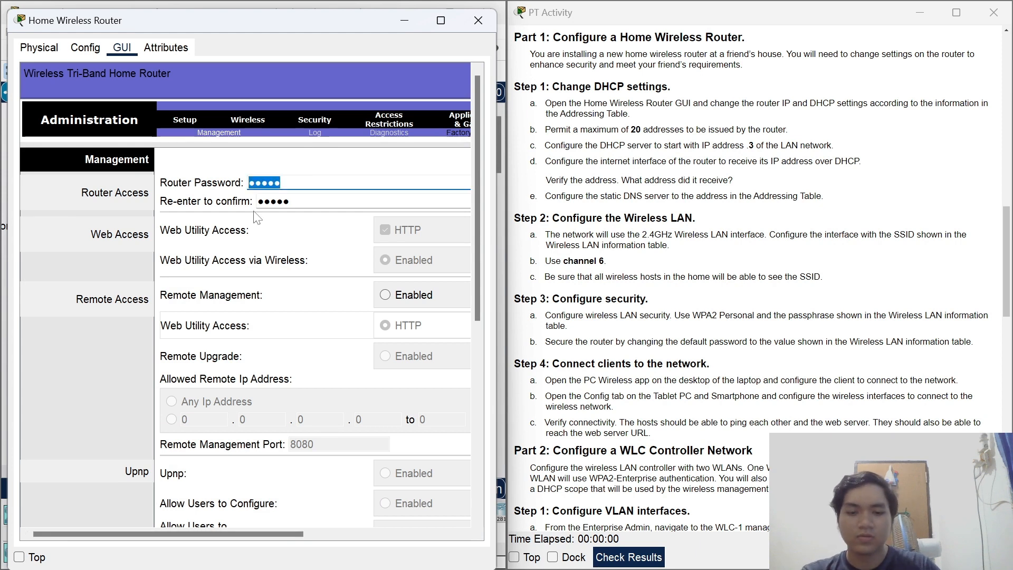
{"action": "type", "text": "Cis"}
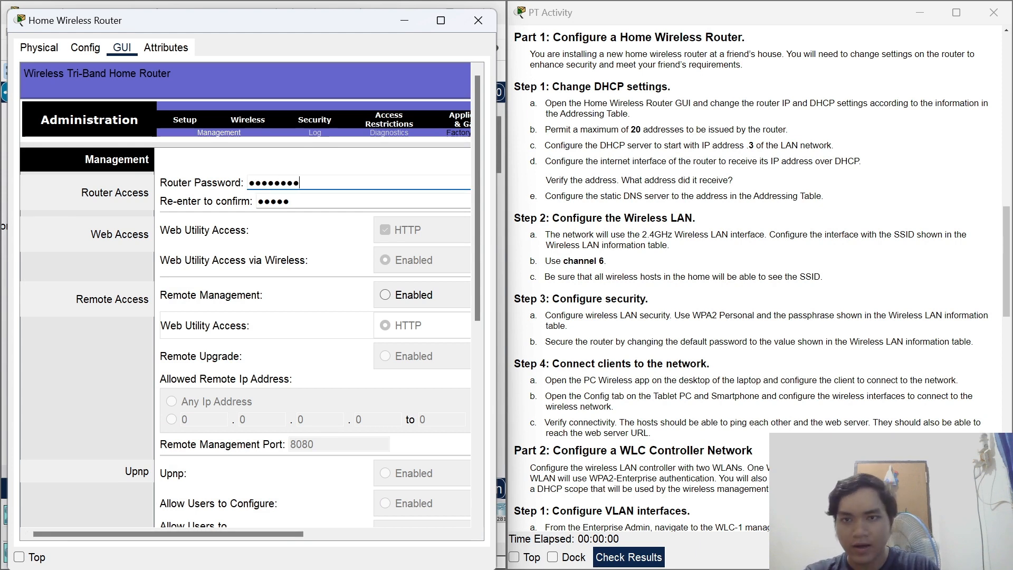
{"action": "key", "text": "Tab"}
{"action": "type", "text": "Cisc"}
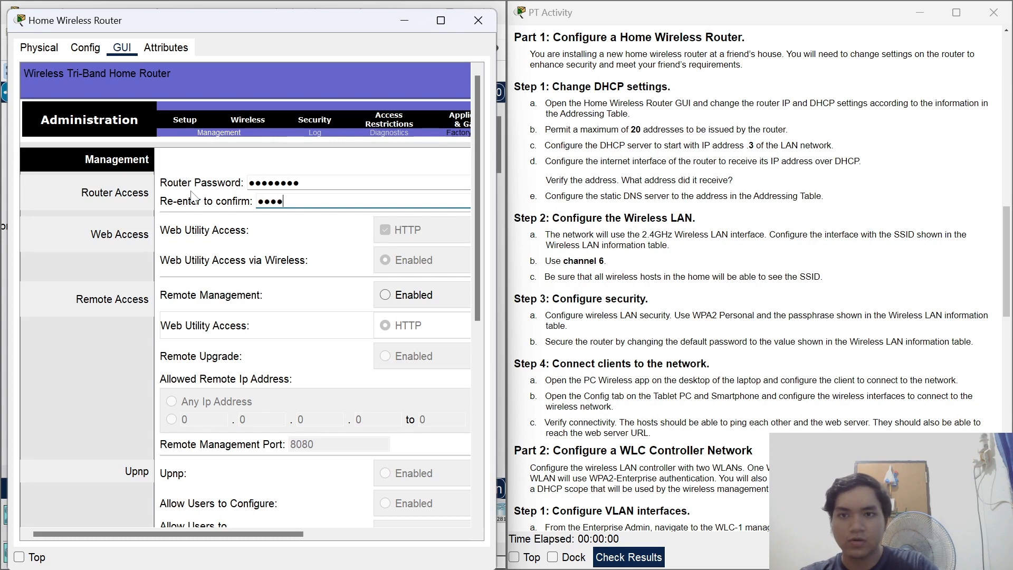
{"action": "type", "text": "o"}
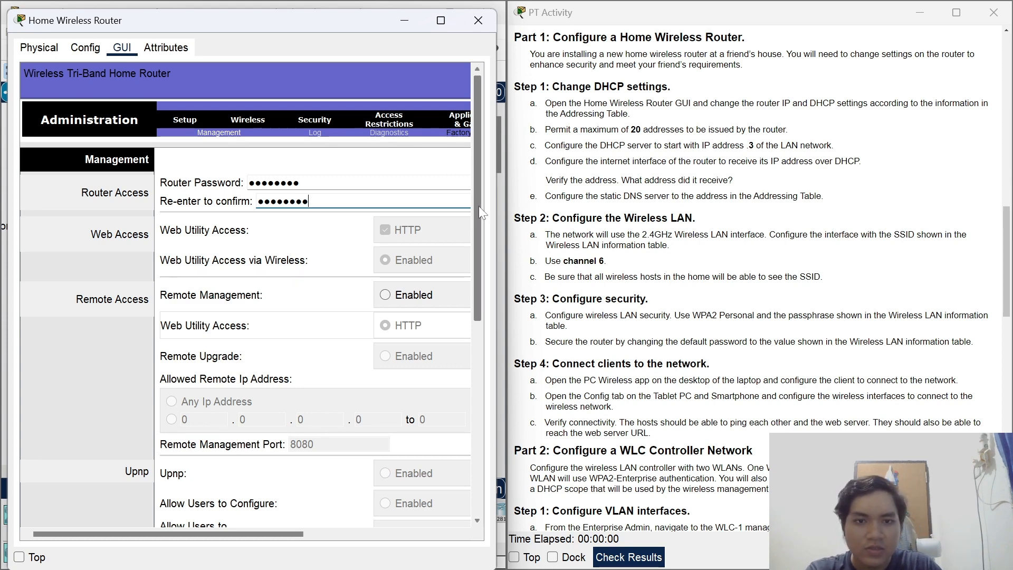
{"action": "left_click_drag", "start_coordinate": [476, 239], "coordinate": [440, 498]}
{"action": "left_click", "coordinate": [430, 516]}
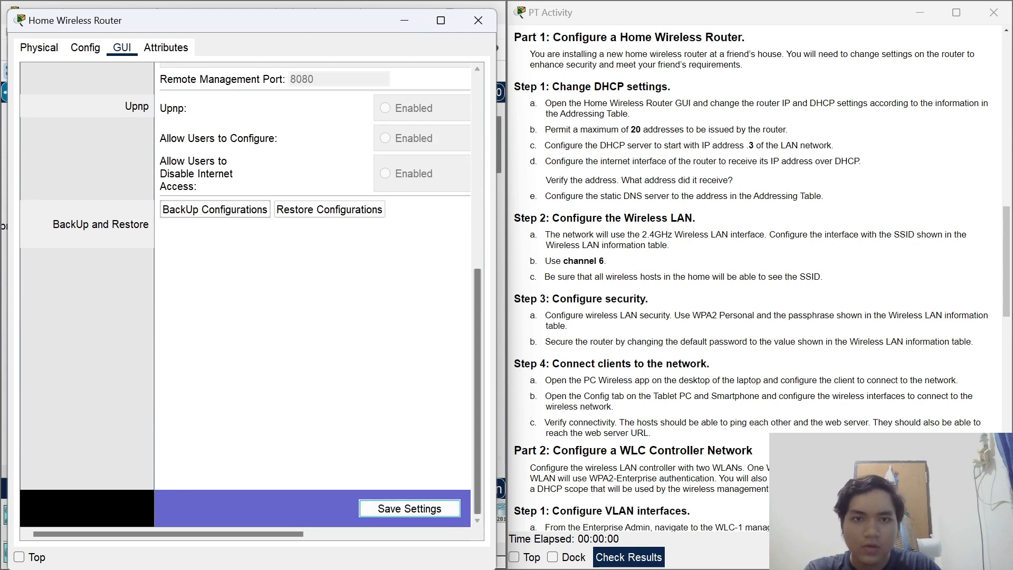
Scroll the activity instructions and close the Home Wireless Router window.
{"action": "scroll", "coordinate": [614, 238], "scroll_direction": "down", "scroll_amount": 1}
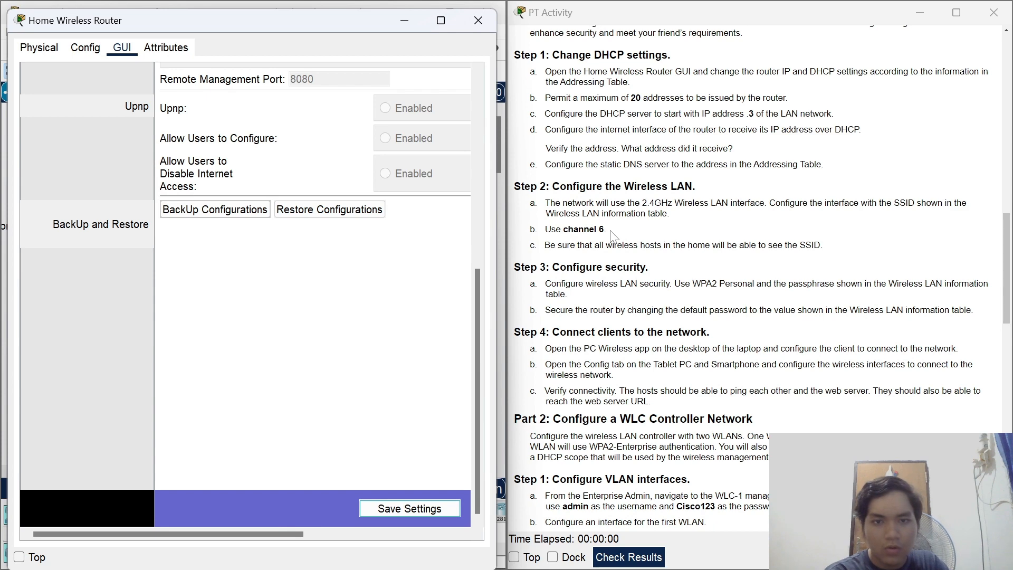
{"action": "scroll", "coordinate": [614, 235], "scroll_direction": "down", "scroll_amount": 1}
{"action": "left_click_drag", "start_coordinate": [566, 301], "coordinate": [631, 301]}
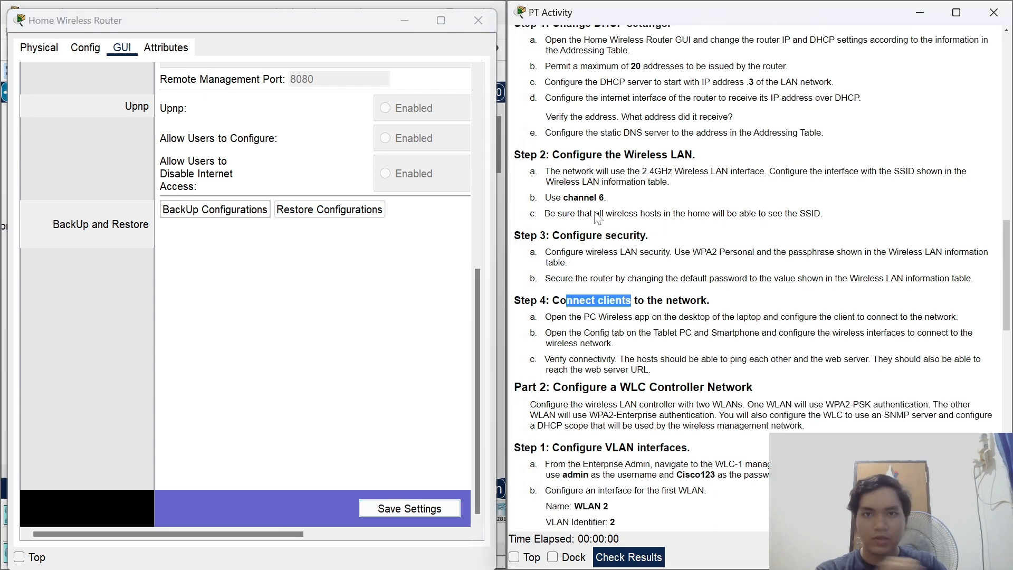
{"action": "left_click", "coordinate": [355, 312]}
{"action": "left_click", "coordinate": [479, 20]}
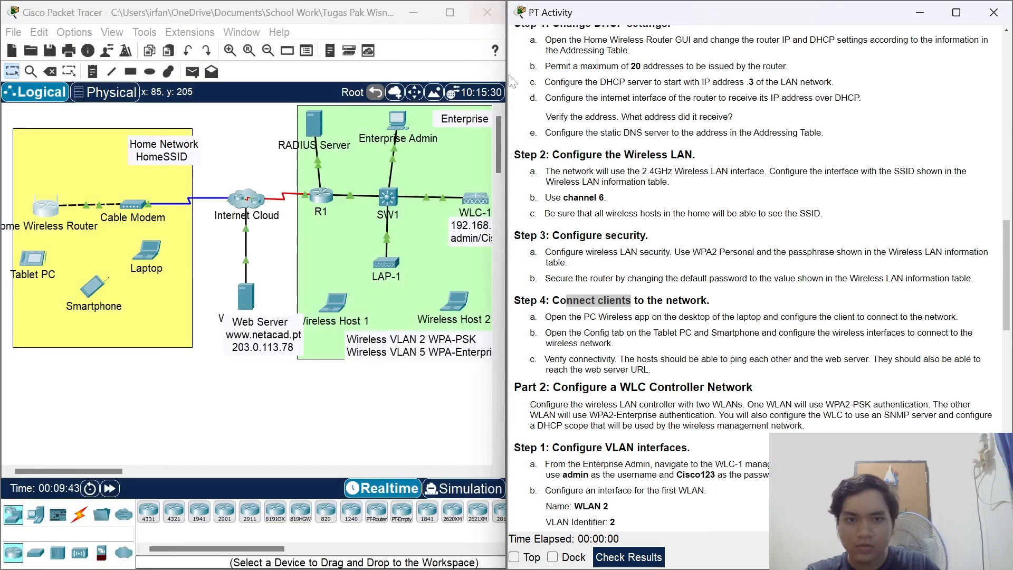
{"action": "left_click", "coordinate": [221, 389]}
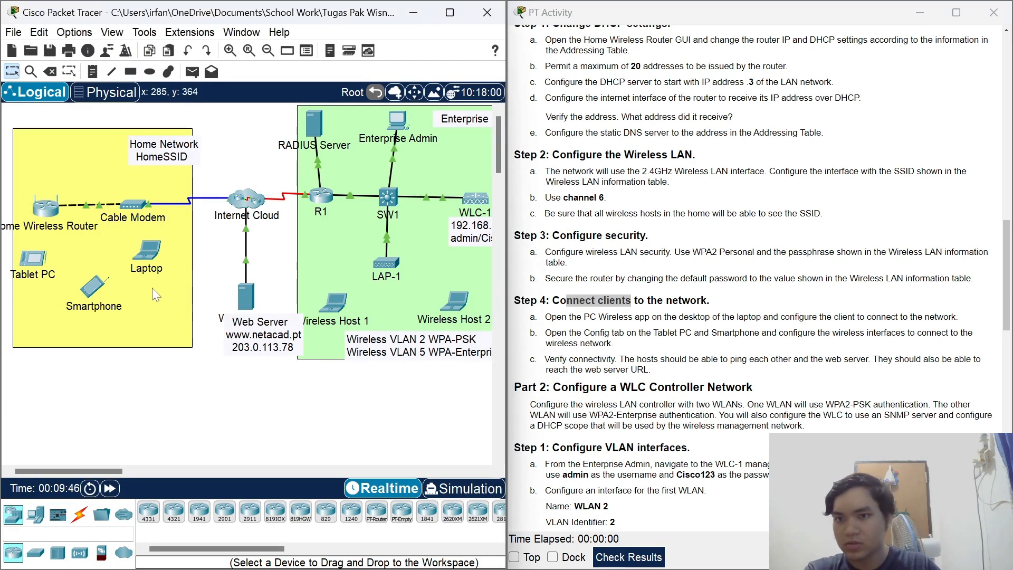
{"action": "left_click", "coordinate": [147, 250]}
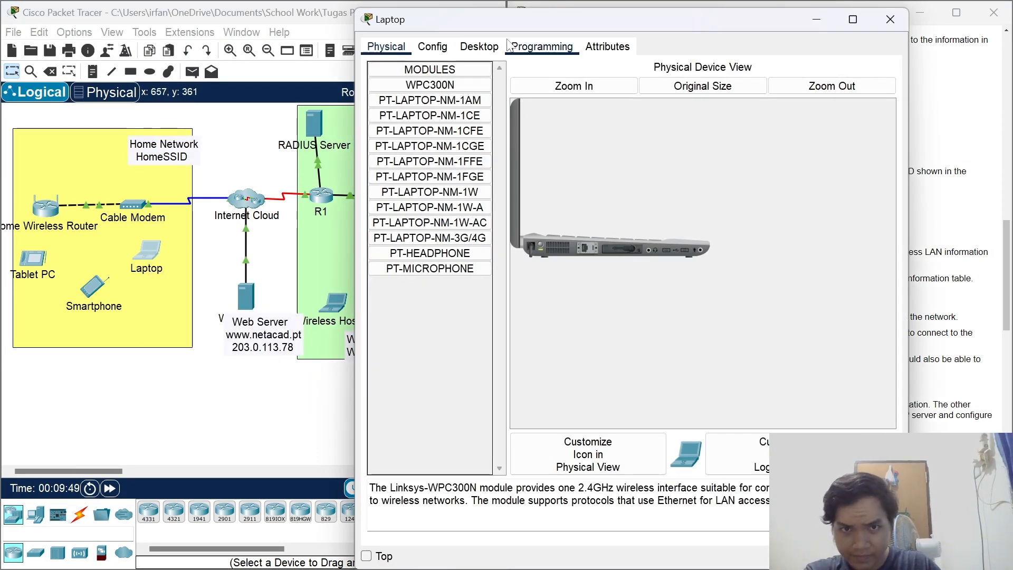
{"action": "left_click", "coordinate": [479, 46]}
{"action": "left_click", "coordinate": [414, 210]}
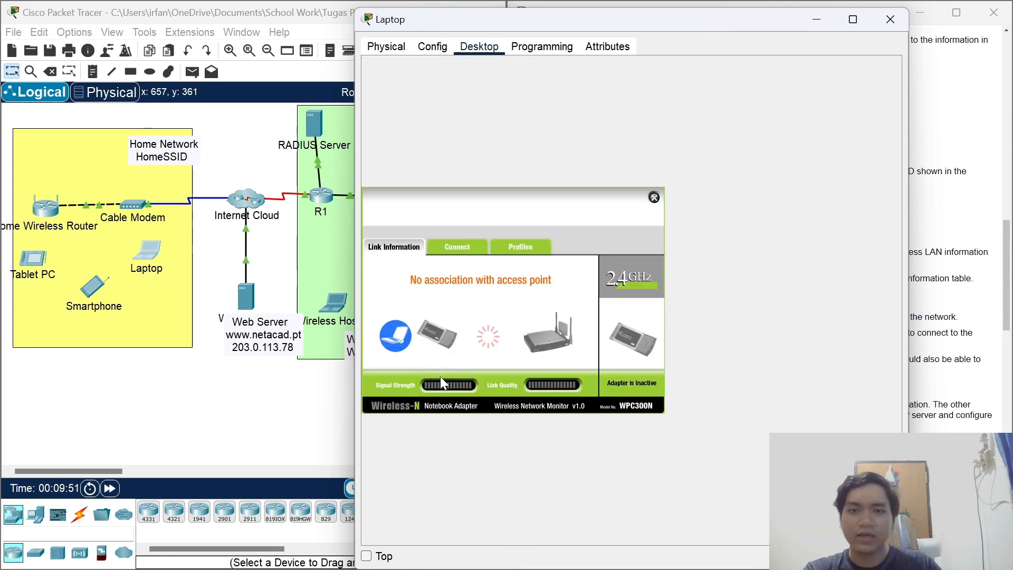
{"action": "left_click", "coordinate": [449, 252]}
{"action": "left_click", "coordinate": [517, 359]}
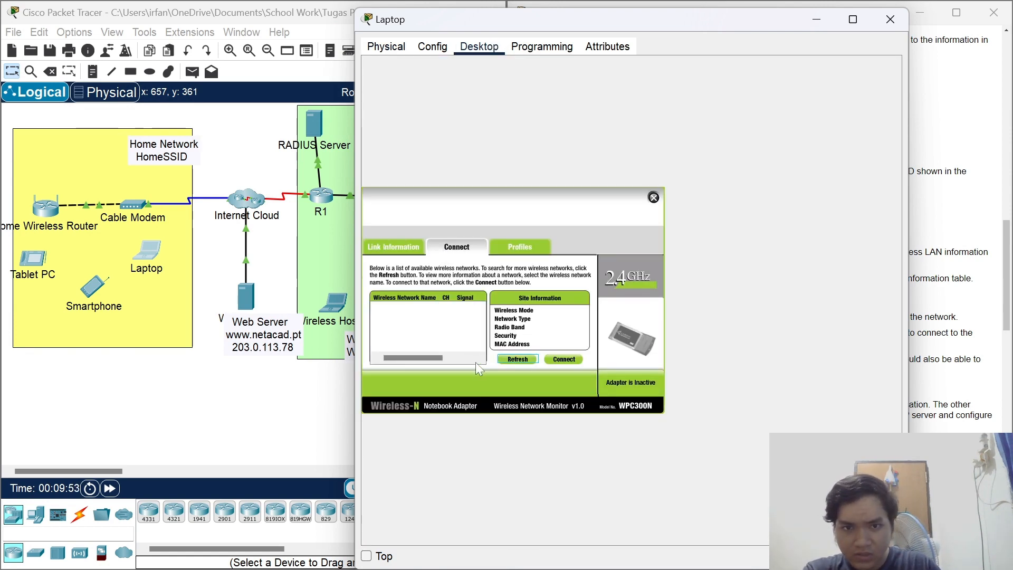
{"action": "left_click", "coordinate": [419, 319]}
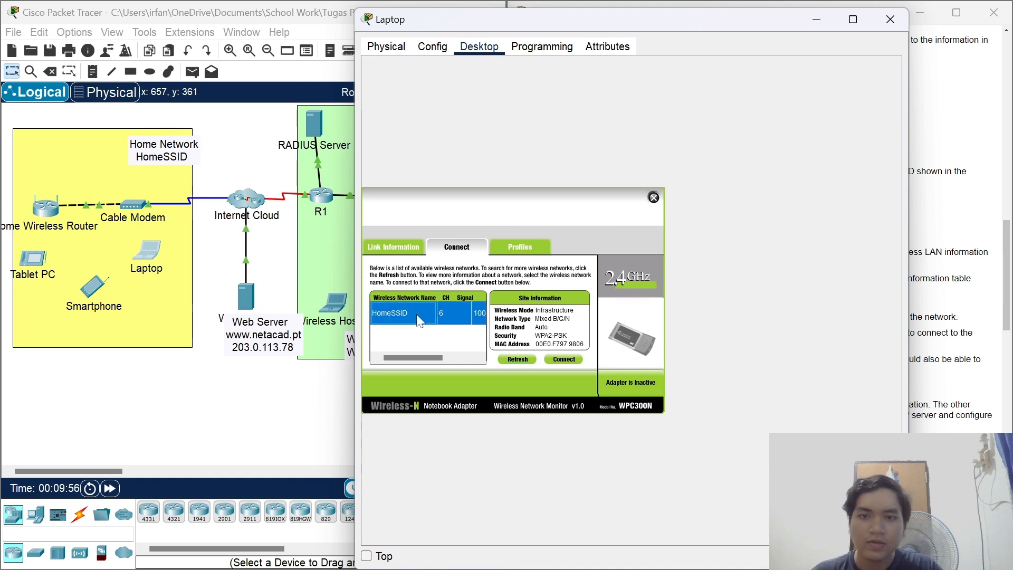
{"action": "left_click", "coordinate": [565, 361]}
Connect with the WPA2 pre-shared key, confirm DHCP address 192.168.6.4, and close the Laptop.
{"action": "left_click", "coordinate": [448, 313]}
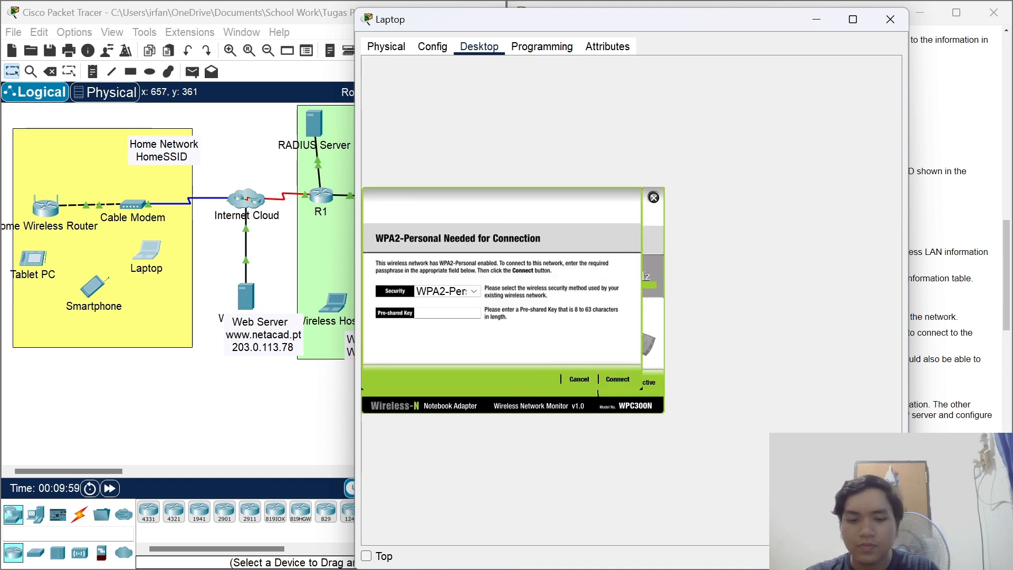
{"action": "type", "text": "Cisco123"}
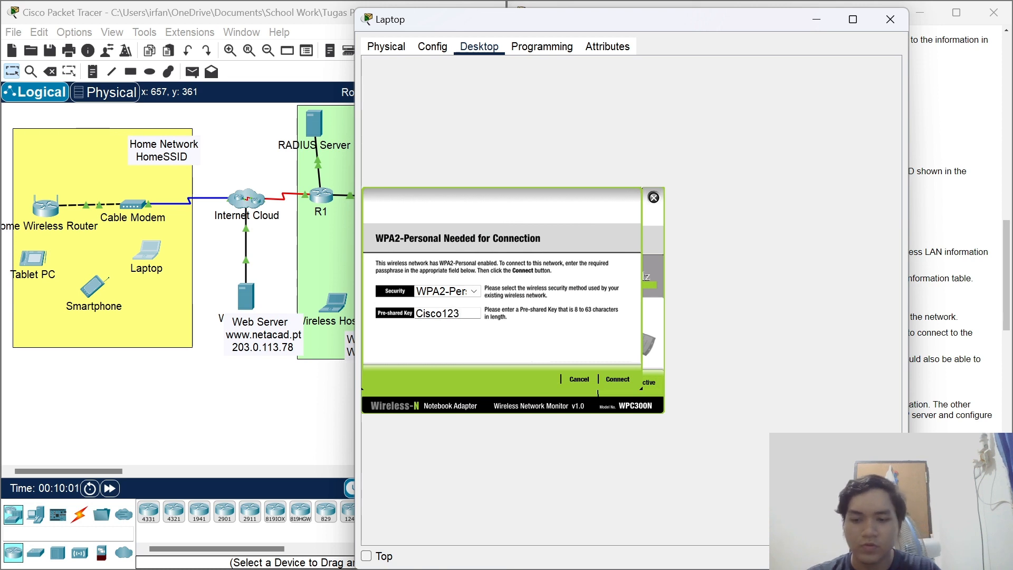
{"action": "key", "text": "ctrl+a"}
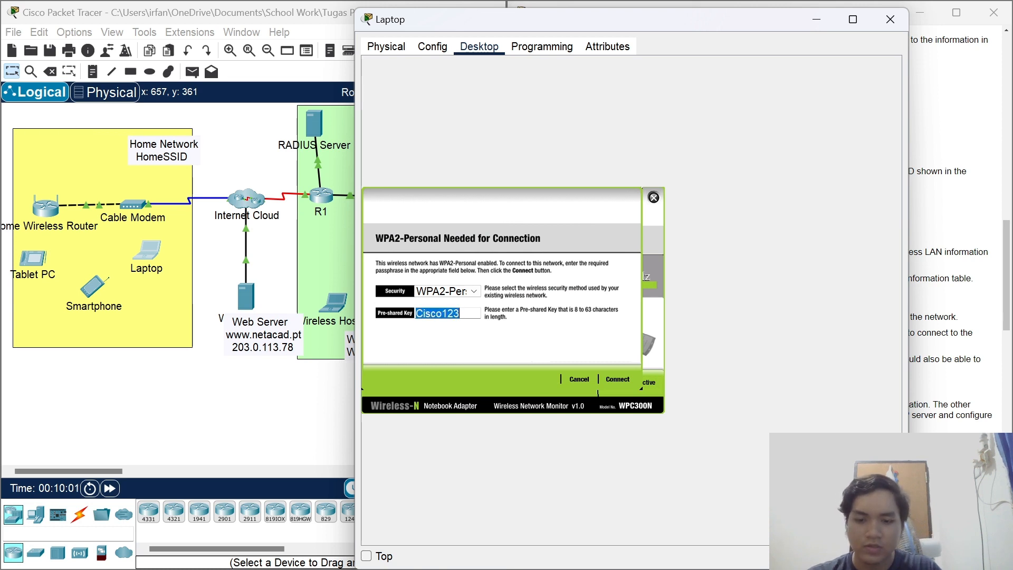
{"action": "left_click", "coordinate": [616, 382]}
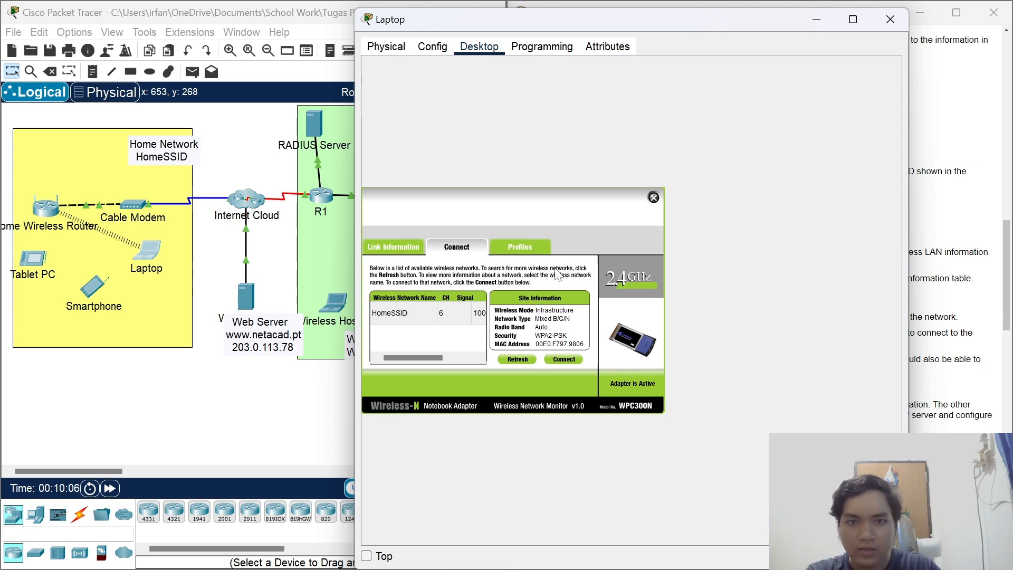
{"action": "left_click", "coordinate": [653, 197]}
{"action": "left_click", "coordinate": [425, 79]}
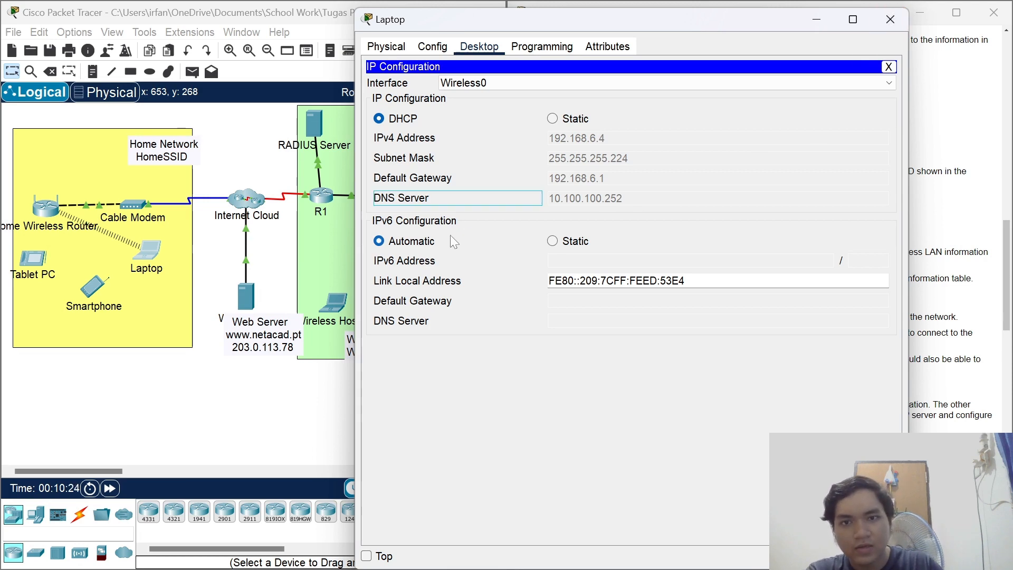
{"action": "left_click", "coordinate": [897, 19]}
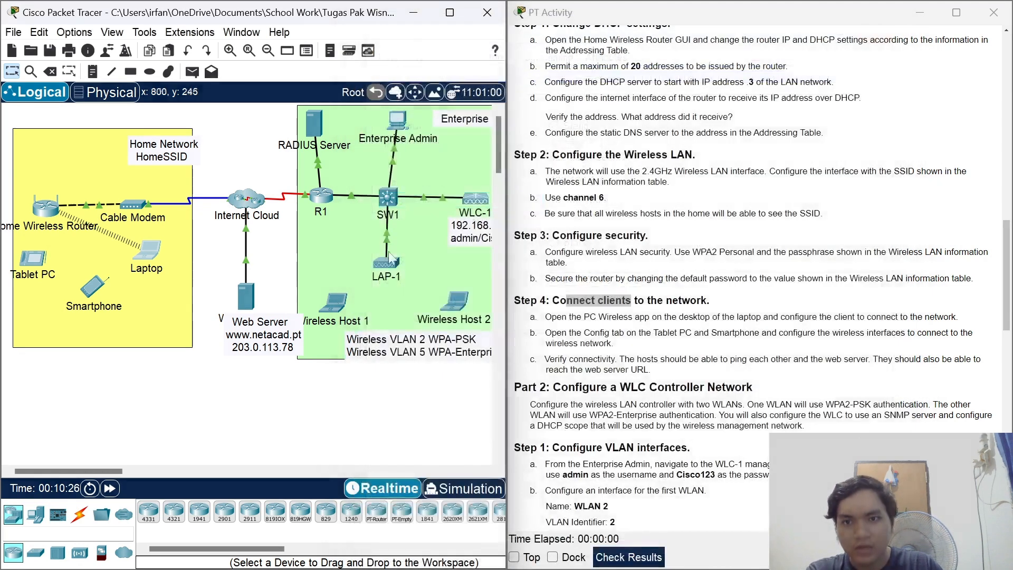
Open the Tablet PC's Config tab and its Wireless0 interface settings.
{"action": "left_click", "coordinate": [560, 372]}
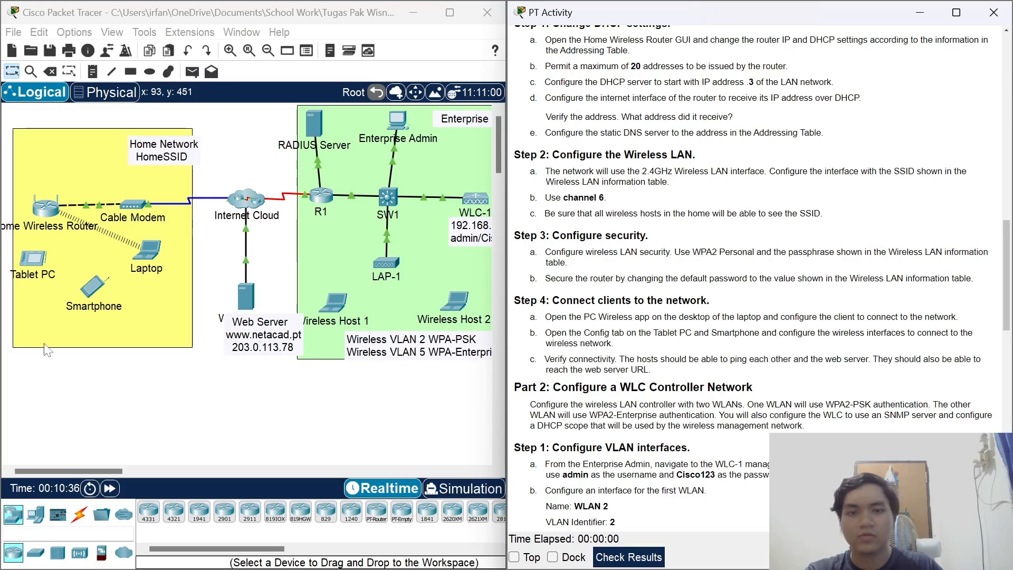
{"action": "left_click", "coordinate": [32, 259]}
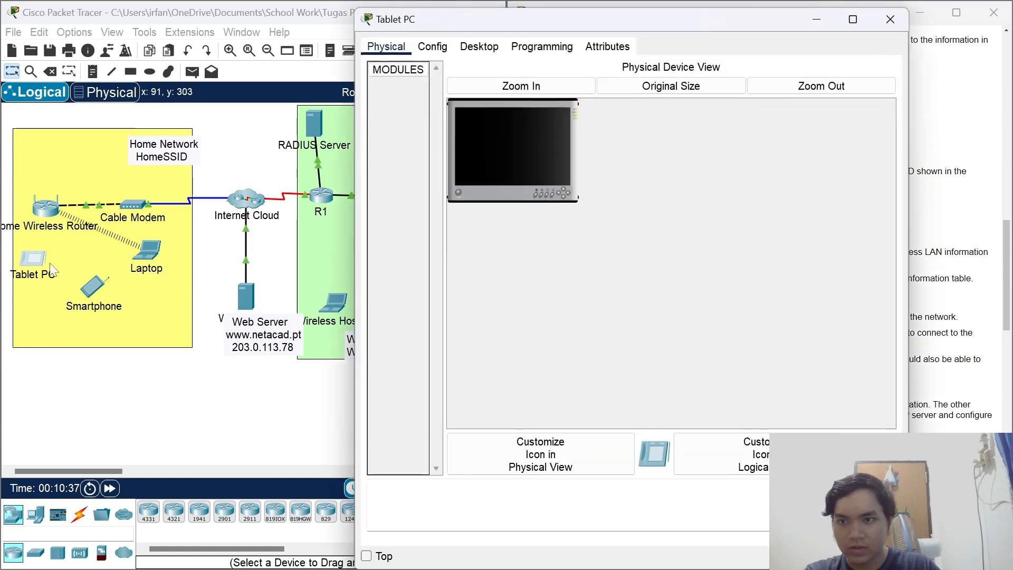
{"action": "left_click", "coordinate": [457, 47]}
{"action": "left_click", "coordinate": [431, 46]}
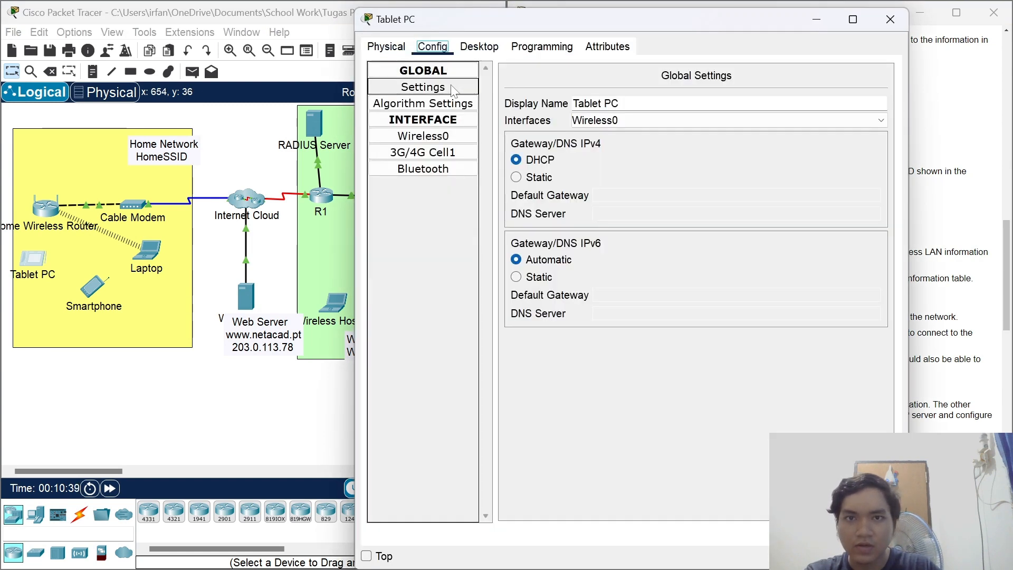
{"action": "left_click", "coordinate": [475, 47]}
{"action": "left_click", "coordinate": [431, 46]}
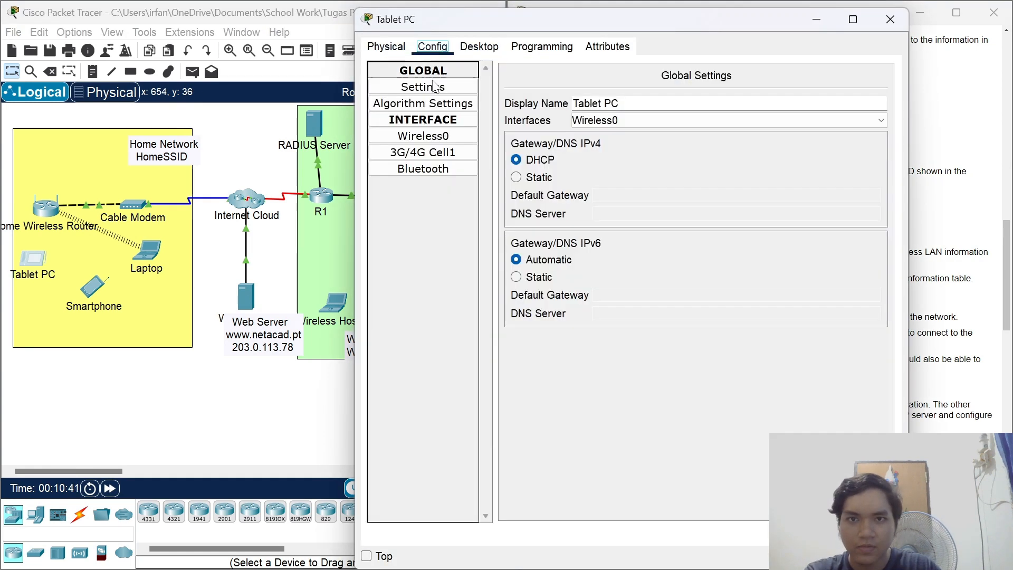
{"action": "left_click", "coordinate": [423, 152]}
{"action": "left_click", "coordinate": [423, 138]}
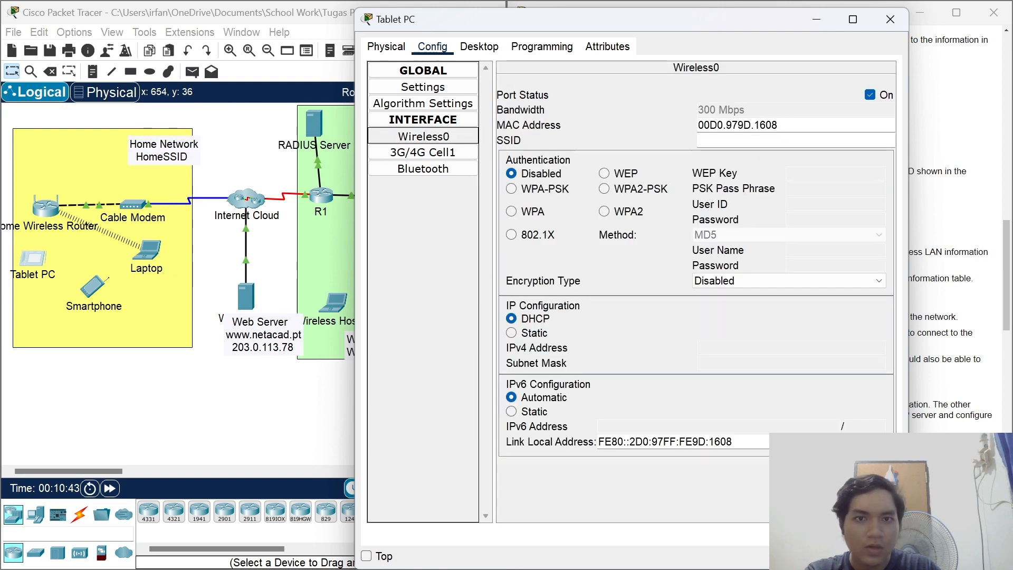
Set SSID HomeSSID with WPA2-PSK and the passphrase, then confirm DHCP address 192.168.6.5.
{"action": "type", "text": "Hpme"}
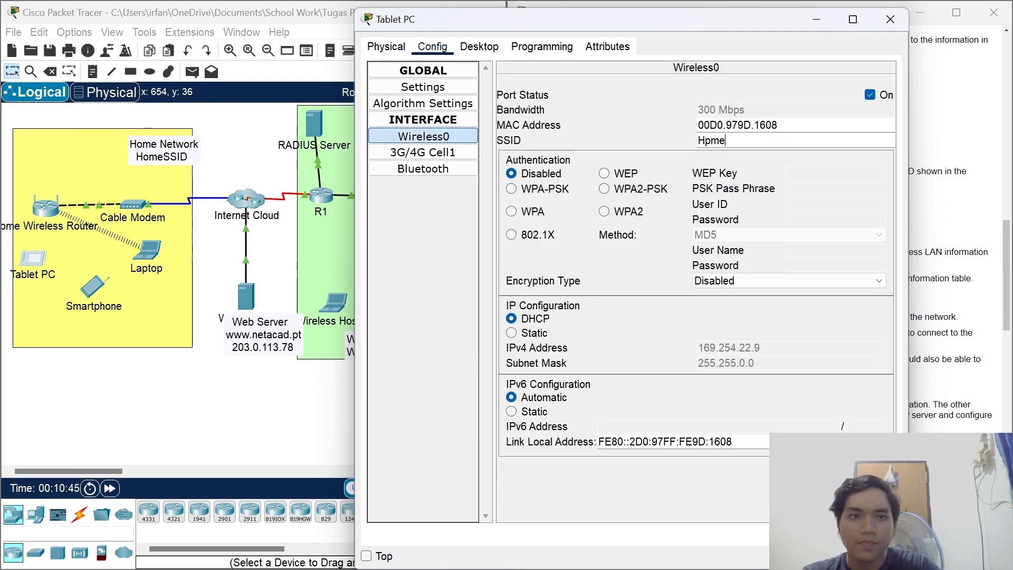
{"action": "type", "text": "SSI"}
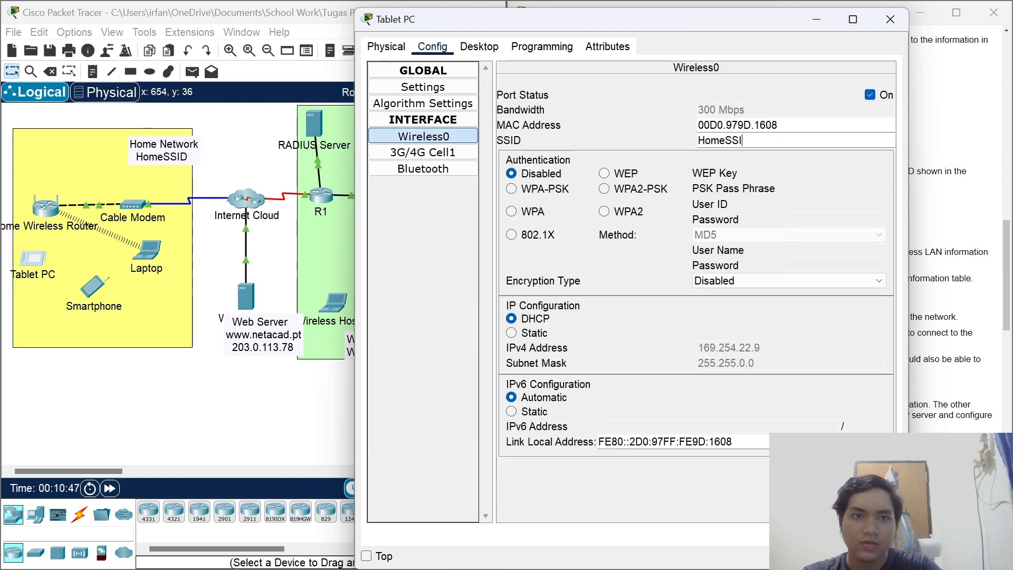
{"action": "type", "text": "D"}
{"action": "left_click", "coordinate": [648, 191]}
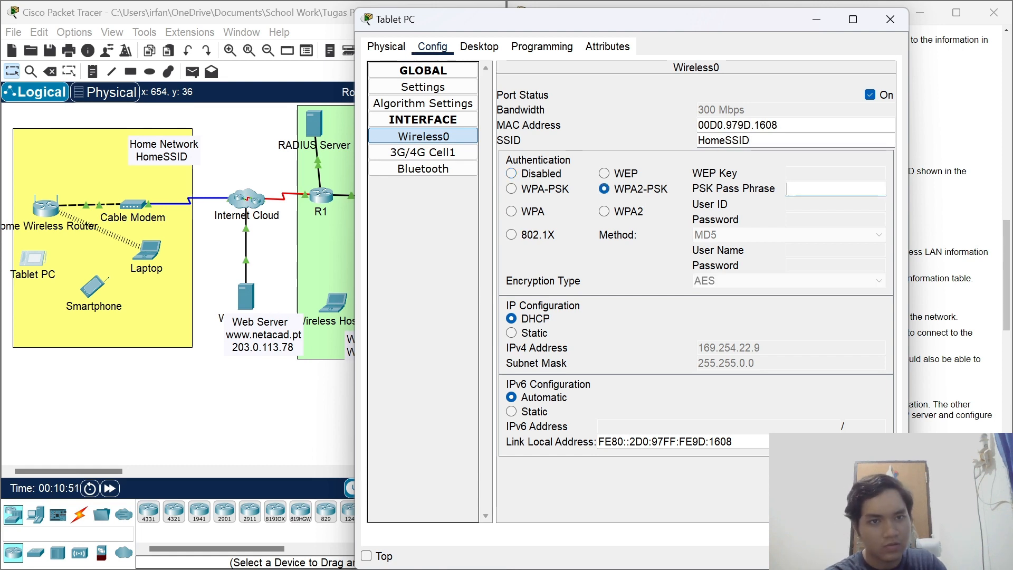
{"action": "type", "text": "Cisco123"}
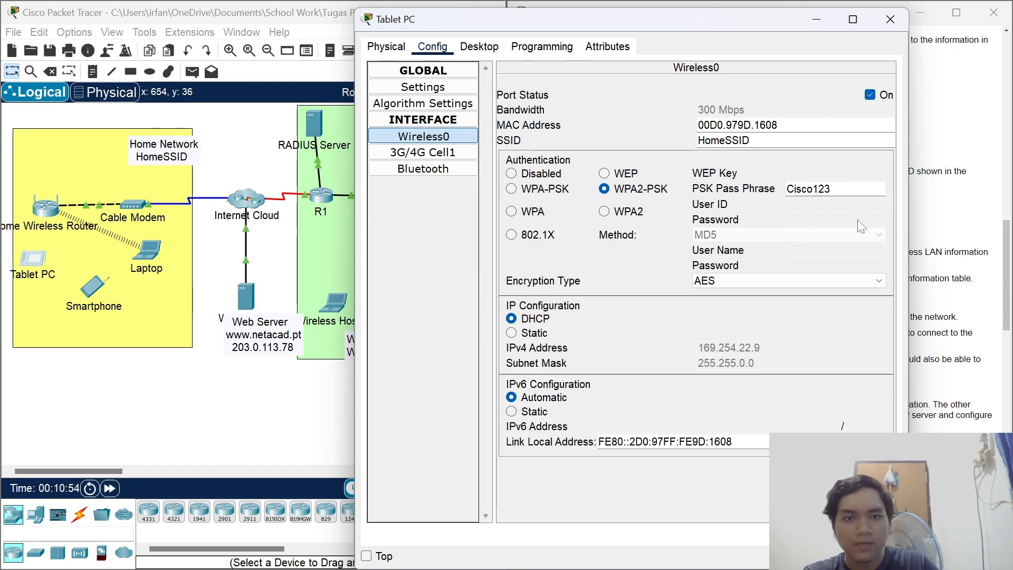
{"action": "left_click", "coordinate": [479, 46]}
{"action": "left_click", "coordinate": [438, 76]}
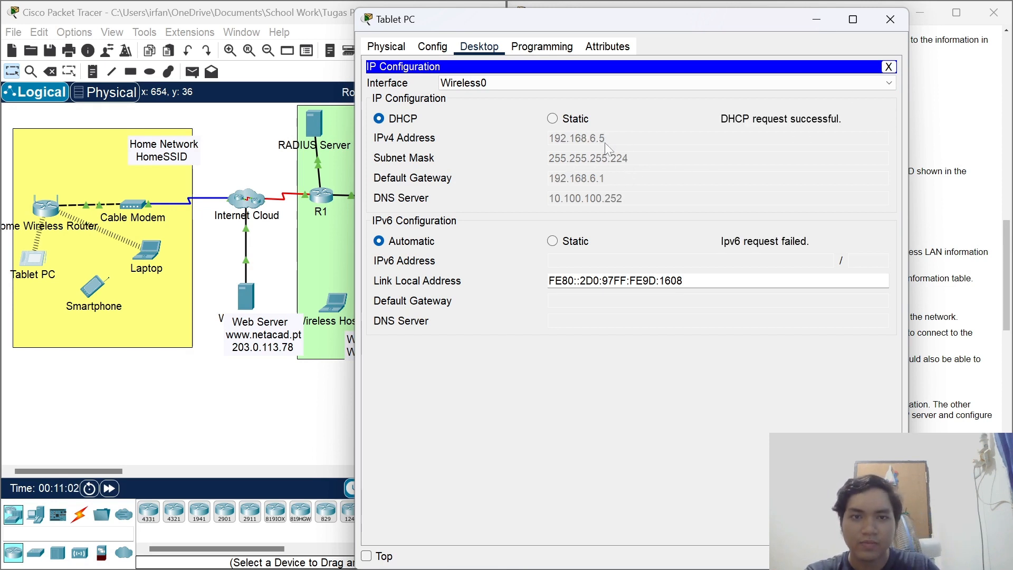
{"action": "left_click", "coordinate": [889, 26]}
Set the Smartphone's Wireless0 SSID to HomeSSID.
{"action": "left_click", "coordinate": [94, 287]}
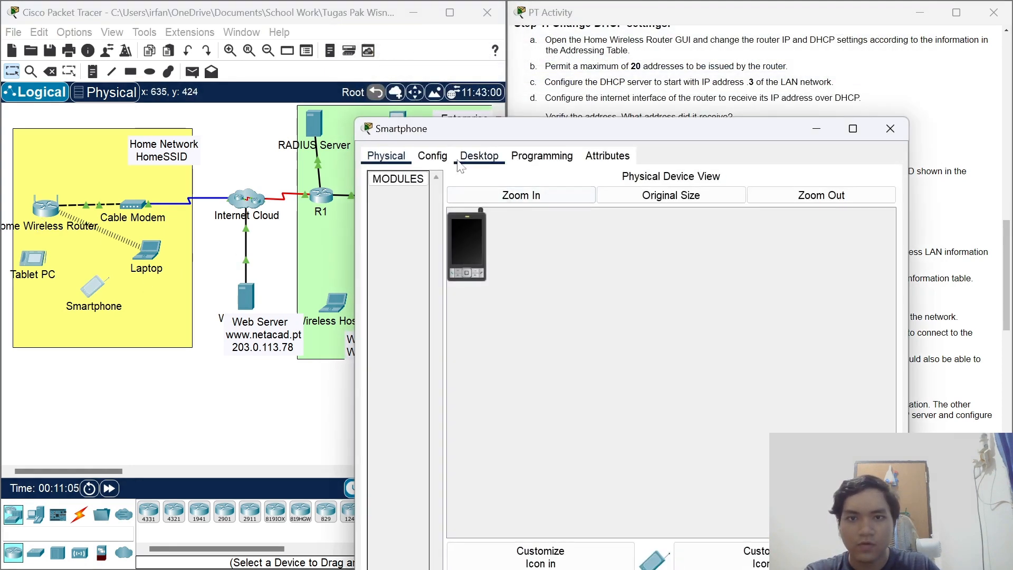
{"action": "left_click", "coordinate": [432, 155]}
{"action": "left_click", "coordinate": [418, 246]}
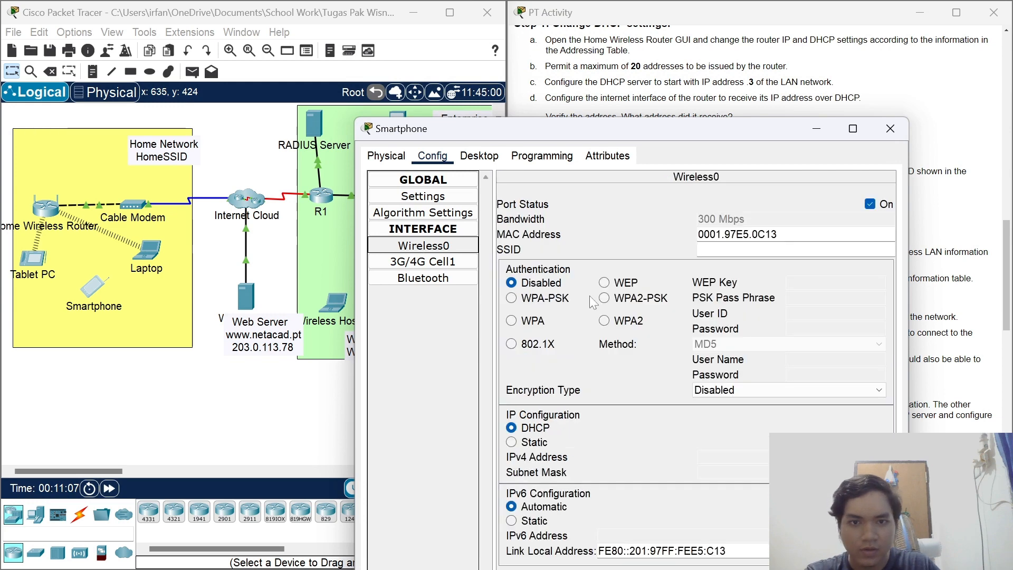
{"action": "left_click", "coordinate": [733, 249]}
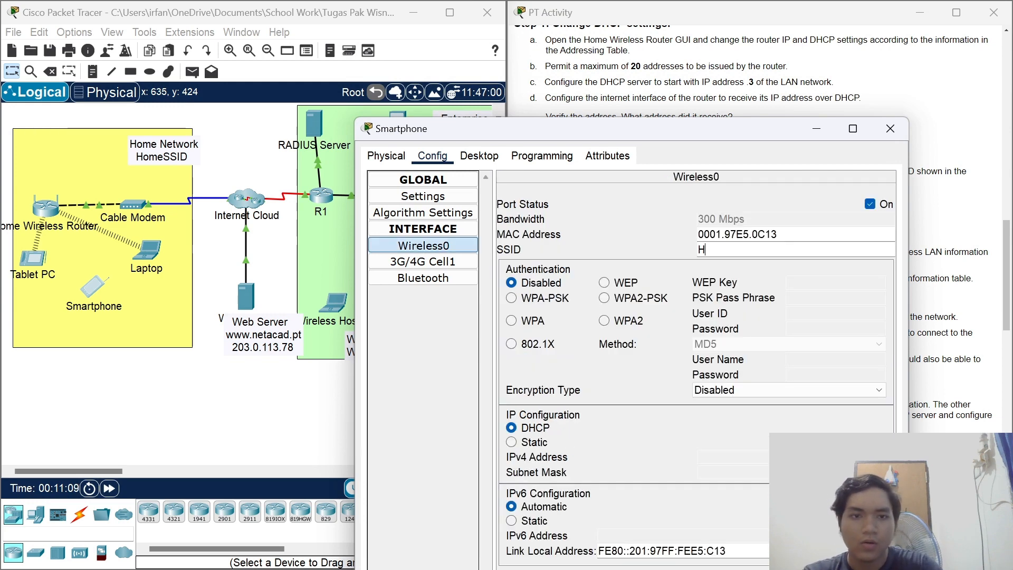
{"action": "type", "text": "HomeSSID"}
{"action": "key", "text": "Return"}
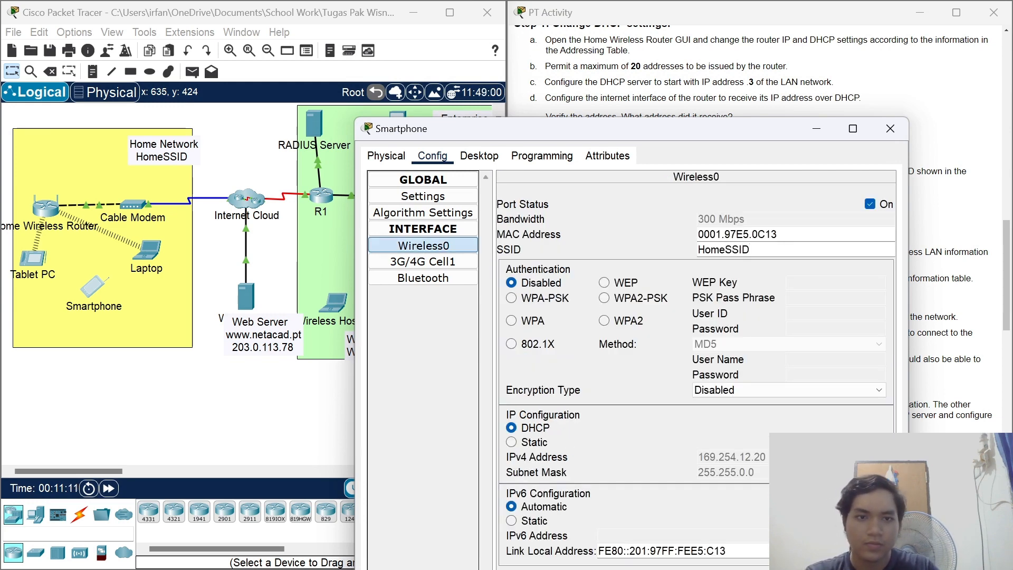
Choose WPA2-PSK with the passphrase, verify DHCP address 192.168.6.6, and close the Smartphone.
{"action": "left_click", "coordinate": [604, 298]}
{"action": "left_click", "coordinate": [821, 298]}
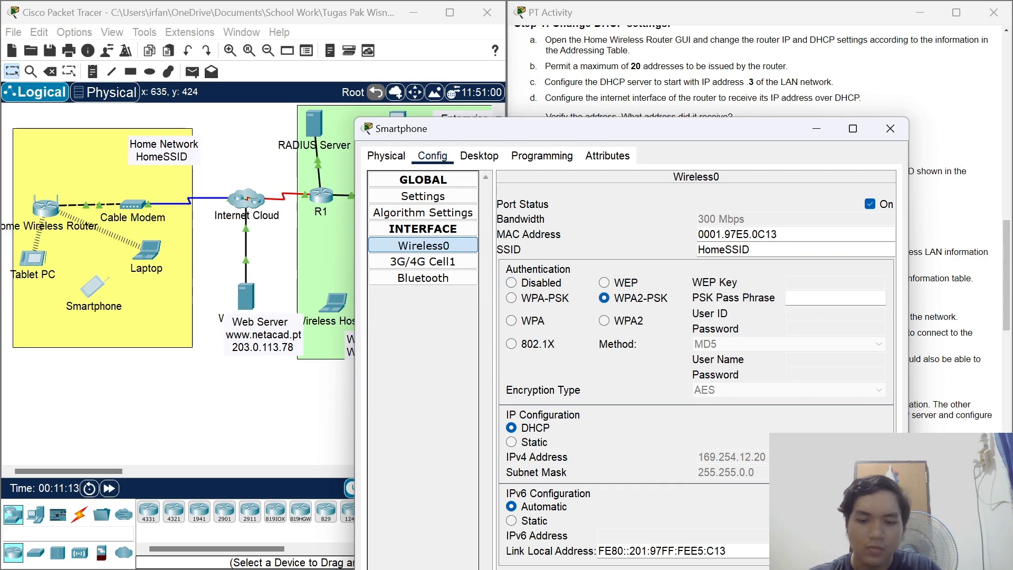
{"action": "type", "text": "Cisco123"}
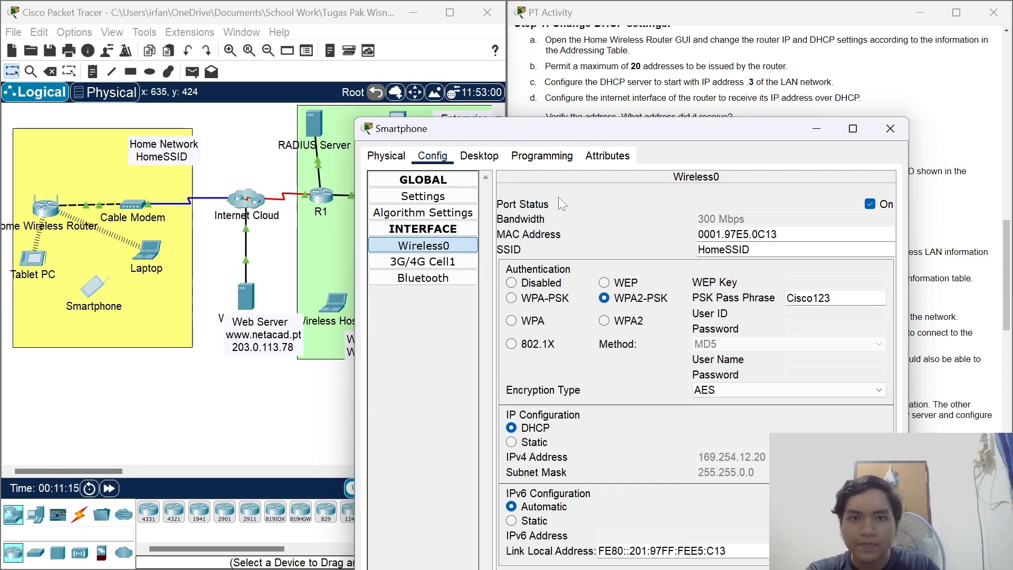
{"action": "left_click", "coordinate": [478, 156]}
{"action": "left_click", "coordinate": [441, 202]}
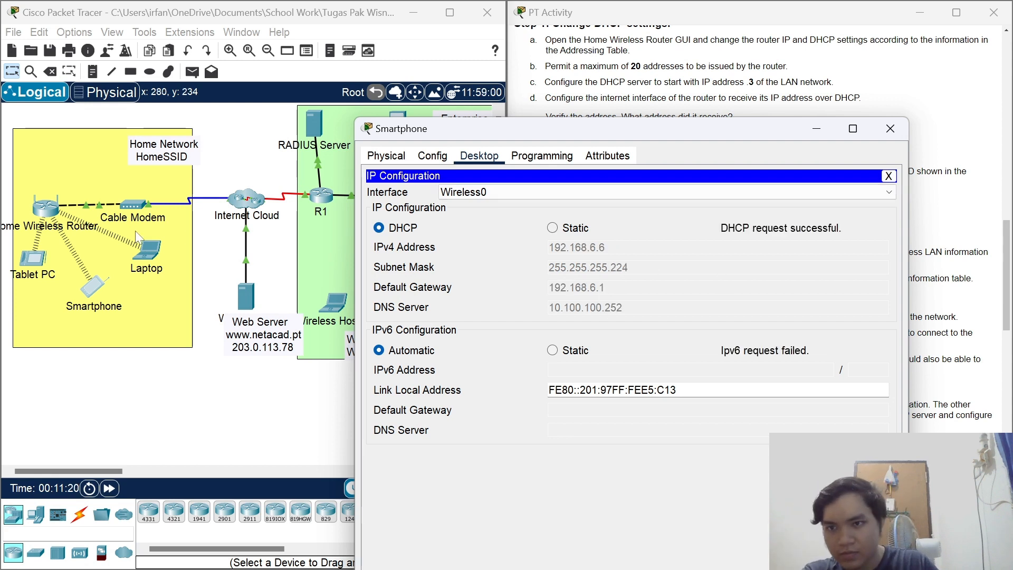
{"action": "left_click", "coordinate": [890, 129]}
{"action": "scroll", "coordinate": [890, 132], "scroll_direction": "down", "scroll_amount": 1}
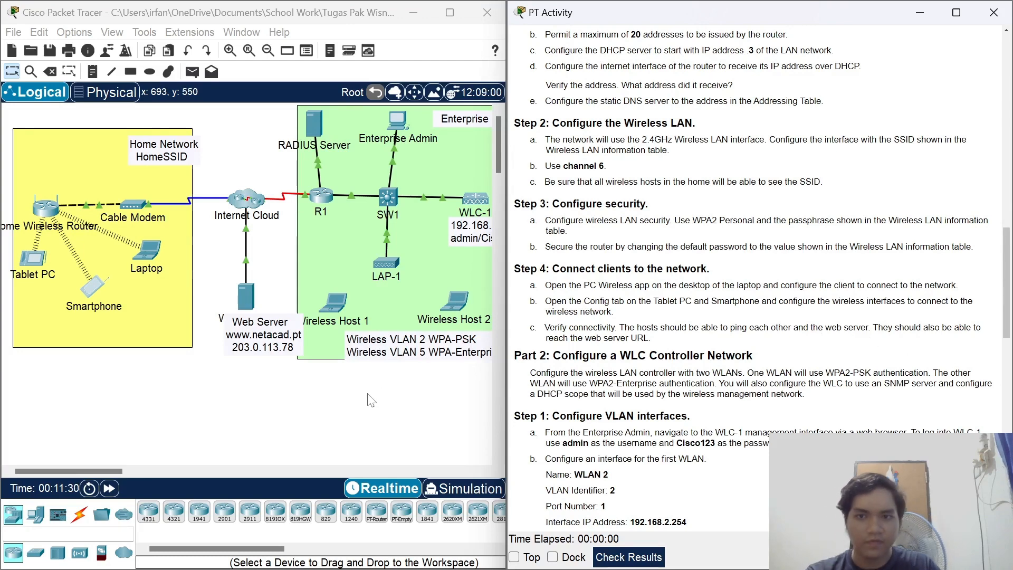
From the Laptop's Command Prompt, ping 192.168.6.5 and 192.168.6.7.
{"action": "left_click", "coordinate": [179, 341]}
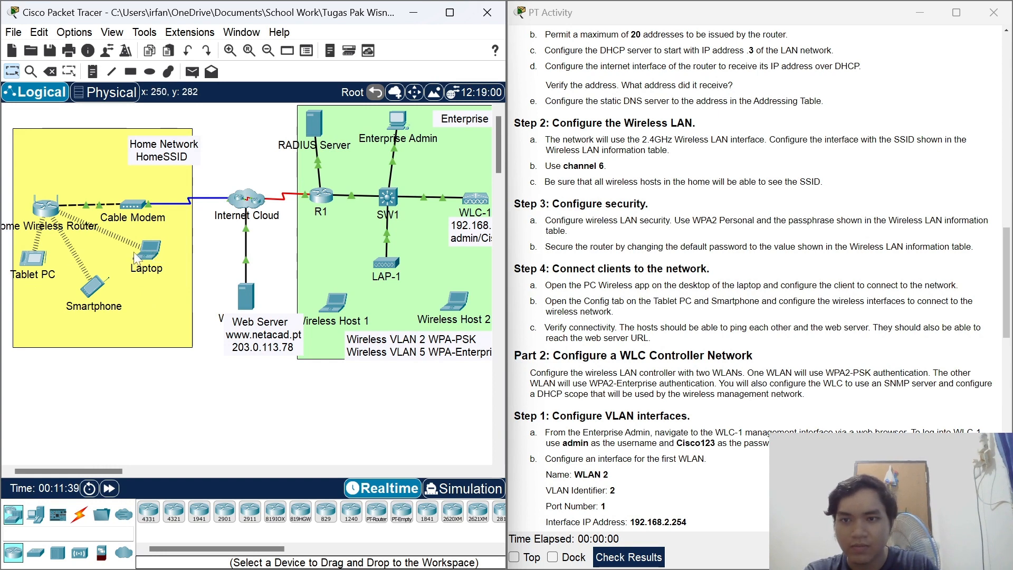
{"action": "mouse_move", "coordinate": [24, 267]}
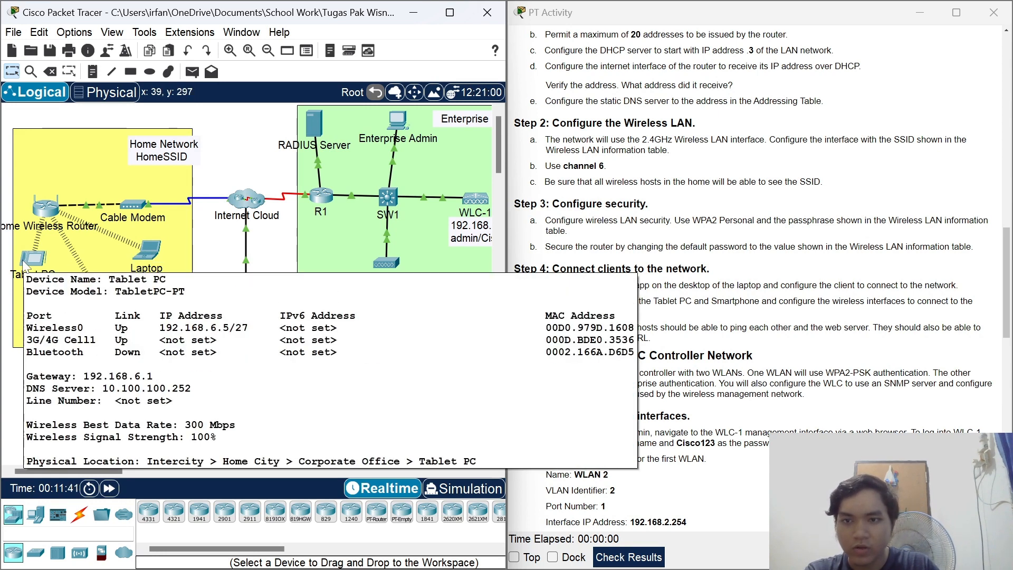
{"action": "mouse_move", "coordinate": [93, 298]}
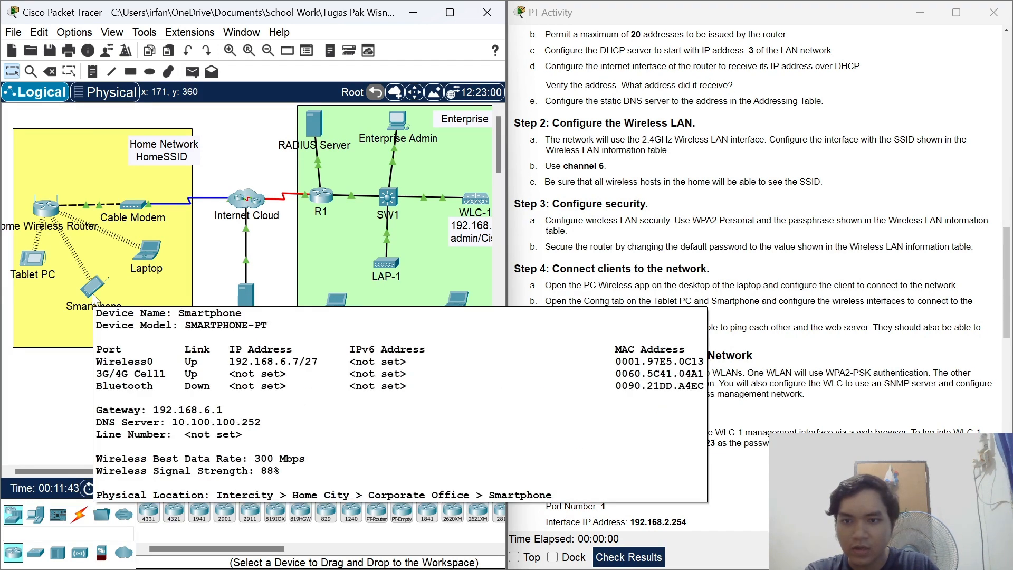
{"action": "left_click", "coordinate": [148, 251]}
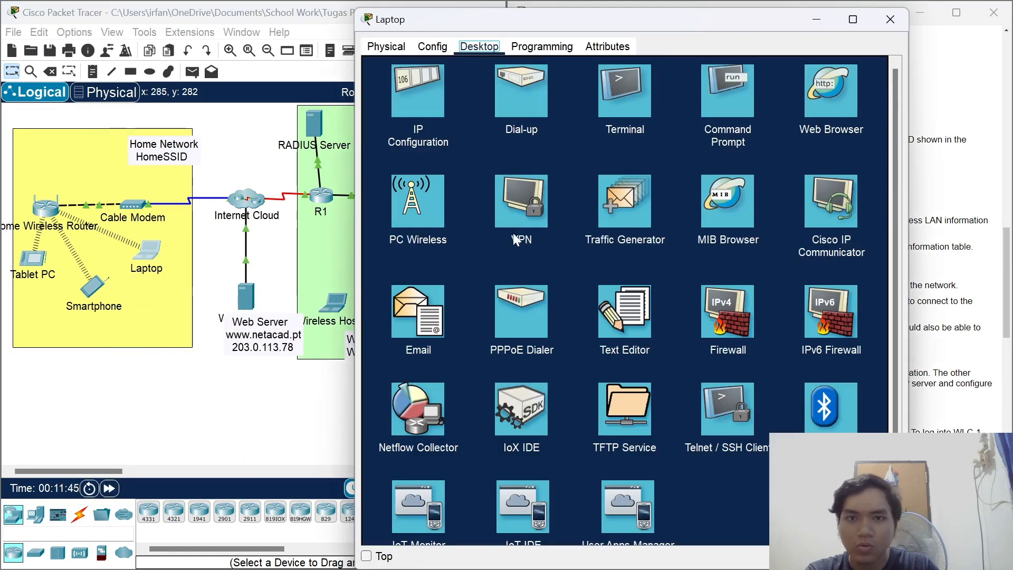
{"action": "left_click", "coordinate": [718, 127]}
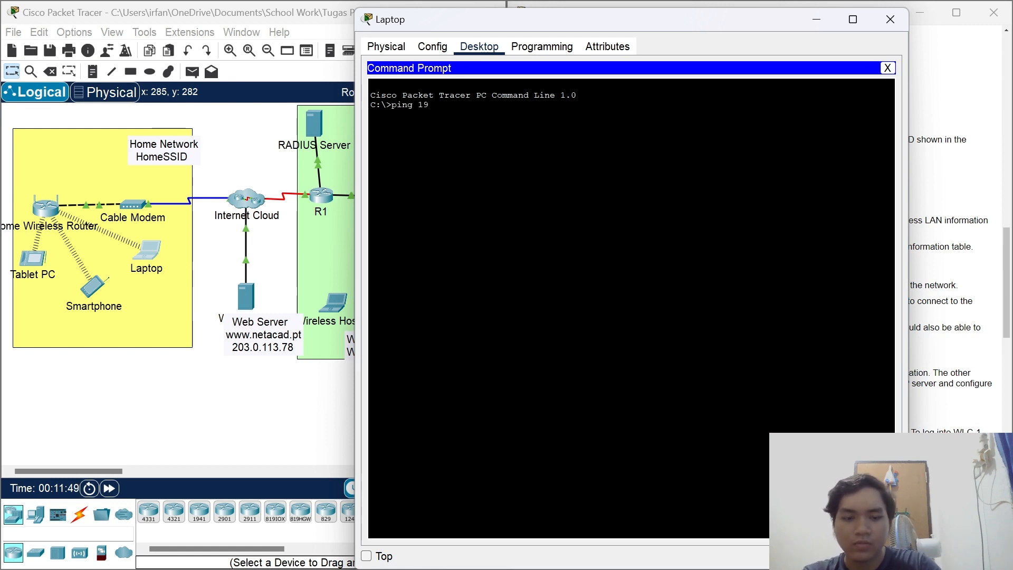
{"action": "type", "text": "ping 192.168."}
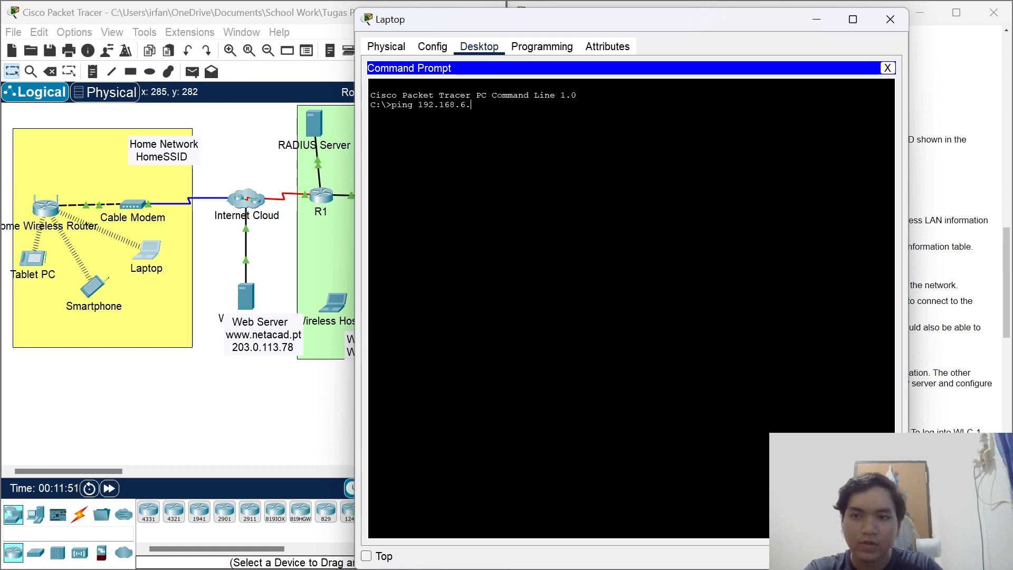
{"action": "type", "text": "6.5"}
{"action": "key", "text": "Return"}
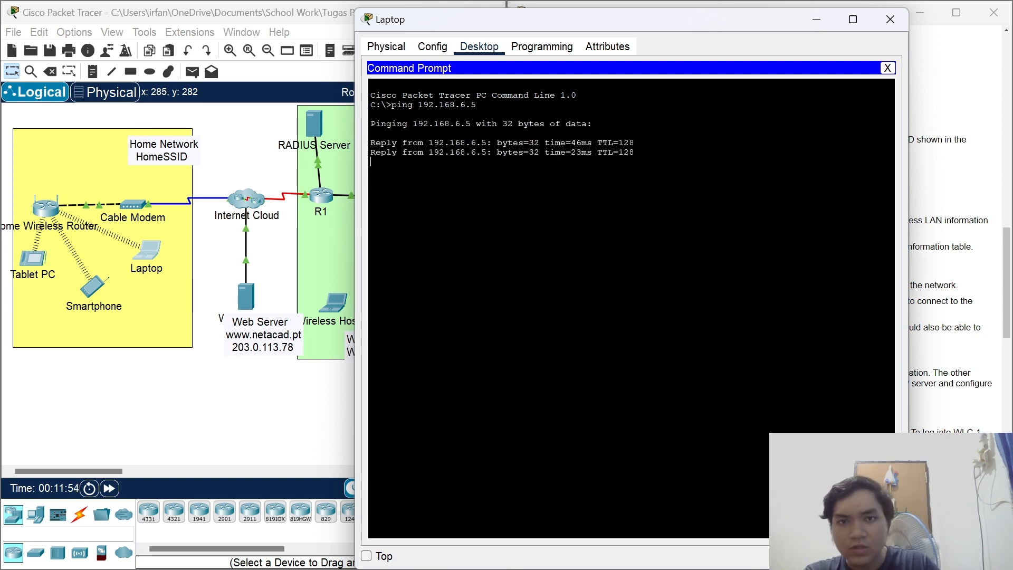
{"action": "key", "text": "Up"}
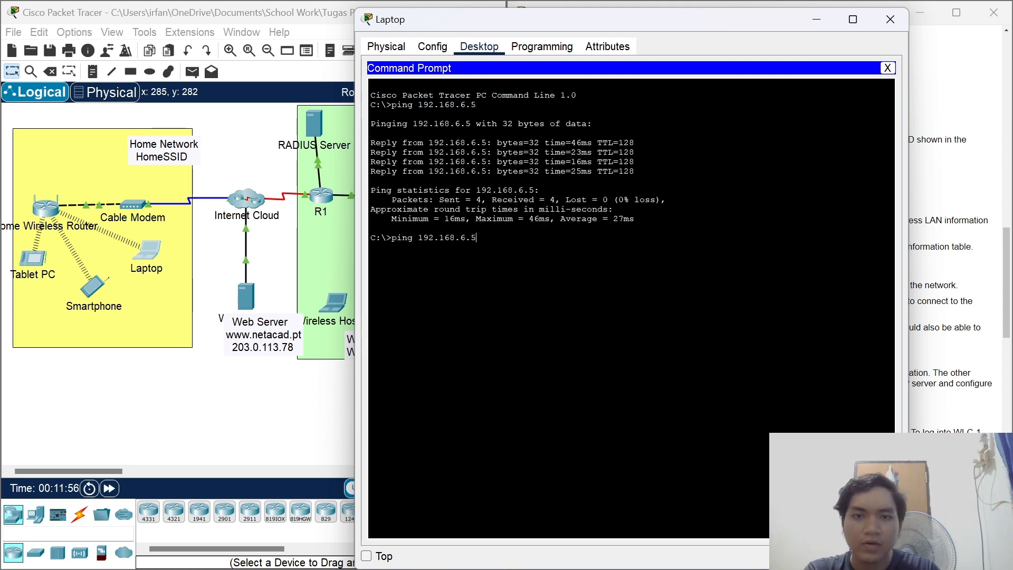
{"action": "type", "text": "7"}
{"action": "key", "text": "Return"}
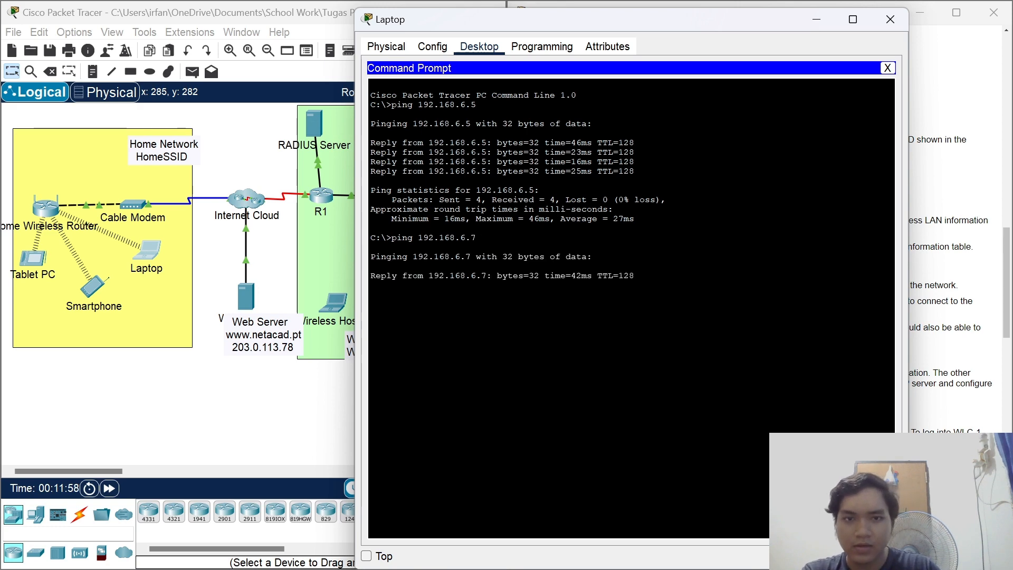
{"action": "left_click", "coordinate": [887, 69]}
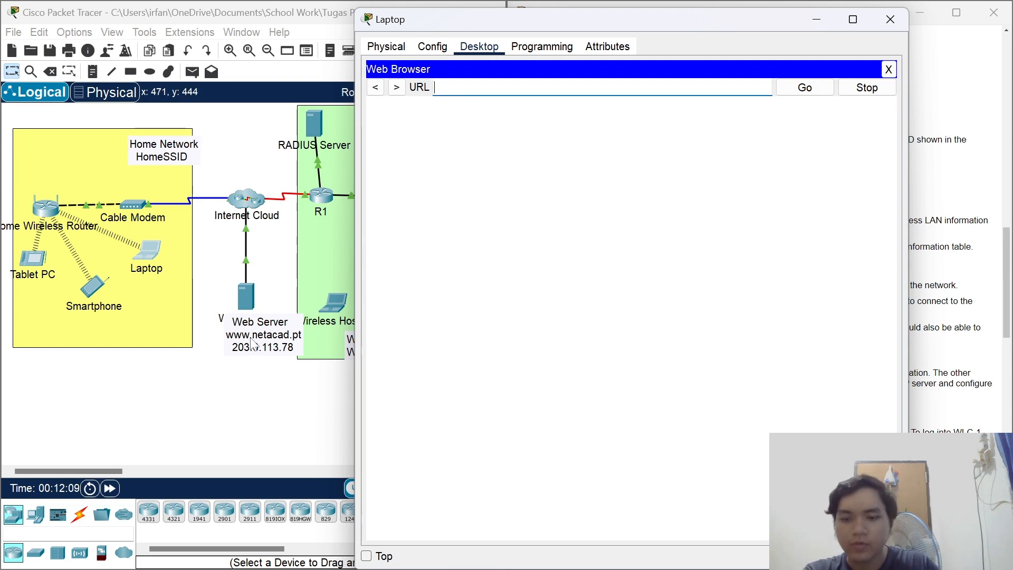
{"action": "type", "text": ".nw"}
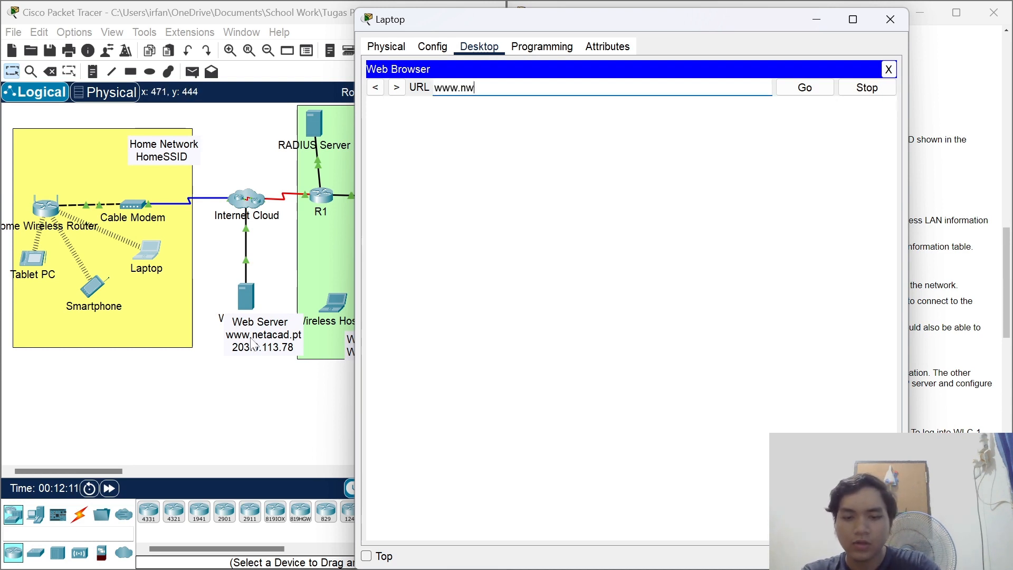
{"action": "type", "text": "tac"}
{"action": "key", "text": "BackSpace"}
{"action": "key", "text": "BackSpace"}
{"action": "key", "text": "BackSpace"}
{"action": "key", "text": "BackSpace"}
{"action": "type", "text": "e"}
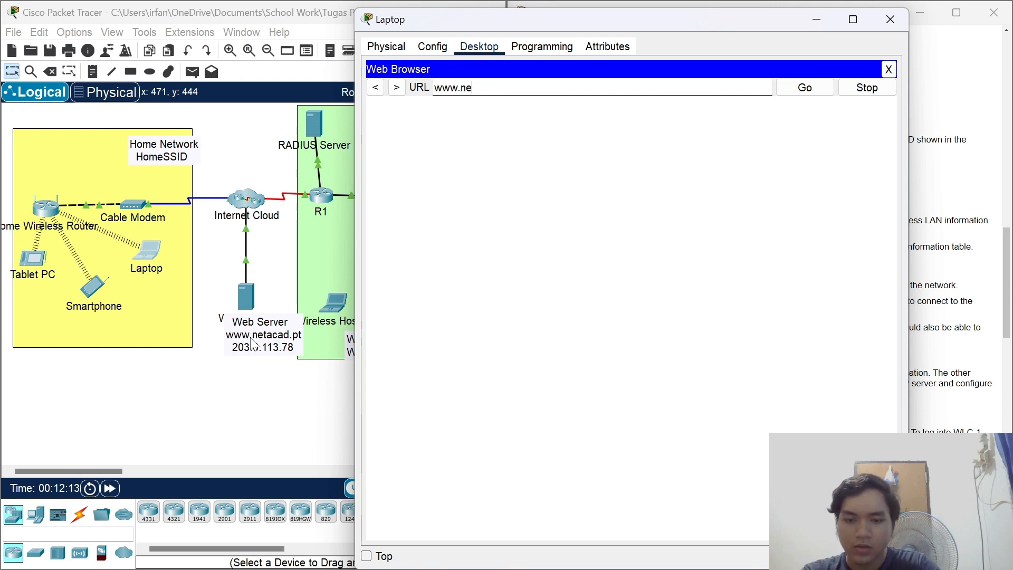
{"action": "type", "text": "taca"}
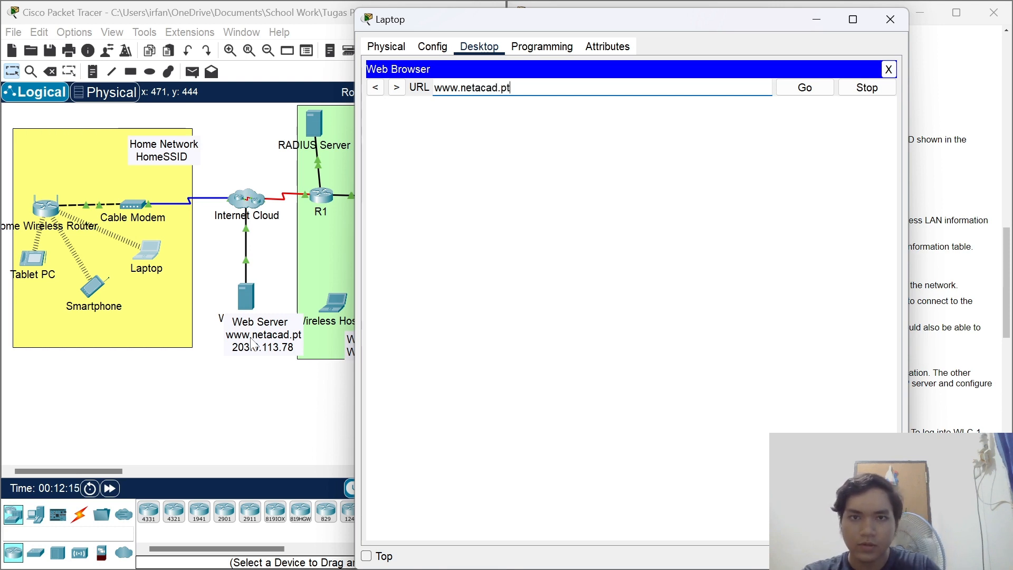
{"action": "type", "text": "d.pt"}
{"action": "left_click", "coordinate": [790, 91]}
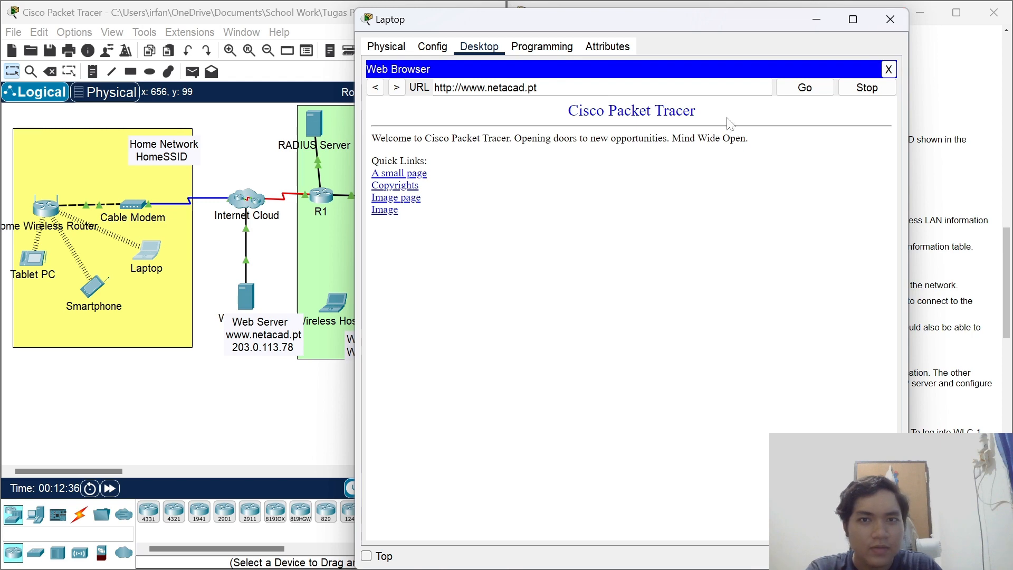
{"action": "left_click", "coordinate": [890, 19]}
Enable Show Device Model Labels in Options > Preferences so models like ISR4331 appear.
{"action": "scroll", "coordinate": [859, 240], "scroll_direction": "down", "scroll_amount": 3}
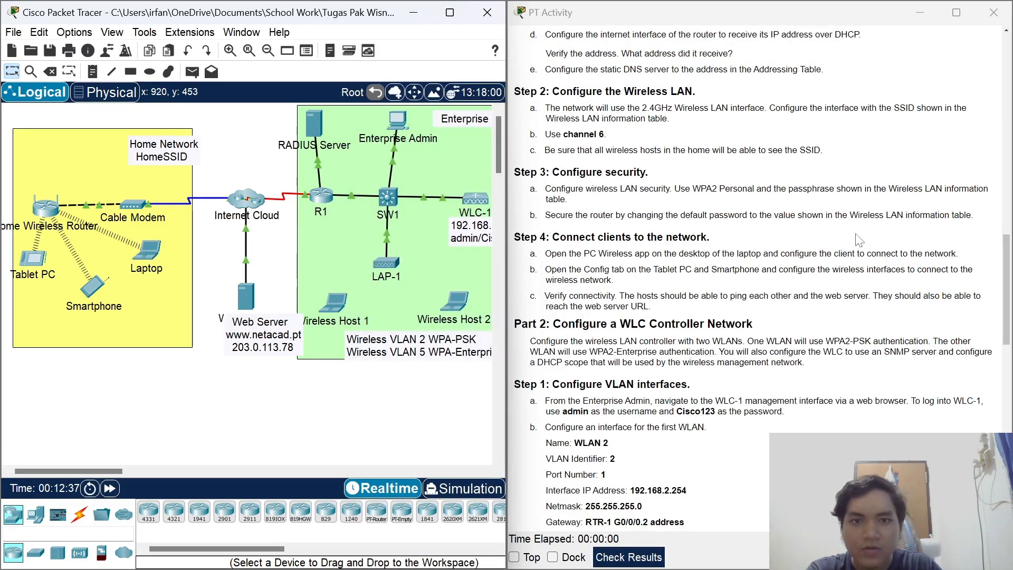
{"action": "scroll", "coordinate": [859, 240], "scroll_direction": "down", "scroll_amount": 1}
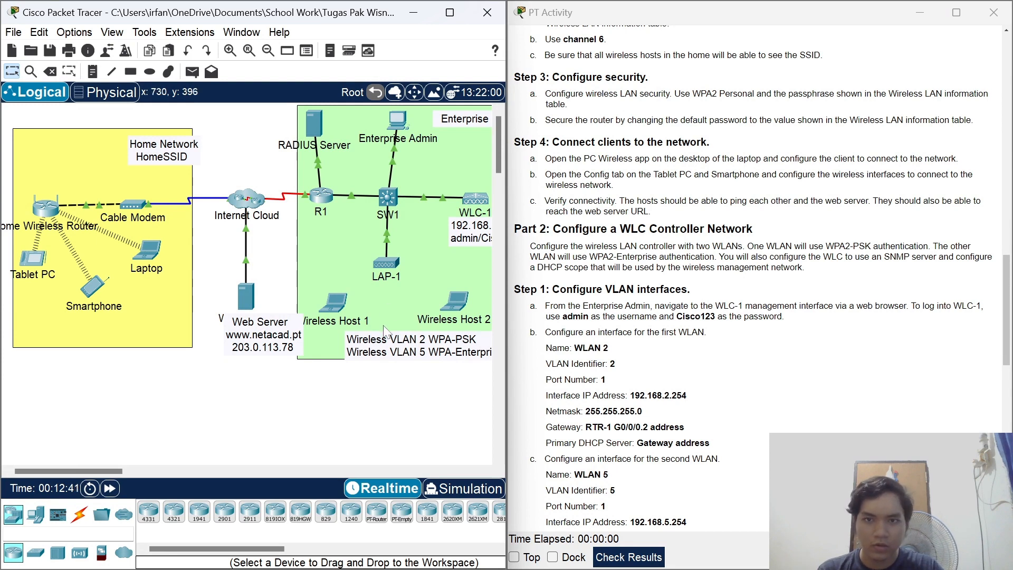
{"action": "left_click_drag", "start_coordinate": [112, 469], "coordinate": [122, 473]}
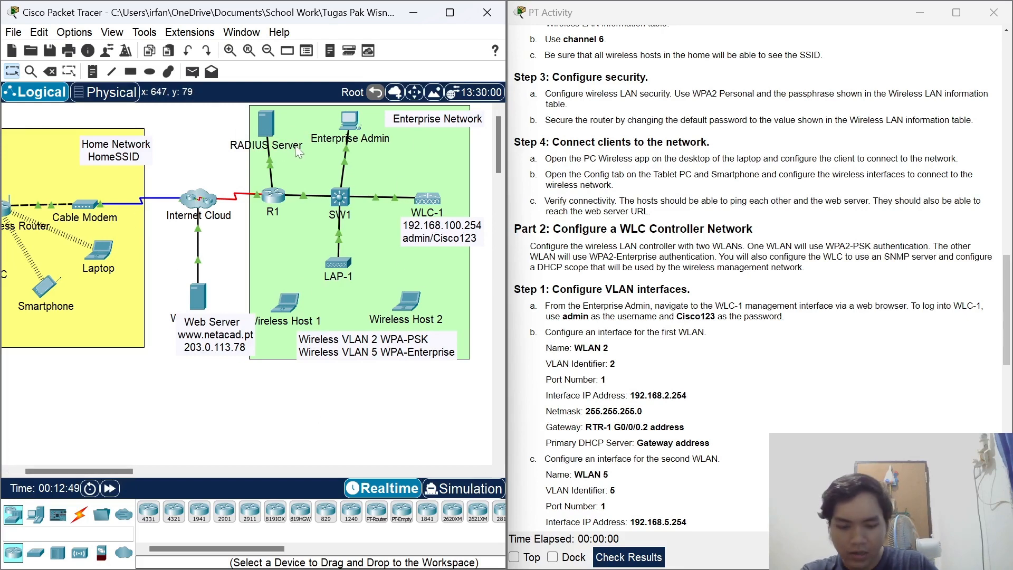
{"action": "left_click", "coordinate": [109, 34]}
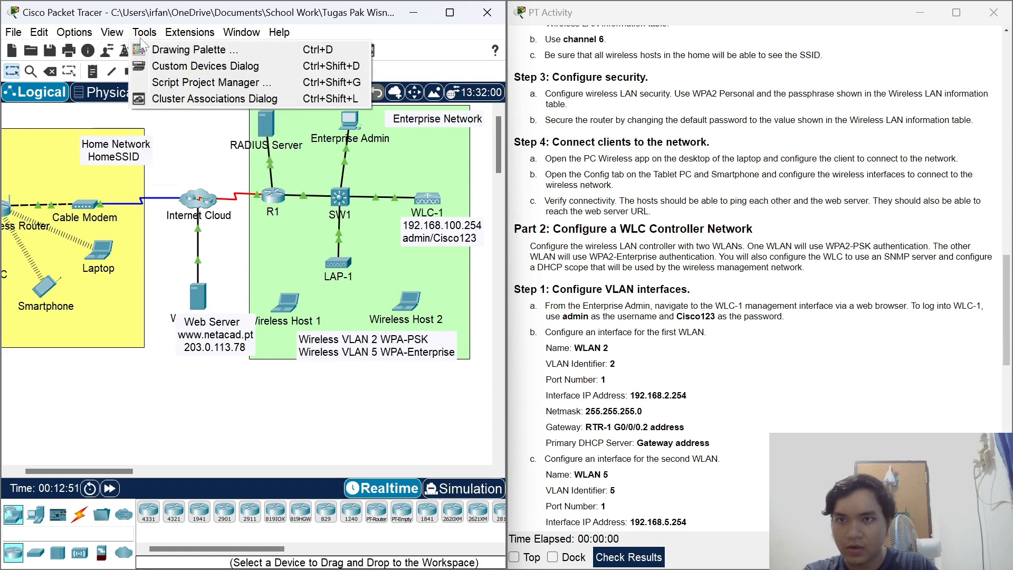
{"action": "mouse_move", "coordinate": [79, 32]}
{"action": "left_click", "coordinate": [92, 53]}
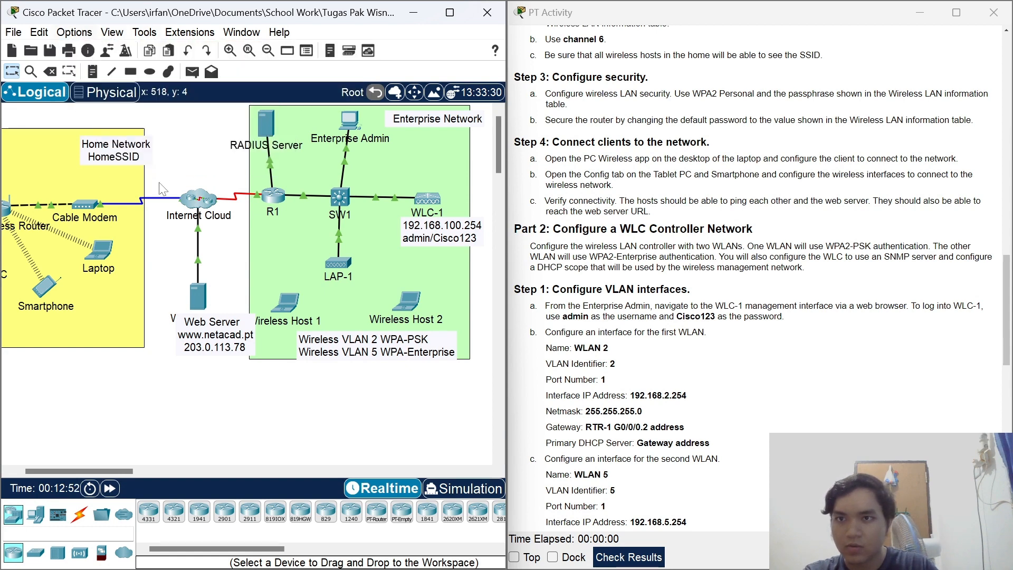
{"action": "left_click", "coordinate": [258, 115]}
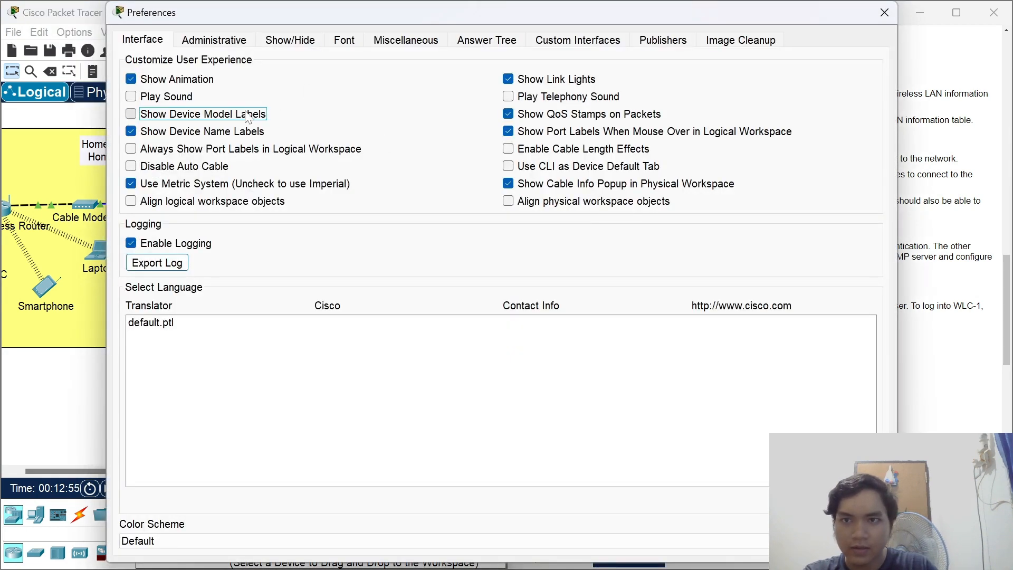
{"action": "left_click", "coordinate": [883, 13]}
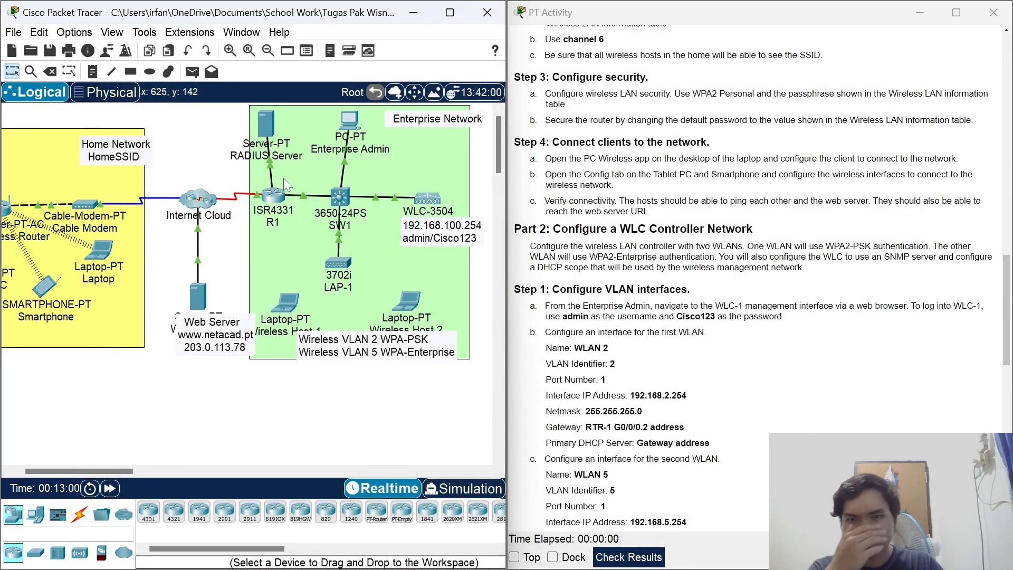
{"action": "mouse_move", "coordinate": [267, 122]}
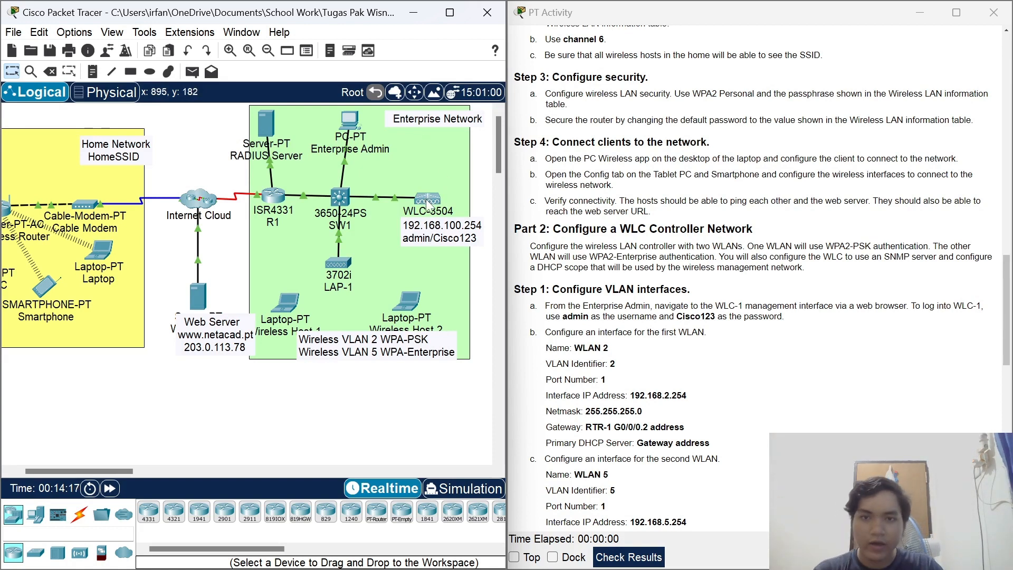
{"action": "mouse_move", "coordinate": [412, 334]}
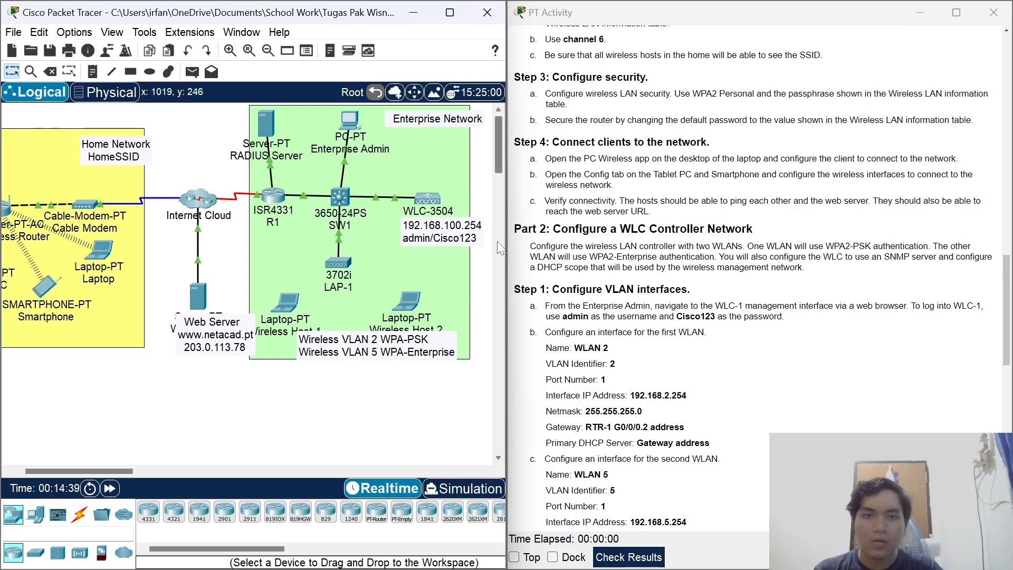
Scroll the activity instructions back to the top to show the Addressing Table.
{"action": "scroll", "coordinate": [827, 276], "scroll_direction": "down", "scroll_amount": 1}
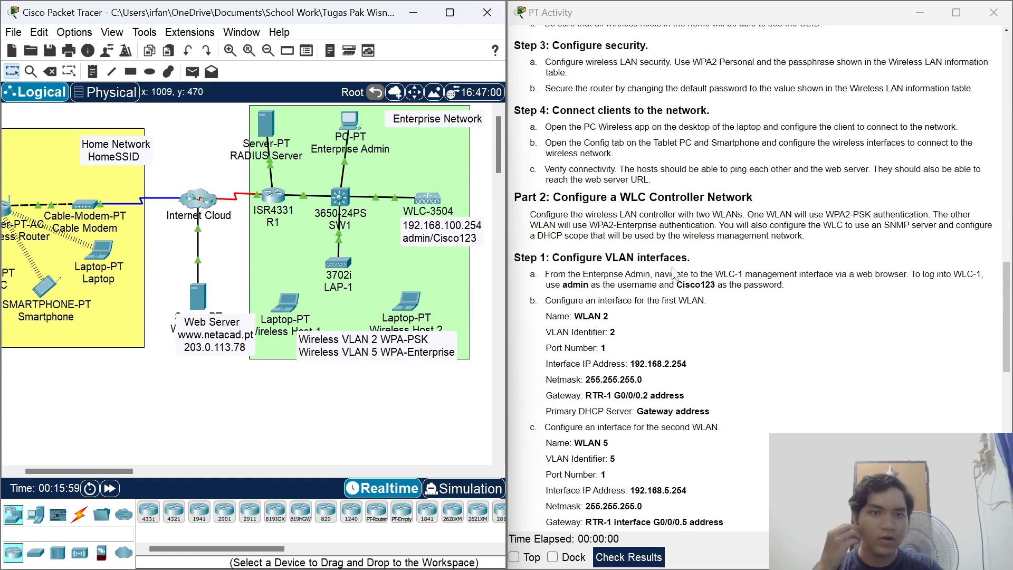
{"action": "scroll", "coordinate": [680, 264], "scroll_direction": "down", "scroll_amount": 2}
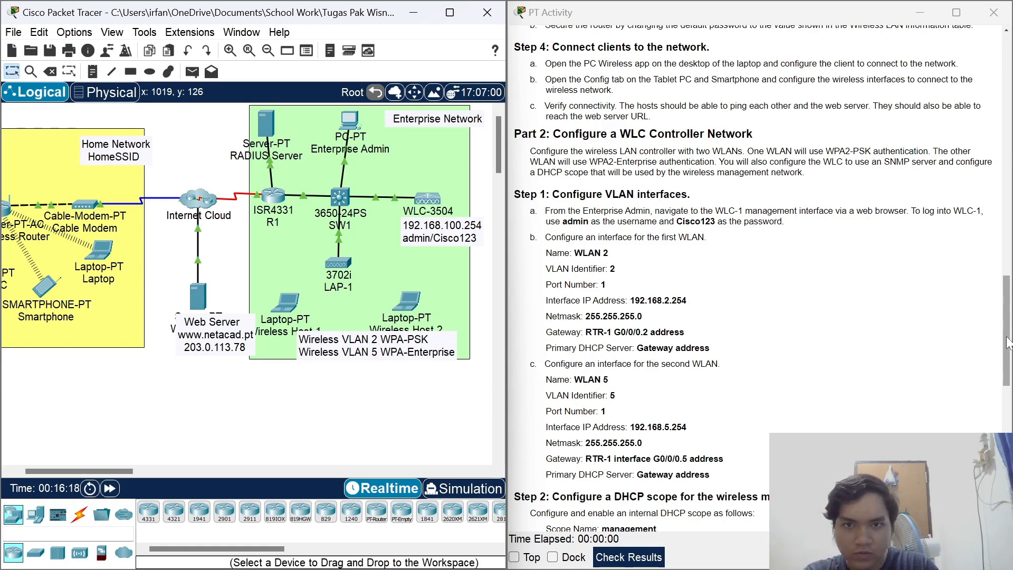
{"action": "left_click_drag", "start_coordinate": [1008, 343], "coordinate": [1008, 95]}
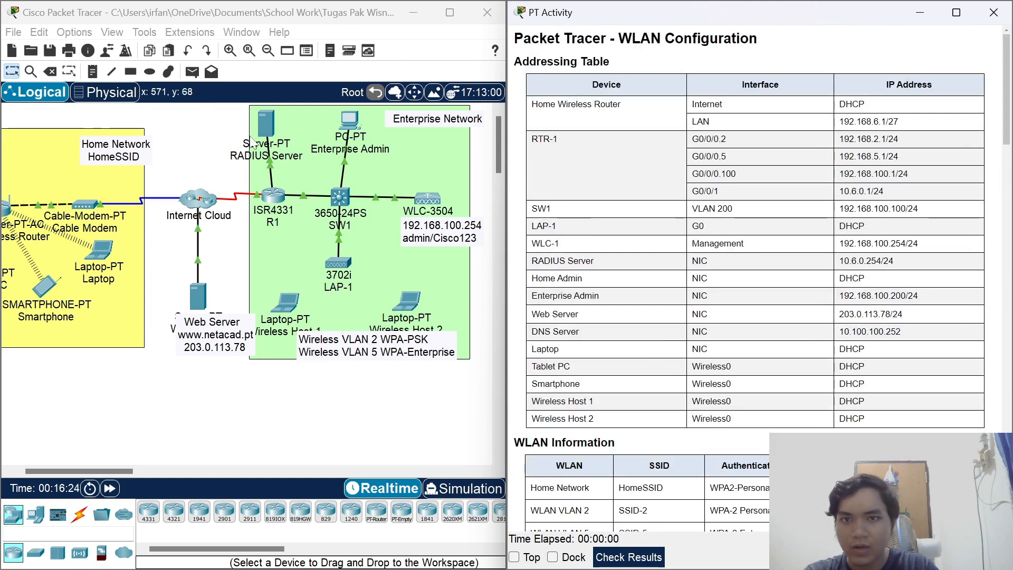
Open Enterprise Admin's Web Browser beside the Addressing Table and select WLC-1's management IP.
{"action": "left_click", "coordinate": [348, 121]}
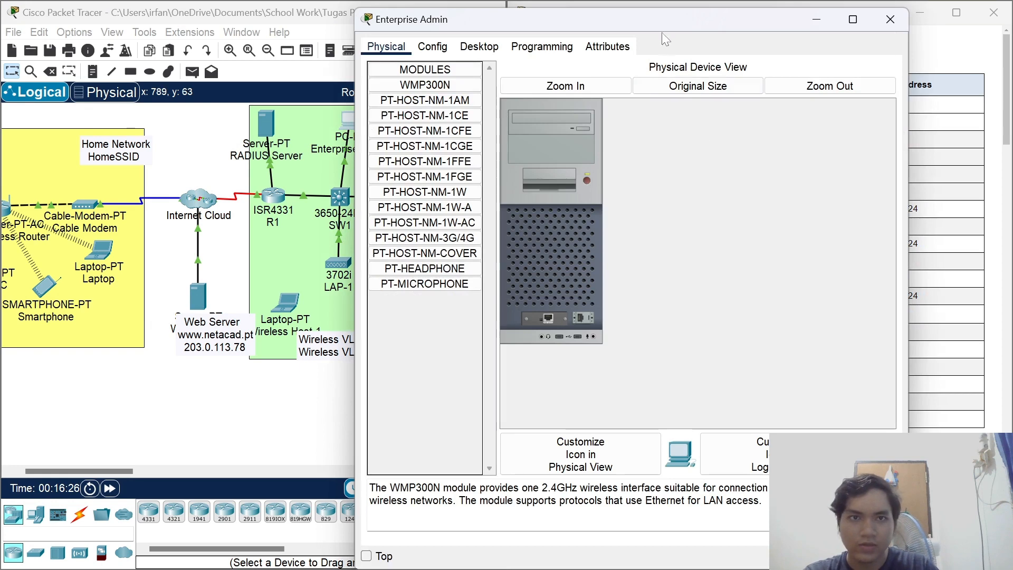
{"action": "left_click_drag", "start_coordinate": [661, 22], "coordinate": [306, 23]}
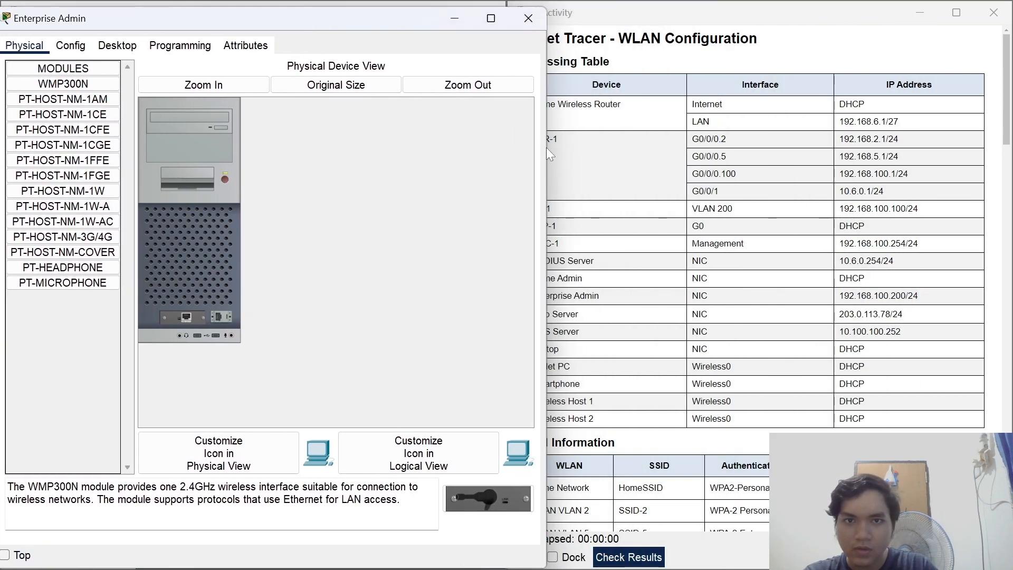
{"action": "left_click_drag", "start_coordinate": [546, 147], "coordinate": [495, 147]}
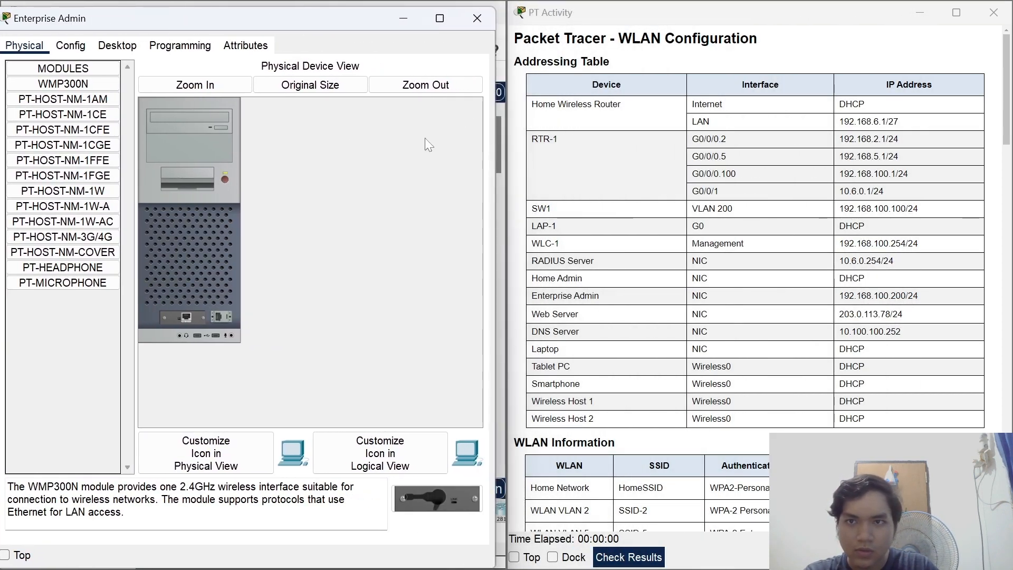
{"action": "left_click", "coordinate": [180, 46]}
{"action": "left_click", "coordinate": [117, 46]}
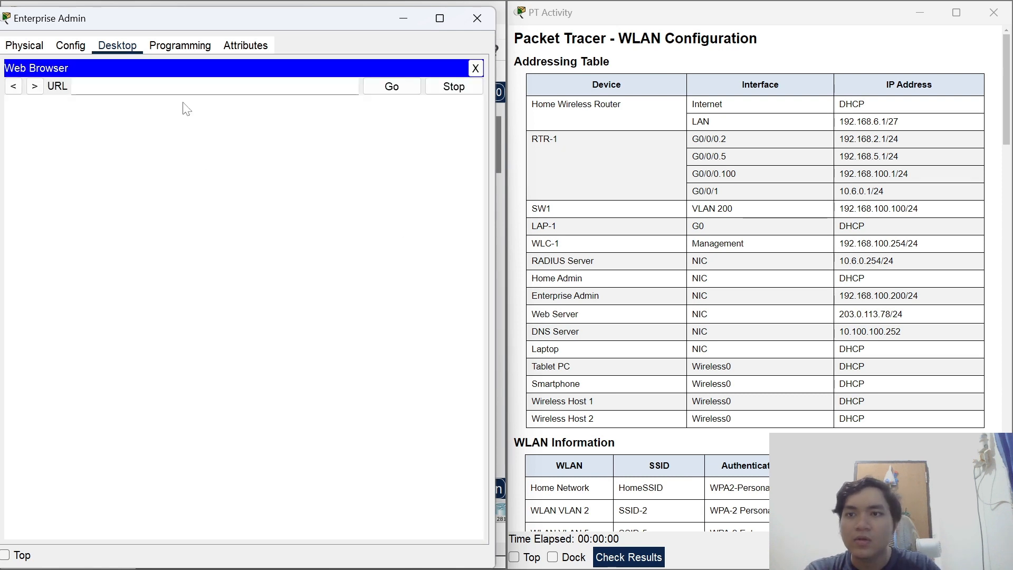
{"action": "left_click", "coordinate": [227, 86]}
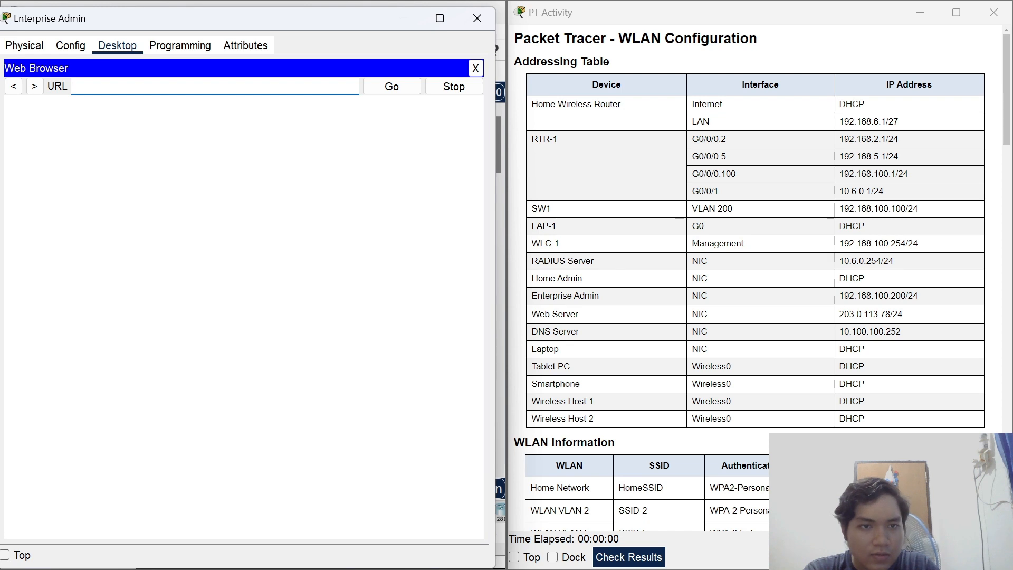
{"action": "left_click_drag", "start_coordinate": [839, 243], "coordinate": [901, 243]}
{"action": "right_click", "coordinate": [889, 244]}
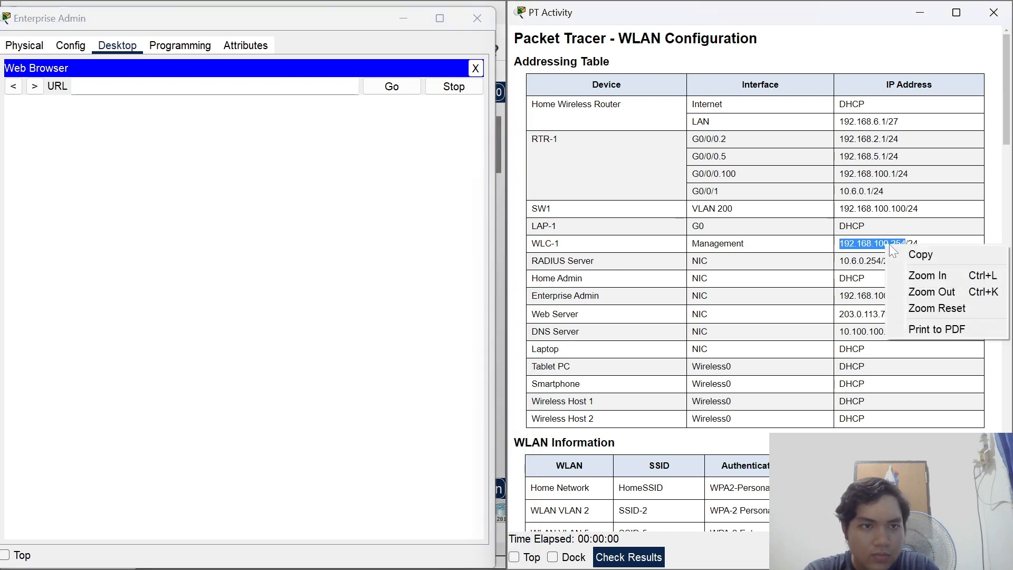
{"action": "left_click", "coordinate": [905, 252]}
{"action": "right_click", "coordinate": [164, 87]}
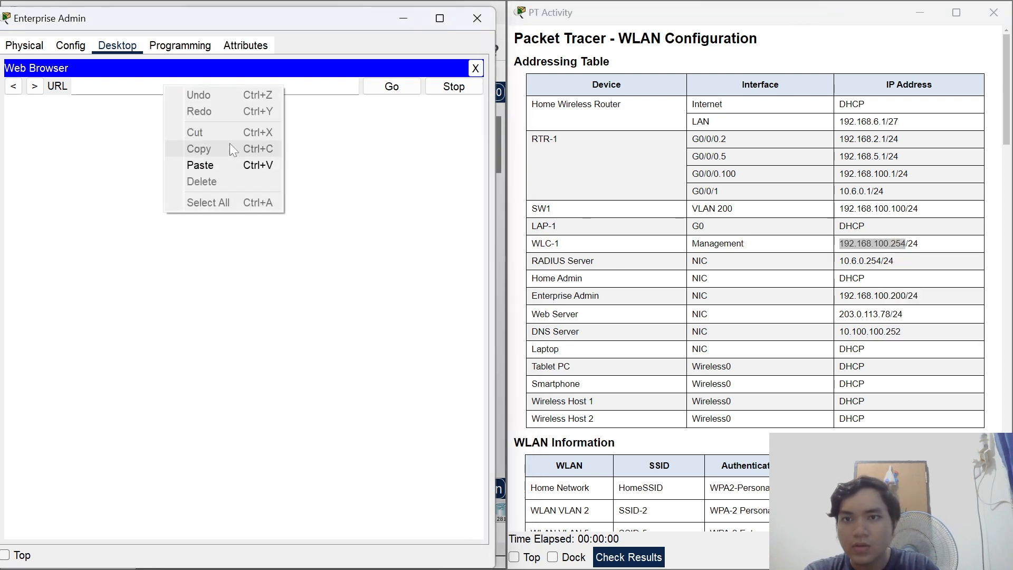
{"action": "left_click", "coordinate": [200, 165]}
{"action": "key", "text": "Return"}
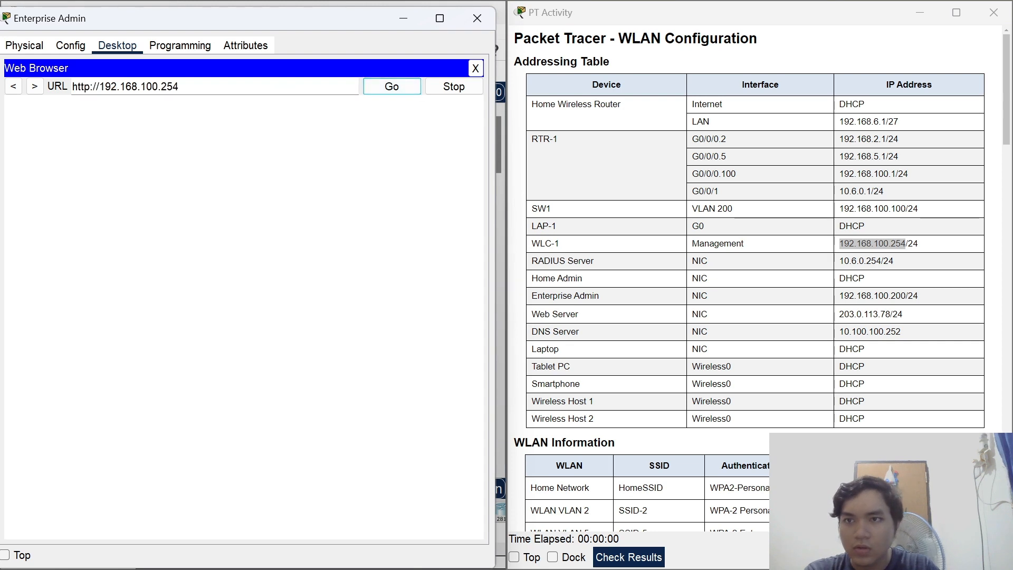
{"action": "left_click", "coordinate": [94, 88]}
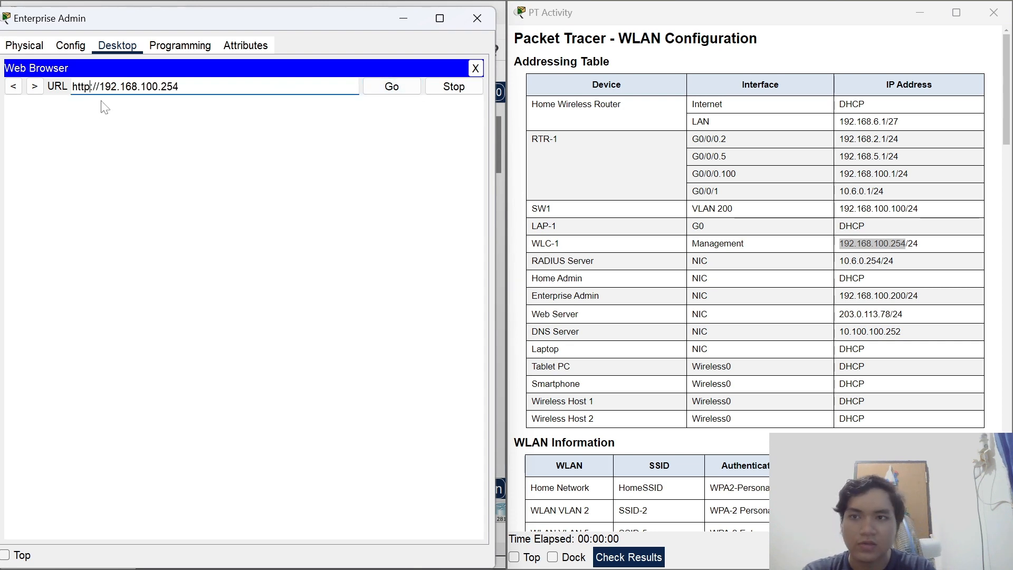
{"action": "type", "text": "s"}
{"action": "left_click", "coordinate": [391, 86]}
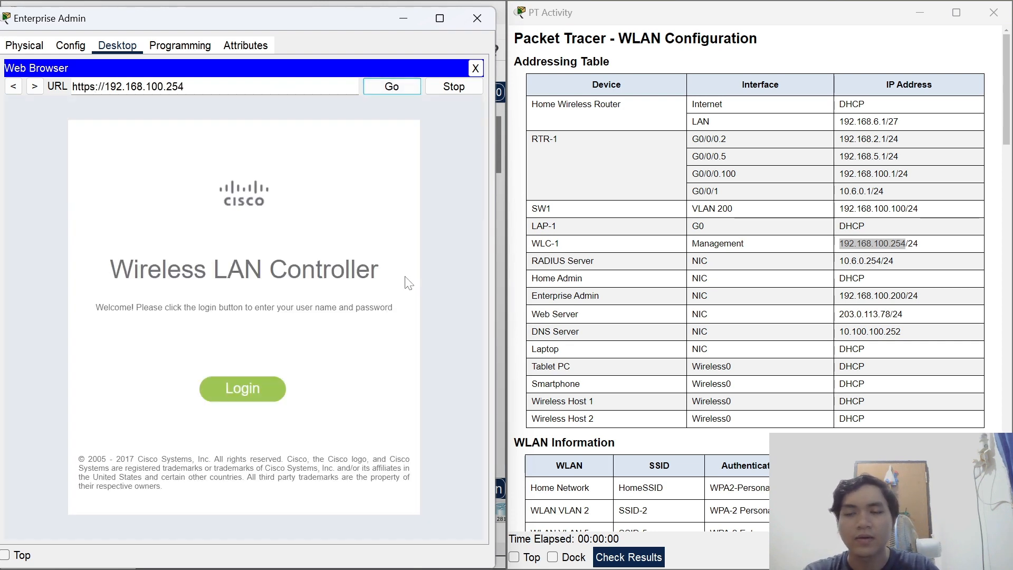
Enter the admin username and password at the controller's login prompt.
{"action": "left_click", "coordinate": [230, 402]}
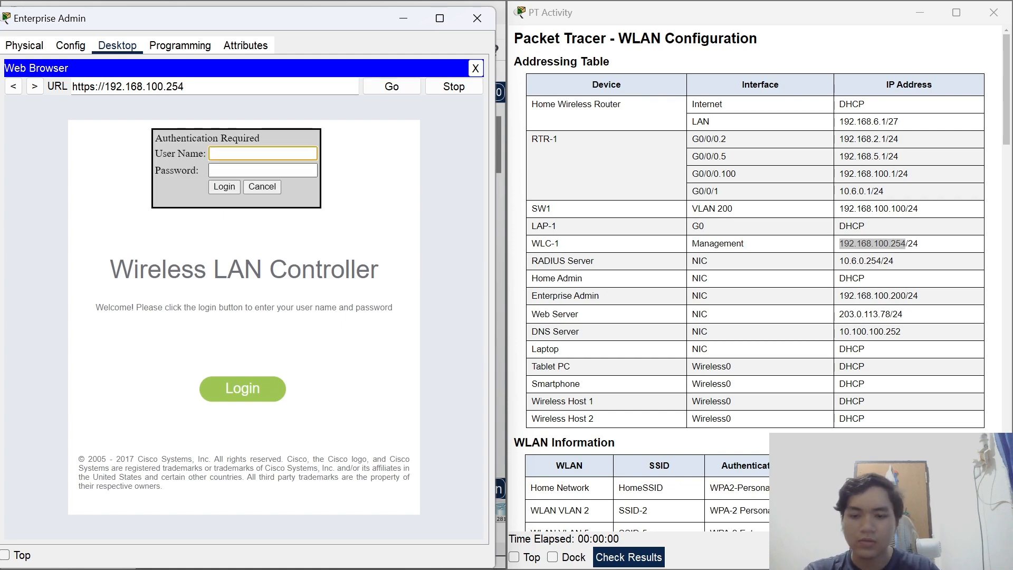
{"action": "scroll", "coordinate": [781, 232], "scroll_direction": "down", "scroll_amount": 15}
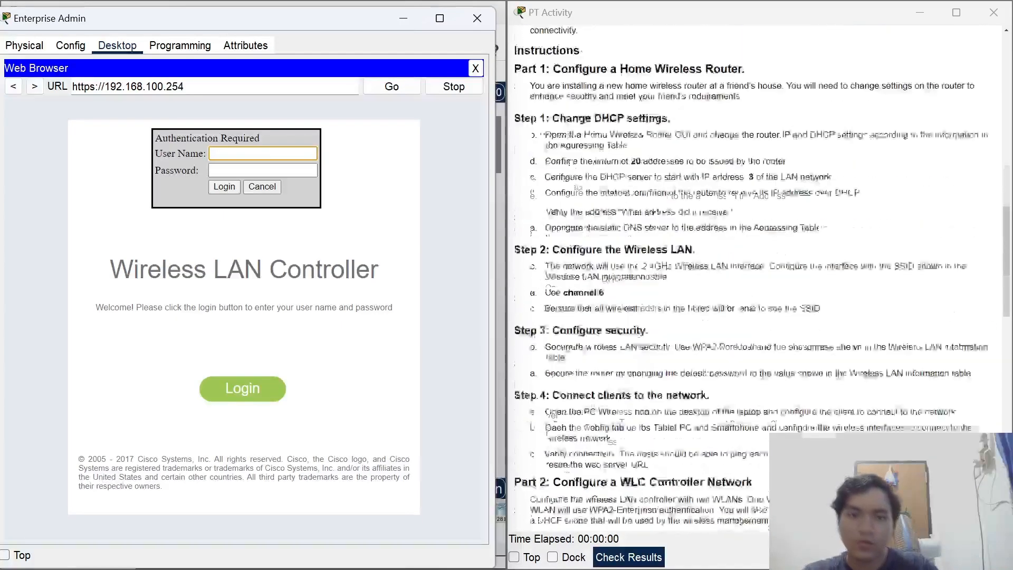
{"action": "scroll", "coordinate": [721, 275], "scroll_direction": "down", "scroll_amount": 1}
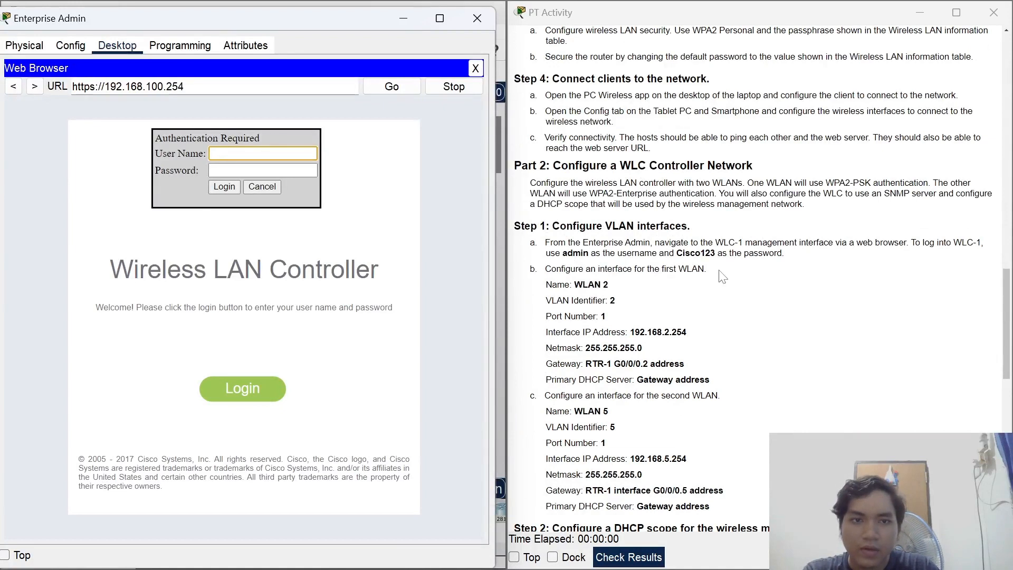
{"action": "type", "text": "admin"}
{"action": "key", "text": "Tab"}
{"action": "type", "text": "C"}
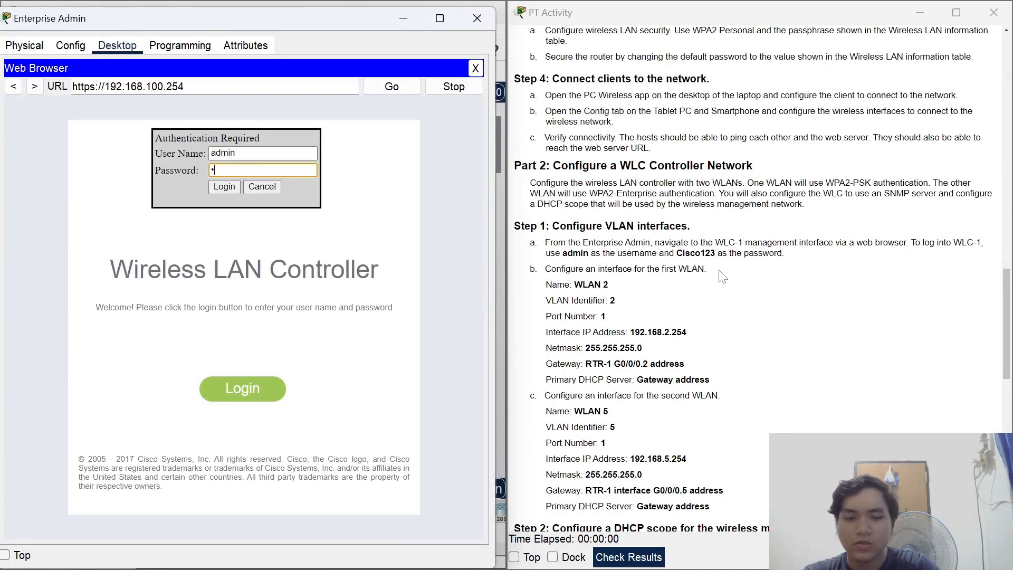
{"action": "type", "text": "isco123"}
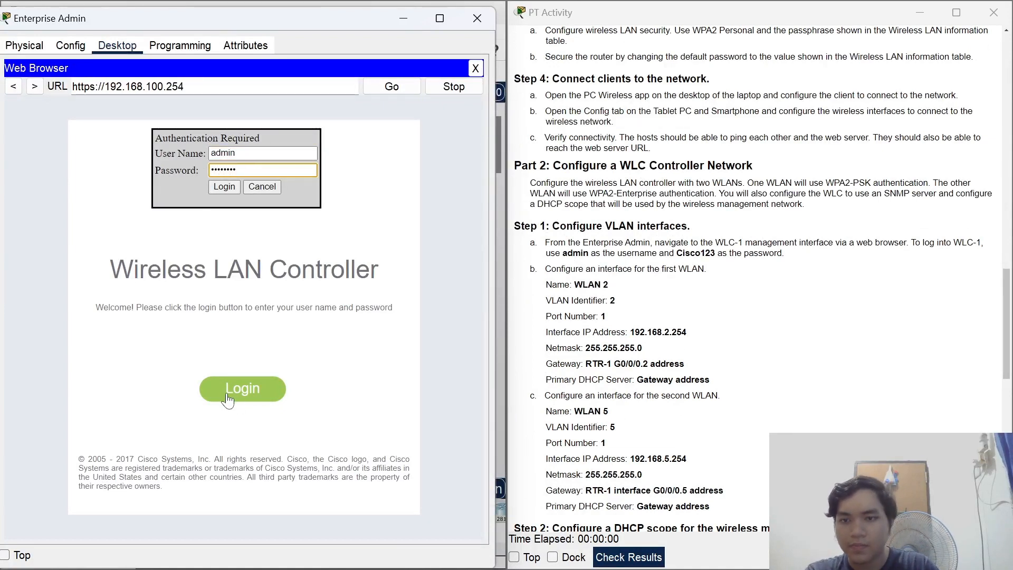
{"action": "key", "text": "Tab"}
{"action": "left_click", "coordinate": [223, 188]}
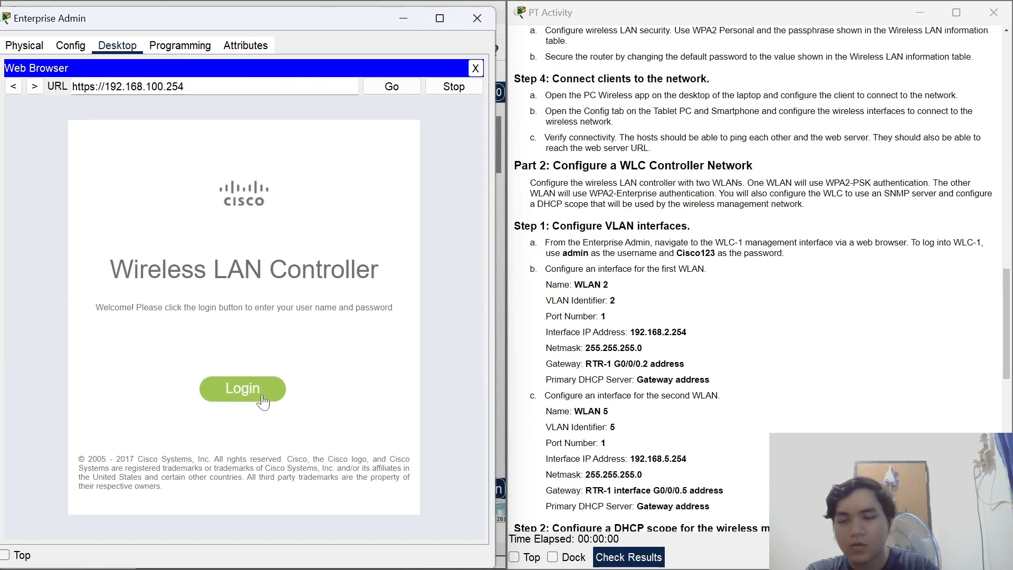
Sign in again with the admin credentials and view WIRELESS, listing 2 access points.
{"action": "left_click", "coordinate": [267, 399]}
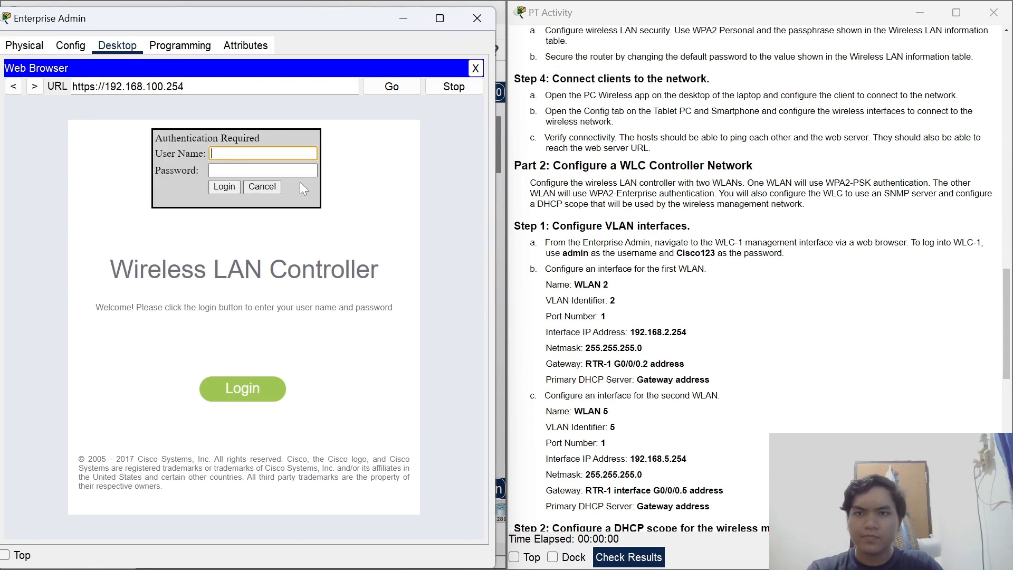
{"action": "type", "text": "admin"}
{"action": "key", "text": "Tab"}
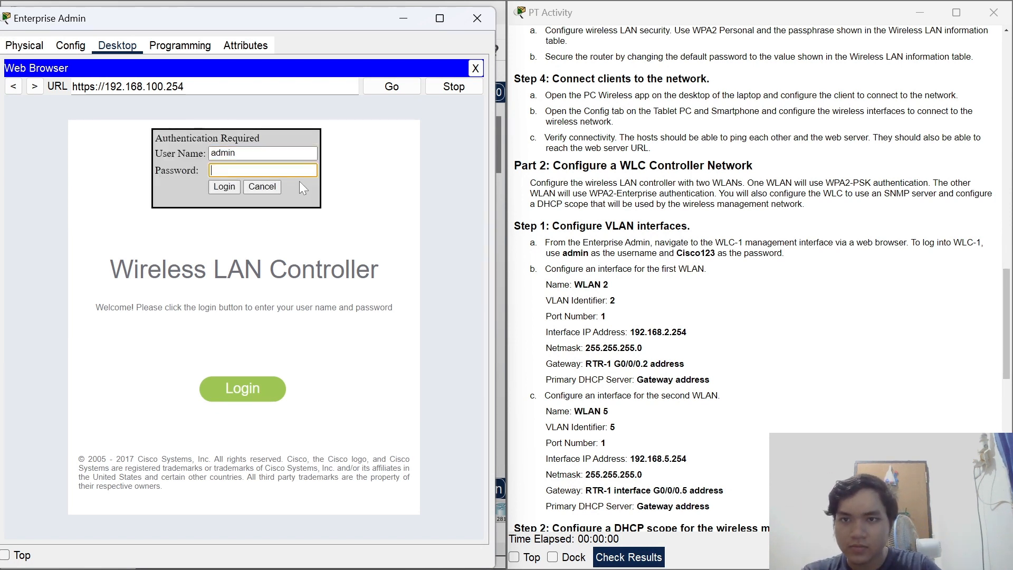
{"action": "type", "text": "Cisco123"}
{"action": "key", "text": "Return"}
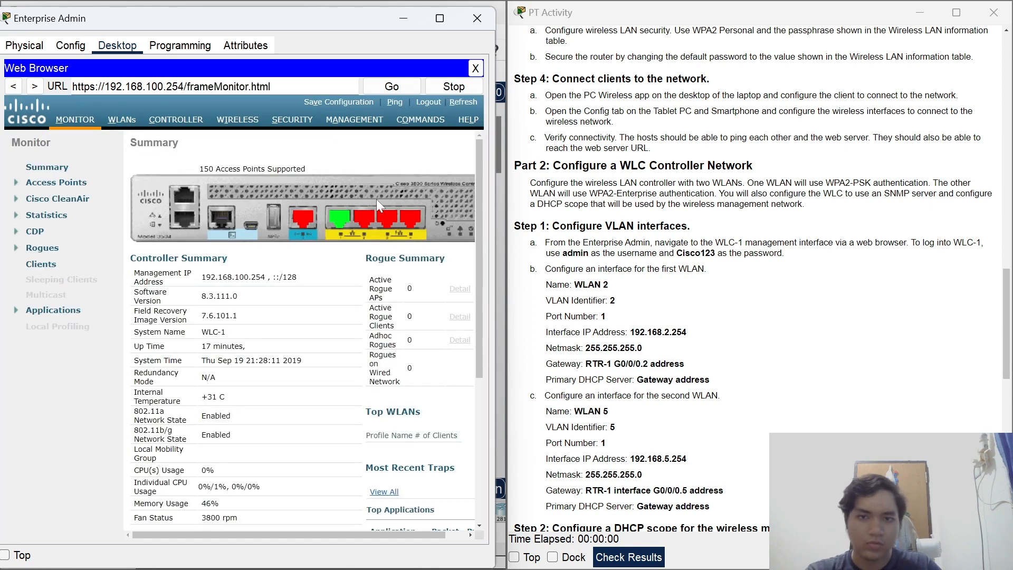
{"action": "scroll", "coordinate": [408, 273], "scroll_direction": "down", "scroll_amount": 1}
{"action": "scroll", "coordinate": [408, 272], "scroll_direction": "up", "scroll_amount": 1}
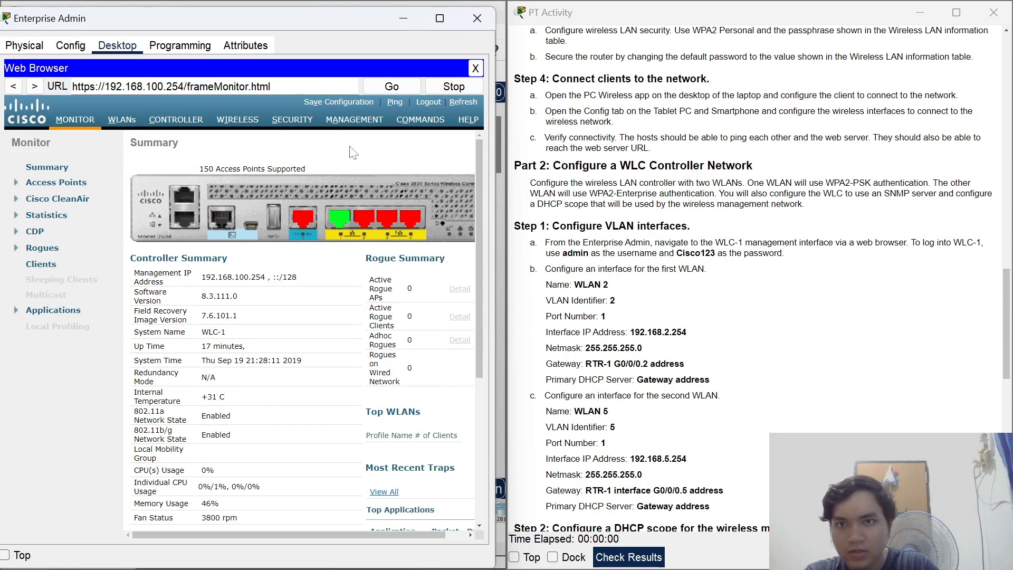
{"action": "left_click", "coordinate": [221, 122]}
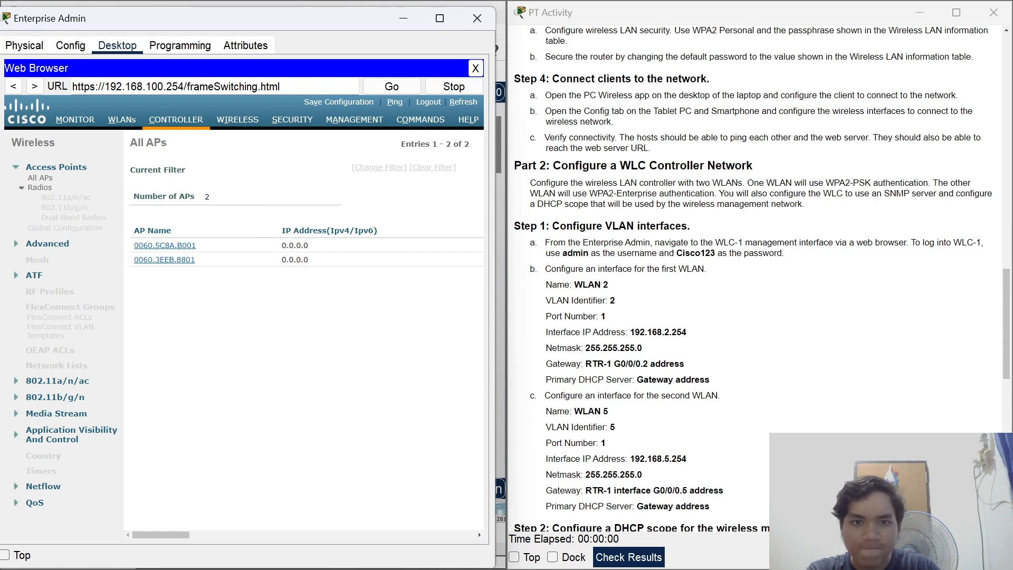
Go to WLC-1's CONTROLLER Interfaces list and choose New... to add an interface.
{"action": "left_click", "coordinate": [176, 119]}
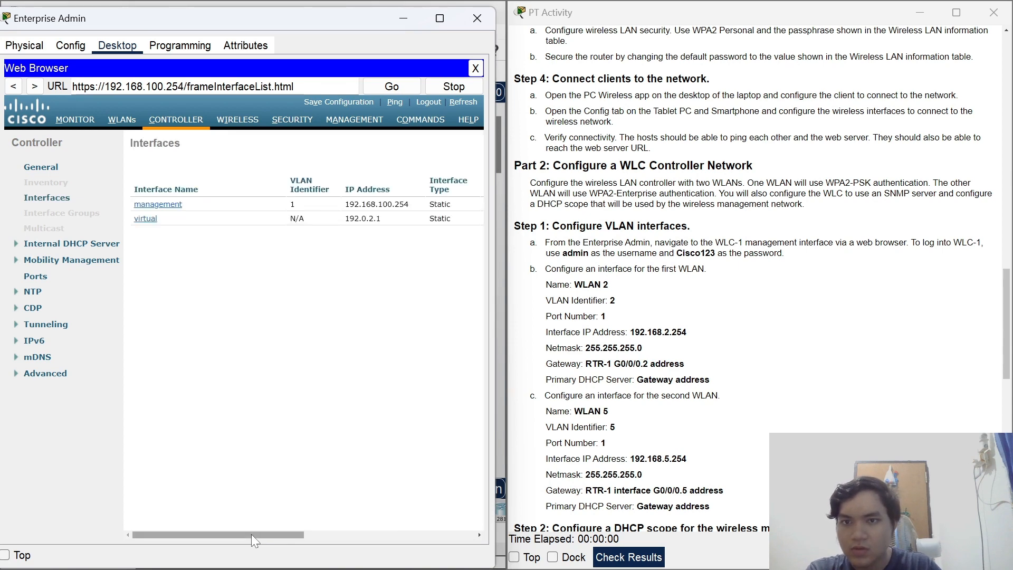
{"action": "left_click_drag", "start_coordinate": [251, 534], "coordinate": [442, 532]}
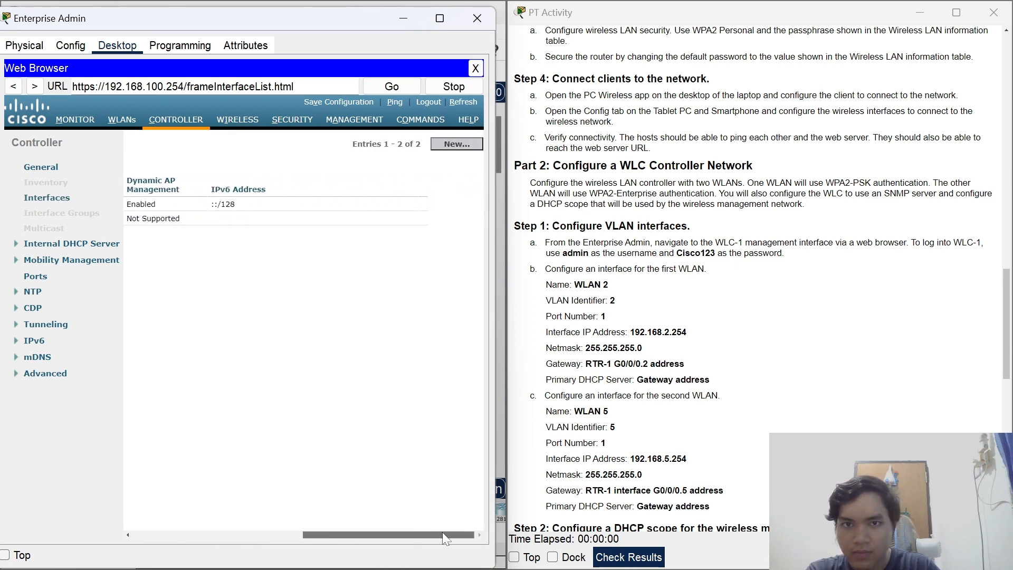
{"action": "left_click", "coordinate": [459, 145]}
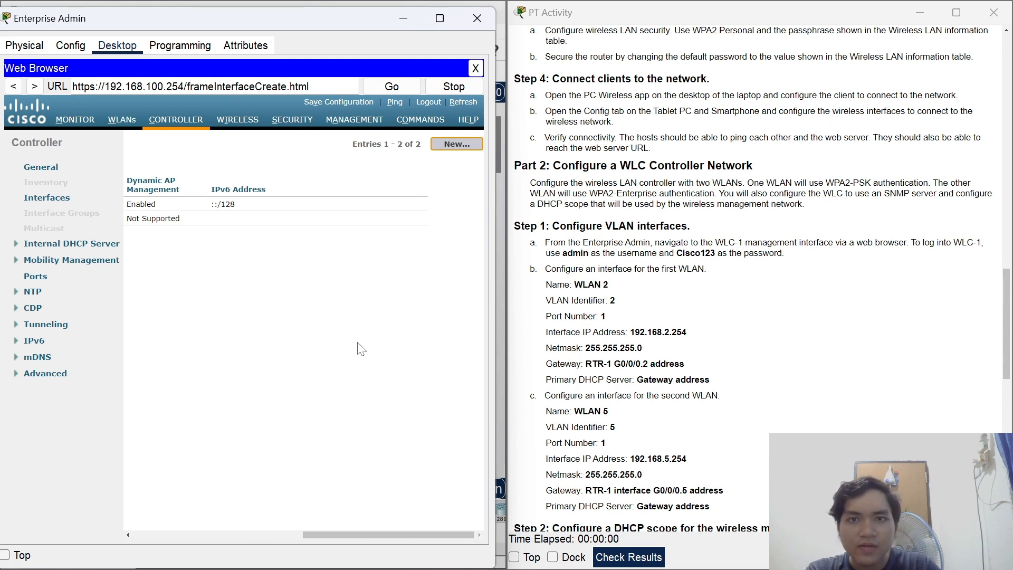
Create a new interface named 'WLAN 2' with VLAN Id 2 and apply it.
{"action": "left_click", "coordinate": [217, 172]}
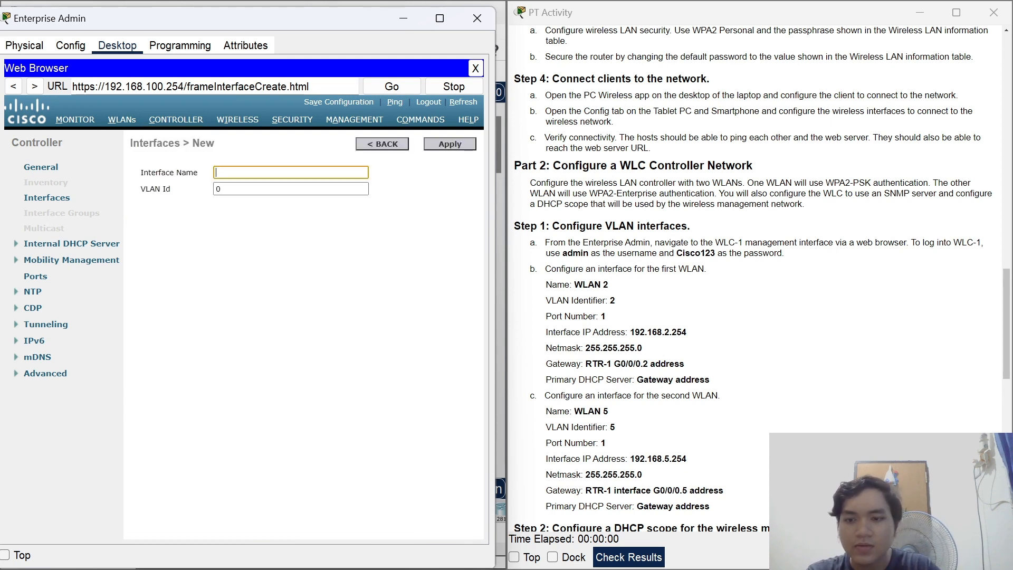
{"action": "type", "text": "WLAN 2"}
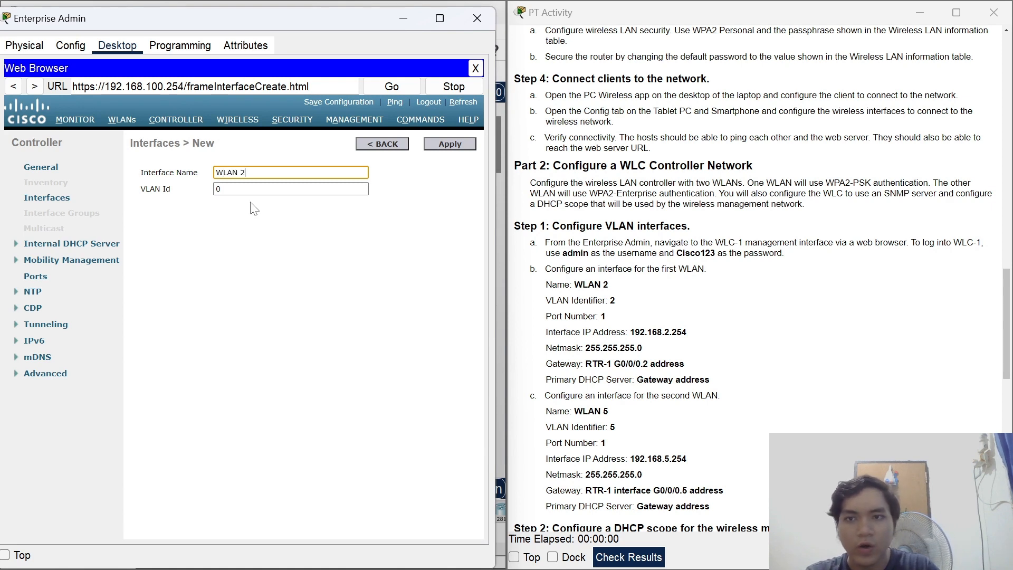
{"action": "key", "text": "Tab"}
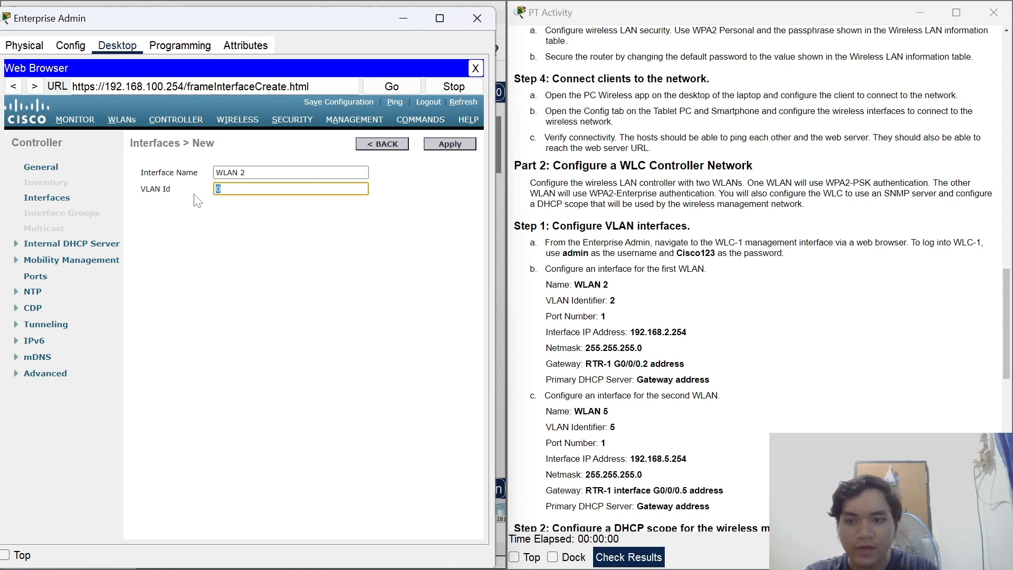
{"action": "left_click", "coordinate": [209, 212]}
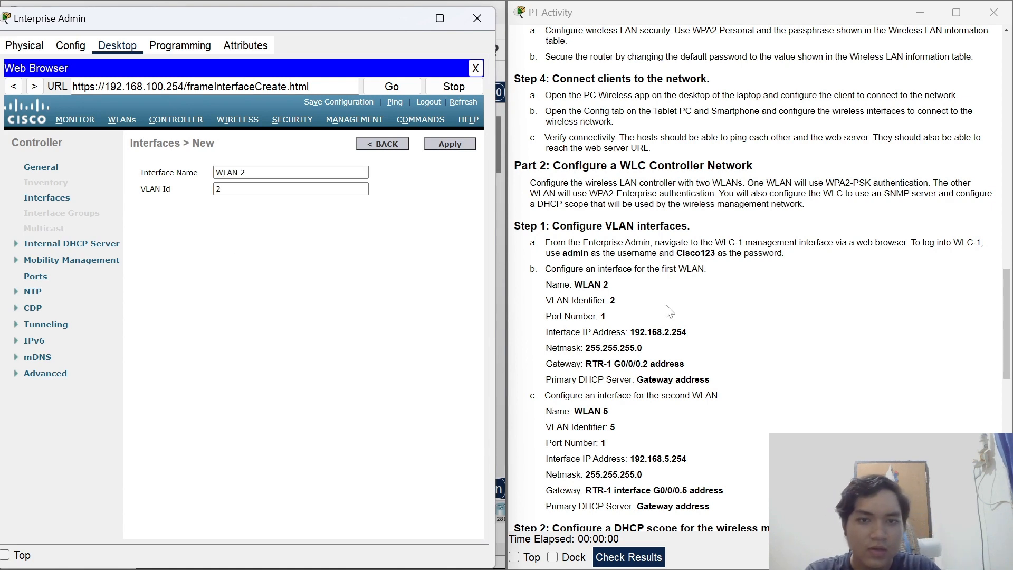
{"action": "left_click", "coordinate": [461, 146]}
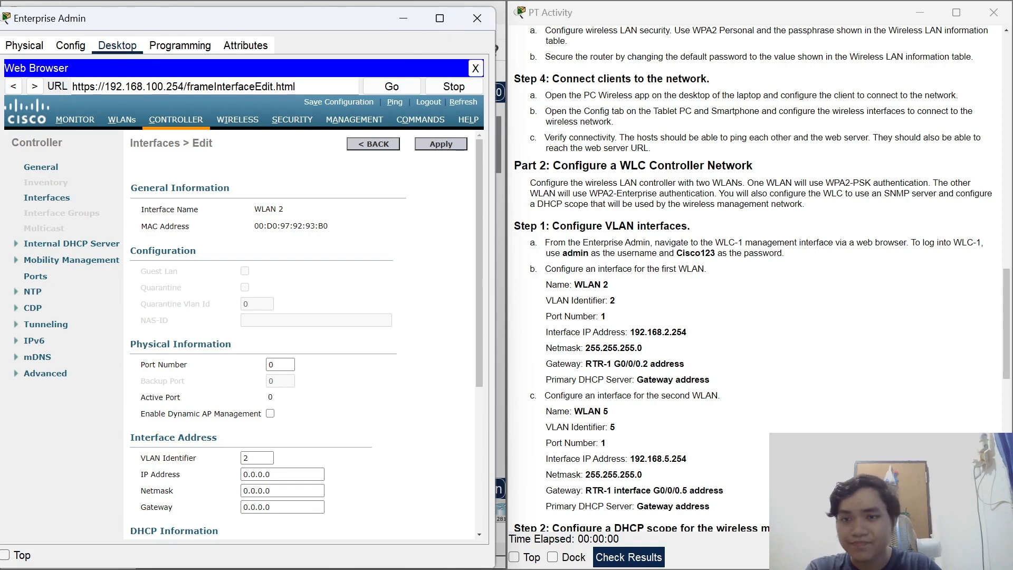
Make the Enterprise Admin window taller and wider to show the whole WLAN 2 edit page.
{"action": "left_click", "coordinate": [404, 19]}
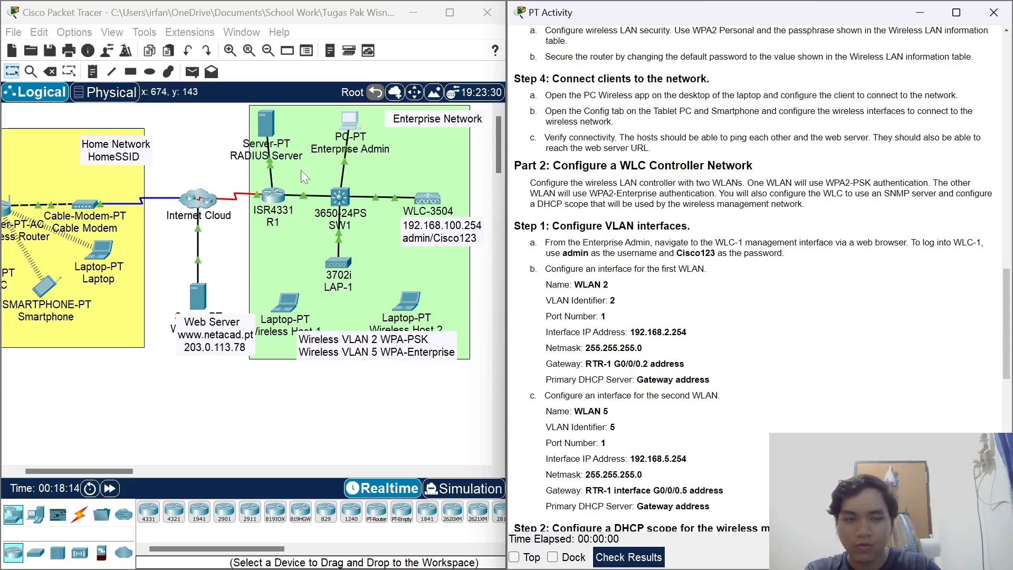
{"action": "mouse_move", "coordinate": [591, 566]}
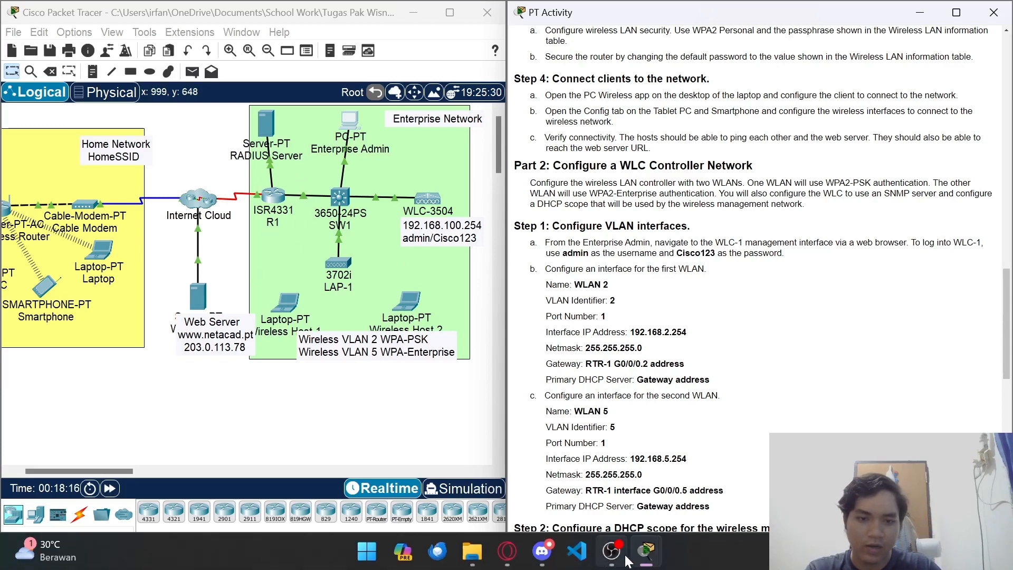
{"action": "mouse_move", "coordinate": [645, 554]}
{"action": "left_click", "coordinate": [876, 422]}
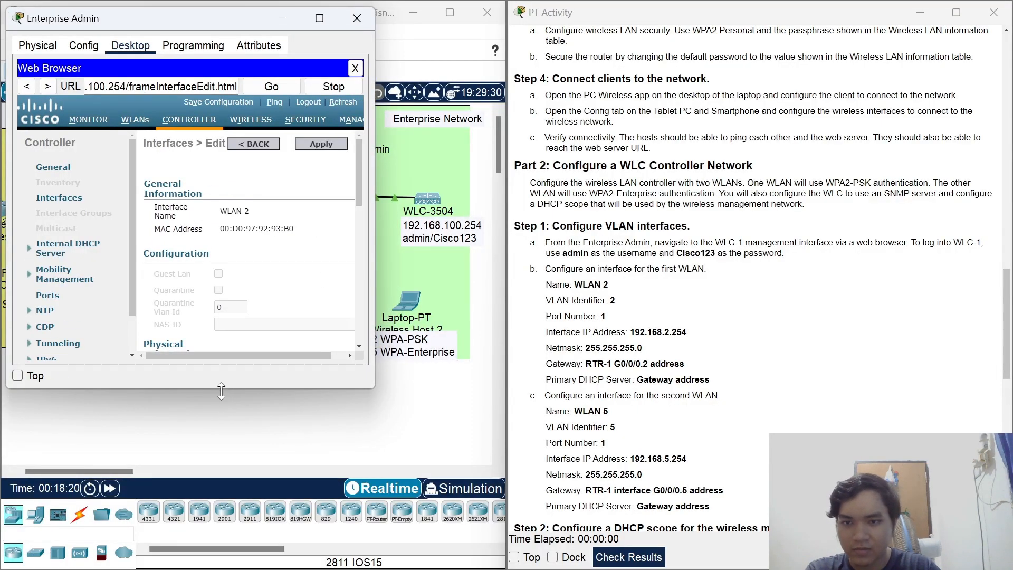
{"action": "left_click_drag", "start_coordinate": [220, 388], "coordinate": [220, 542]}
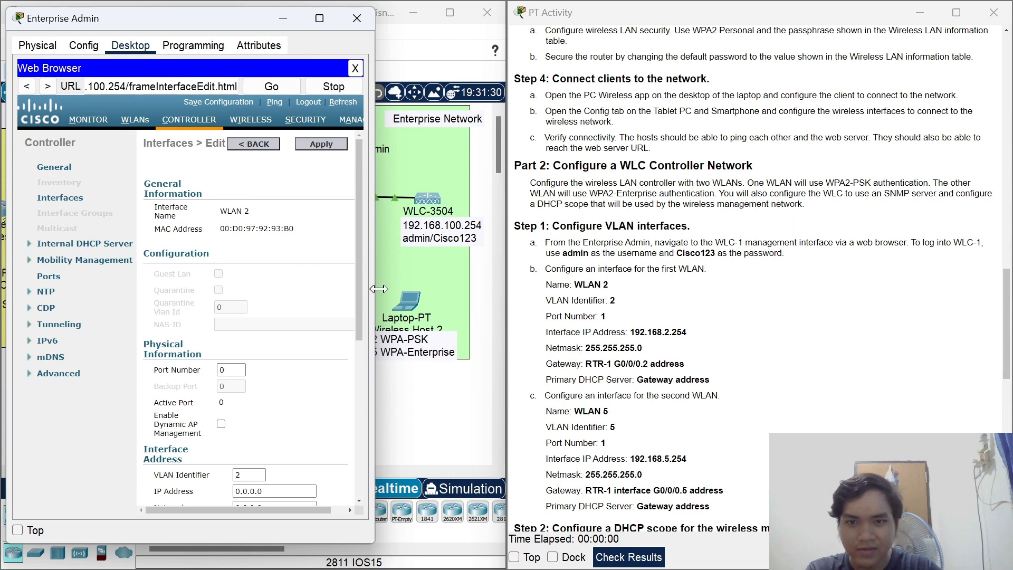
{"action": "left_click_drag", "start_coordinate": [375, 288], "coordinate": [476, 311]}
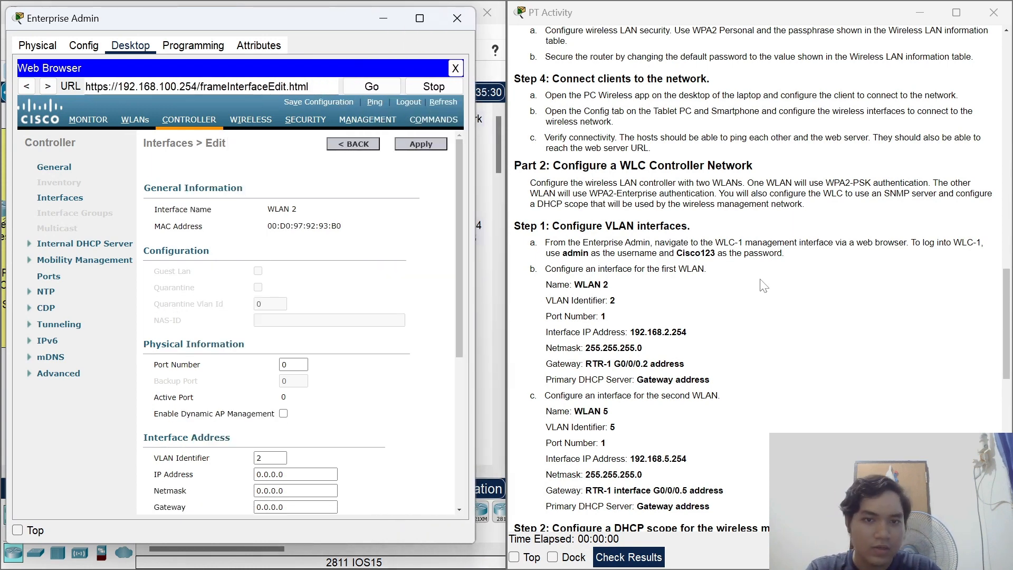
Set WLAN 2's port number to 1, IP address 192.168.2.254 and netmask 255.255.255.0.
{"action": "scroll", "coordinate": [765, 285], "scroll_direction": "down", "scroll_amount": 1}
{"action": "double_click", "coordinate": [290, 364]}
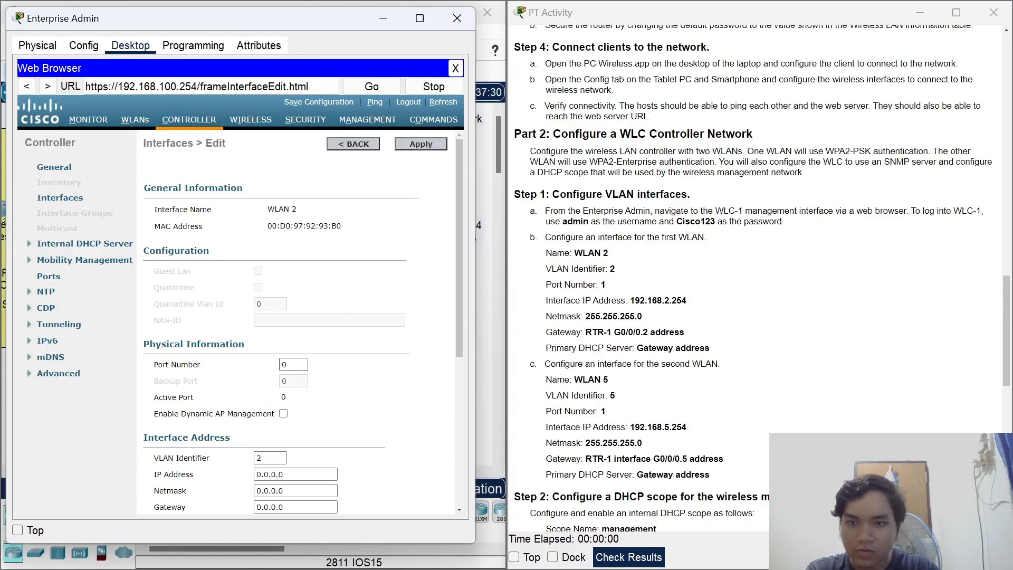
{"action": "type", "text": "1"}
{"action": "scroll", "coordinate": [390, 323], "scroll_direction": "down", "scroll_amount": 1}
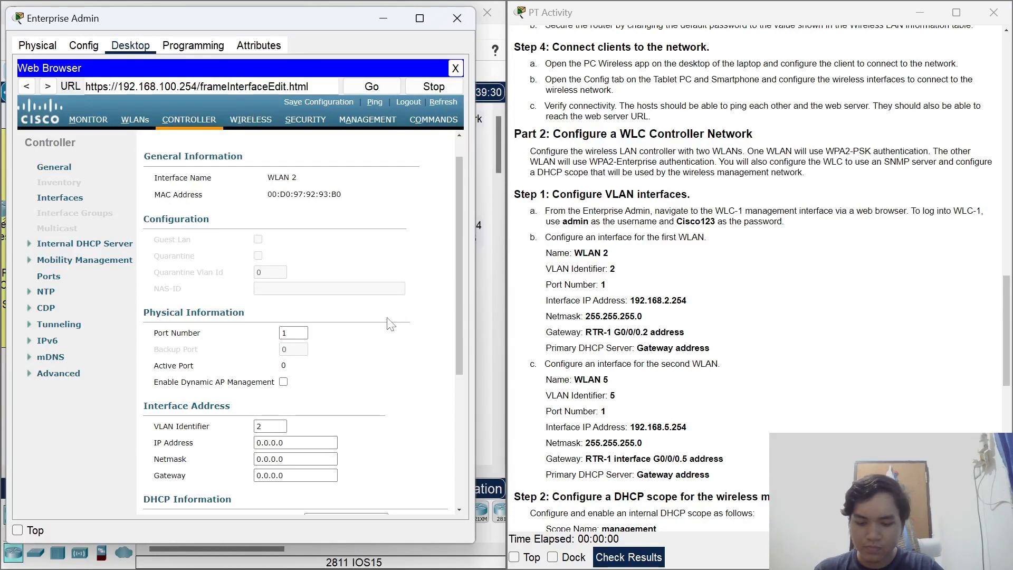
{"action": "scroll", "coordinate": [377, 318], "scroll_direction": "down", "scroll_amount": 1}
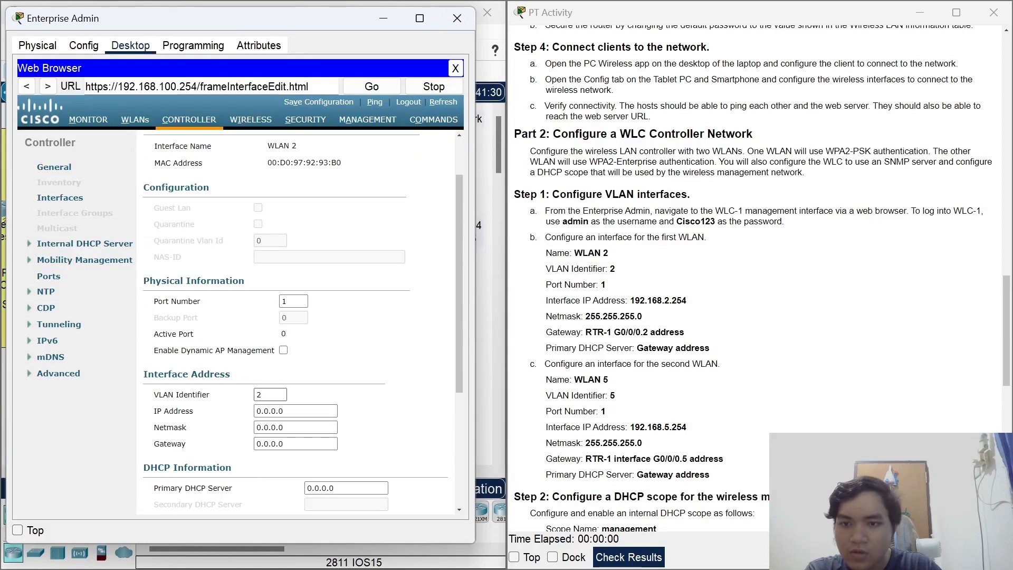
{"action": "key", "text": "Tab"}
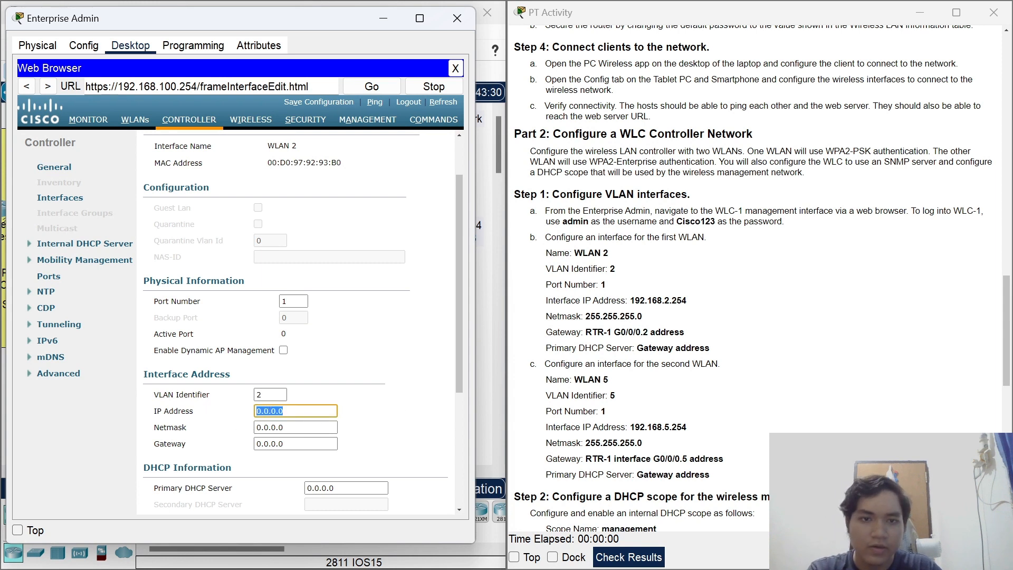
{"action": "type", "text": "192.168.2.254"}
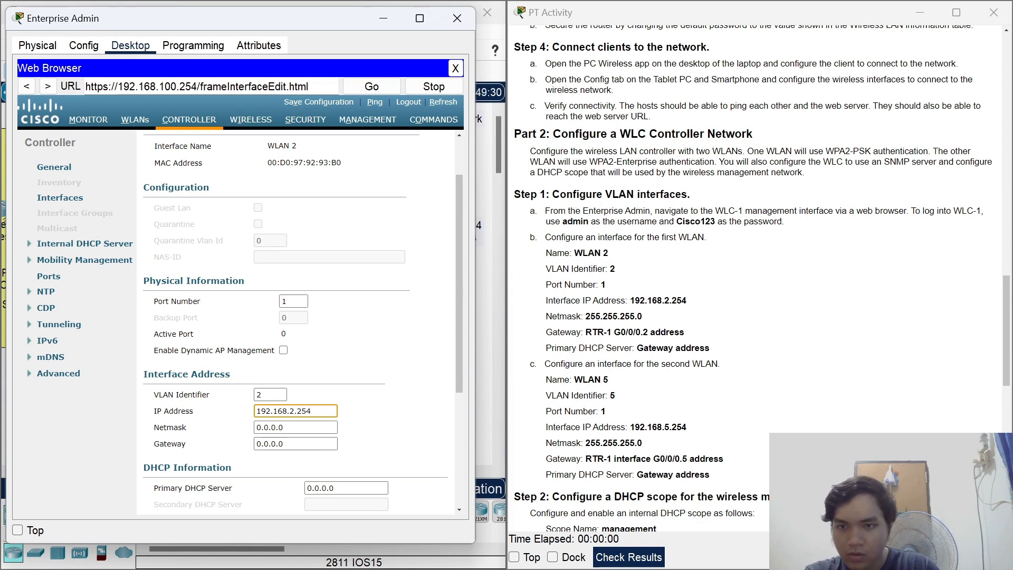
{"action": "key", "text": "Tab"}
{"action": "type", "text": "255.2"}
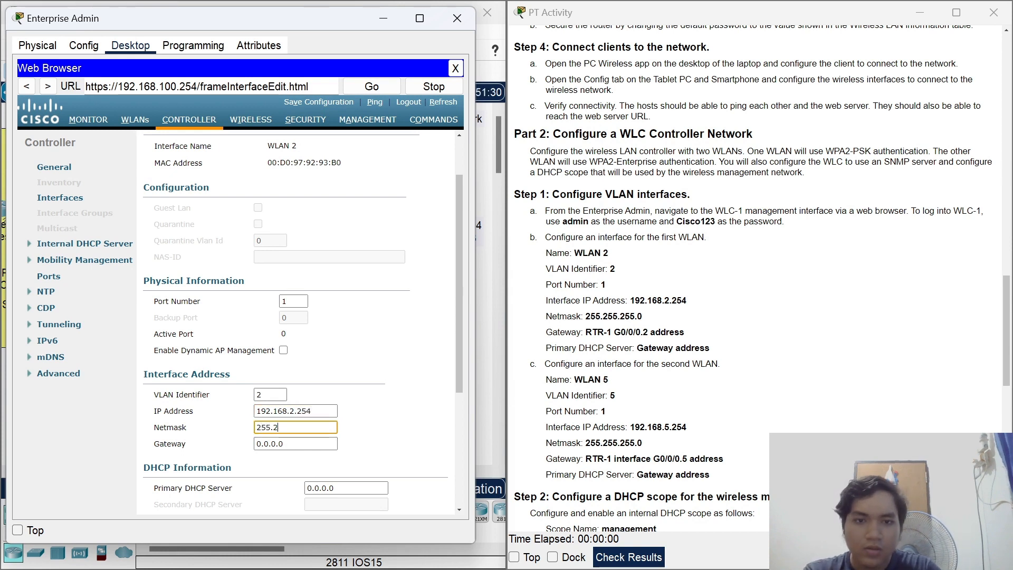
{"action": "type", "text": "55.255.0"}
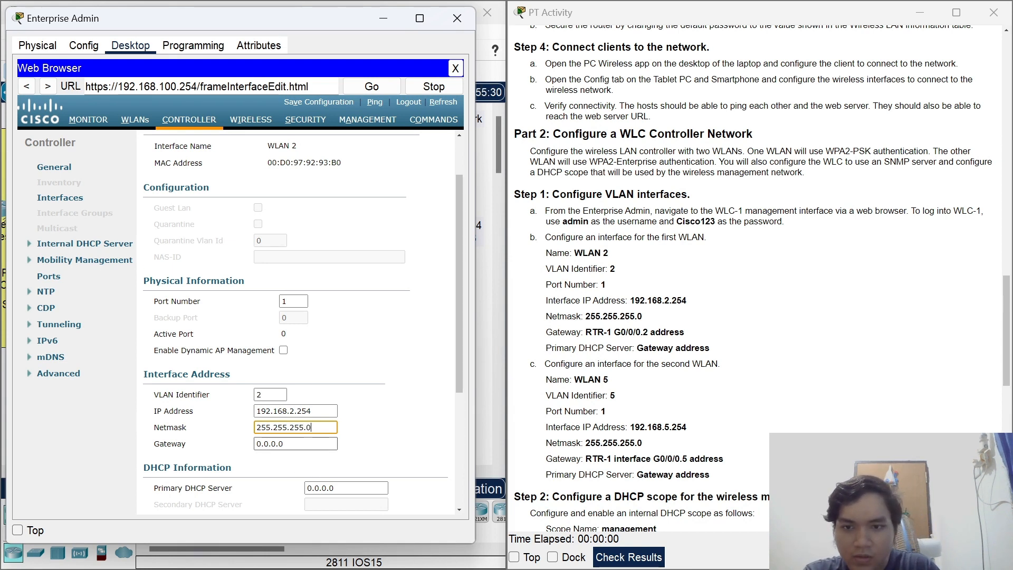
Copy RTR-1's G0/0/0.2 address 192.168.2.1 from the activity instructions.
{"action": "left_click", "coordinate": [1011, 315]}
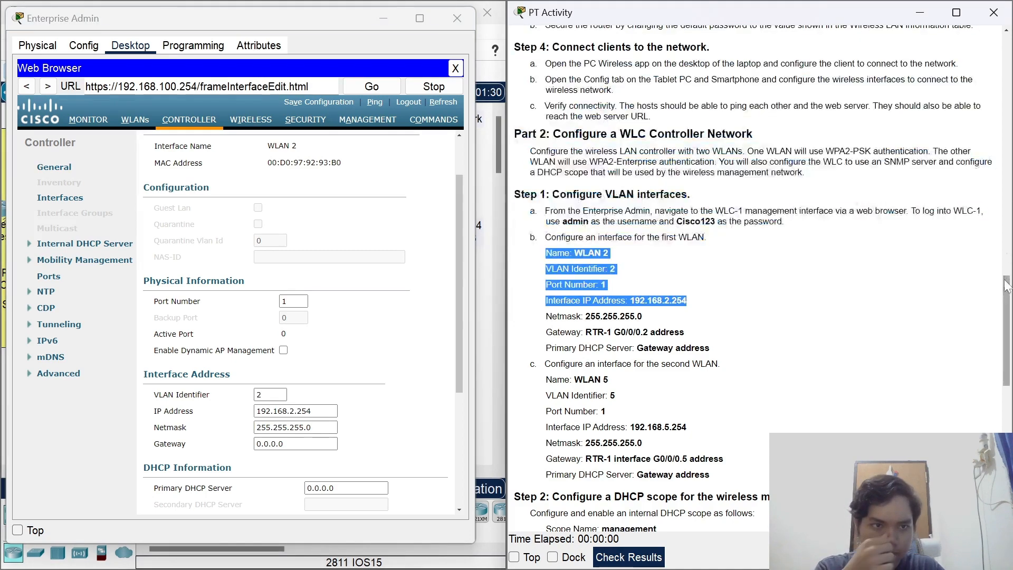
{"action": "left_click_drag", "start_coordinate": [1008, 312], "coordinate": [1010, 52]}
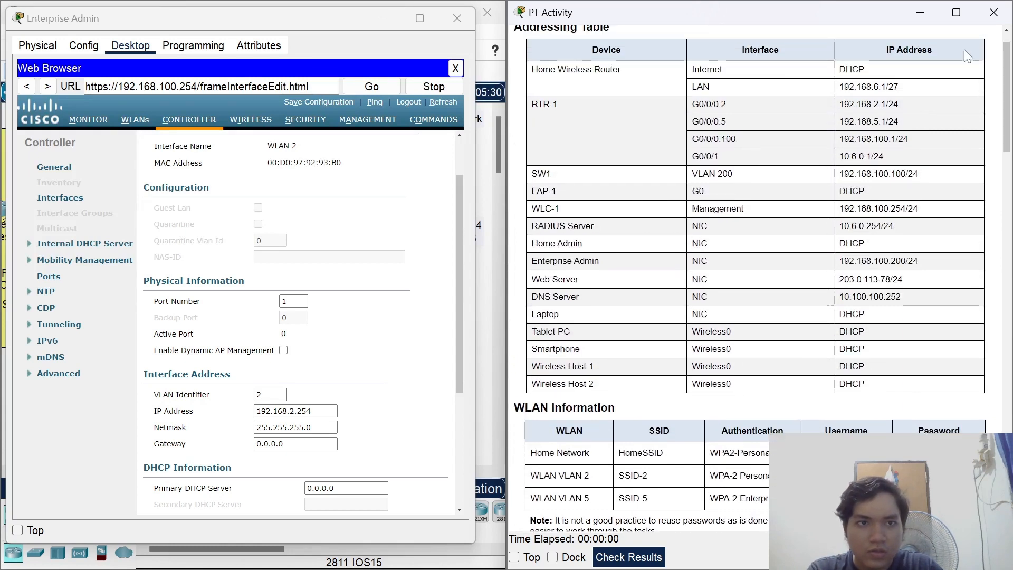
{"action": "left_click_drag", "start_coordinate": [839, 104], "coordinate": [881, 105]}
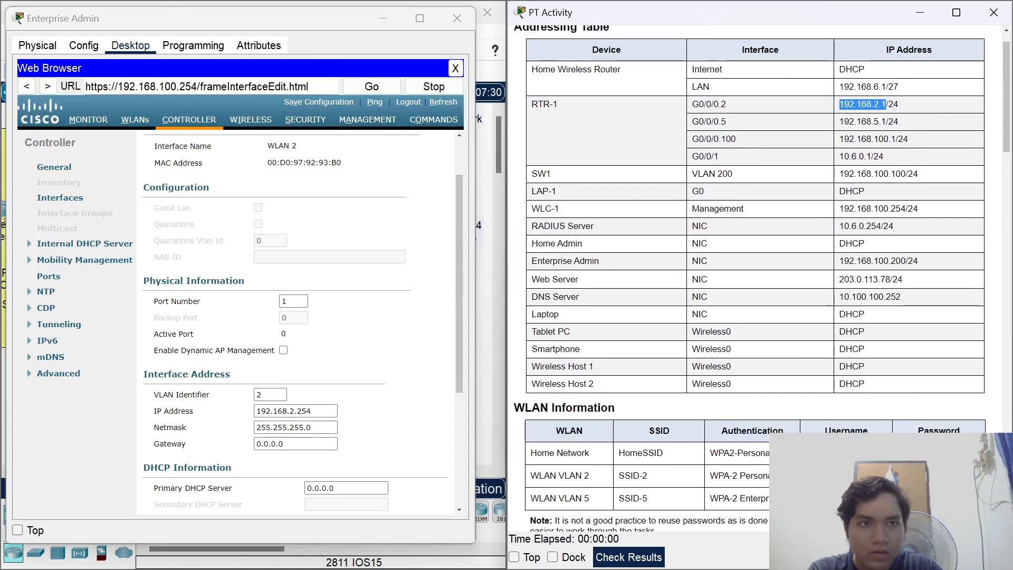
{"action": "right_click", "coordinate": [880, 107]}
{"action": "left_click", "coordinate": [914, 115]}
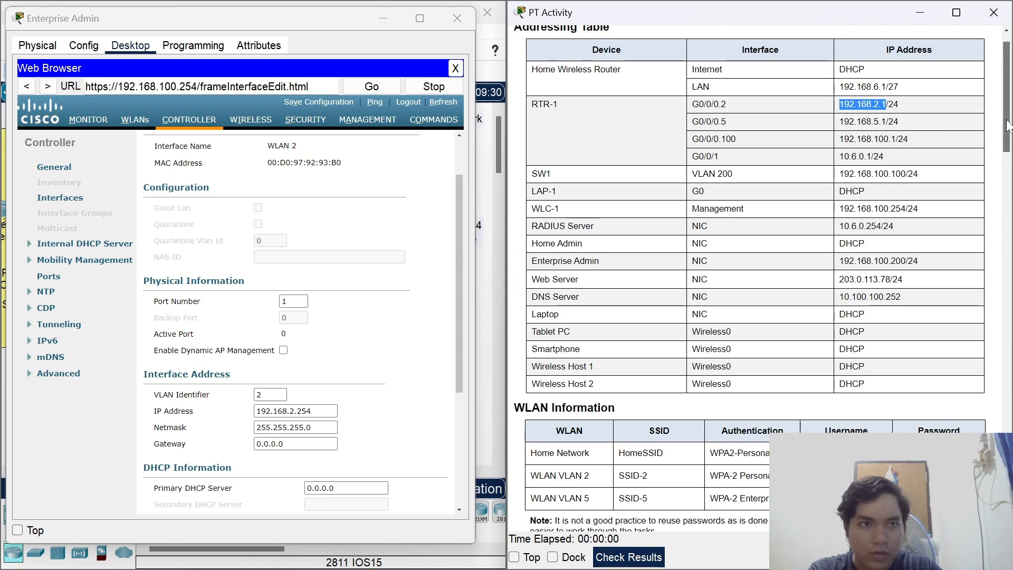
Enter 192.168.2.1 as both the gateway and the primary DHCP server.
{"action": "left_click_drag", "start_coordinate": [1007, 53], "coordinate": [1006, 401]}
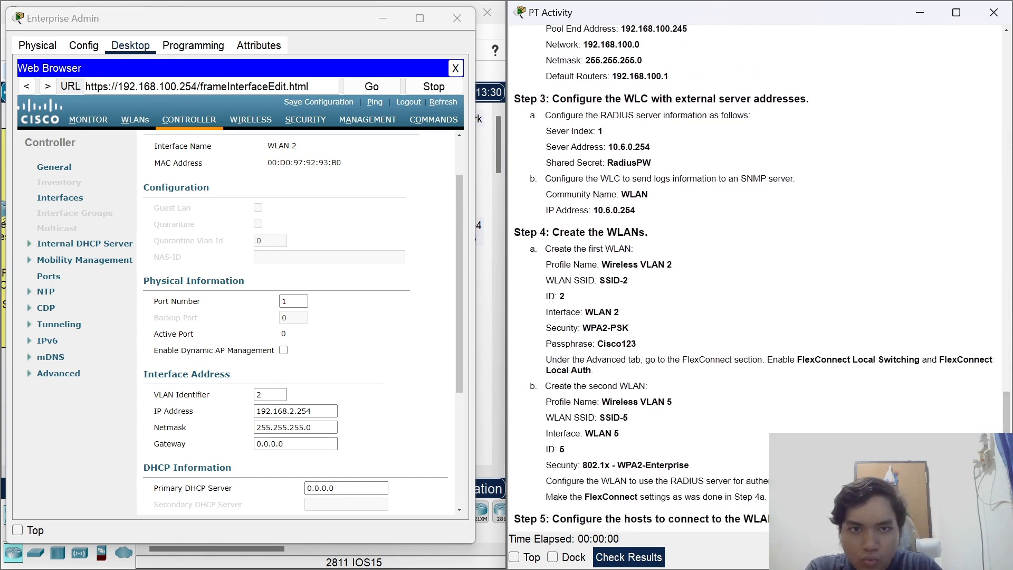
{"action": "scroll", "coordinate": [747, 293], "scroll_direction": "up", "scroll_amount": 6}
{"action": "scroll", "coordinate": [747, 293], "scroll_direction": "up", "scroll_amount": 3}
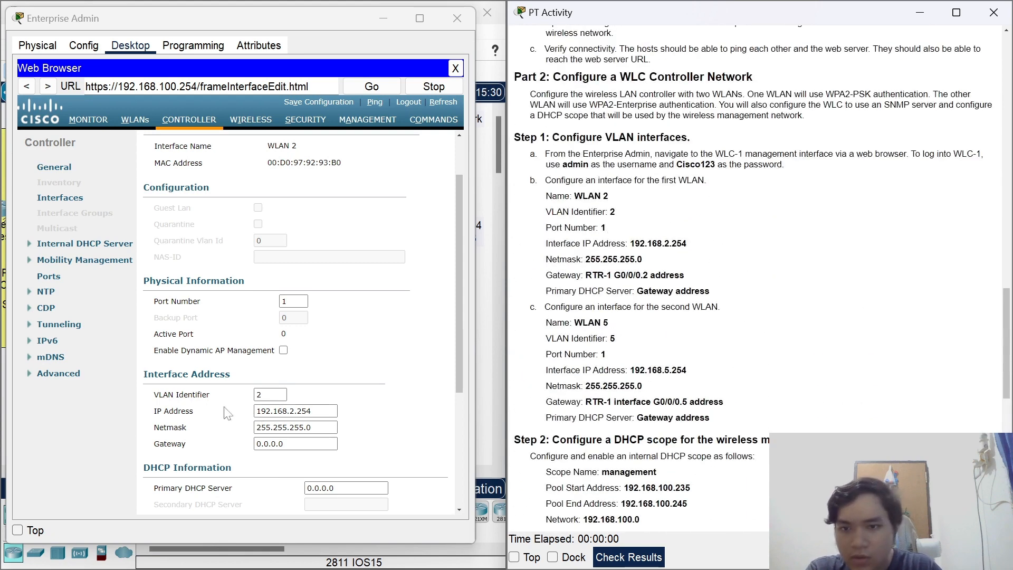
{"action": "left_click_drag", "start_coordinate": [333, 444], "coordinate": [248, 446]}
{"action": "type", "text": "192.168.2.1"}
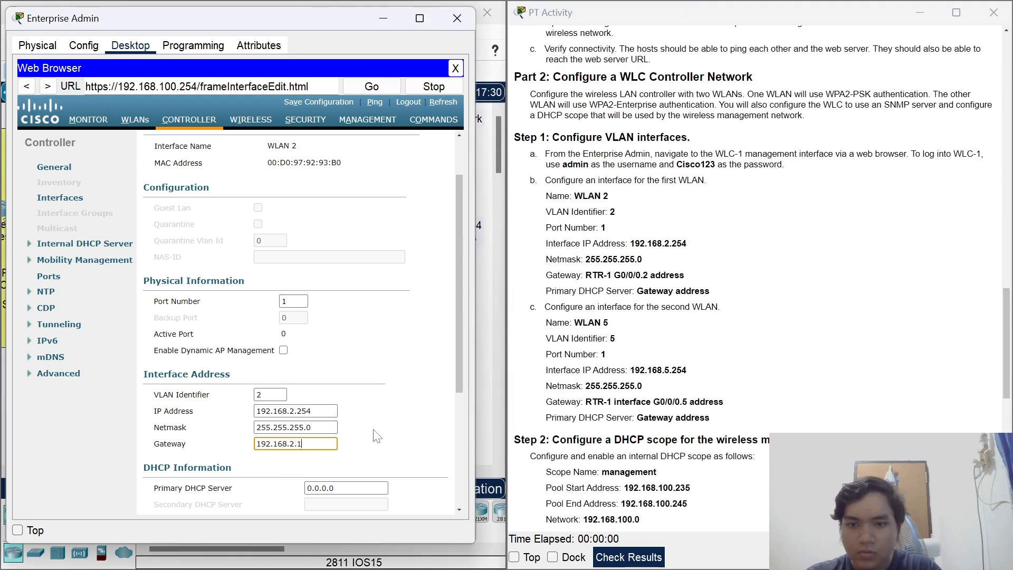
{"action": "scroll", "coordinate": [378, 435], "scroll_direction": "down", "scroll_amount": 1}
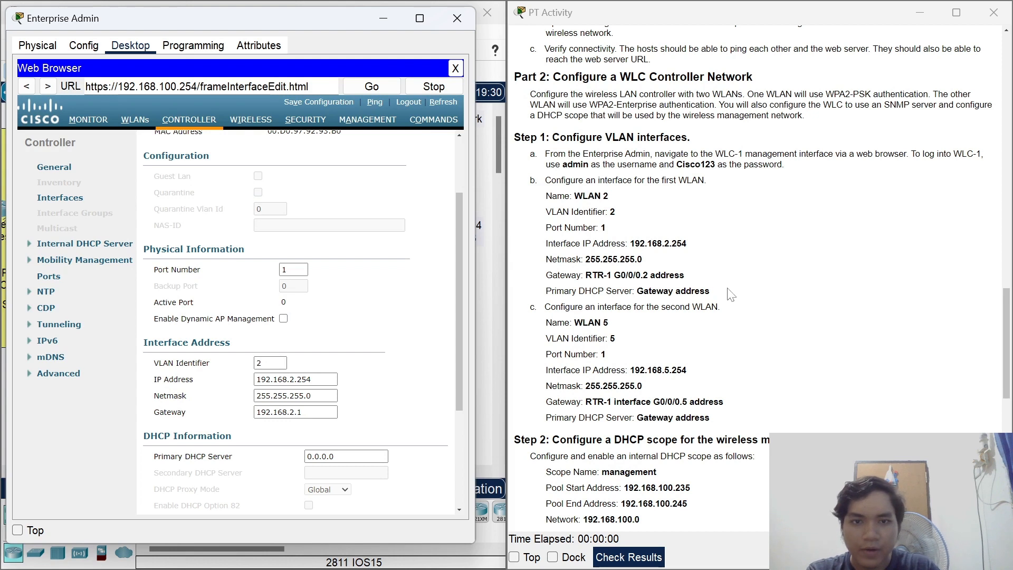
{"action": "left_click", "coordinate": [343, 456]}
{"action": "left_click_drag", "start_coordinate": [343, 457], "coordinate": [305, 457]}
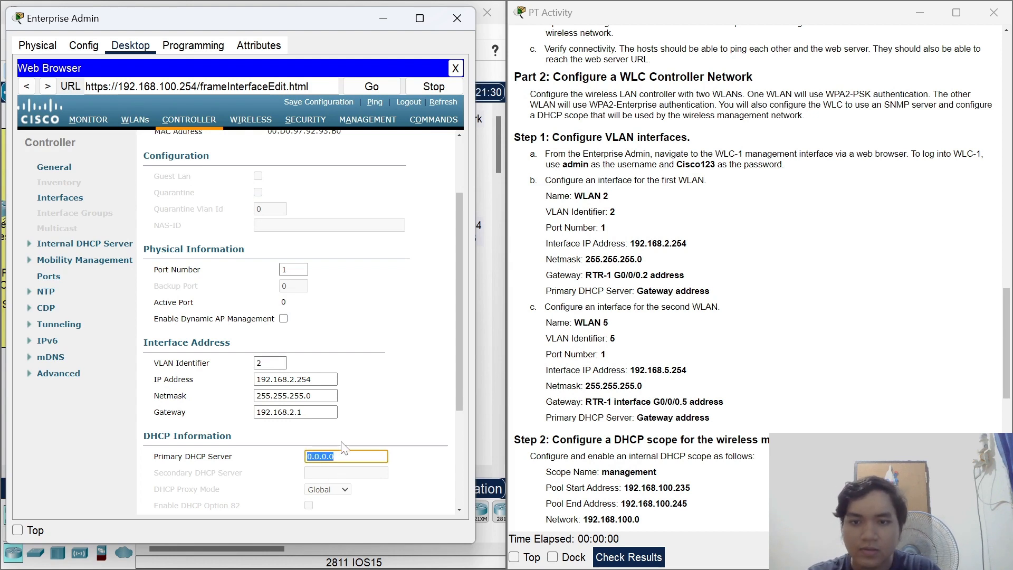
{"action": "type", "text": "192.168.2.1"}
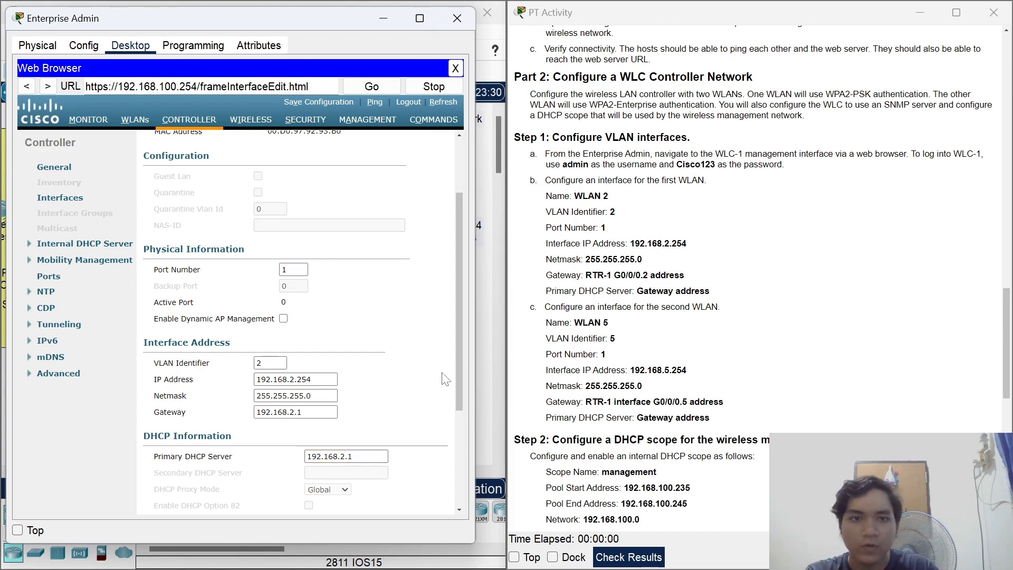
{"action": "scroll", "coordinate": [706, 337], "scroll_direction": "down", "scroll_amount": 1}
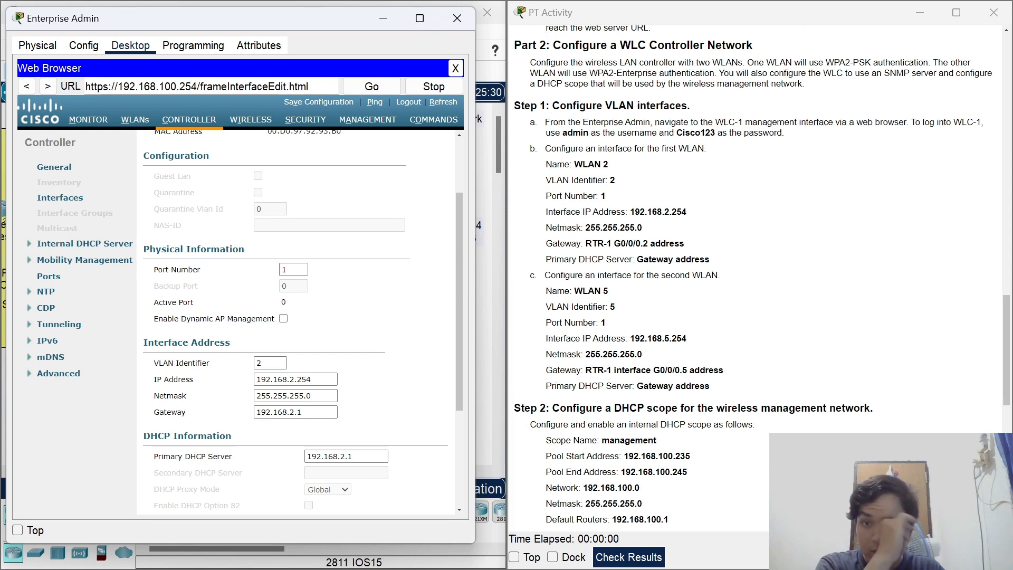
{"action": "left_click_drag", "start_coordinate": [458, 223], "coordinate": [459, 161]}
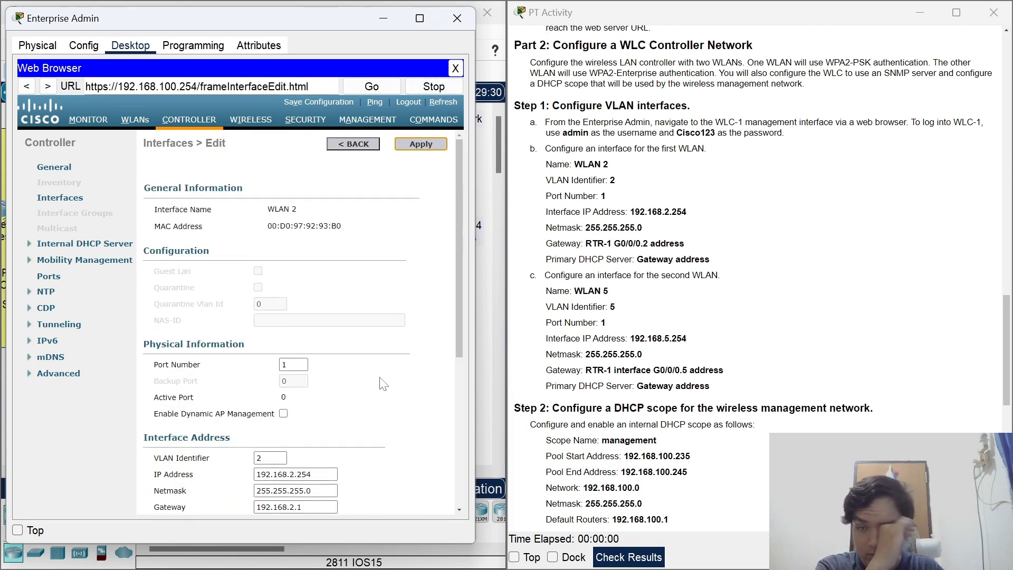
Apply and confirm the WLAN 2 settings, then start another new interface.
{"action": "left_click", "coordinate": [420, 144]}
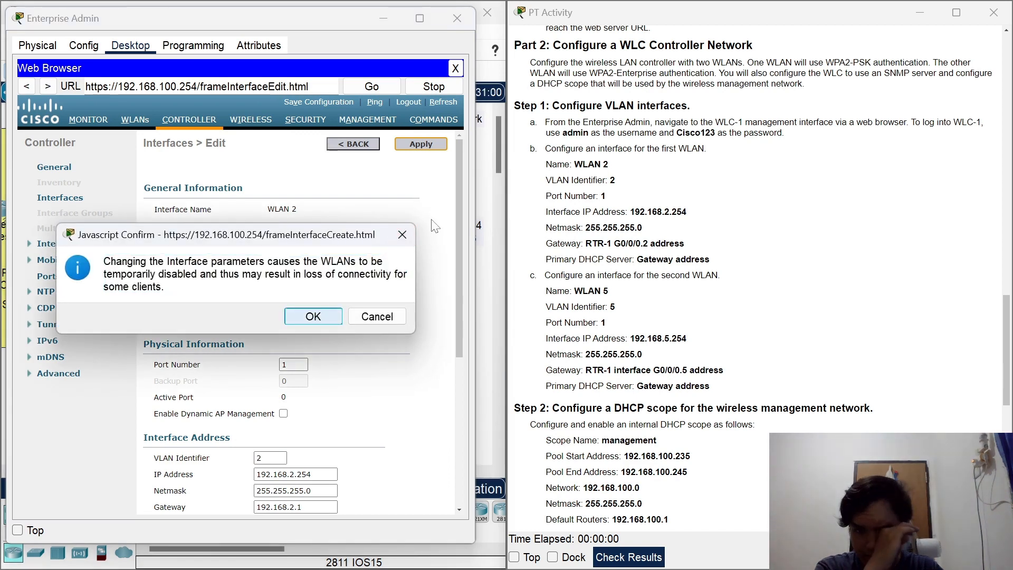
{"action": "key", "text": "Return"}
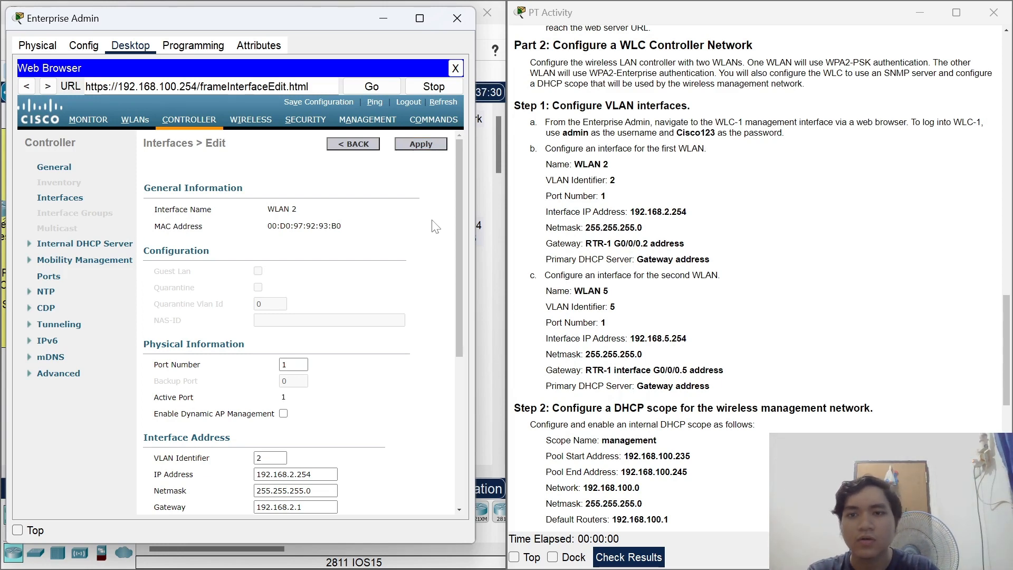
{"action": "left_click", "coordinate": [60, 197]}
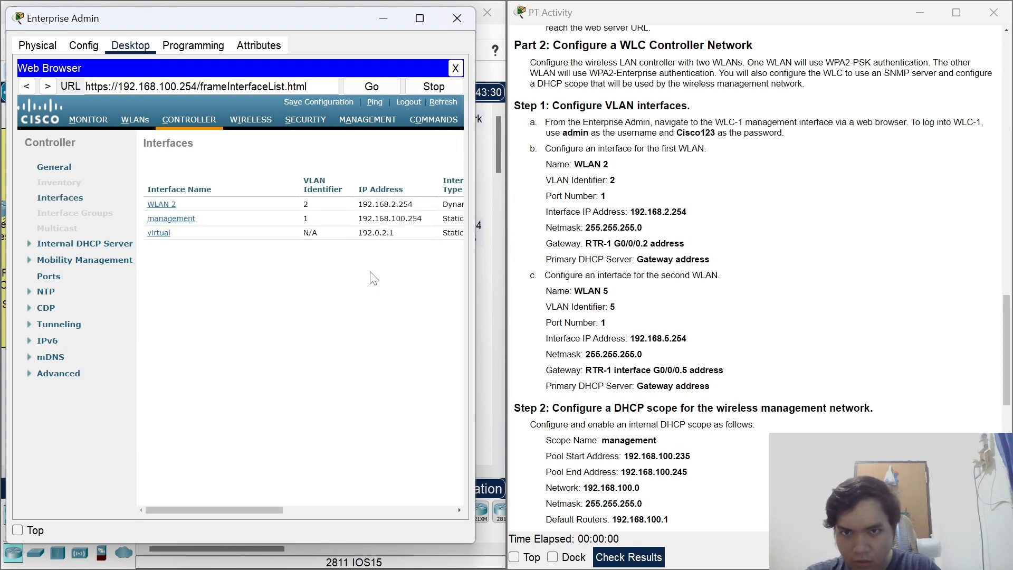
{"action": "scroll", "coordinate": [370, 286], "scroll_direction": "right", "scroll_amount": 6}
{"action": "left_click", "coordinate": [429, 146]}
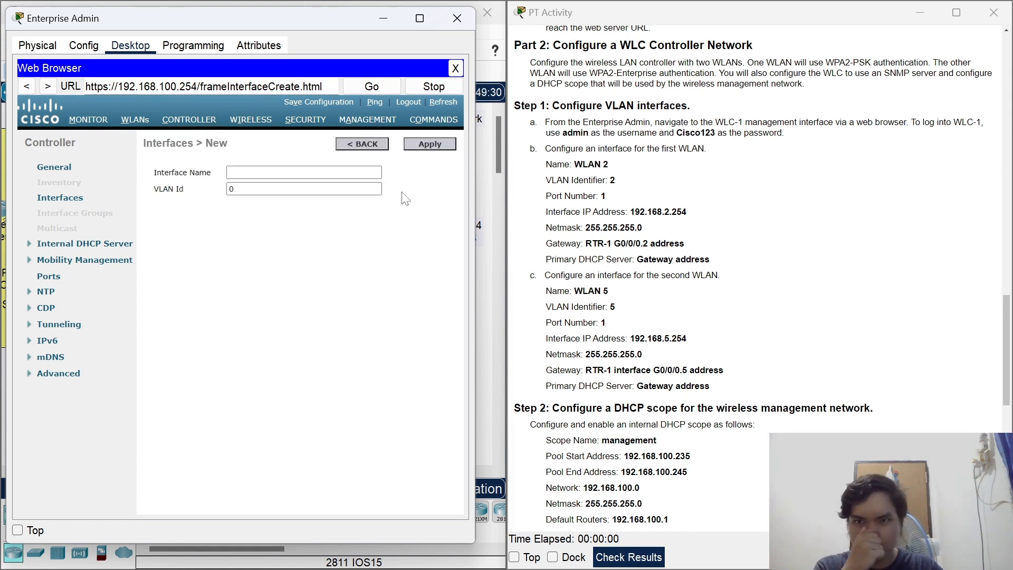
Create a new interface 'WLAN 5' with VLAN Id 5.
{"action": "left_click", "coordinate": [279, 173]}
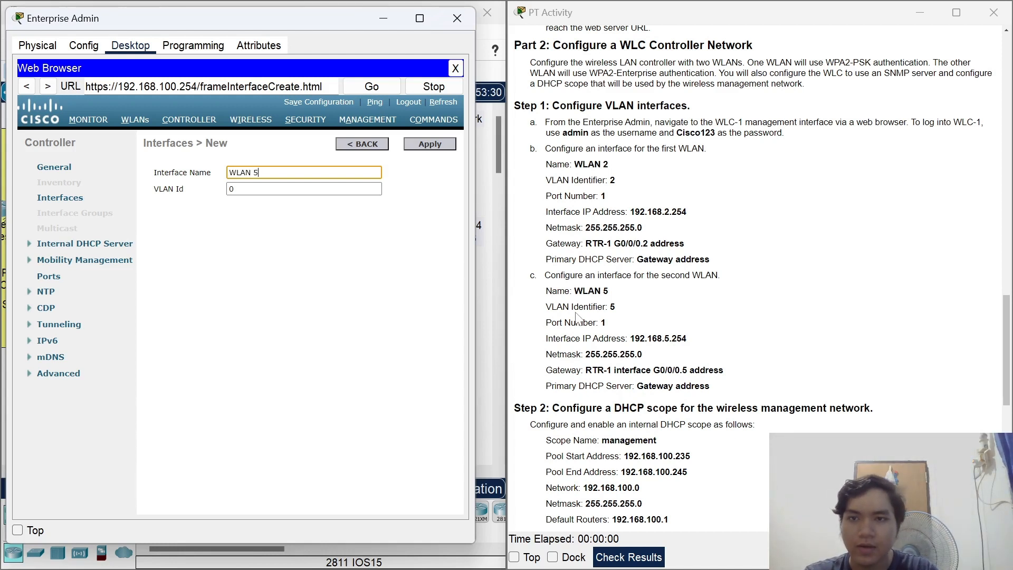
{"action": "left_click", "coordinate": [308, 191]}
{"action": "key", "text": "BackSpace"}
{"action": "type", "text": "5"}
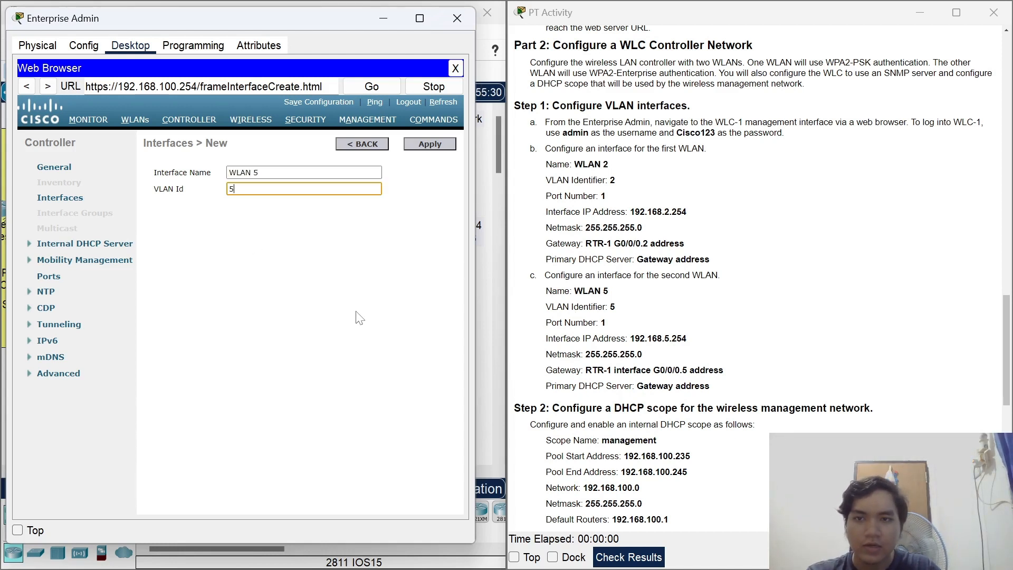
{"action": "left_click", "coordinate": [396, 306]}
{"action": "left_click", "coordinate": [436, 145]}
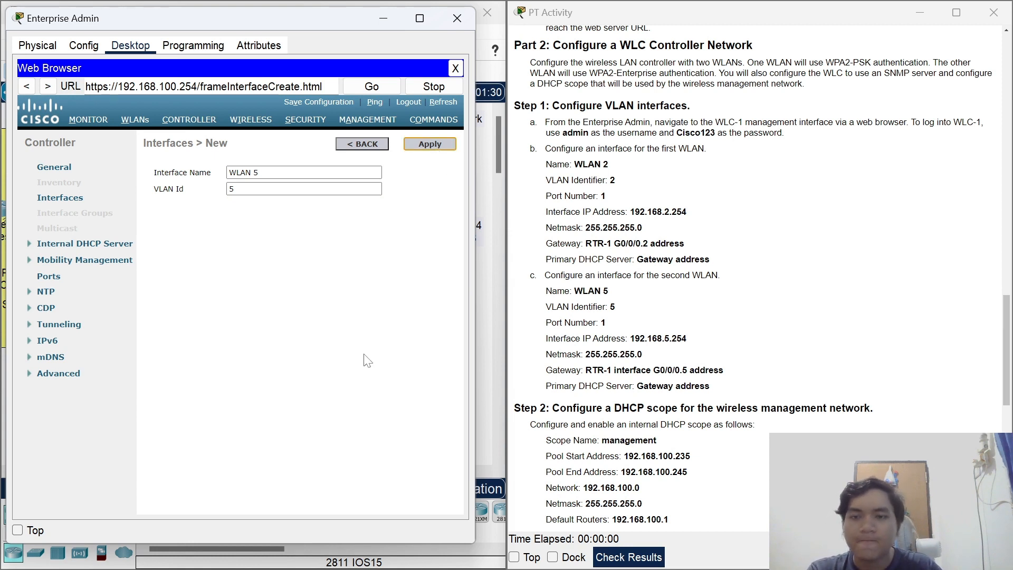
Set WLAN 5's port to 1, IP address 192.168.5.254 and netmask 255.255.255.0.
{"action": "scroll", "coordinate": [308, 325], "scroll_direction": "down", "scroll_amount": 1}
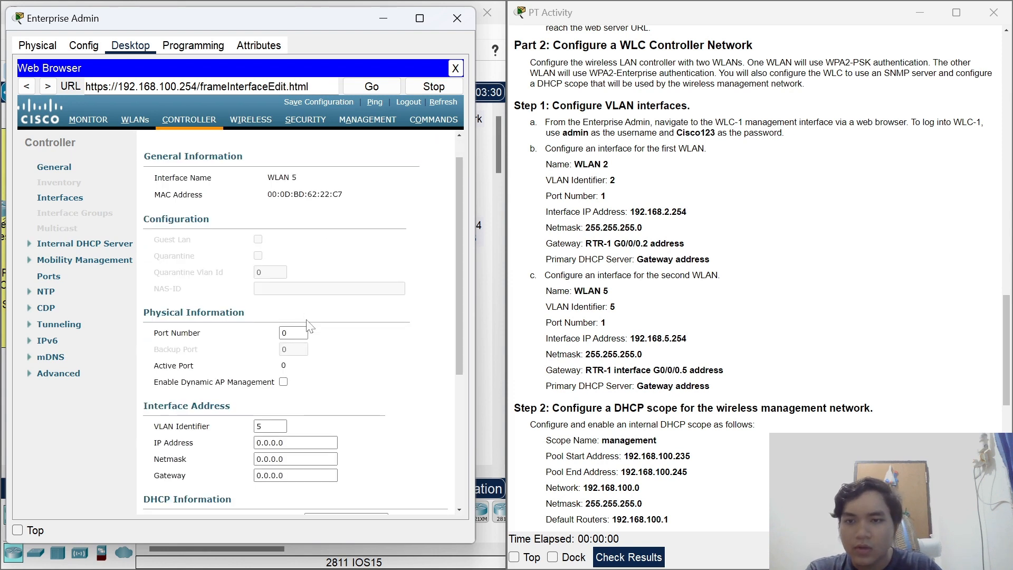
{"action": "left_click", "coordinate": [281, 333]}
{"action": "key", "text": "BackSpace"}
{"action": "type", "text": "1"}
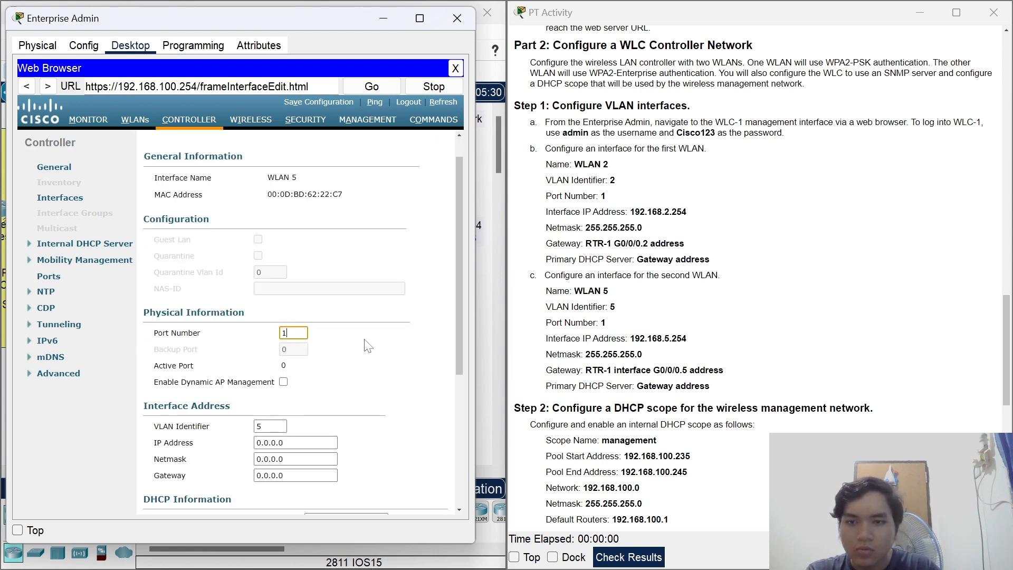
{"action": "scroll", "coordinate": [354, 388], "scroll_direction": "down", "scroll_amount": 1}
{"action": "left_click_drag", "start_coordinate": [299, 411], "coordinate": [231, 412]}
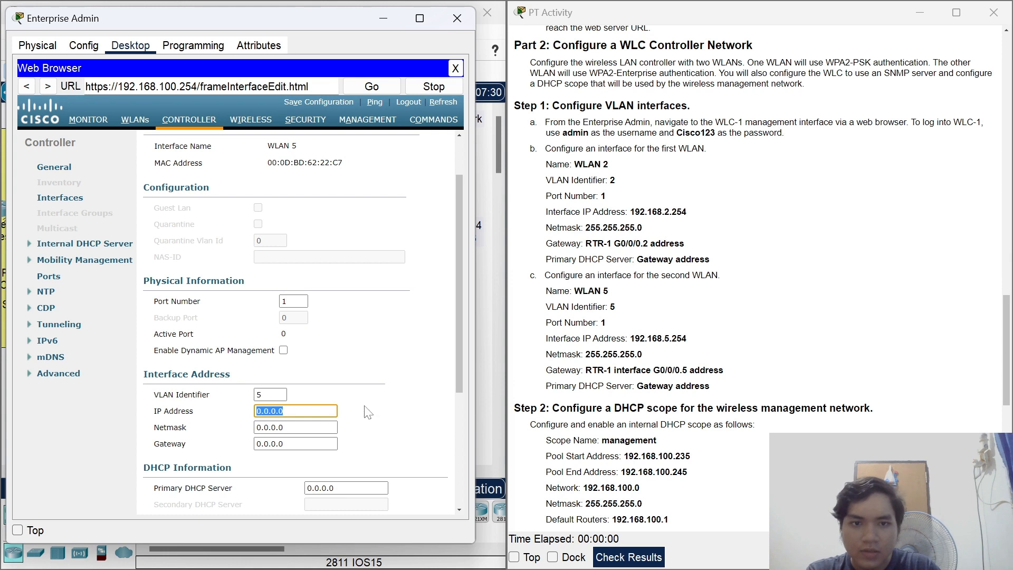
{"action": "type", "text": "192.168.5.254"}
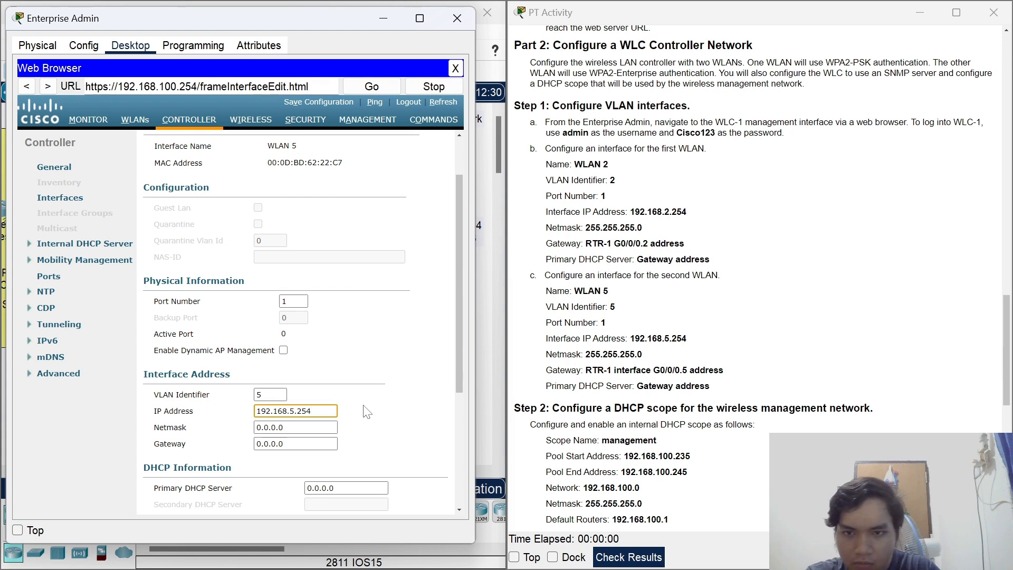
{"action": "key", "text": "Tab"}
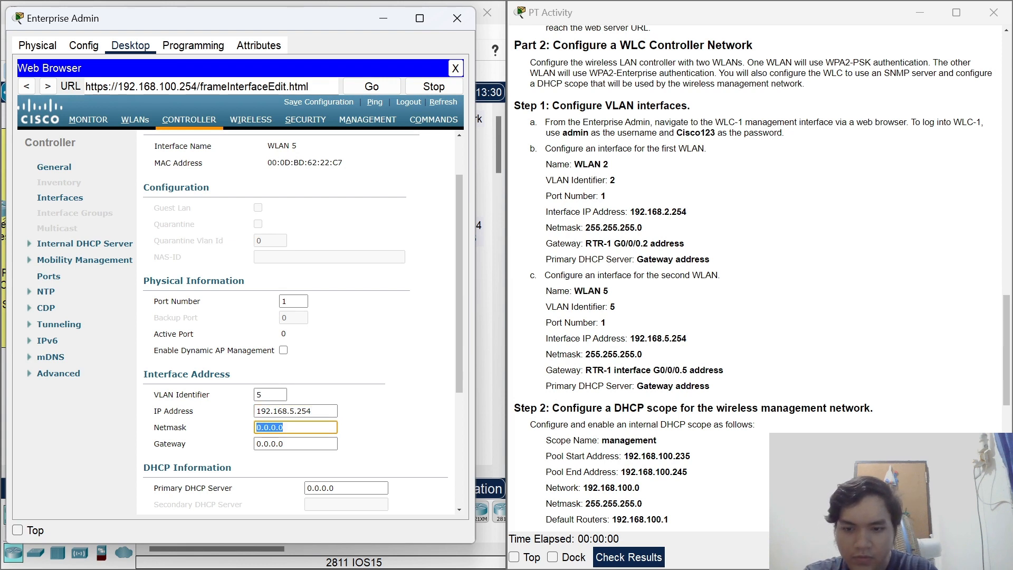
{"action": "type", "text": "255.255.255."}
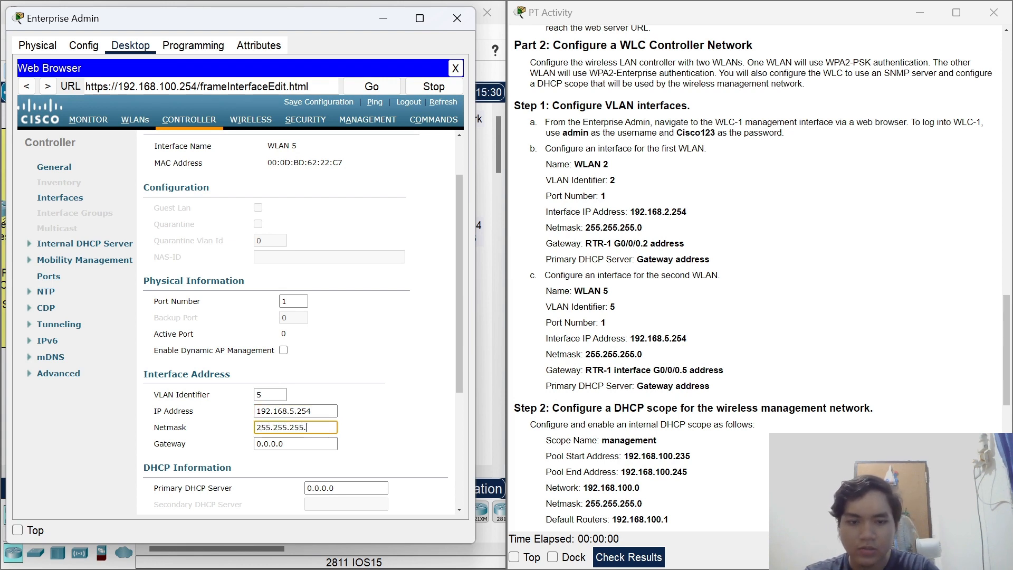
{"action": "type", "text": "0"}
{"action": "key", "text": "Tab"}
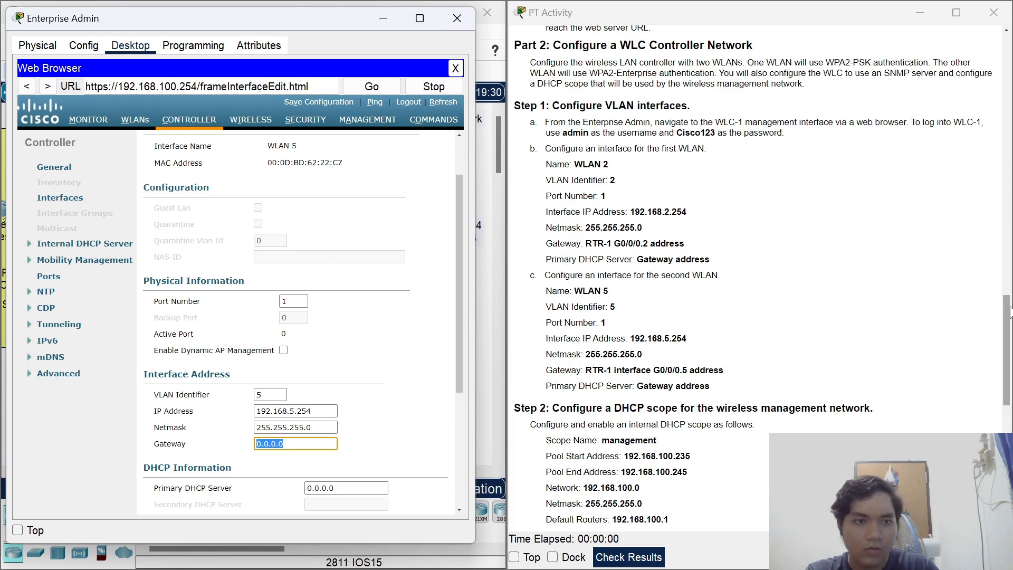
Look up RTR-1's G0/0/0.5 address and enter 192.168.5.1 as the gateway.
{"action": "left_click_drag", "start_coordinate": [1006, 303], "coordinate": [999, 60]}
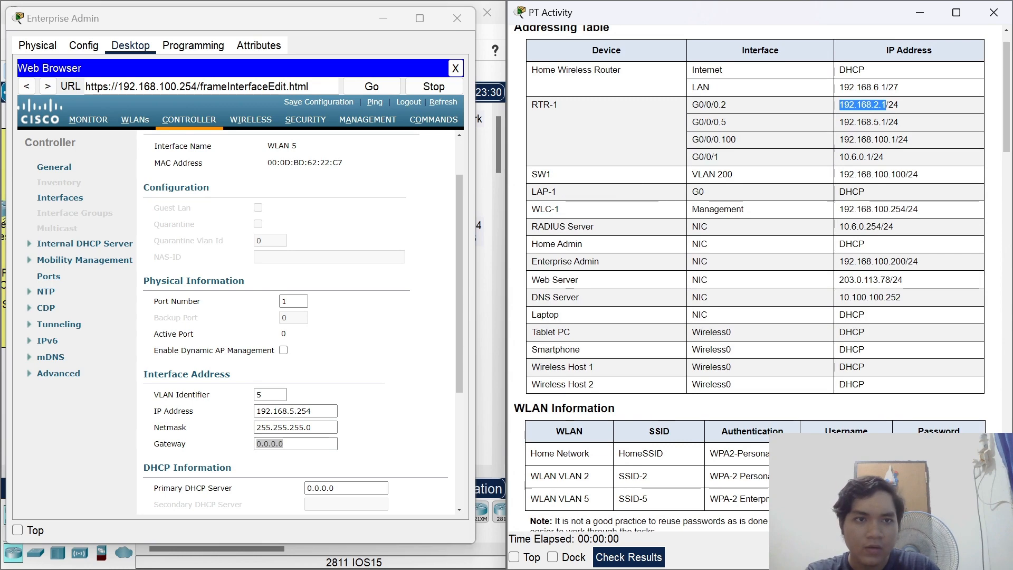
{"action": "left_click_drag", "start_coordinate": [840, 121], "coordinate": [886, 122]}
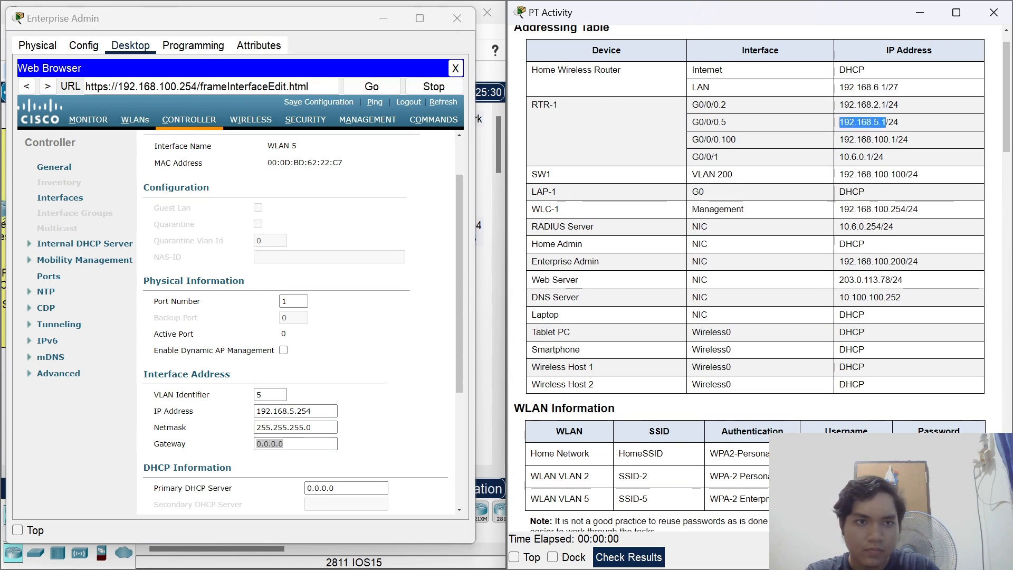
{"action": "left_click_drag", "start_coordinate": [1006, 122], "coordinate": [1008, 376]}
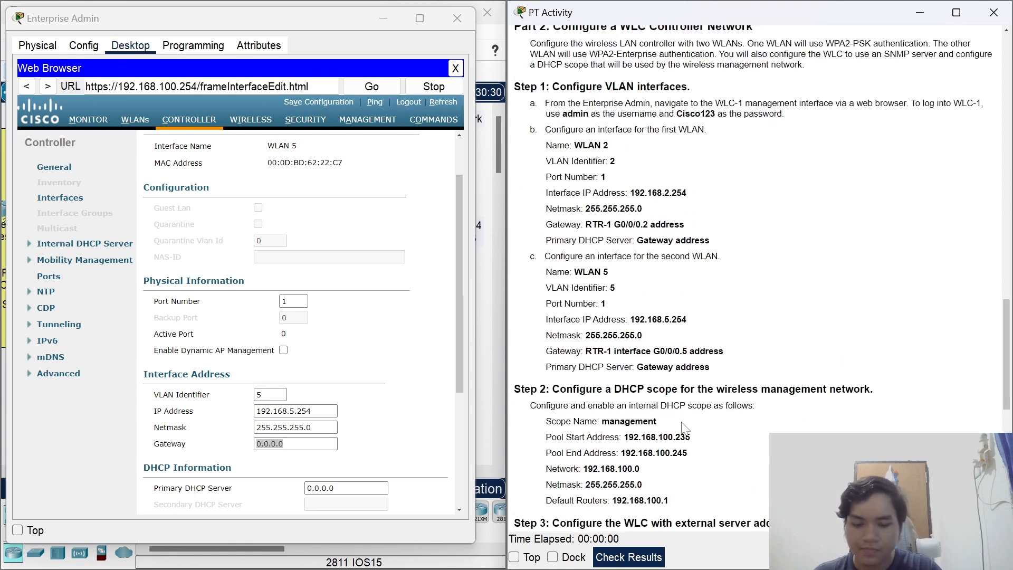
{"action": "left_click", "coordinate": [251, 454]}
{"action": "type", "text": "192.168.5.1"}
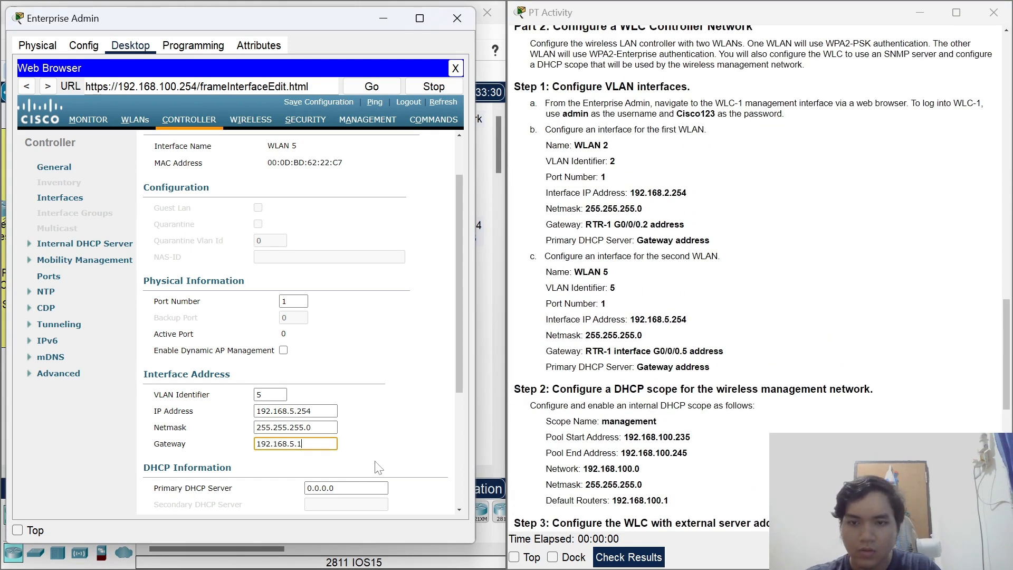
Set primary DHCP server 192.168.5.1, apply the WLAN 5 settings and confirm the warning.
{"action": "scroll", "coordinate": [693, 405], "scroll_direction": "down", "scroll_amount": 1}
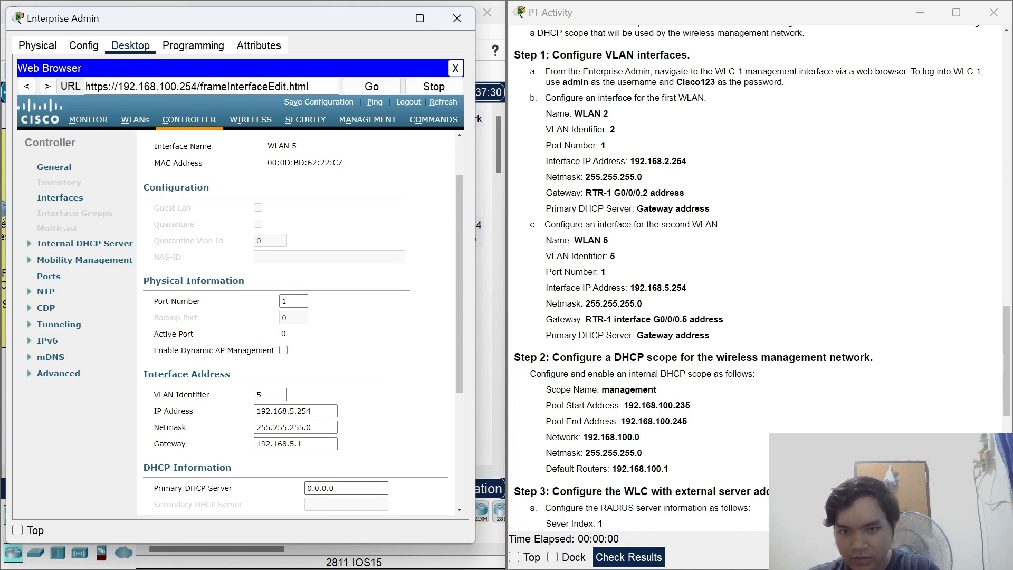
{"action": "key", "text": "Tab"}
{"action": "left_click", "coordinate": [416, 402]}
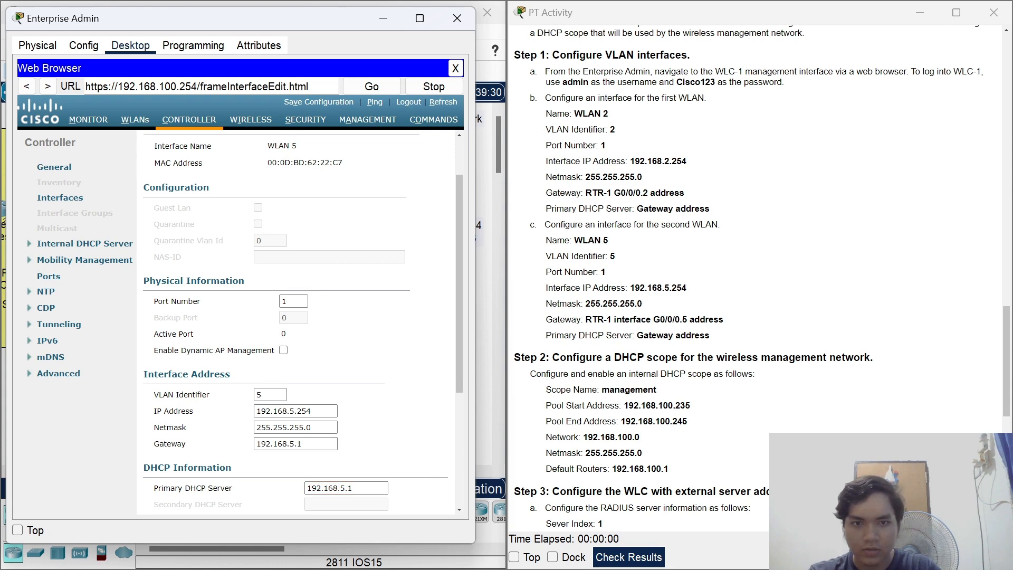
{"action": "scroll", "coordinate": [644, 311], "scroll_direction": "down", "scroll_amount": 1}
{"action": "scroll", "coordinate": [431, 293], "scroll_direction": "down", "scroll_amount": 1}
{"action": "scroll", "coordinate": [433, 298], "scroll_direction": "up", "scroll_amount": 2}
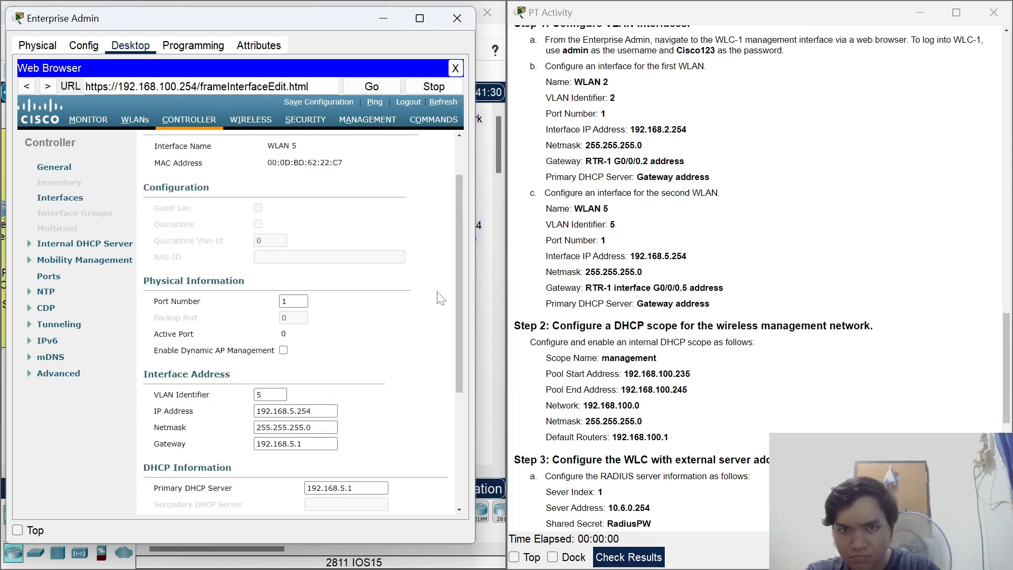
{"action": "left_click", "coordinate": [420, 143]}
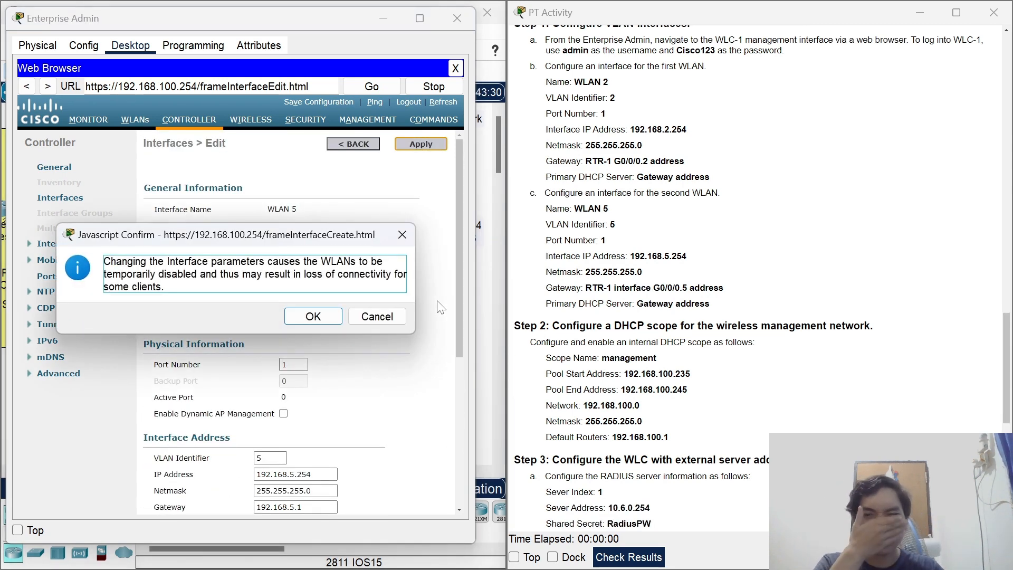
{"action": "left_click", "coordinate": [310, 321]}
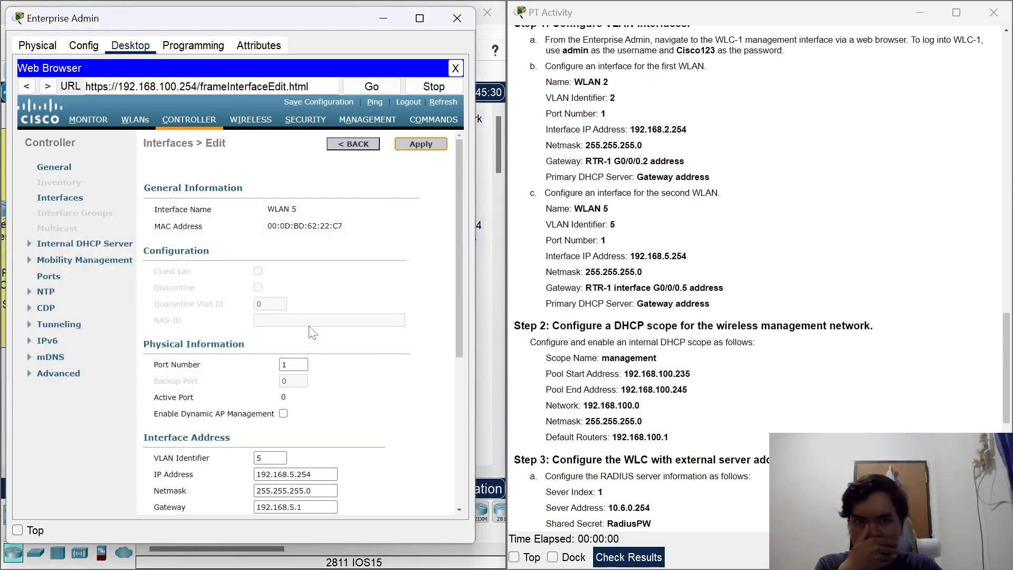
Open the Internal DHCP Server's DHCP Scopes list and start a new scope.
{"action": "scroll", "coordinate": [533, 293], "scroll_direction": "down", "scroll_amount": 2}
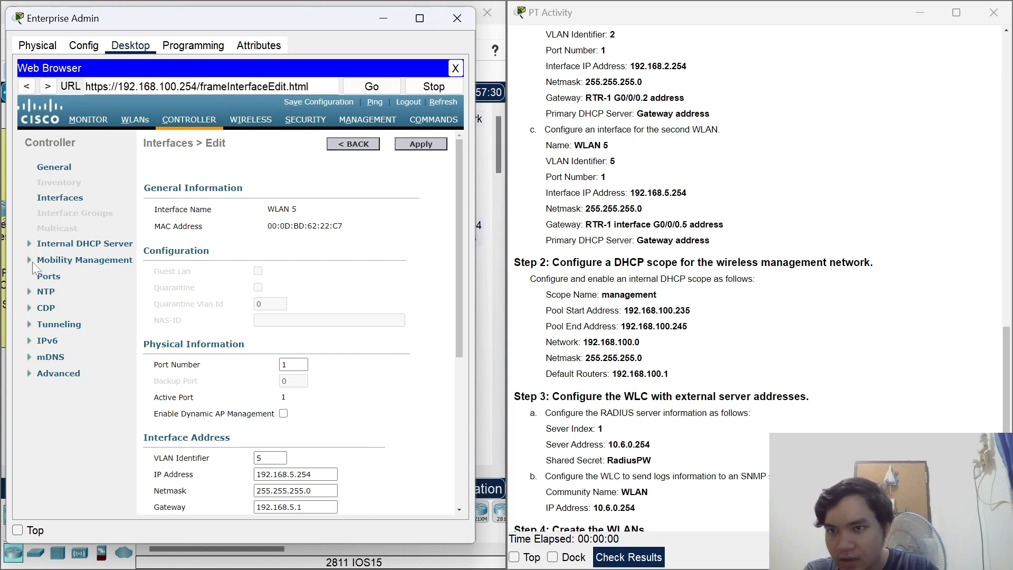
{"action": "left_click", "coordinate": [31, 245]}
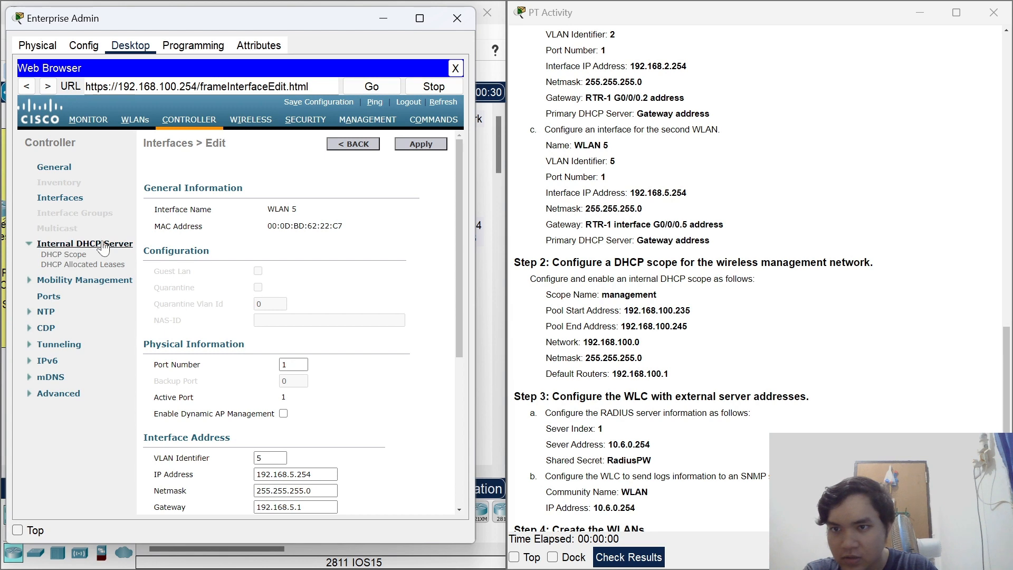
{"action": "left_click", "coordinate": [76, 255]}
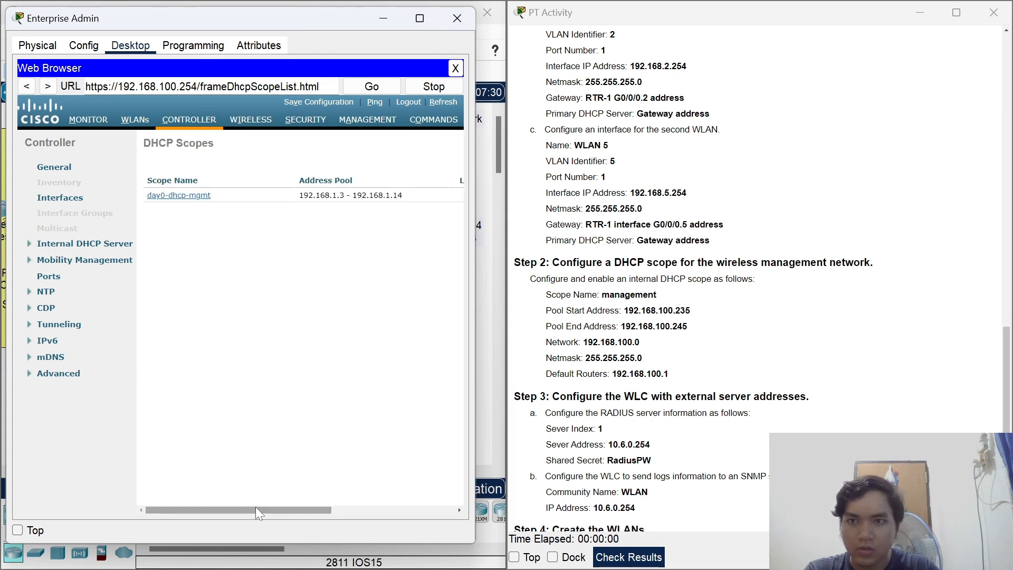
{"action": "left_click_drag", "start_coordinate": [257, 511], "coordinate": [380, 510]}
{"action": "left_click", "coordinate": [441, 145]}
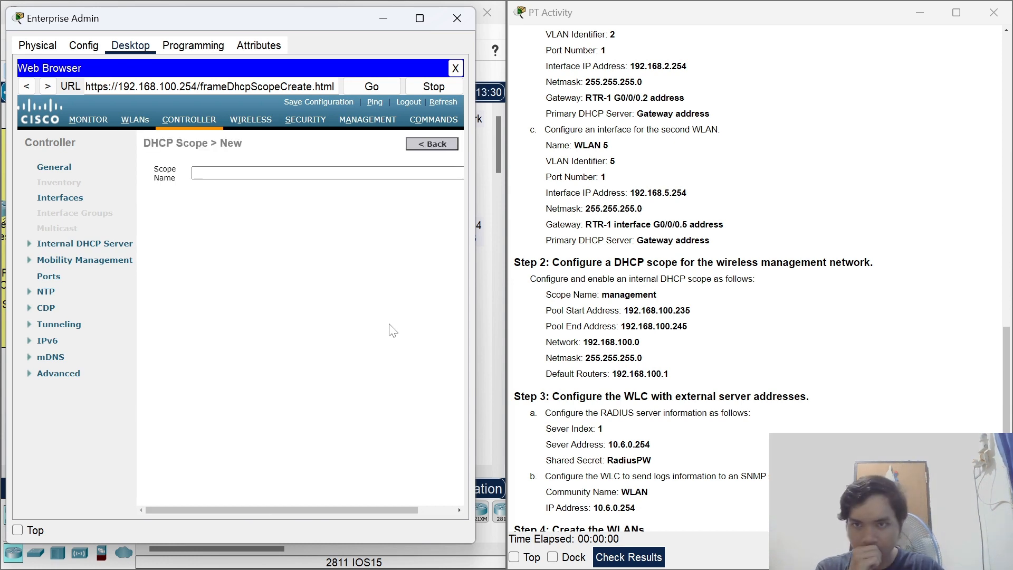
Name the scope 'management', apply it, and open it for editing.
{"action": "left_click", "coordinate": [195, 173]}
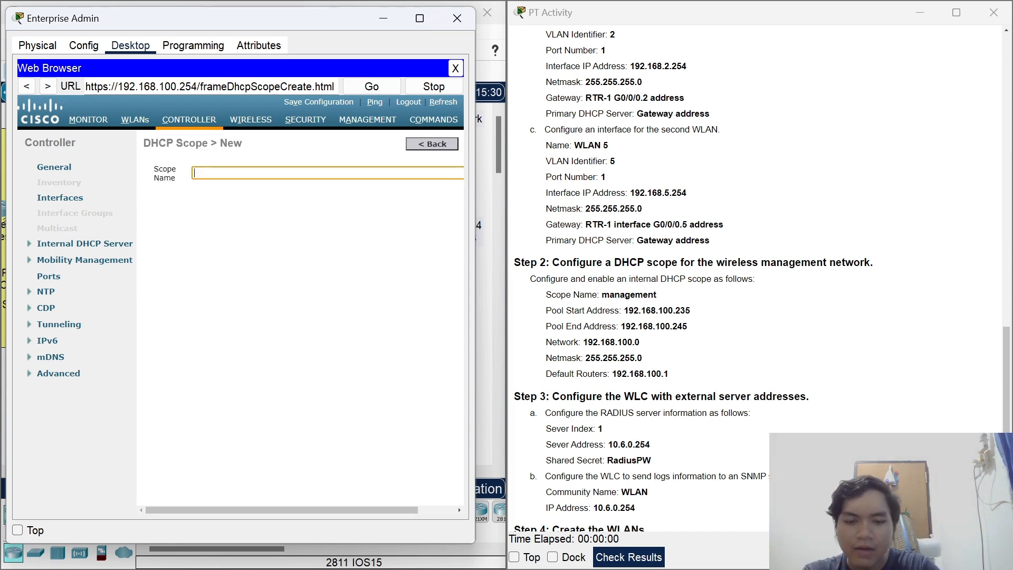
{"action": "type", "text": "managemnt"}
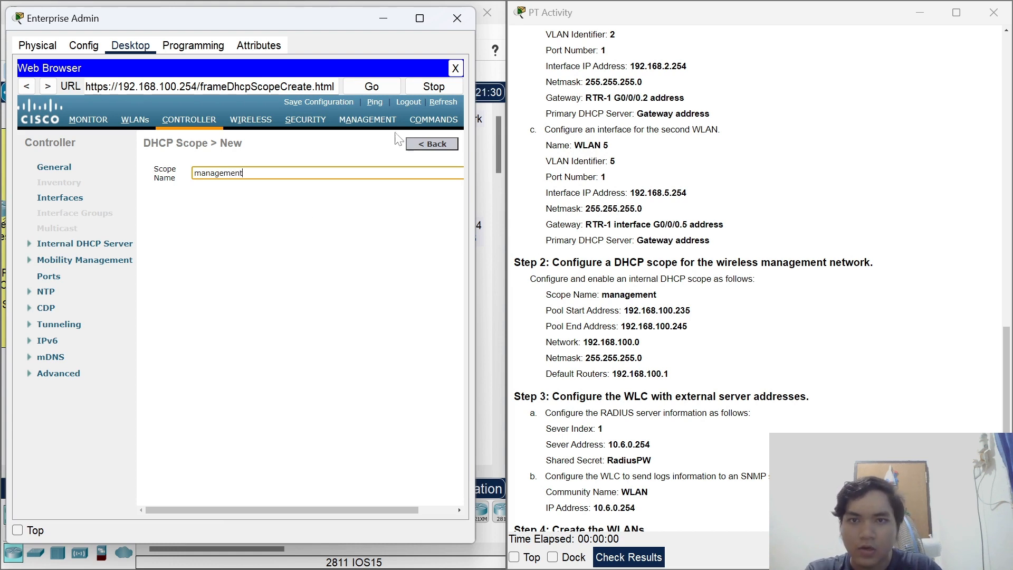
{"action": "scroll", "coordinate": [410, 217], "scroll_direction": "right", "scroll_amount": 2}
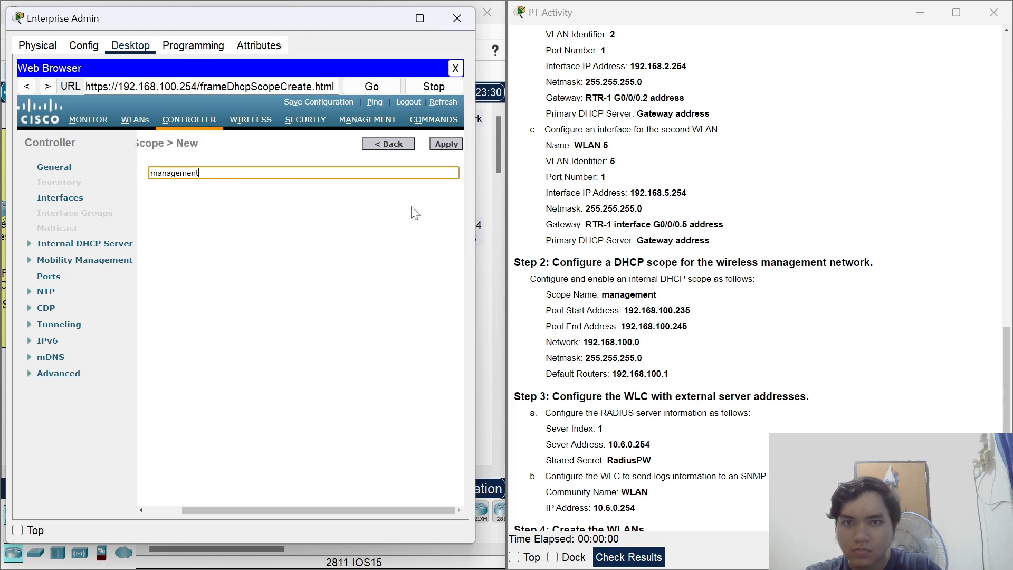
{"action": "left_click", "coordinate": [445, 147]}
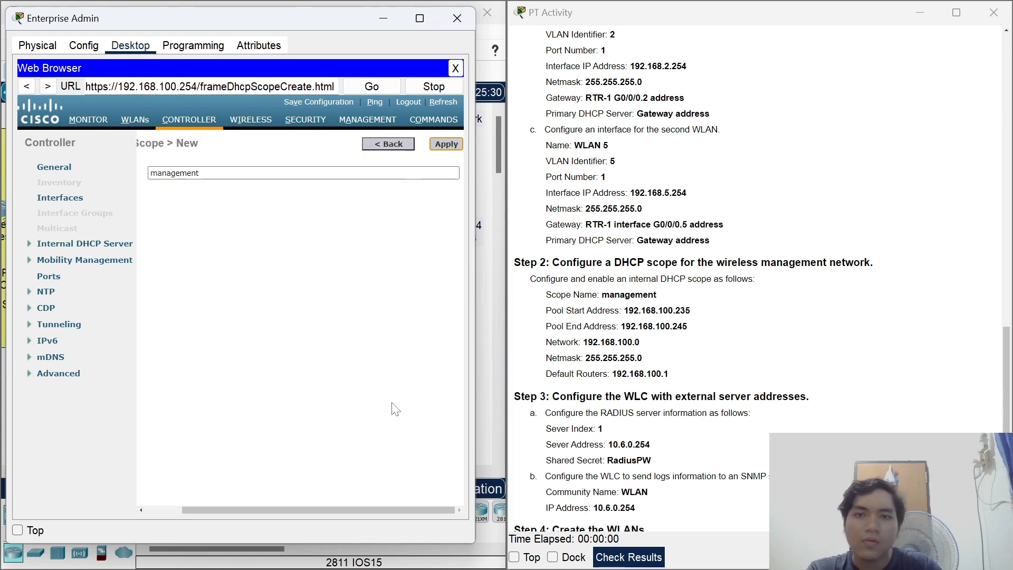
{"action": "left_click_drag", "start_coordinate": [479, 276], "coordinate": [497, 276]}
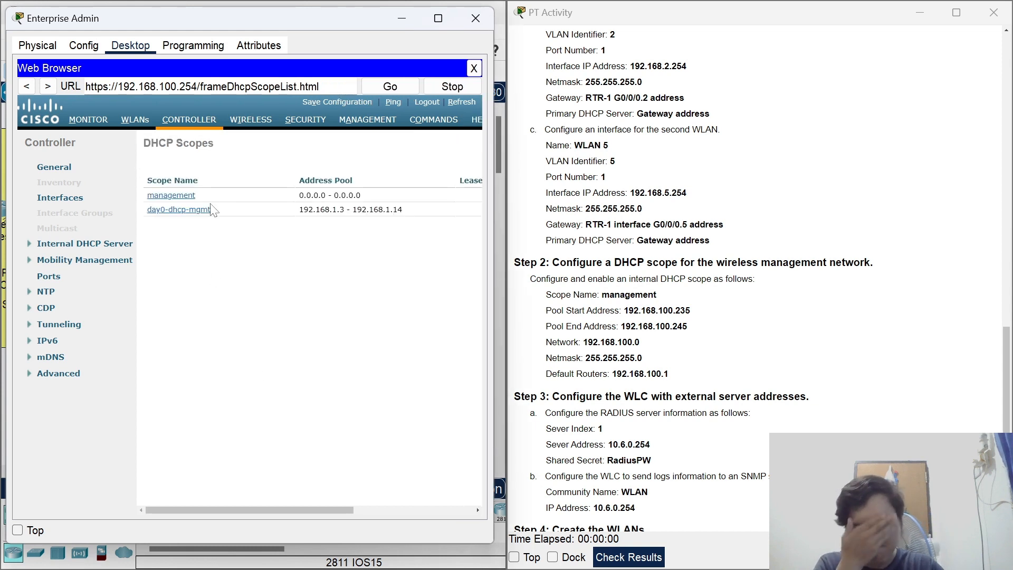
{"action": "left_click", "coordinate": [185, 196]}
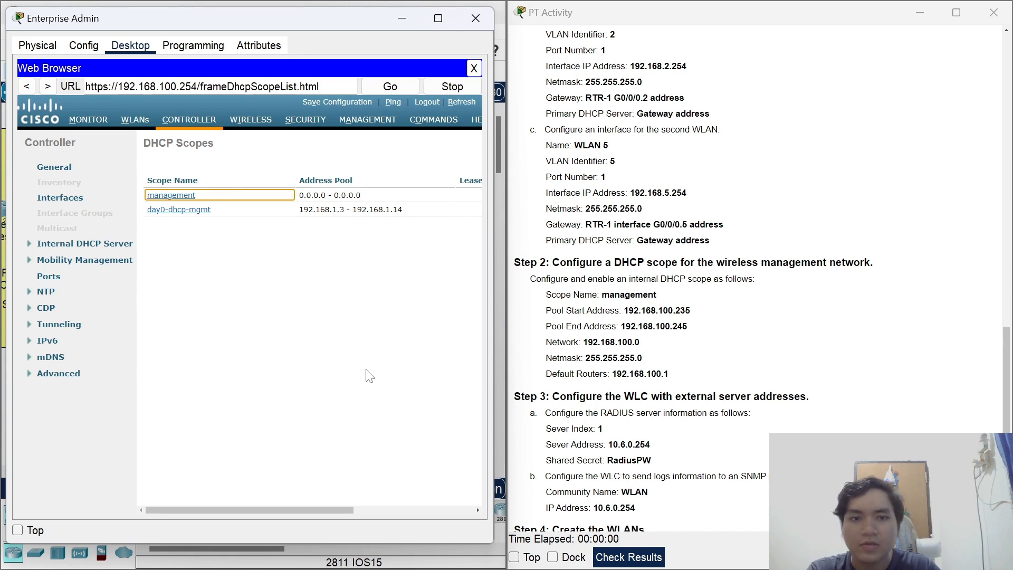
Set the management scope's address pool to 192.168.100.235 - 192.168.100.245.
{"action": "left_click", "coordinate": [248, 198]}
{"action": "key", "text": "ctrl+a"}
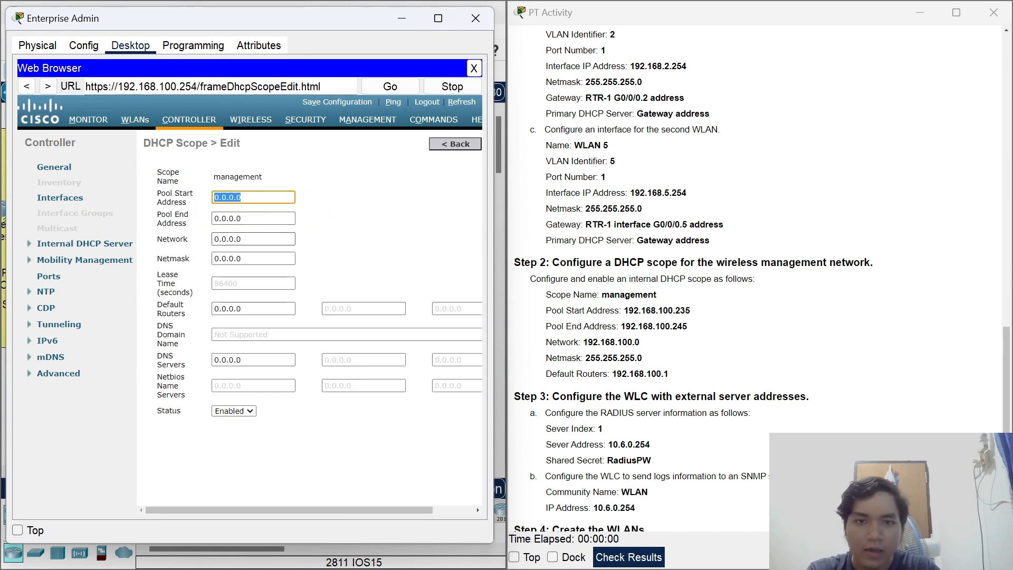
{"action": "type", "text": "192.168"}
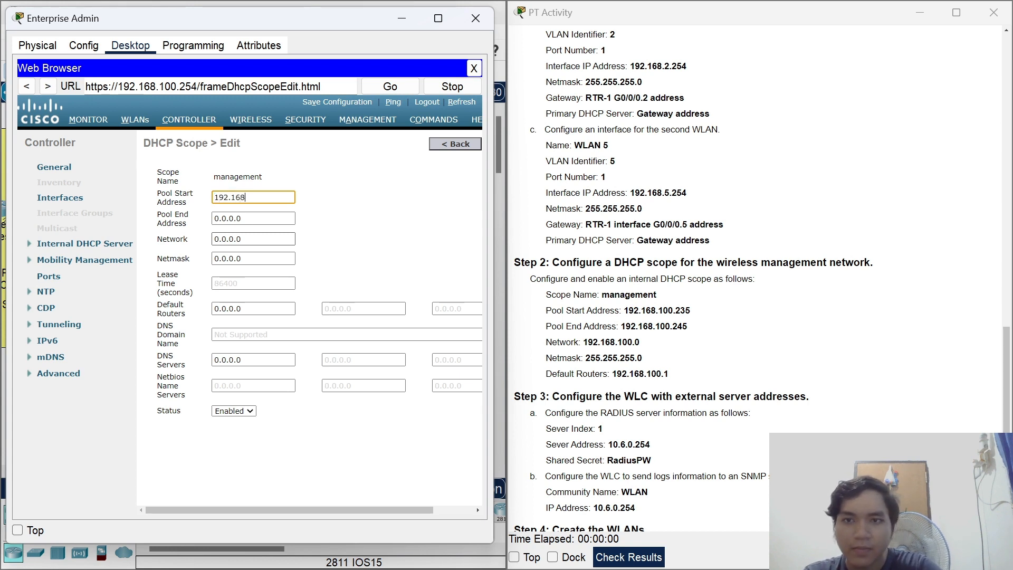
{"action": "type", "text": ".100.1"}
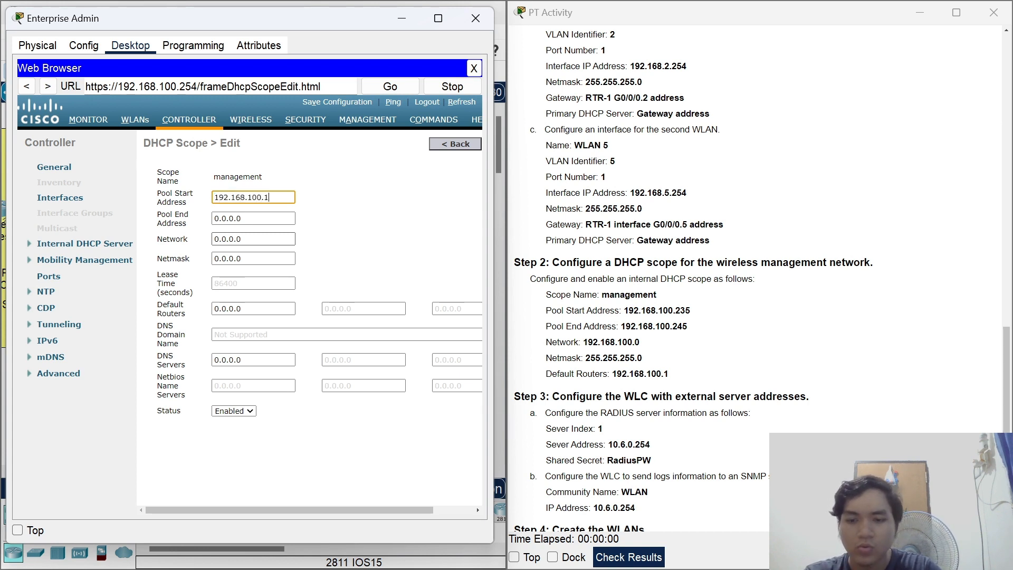
{"action": "type", "text": "235"}
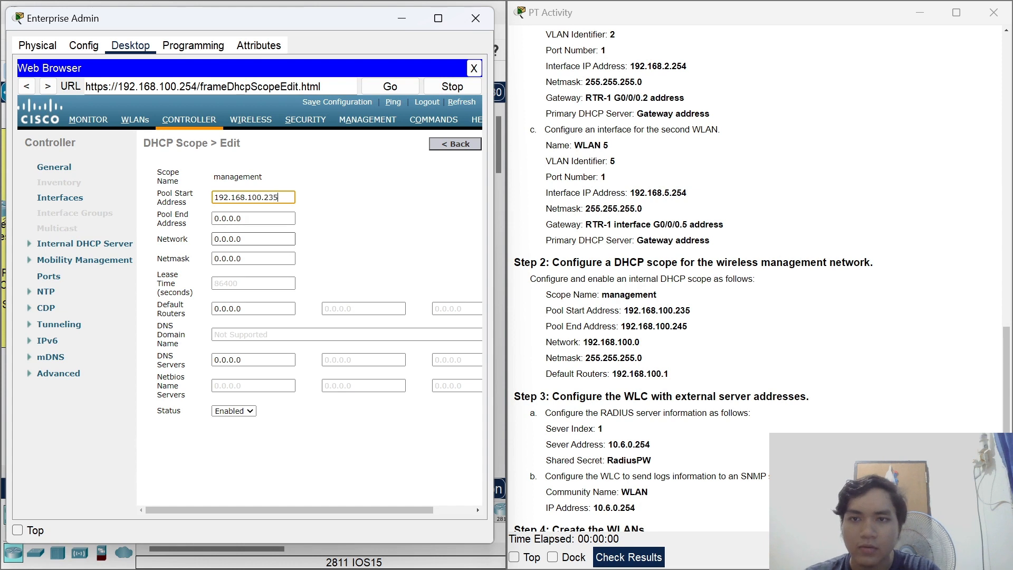
{"action": "key", "text": "ctrl+a"}
{"action": "key", "text": "ctrl+c"}
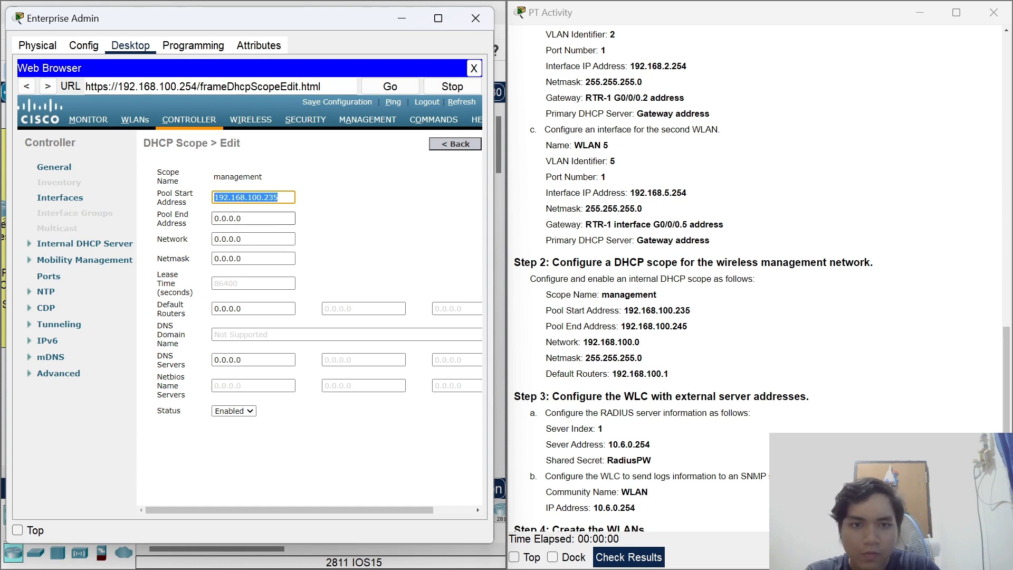
{"action": "left_click_drag", "start_coordinate": [254, 219], "coordinate": [195, 221]}
{"action": "key", "text": "ctrl+v"}
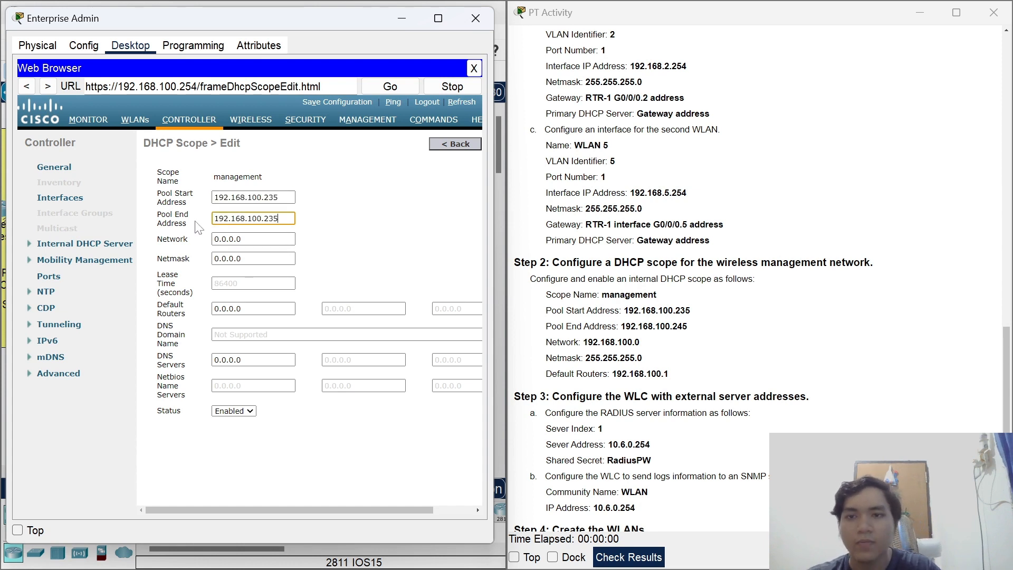
{"action": "key", "text": "BackSpace"}
{"action": "type", "text": "45"}
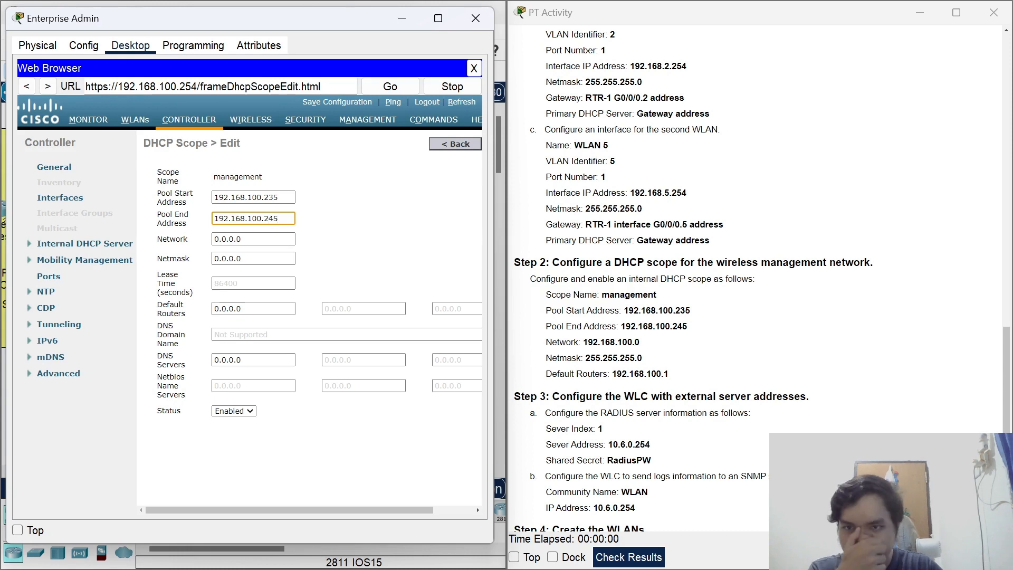
{"action": "left_click", "coordinate": [420, 214]}
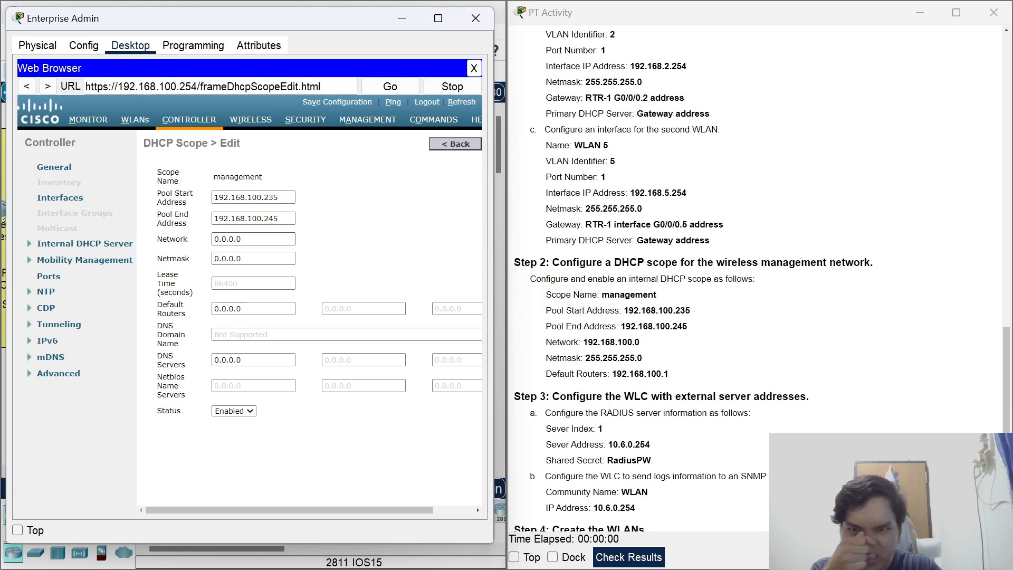
Set the scope's network to 192.168.100.0 and netmask to 255.255.255.0.
{"action": "left_click_drag", "start_coordinate": [251, 239], "coordinate": [182, 240]}
{"action": "key", "text": "ctrl+v"}
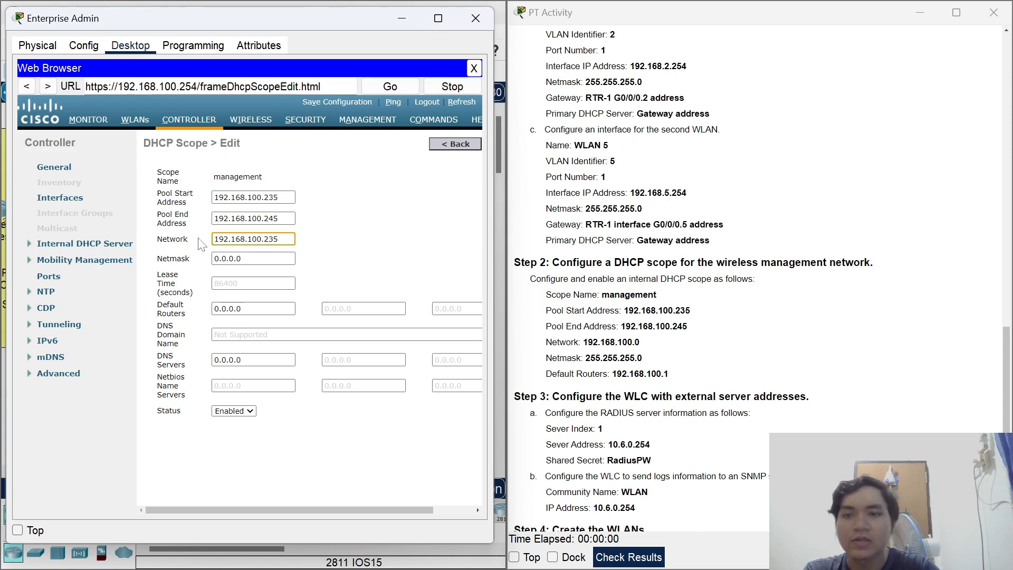
{"action": "key", "text": "BackSpace"}
{"action": "key", "text": "BackSpace"}
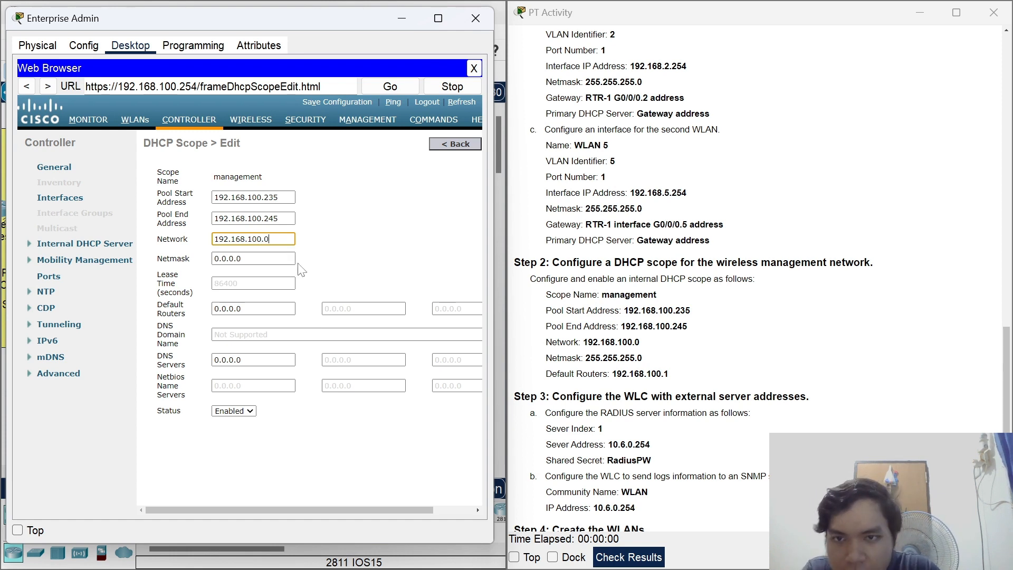
{"action": "left_click_drag", "start_coordinate": [293, 258], "coordinate": [207, 270]}
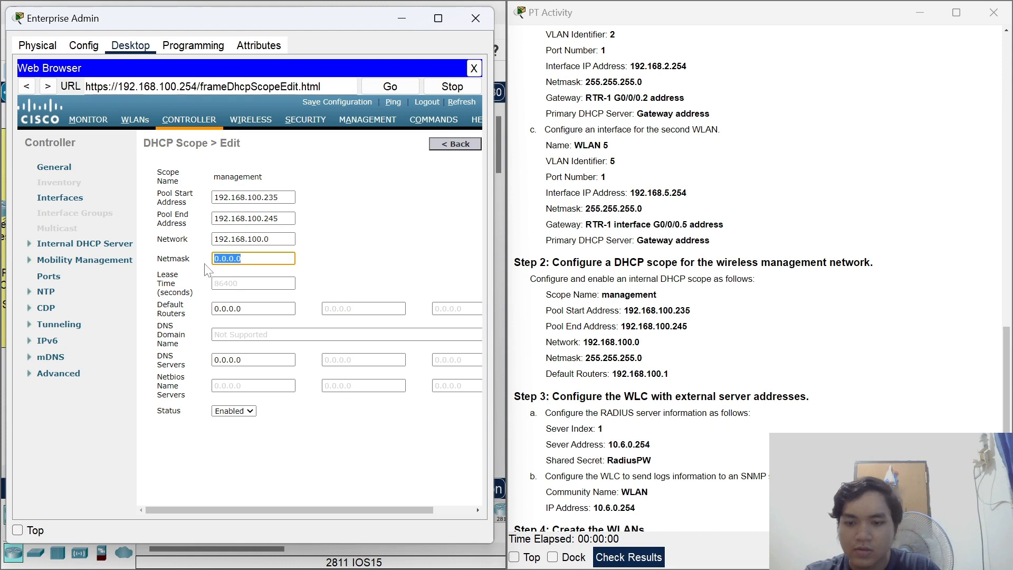
{"action": "type", "text": "255.255.255"}
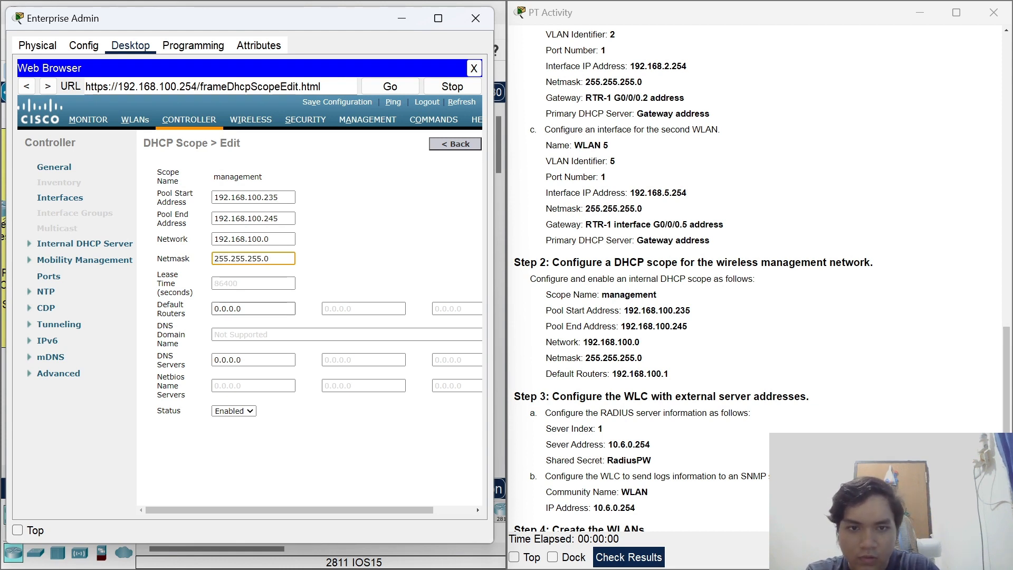
Add default router 192.168.100.1 and apply the management scope.
{"action": "left_click", "coordinate": [264, 309]}
{"action": "key", "text": "ctrl+a"}
{"action": "key", "text": "ctrl+v"}
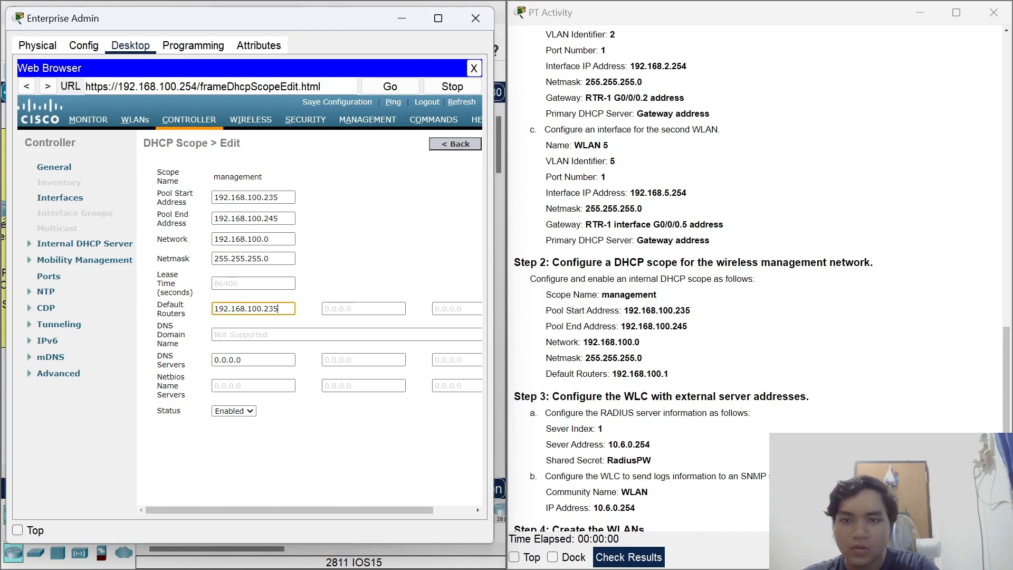
{"action": "type", "text": "1"}
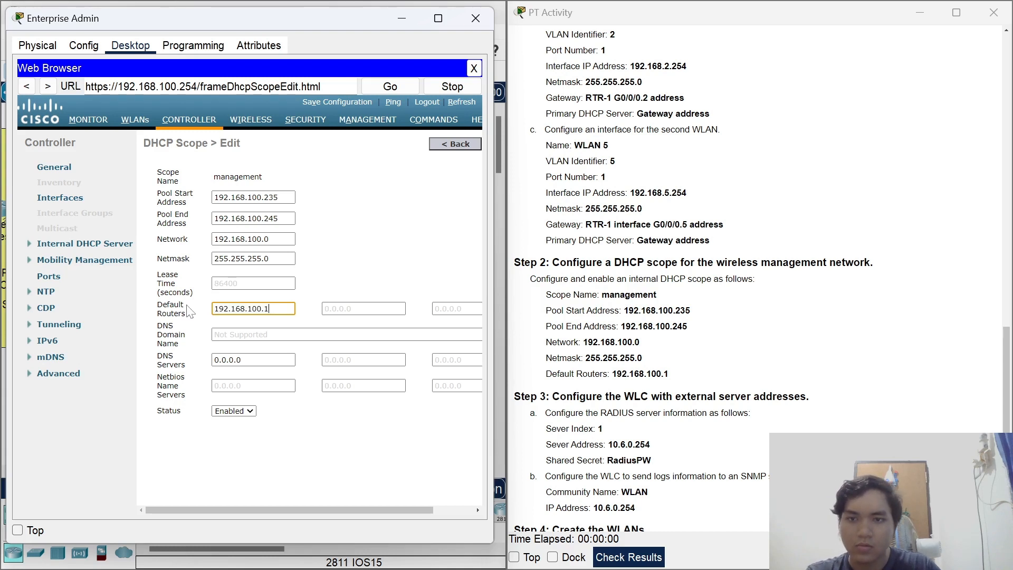
{"action": "left_click", "coordinate": [431, 261]}
{"action": "left_click_drag", "start_coordinate": [299, 507], "coordinate": [362, 505]}
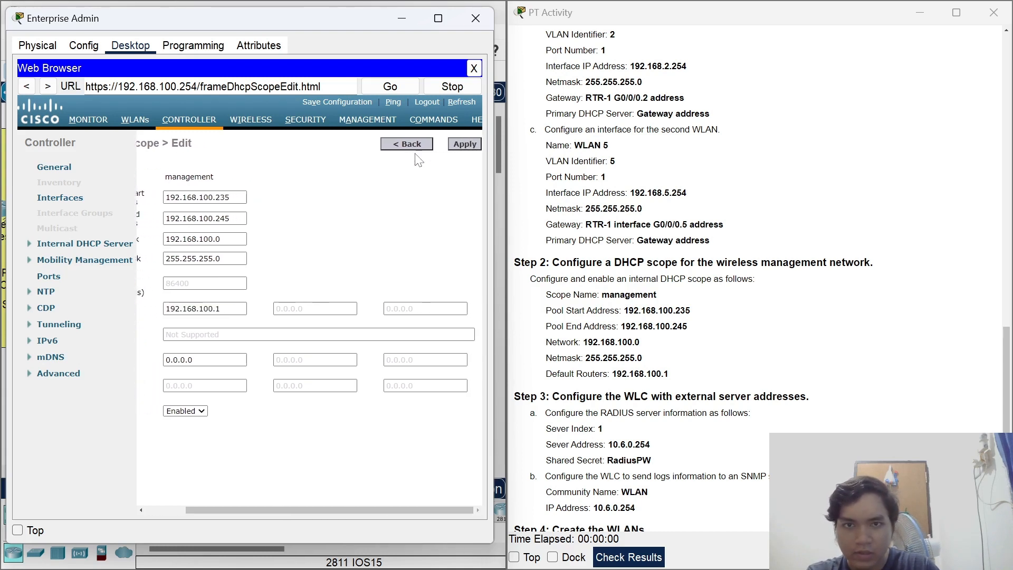
{"action": "left_click", "coordinate": [474, 148]}
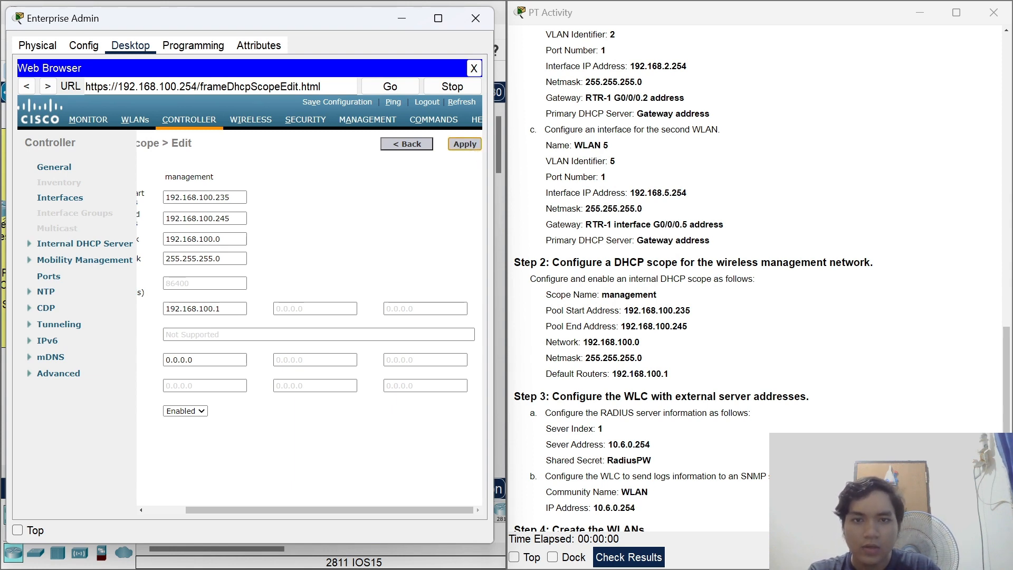
{"action": "scroll", "coordinate": [794, 379], "scroll_direction": "down", "scroll_amount": 2}
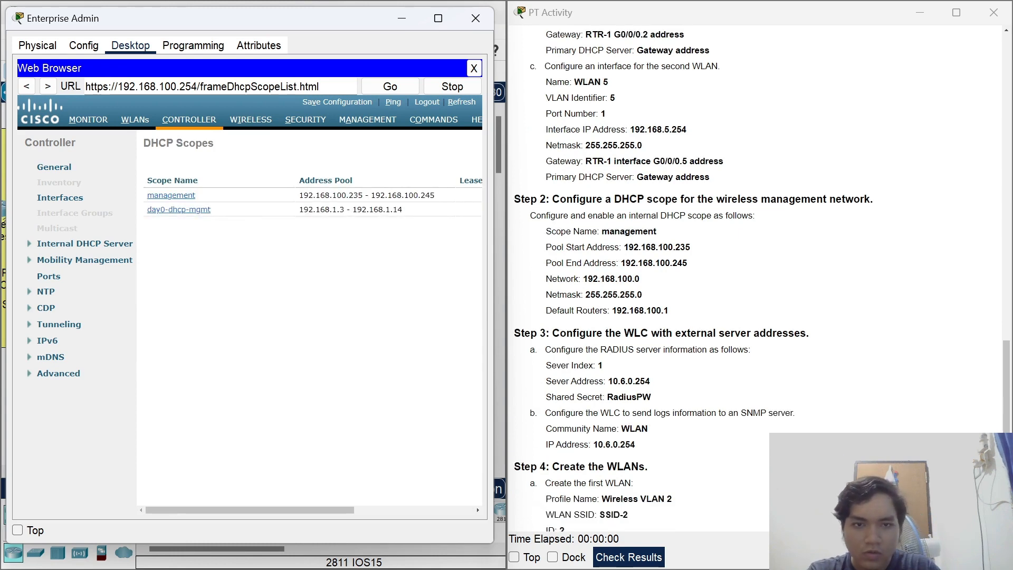
Switch to the SECURITY menu to reach the RADIUS Authentication Servers page.
{"action": "left_click", "coordinate": [615, 557]}
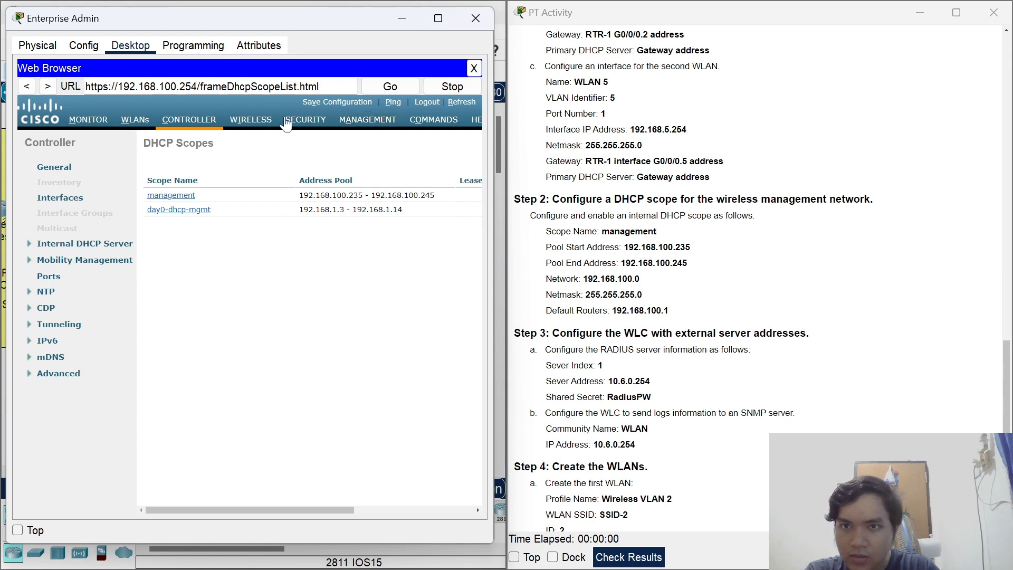
{"action": "left_click", "coordinate": [318, 122]}
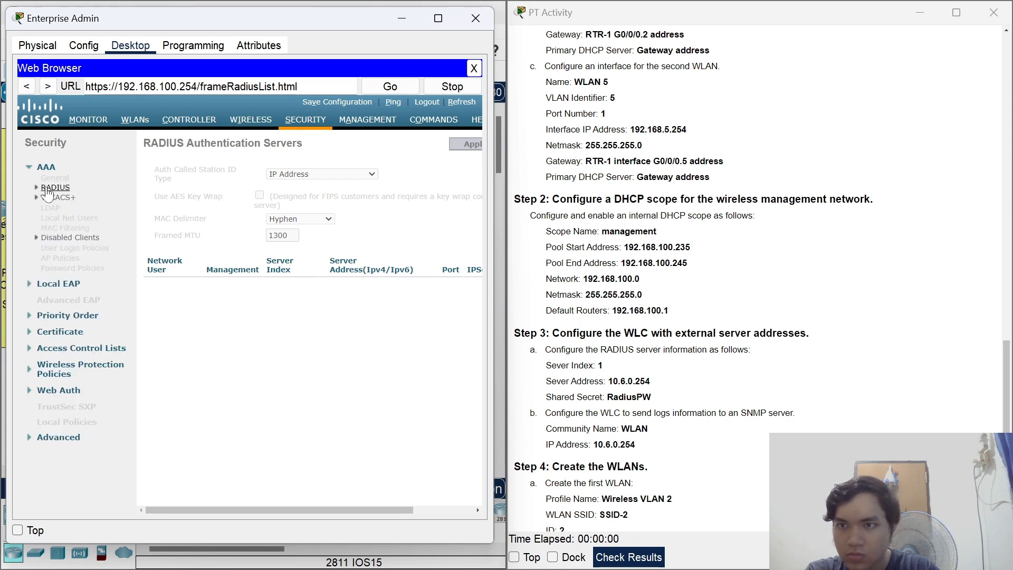
Start a new RADIUS authentication server entry with New....
{"action": "left_click_drag", "start_coordinate": [306, 508], "coordinate": [366, 508]}
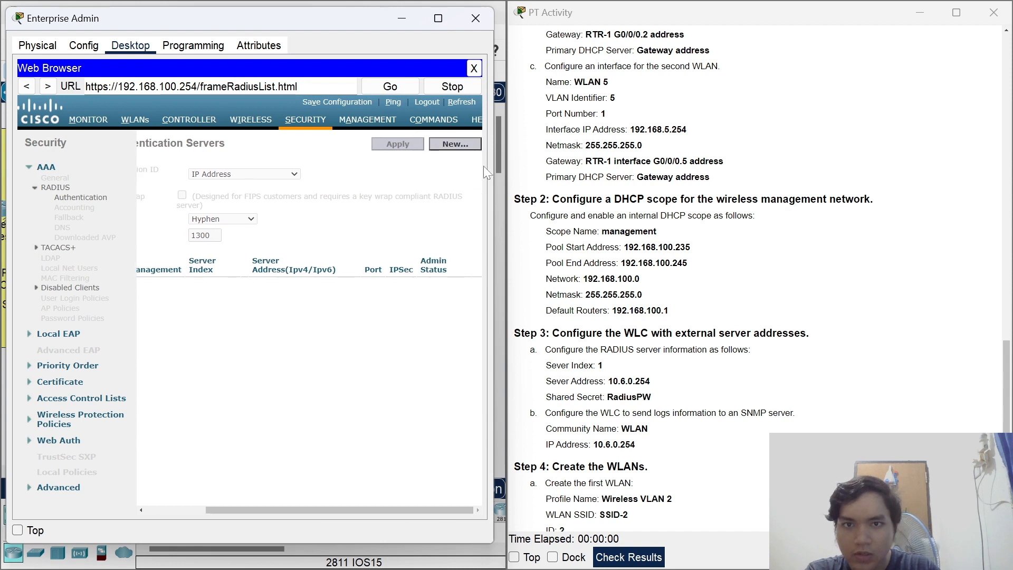
{"action": "left_click", "coordinate": [453, 144]}
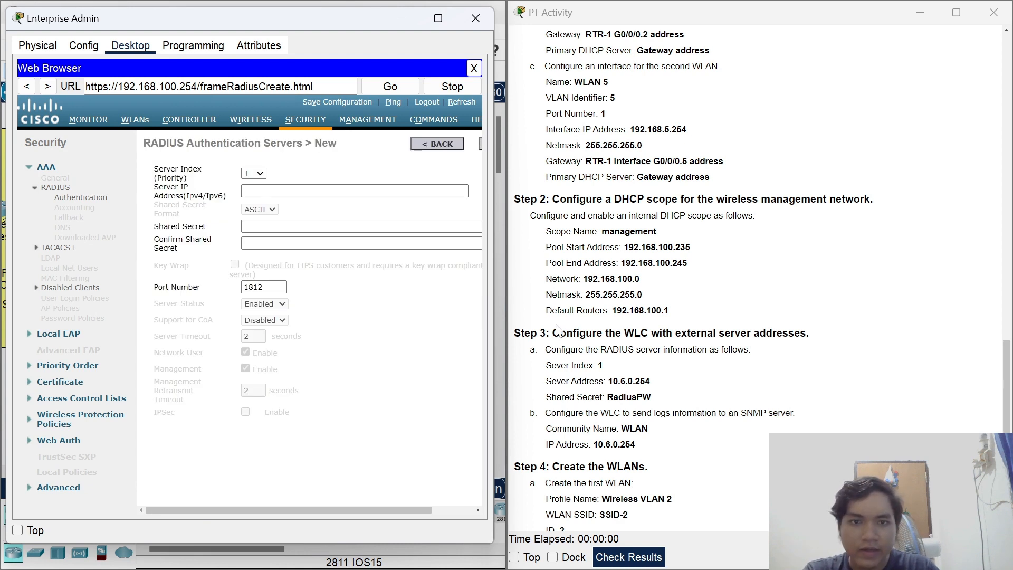
Add RADIUS server 10.6.0.254, entering the shared secret in both secret fields, and apply.
{"action": "left_click", "coordinate": [277, 190]}
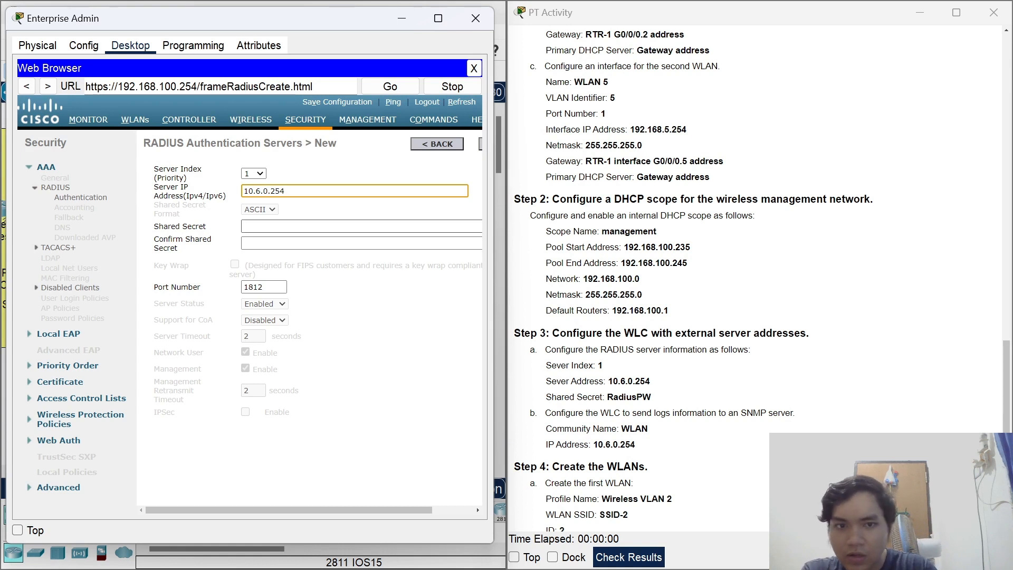
{"action": "left_click", "coordinate": [244, 226]}
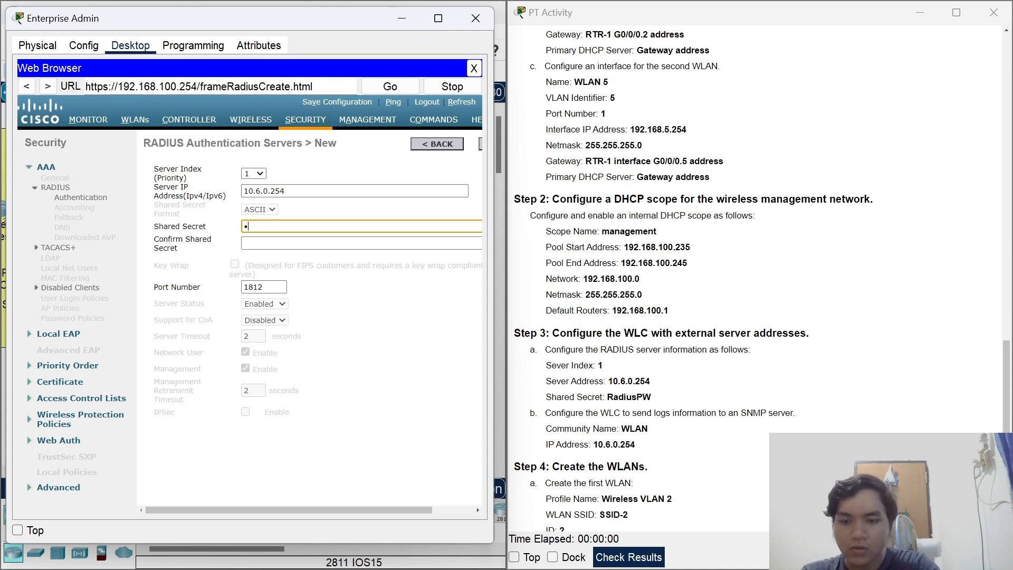
{"action": "type", "text": "Radius"}
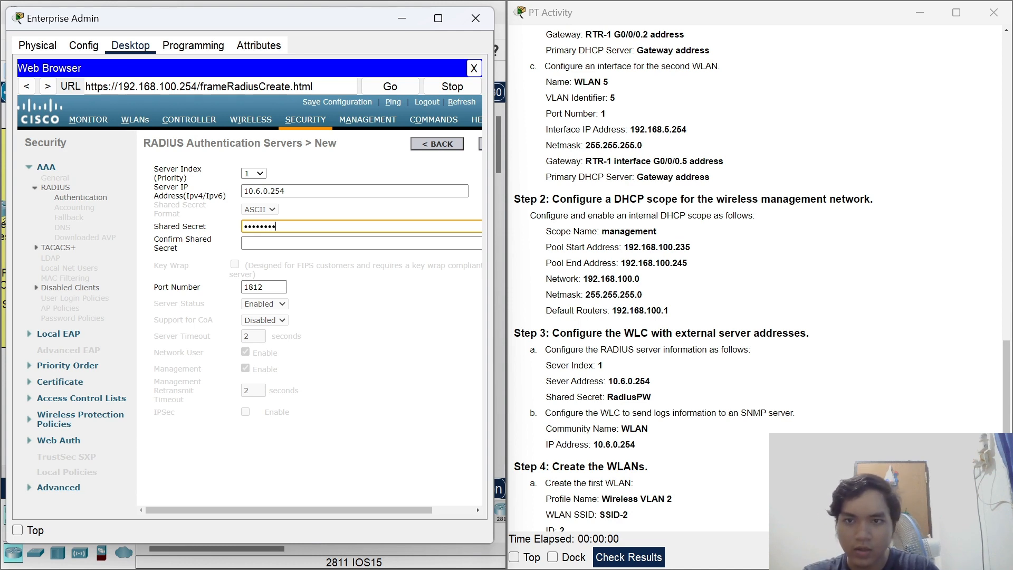
{"action": "left_click", "coordinate": [244, 244]}
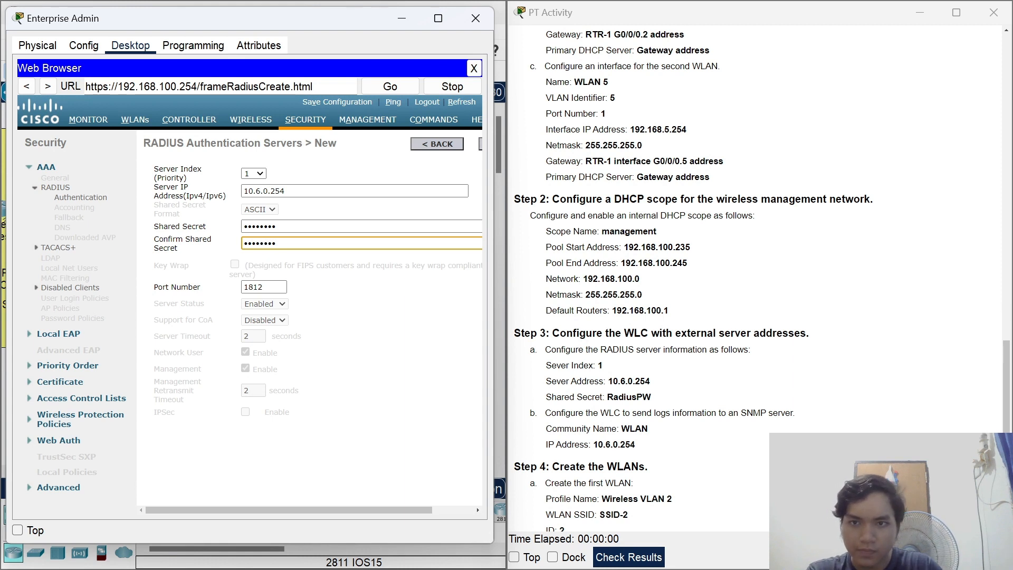
{"action": "type", "text": "RadiusPW"}
{"action": "left_click_drag", "start_coordinate": [373, 509], "coordinate": [435, 506]}
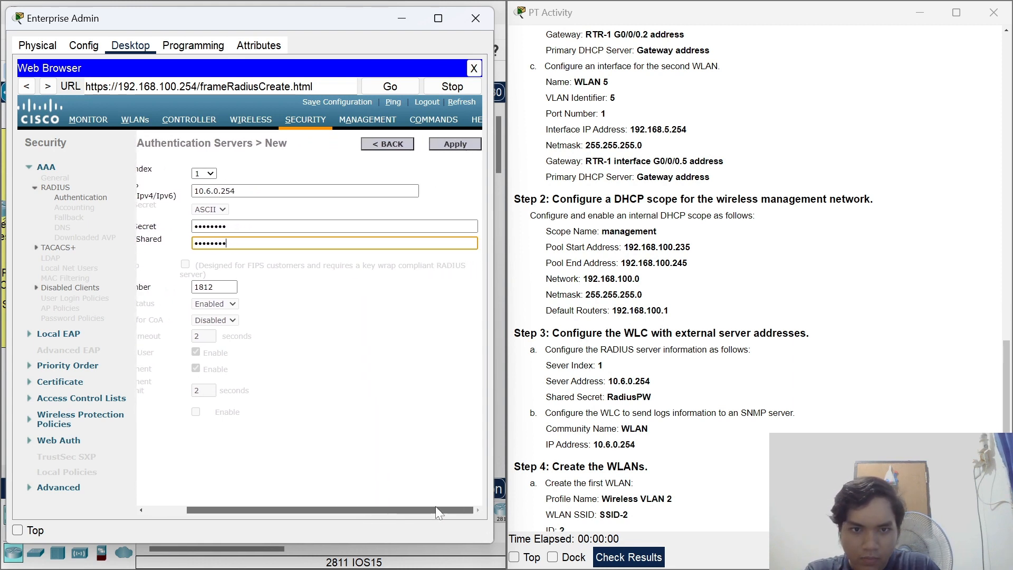
{"action": "left_click", "coordinate": [455, 146]}
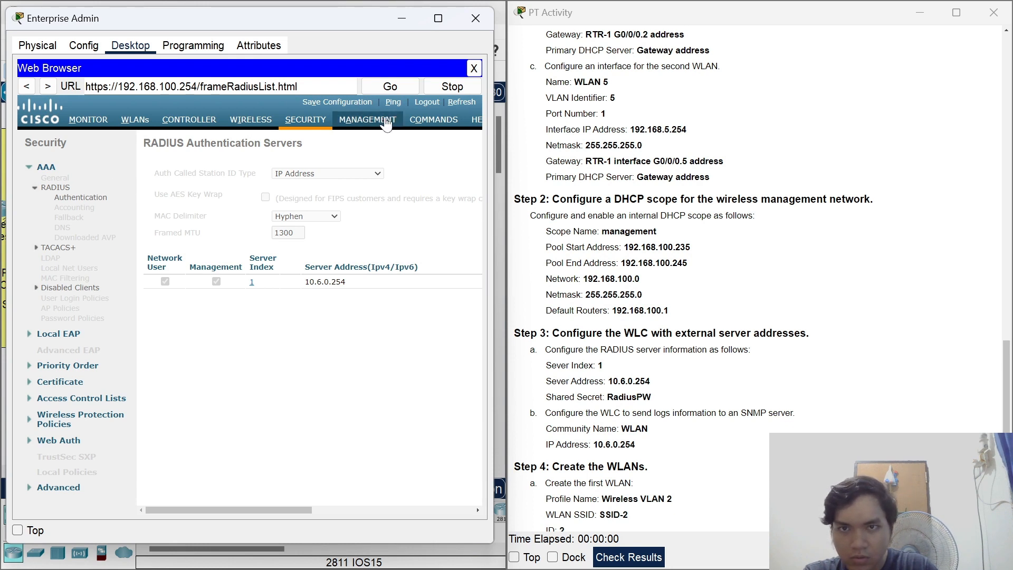
Go to Management > SNMP > Trap Receivers to view the empty receiver list.
{"action": "left_click", "coordinate": [357, 126]}
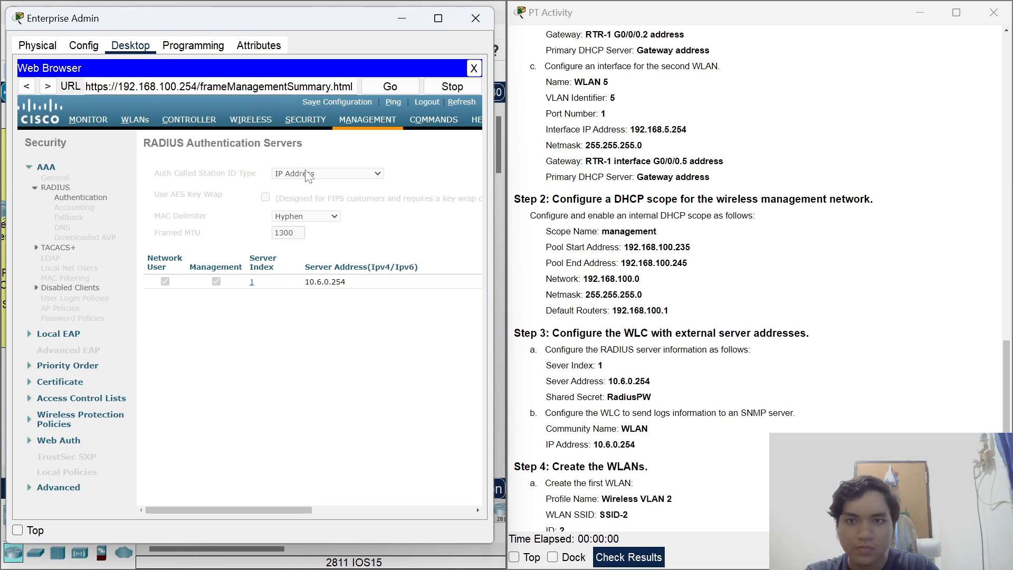
{"action": "left_click", "coordinate": [33, 181]}
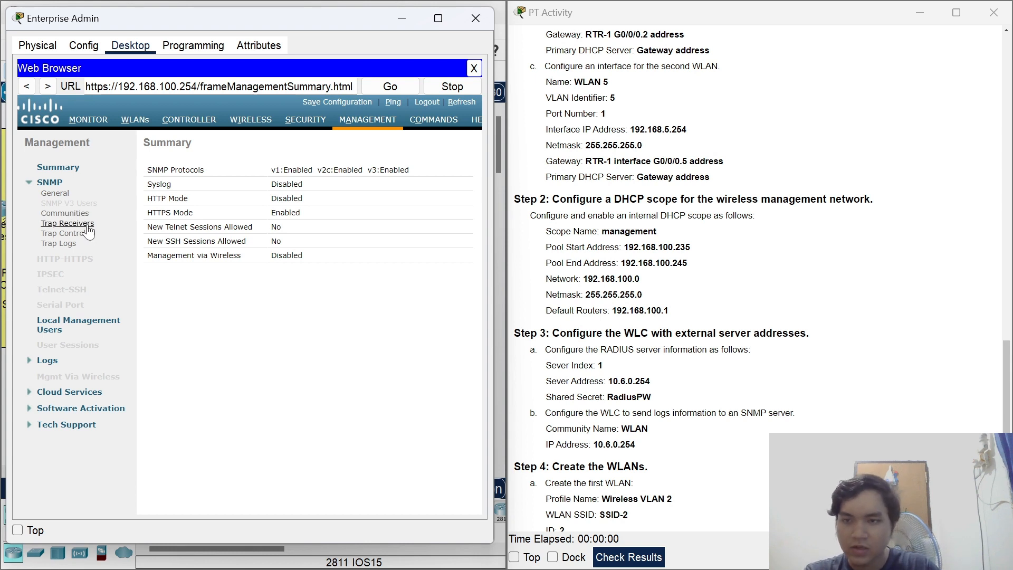
{"action": "left_click", "coordinate": [68, 223]}
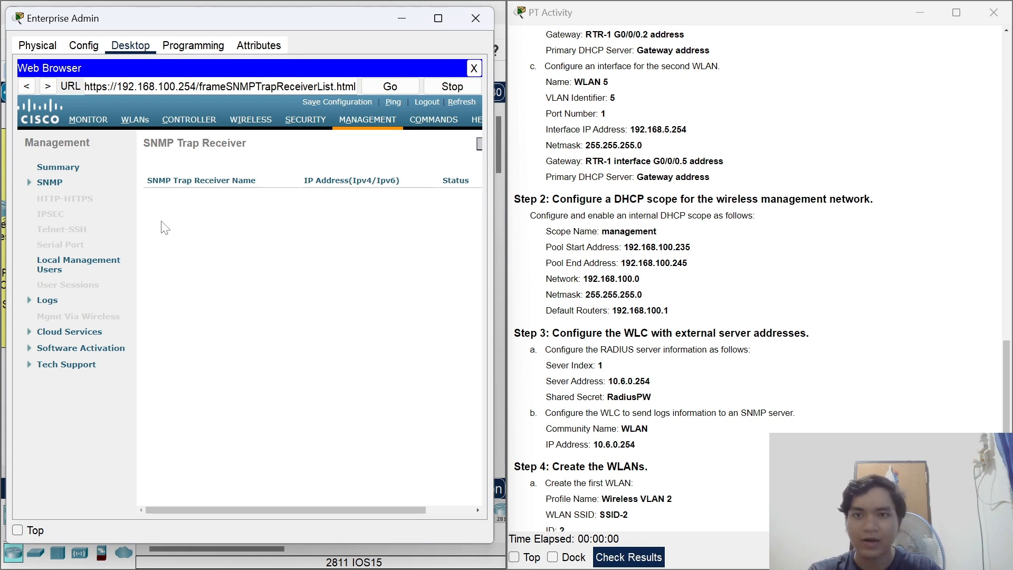
{"action": "left_click_drag", "start_coordinate": [207, 512], "coordinate": [361, 503]}
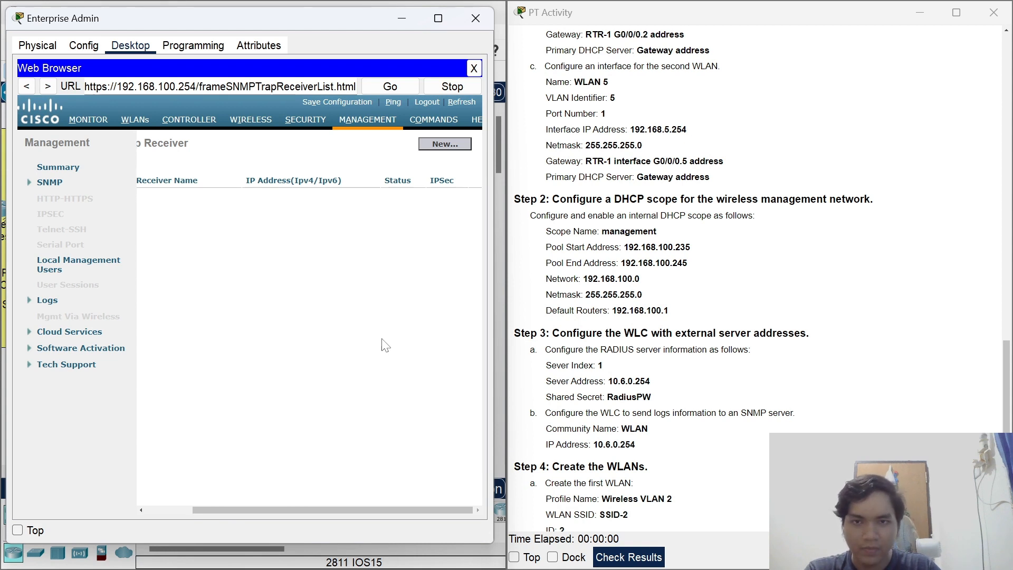
Add trap receiver with community name WLAN at IP 10.6.0.254 and apply.
{"action": "left_click", "coordinate": [447, 147]}
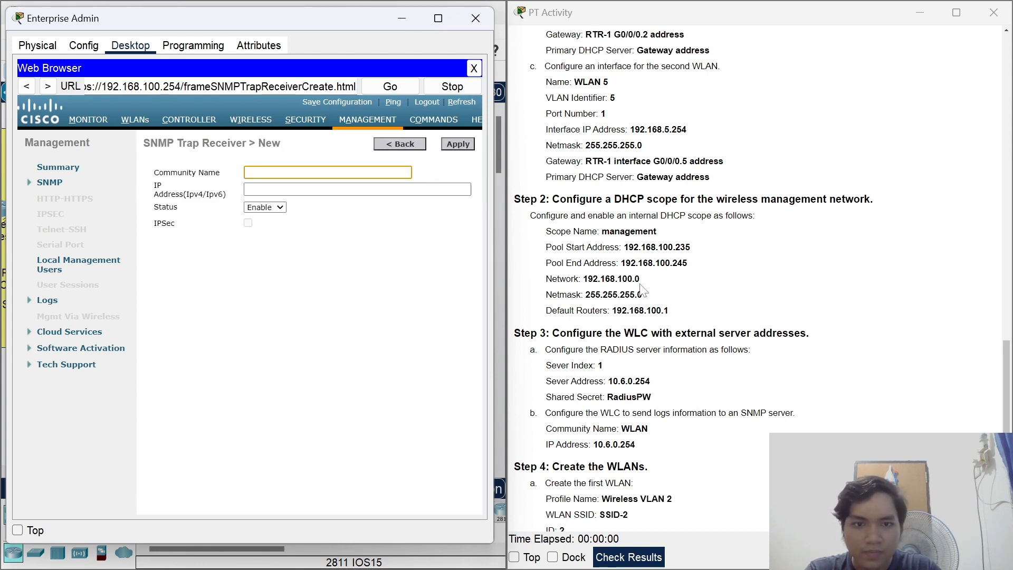
{"action": "type", "text": "WLAN"}
{"action": "key", "text": "Tab"}
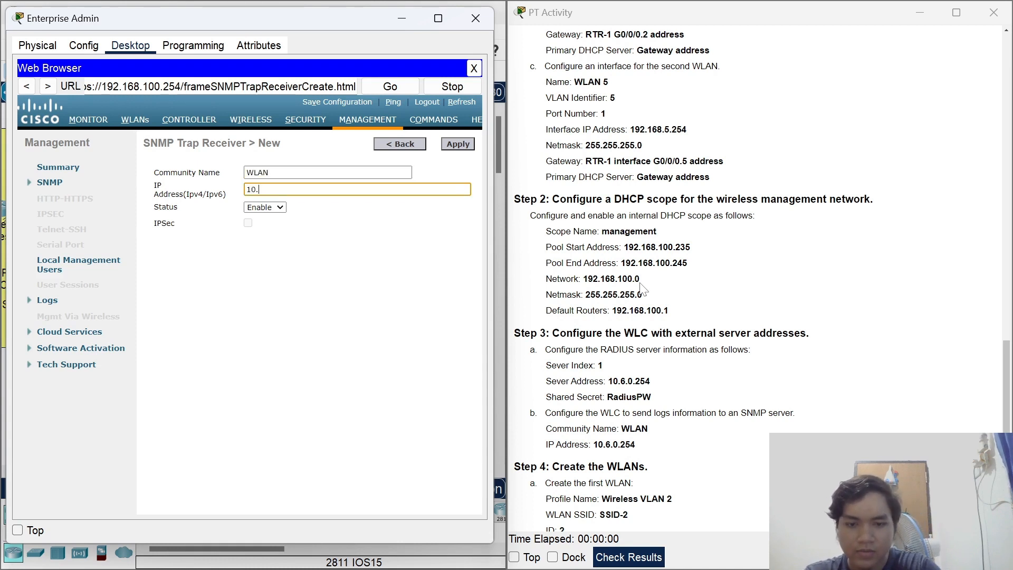
{"action": "type", "text": "10.6.0254"}
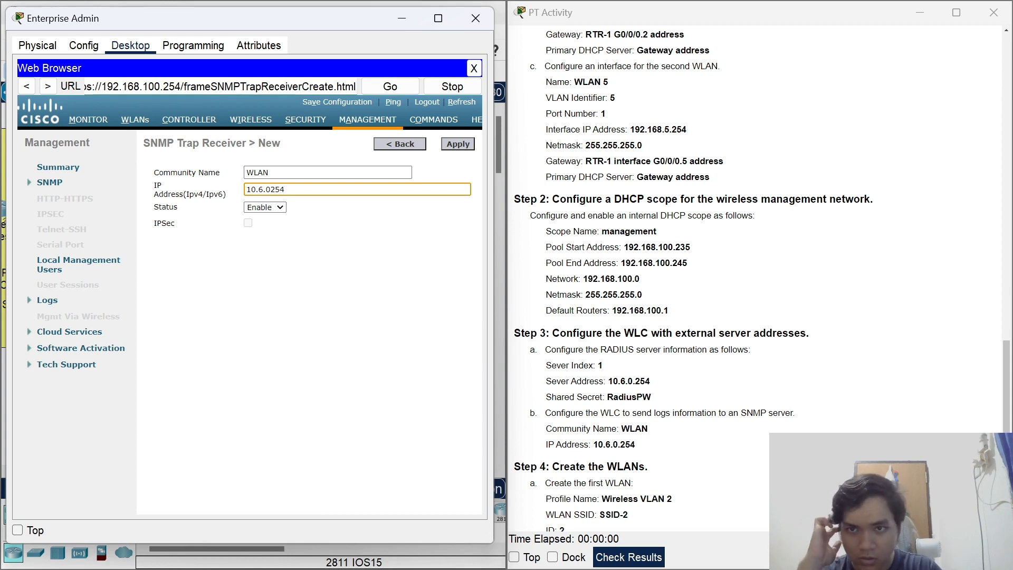
{"action": "key", "text": "Left"}
{"action": "key", "text": "Left"}
{"action": "type", "text": "."}
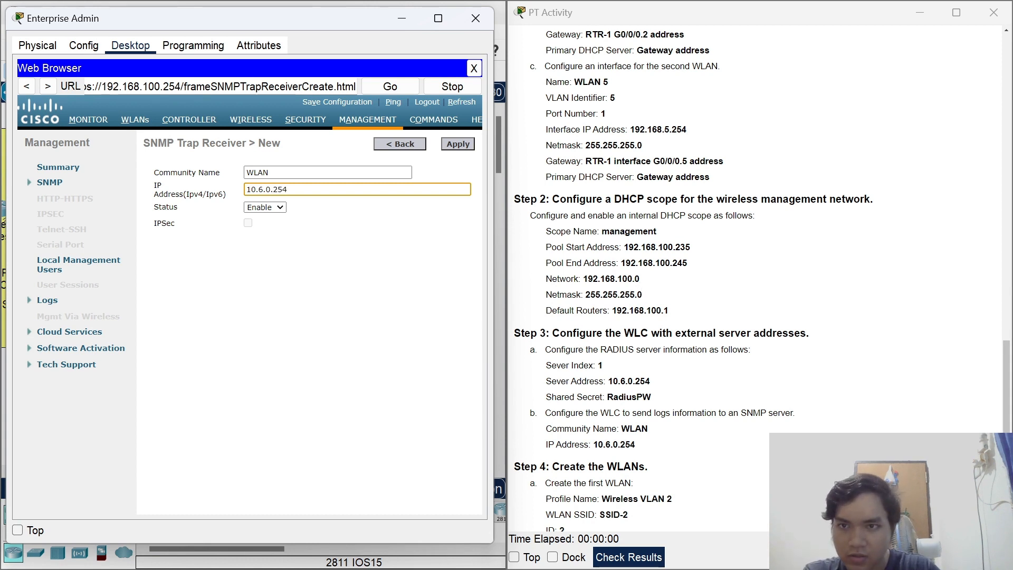
{"action": "left_click", "coordinate": [388, 373]}
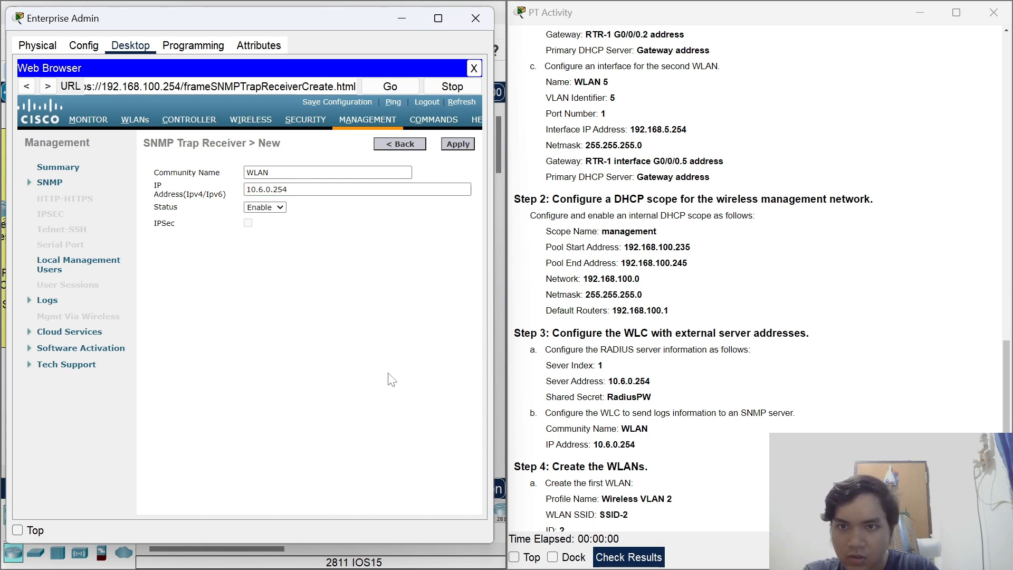
{"action": "left_click", "coordinate": [458, 147]}
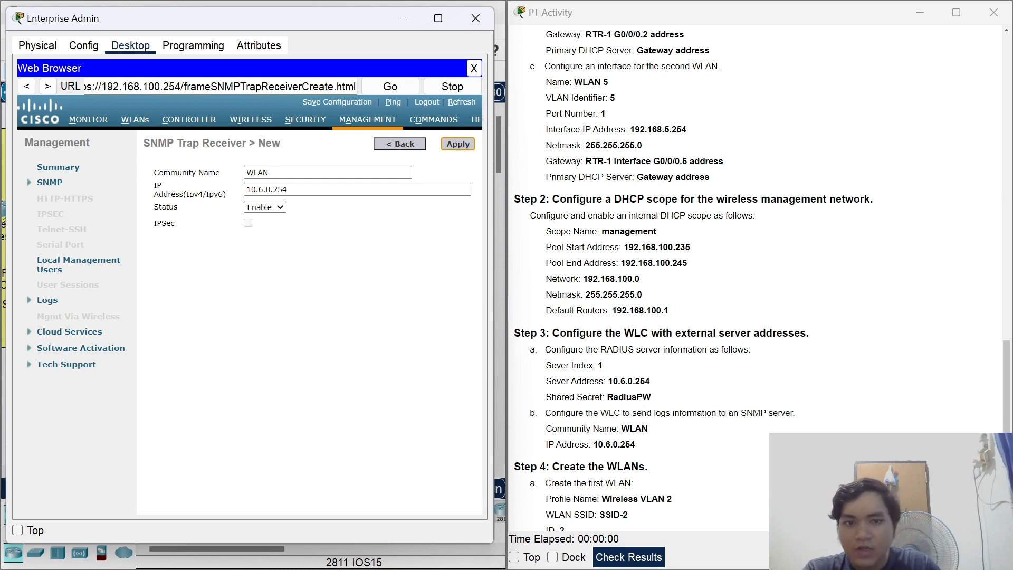
{"action": "scroll", "coordinate": [761, 281], "scroll_direction": "down", "scroll_amount": 2}
{"action": "scroll", "coordinate": [613, 284], "scroll_direction": "down", "scroll_amount": 3}
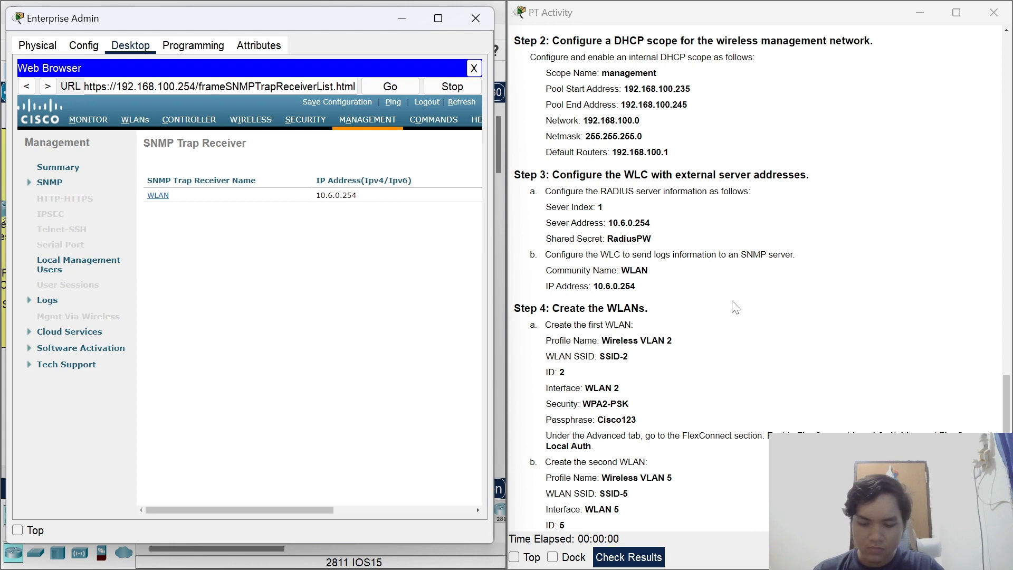
From the WLANs page, create profile 'Wireless VLAN 2' with SSID 'SSID-2' and WLAN ID 2.
{"action": "left_click", "coordinate": [143, 126]}
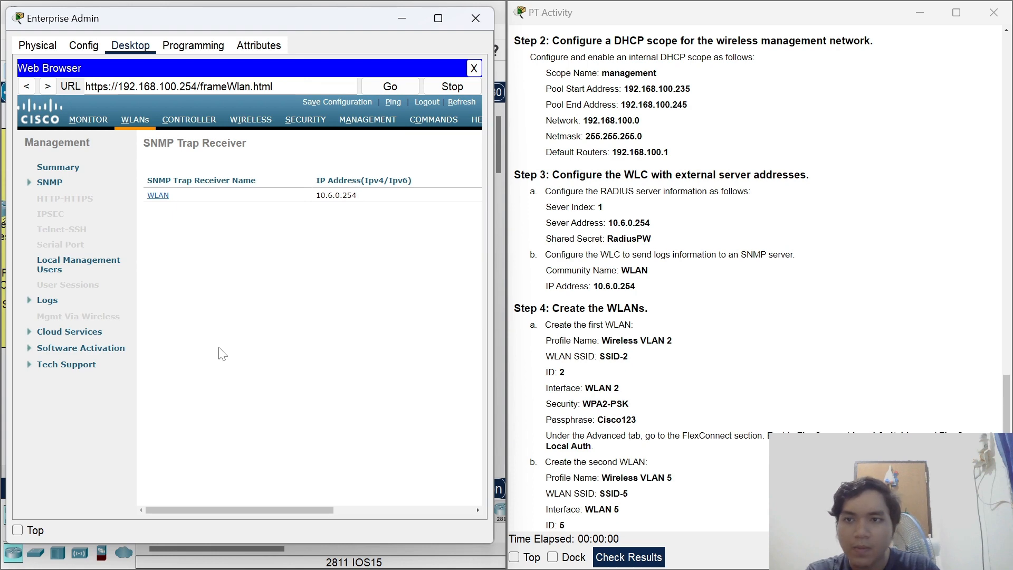
{"action": "scroll", "coordinate": [609, 309], "scroll_direction": "down", "scroll_amount": 3}
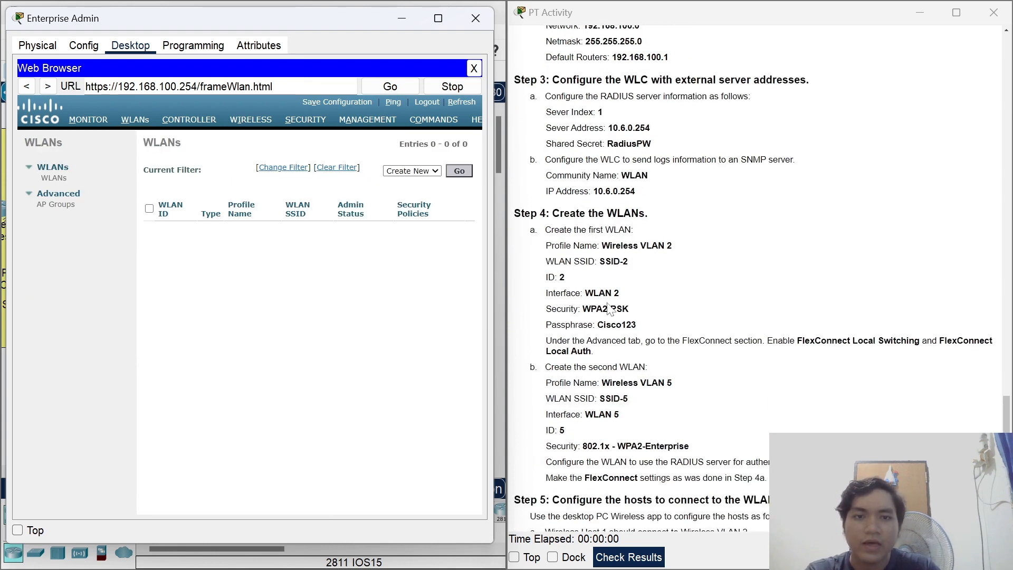
{"action": "left_click", "coordinate": [459, 171]}
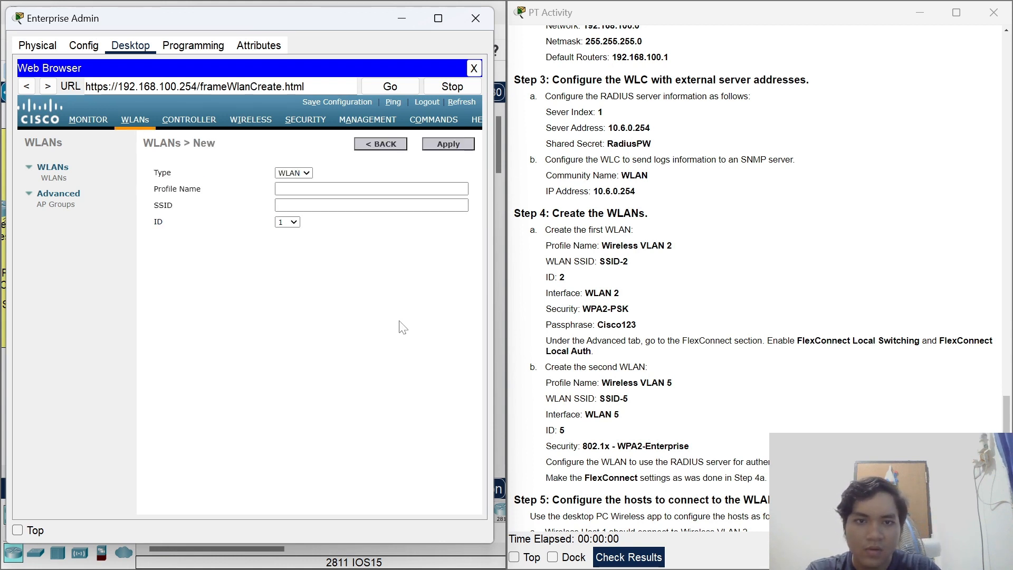
{"action": "left_click", "coordinate": [286, 190]}
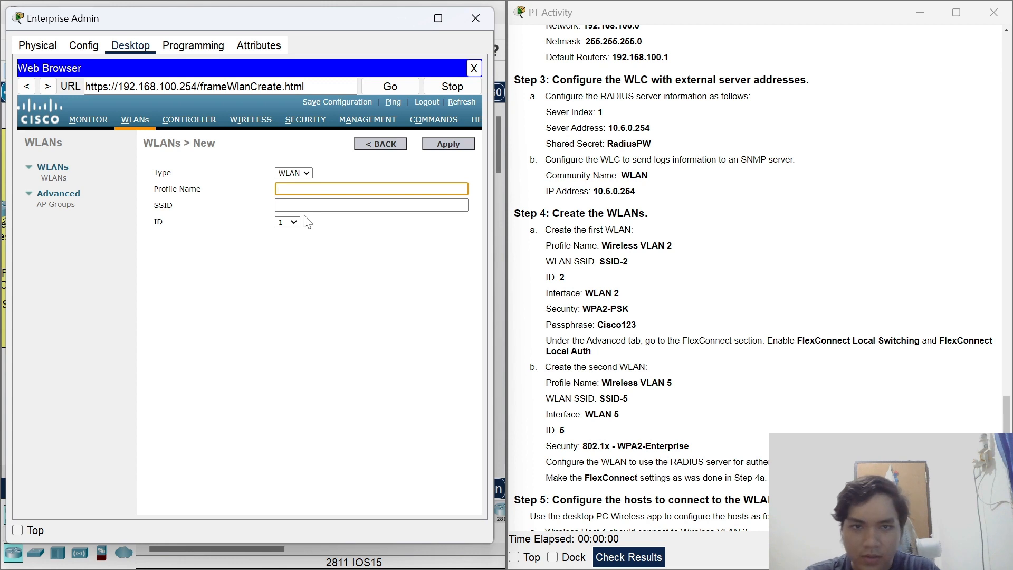
{"action": "type", "text": "Wireless "}
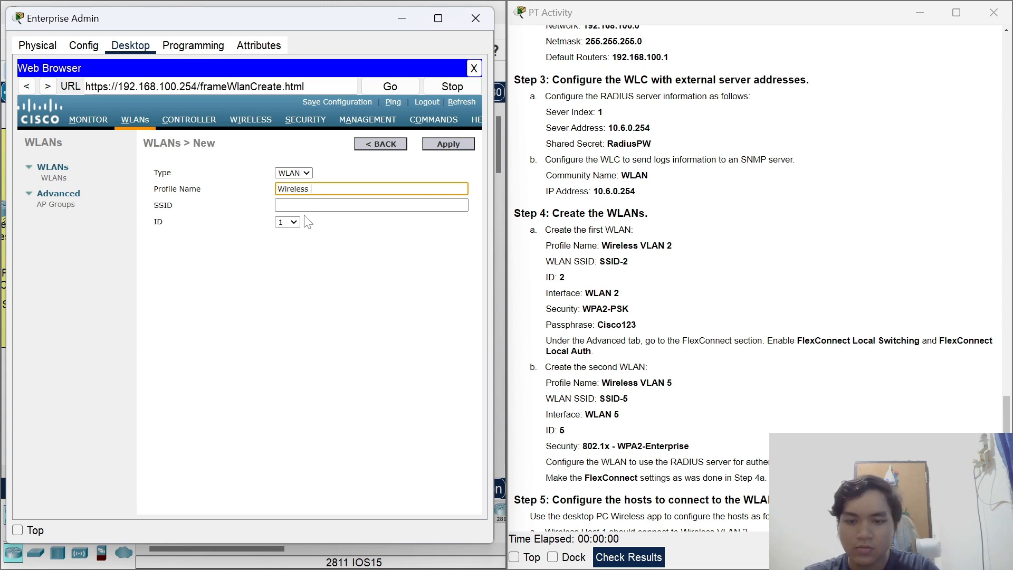
{"action": "type", "text": "WLA"}
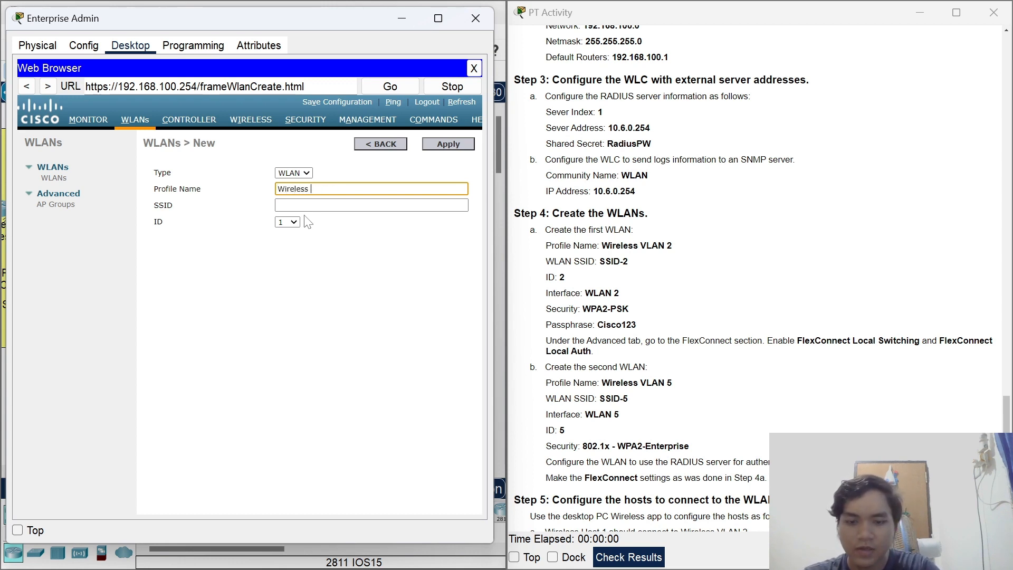
{"action": "type", "text": "N 2"}
{"action": "key", "text": "Tab"}
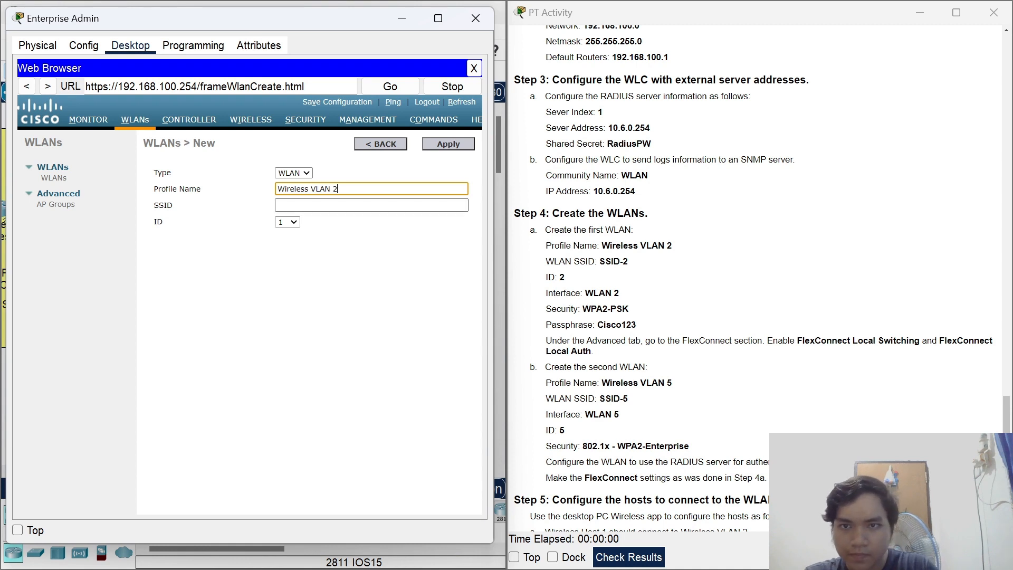
{"action": "type", "text": "SSID"}
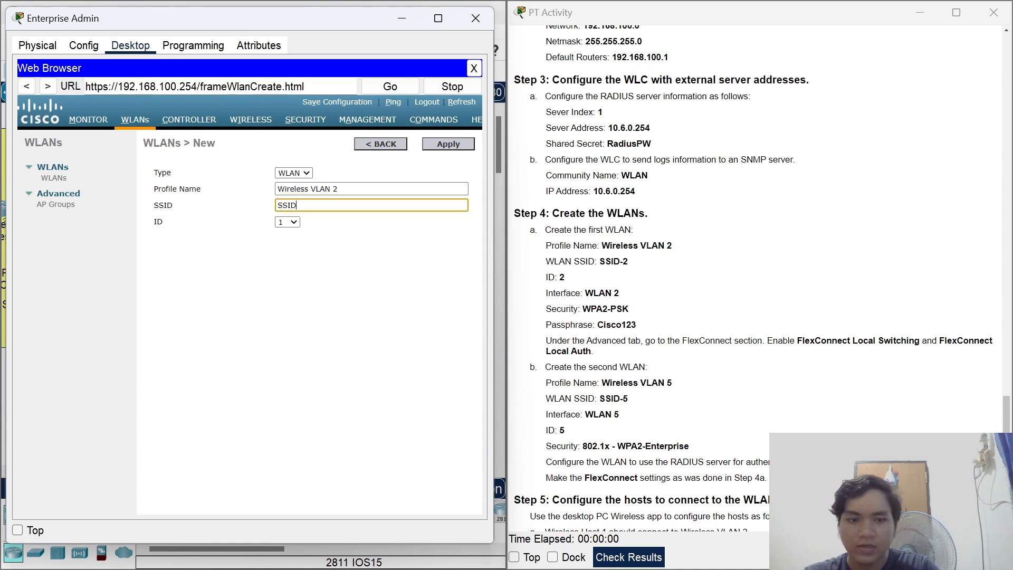
{"action": "type", "text": "-2"}
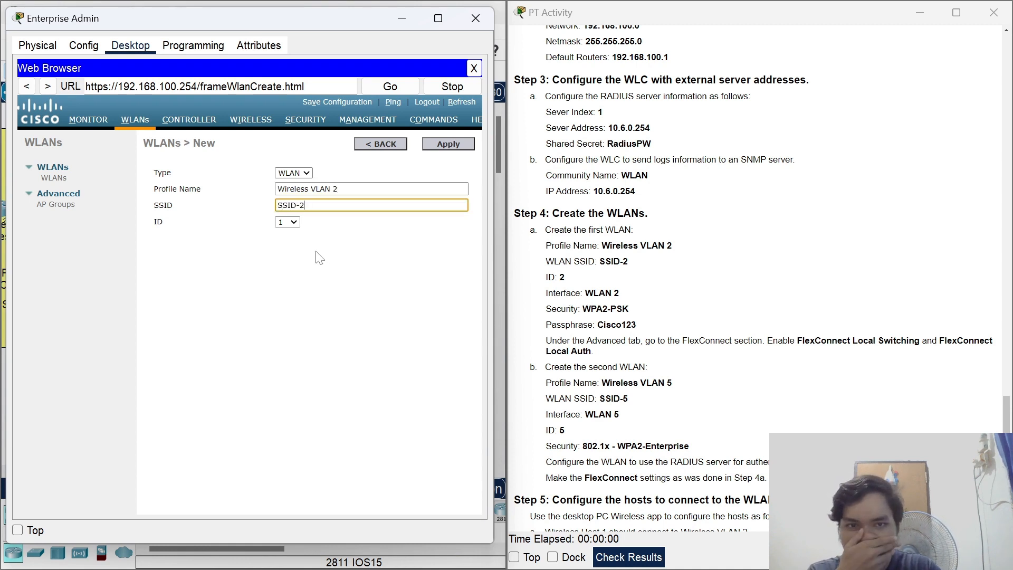
{"action": "left_click", "coordinate": [288, 222]}
{"action": "left_click", "coordinate": [285, 241]}
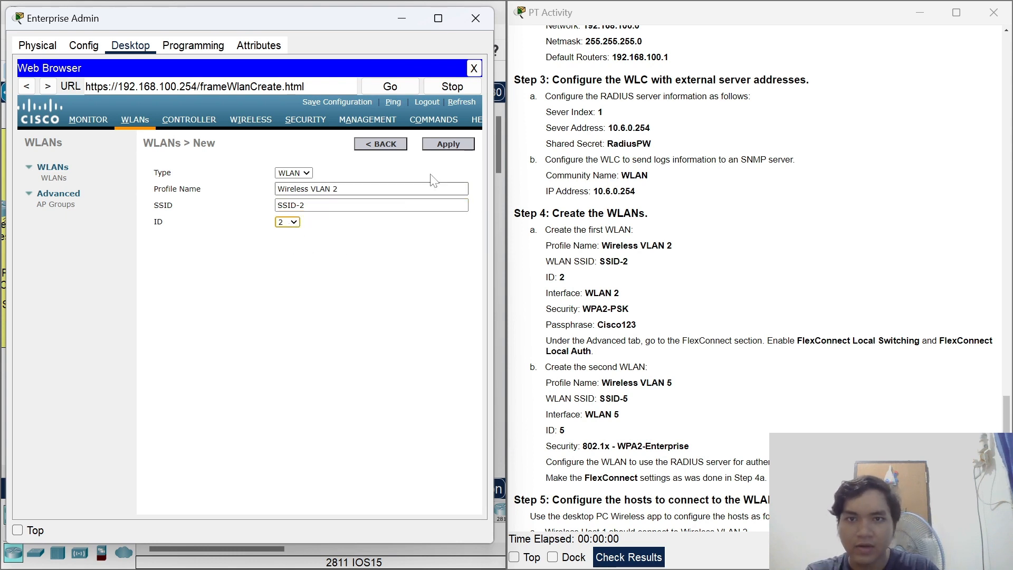
{"action": "left_click", "coordinate": [447, 150]}
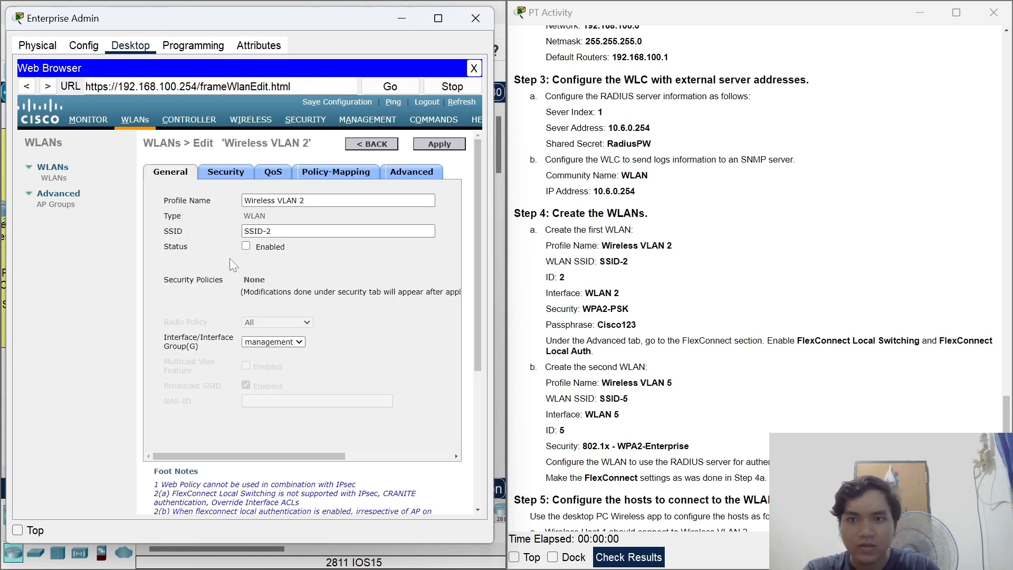
Set the WLAN's status to Enabled and assign it to interface WLAN 2.
{"action": "left_click", "coordinate": [245, 245]}
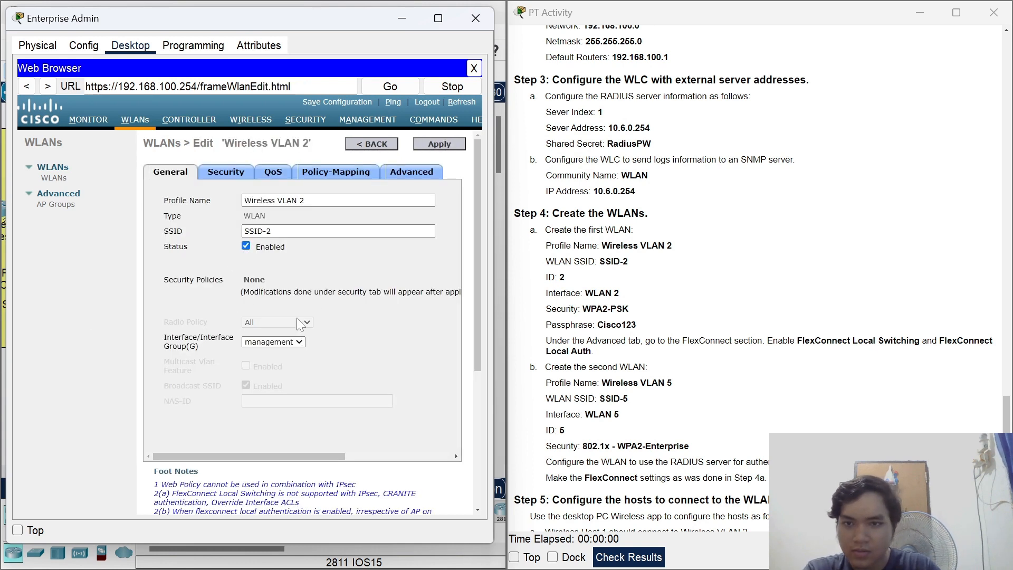
{"action": "left_click", "coordinate": [278, 343]}
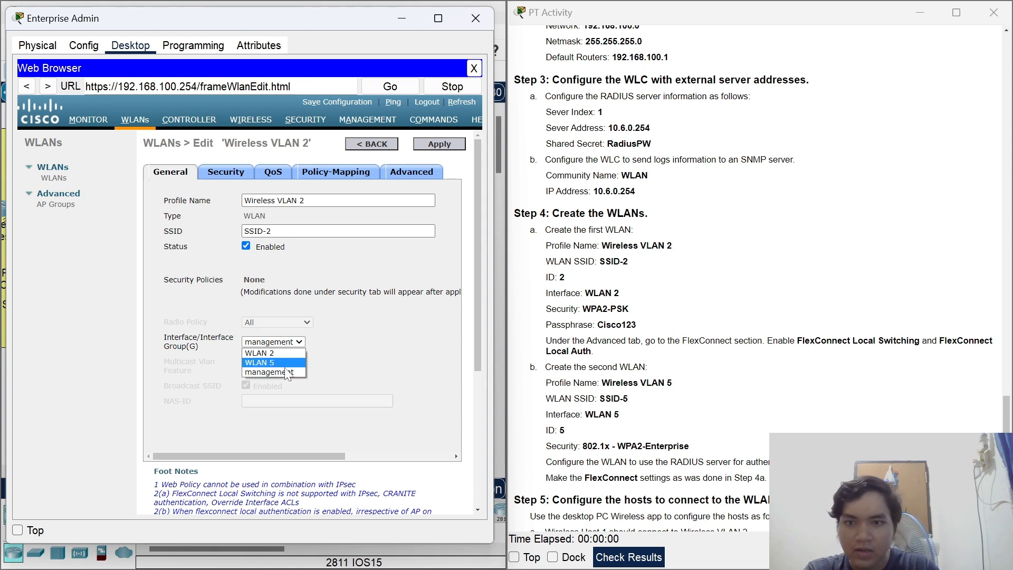
{"action": "left_click", "coordinate": [264, 353]}
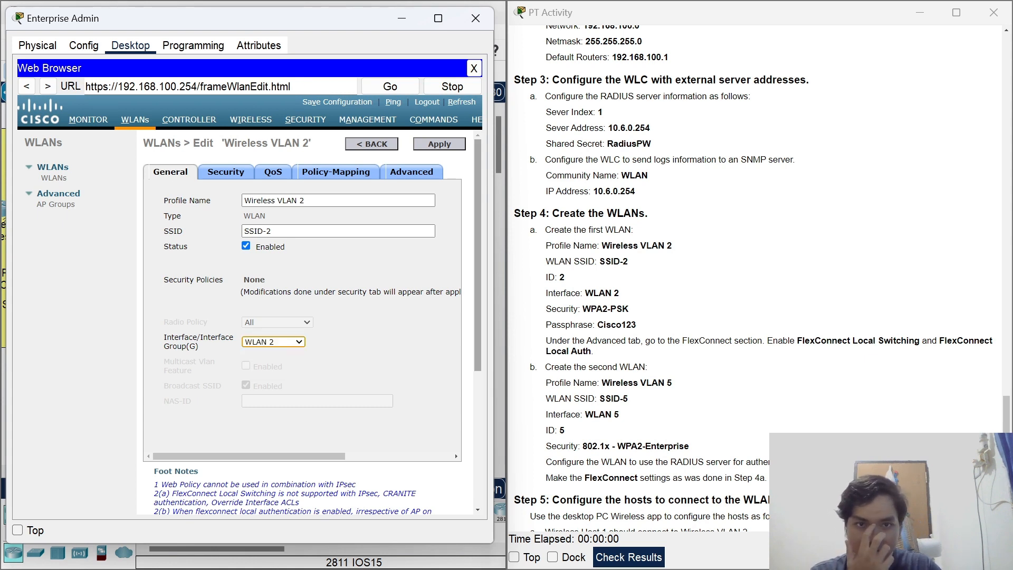
{"action": "left_click", "coordinate": [226, 172]}
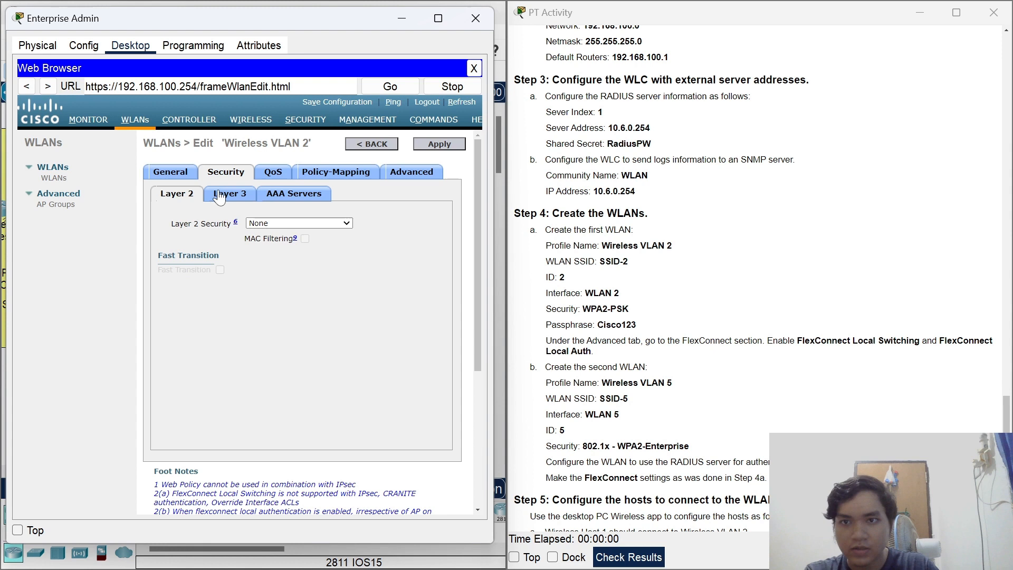
Set Layer 2 security to WPA+WPA2 with WPA2 policy and PSK, entering the passphrase.
{"action": "left_click", "coordinate": [318, 224]}
{"action": "left_click", "coordinate": [294, 244]}
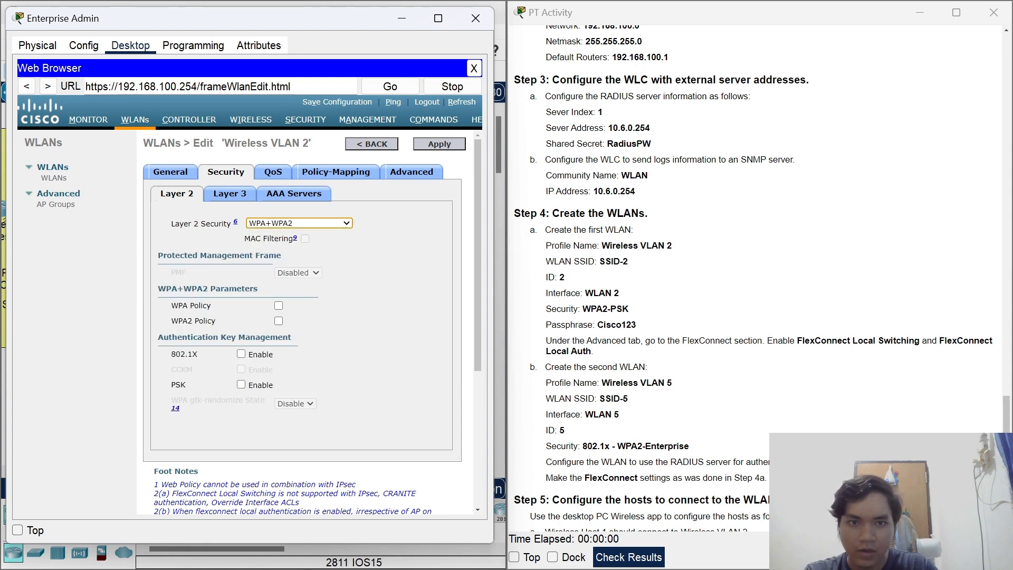
{"action": "left_click", "coordinate": [279, 321]}
{"action": "scroll", "coordinate": [378, 315], "scroll_direction": "down", "scroll_amount": 2}
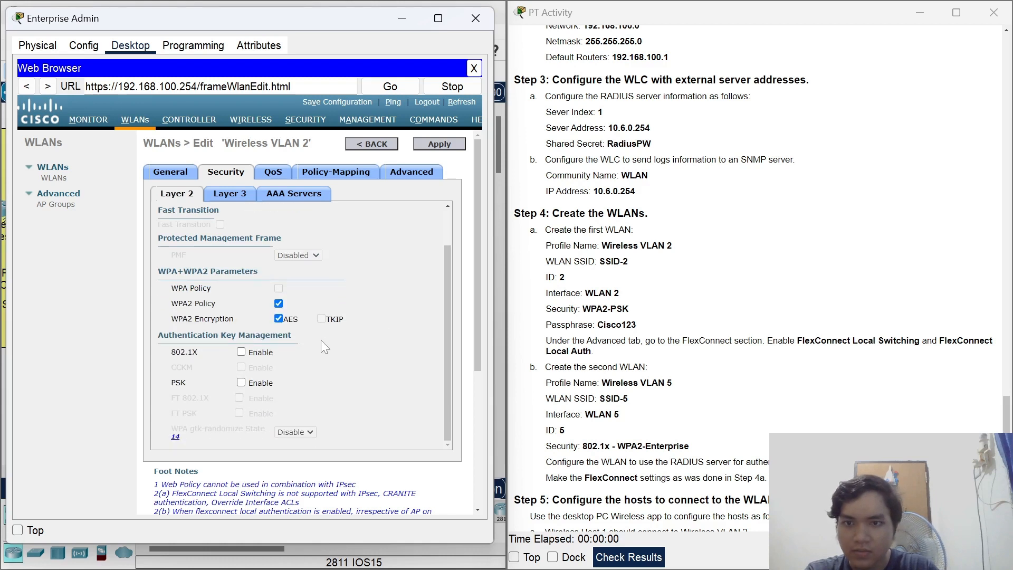
{"action": "left_click", "coordinate": [241, 382]}
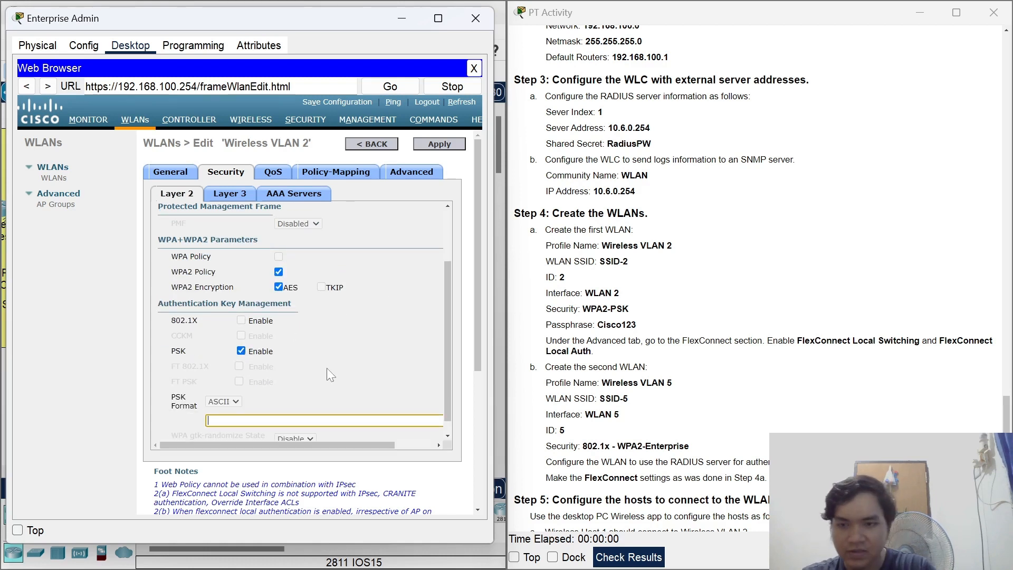
{"action": "type", "text": "Cisco12"}
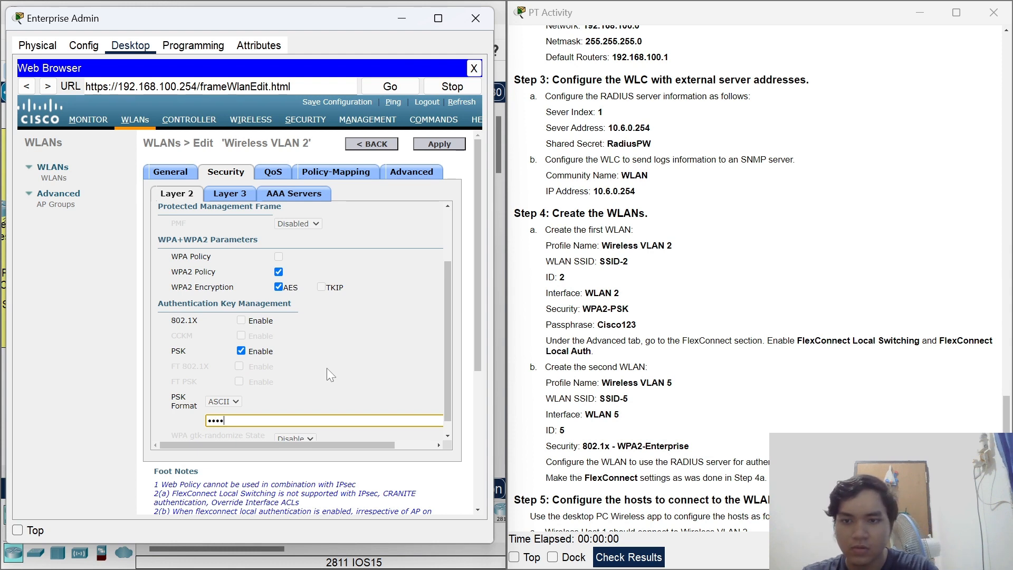
{"action": "type", "text": "3"}
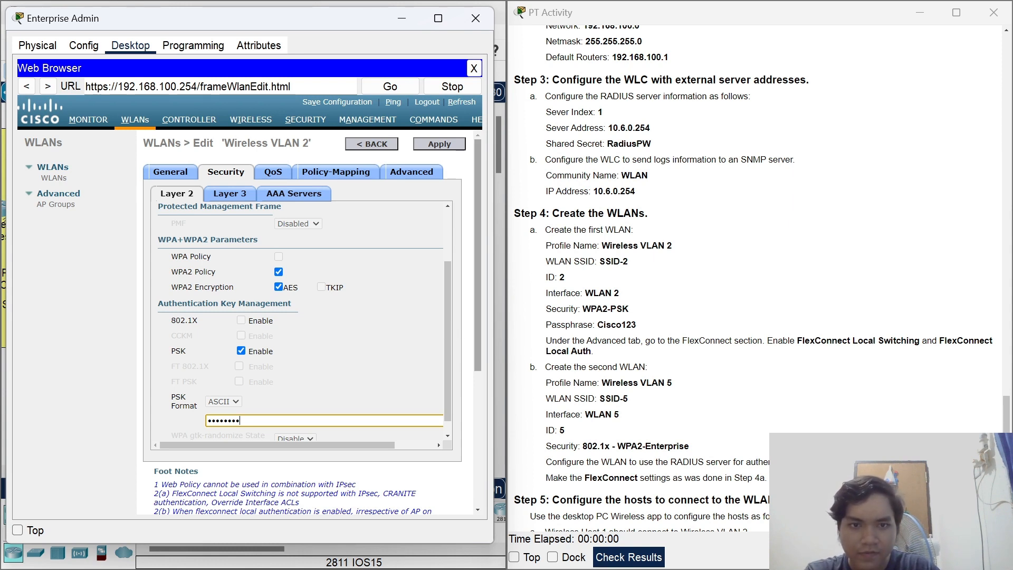
{"action": "left_click", "coordinate": [409, 173]}
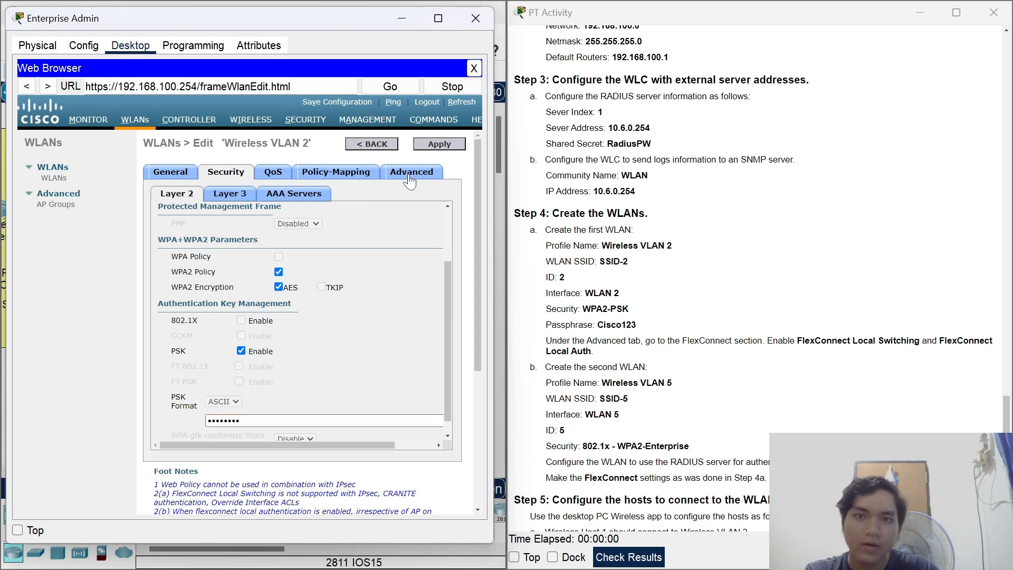
Scroll down the Advanced settings to the FlexConnect options.
{"action": "left_click_drag", "start_coordinate": [458, 220], "coordinate": [457, 385]}
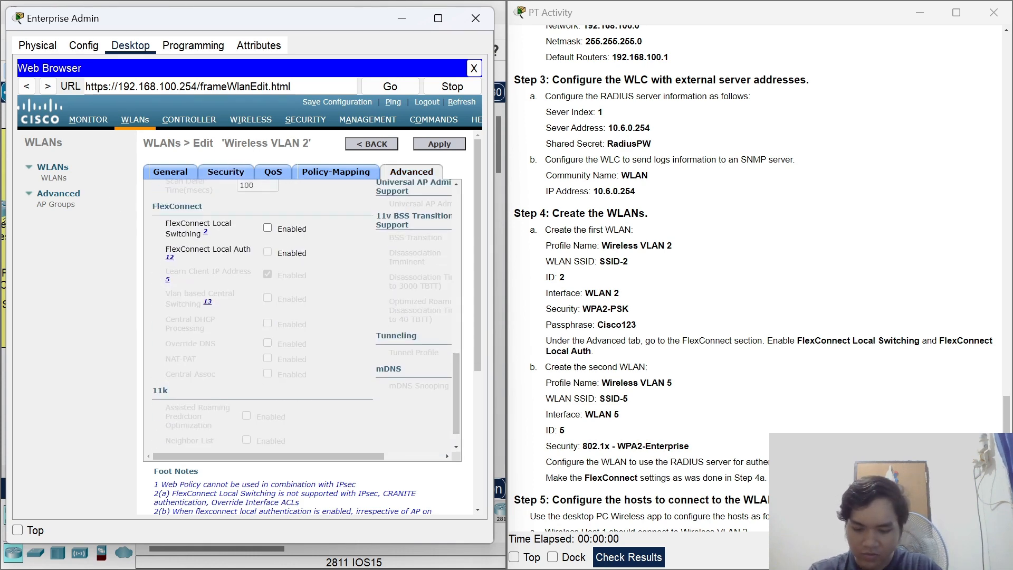
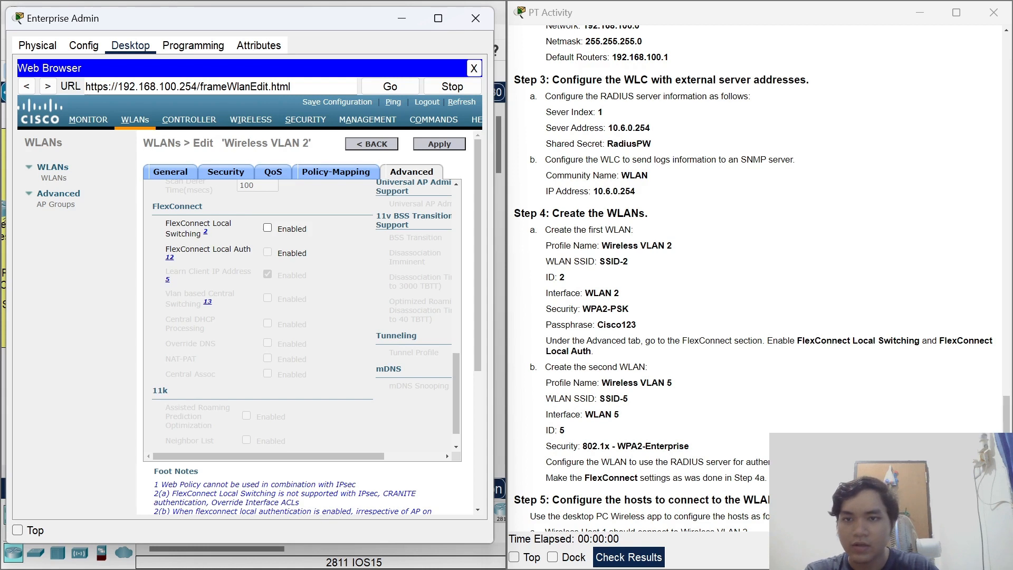
Turn on FlexConnect Local Auth for Wireless VLAN 2 and apply the settings.
{"action": "left_click", "coordinate": [268, 252]}
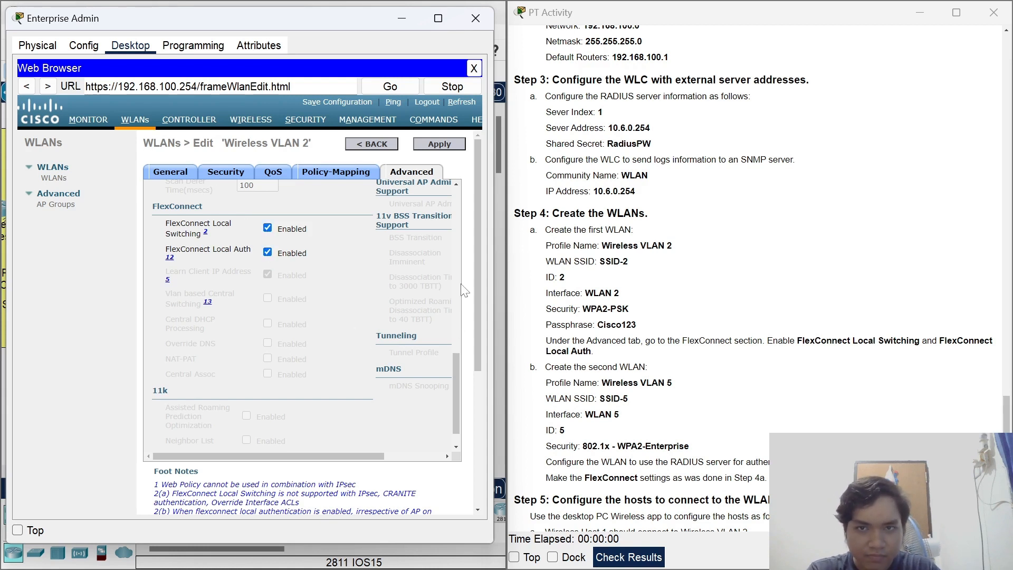
{"action": "left_click", "coordinate": [439, 145]}
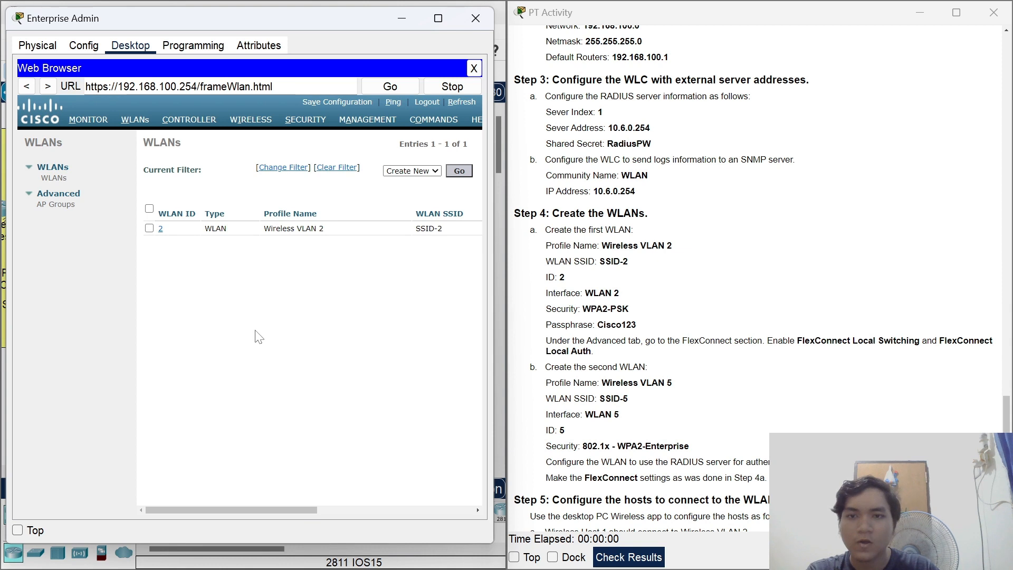
Create a new WLAN with profile name 'Wireless VLAN 5', SSID 'SSID-5' and ID 5.
{"action": "left_click", "coordinate": [459, 170]}
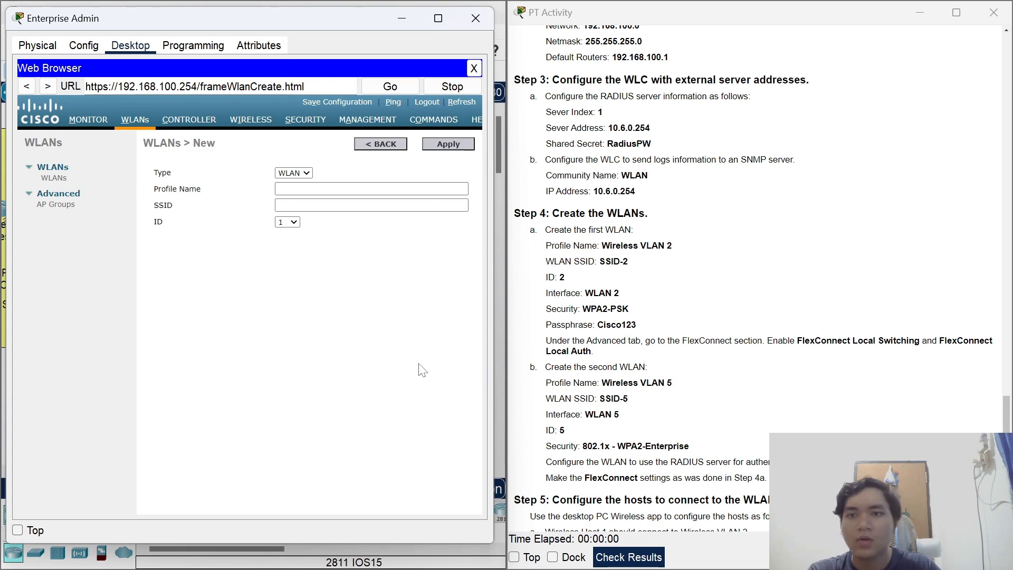
{"action": "left_click", "coordinate": [330, 190]}
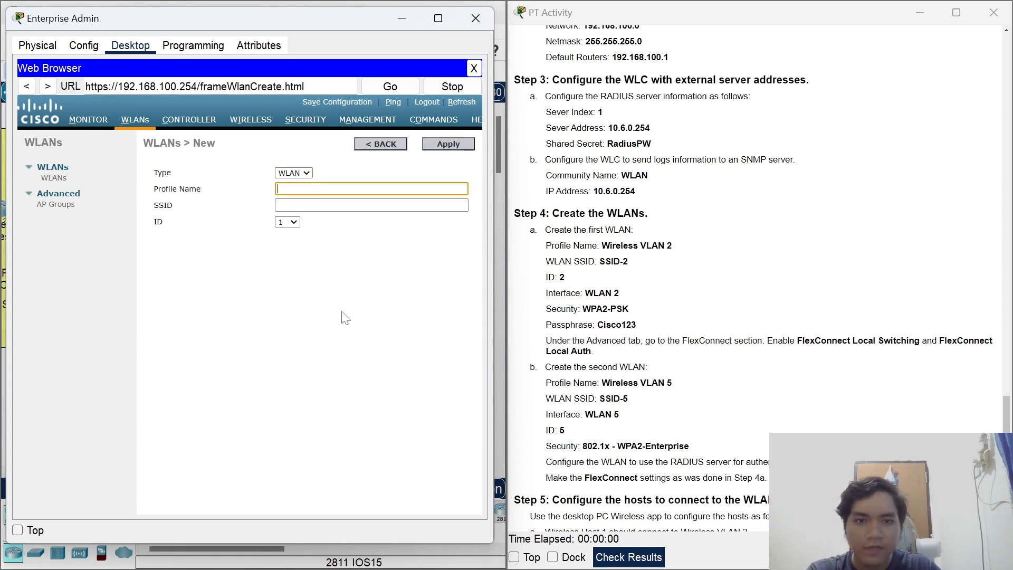
{"action": "scroll", "coordinate": [612, 430], "scroll_direction": "down", "scroll_amount": 1}
{"action": "type", "text": "Wire"}
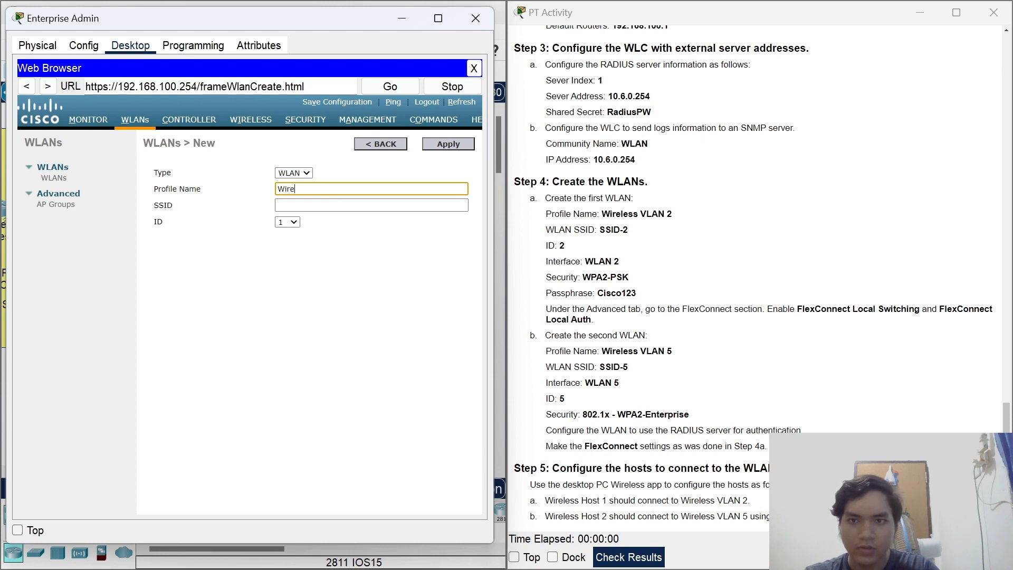
{"action": "type", "text": "less VLAN 5"}
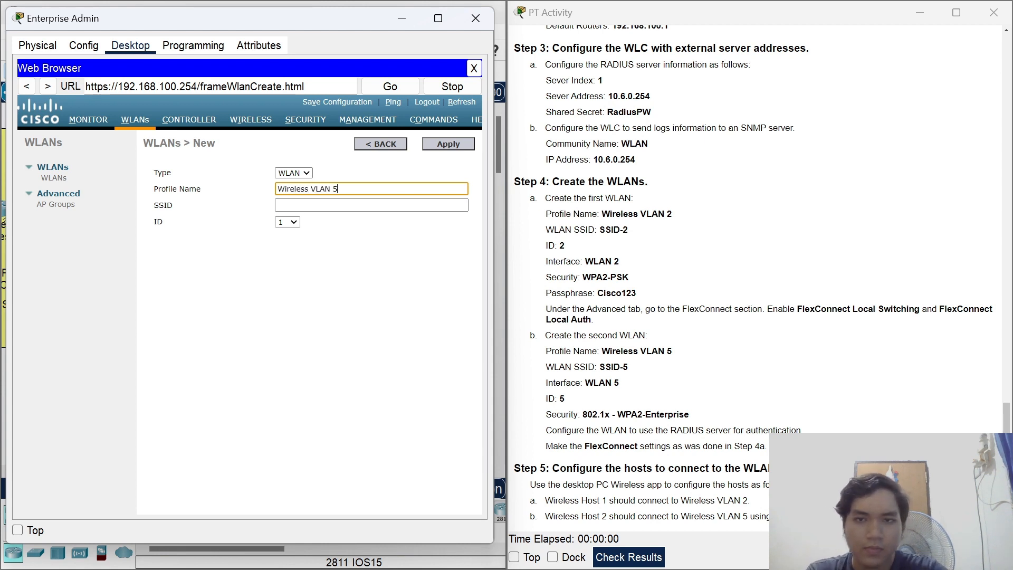
{"action": "key", "text": "Tab"}
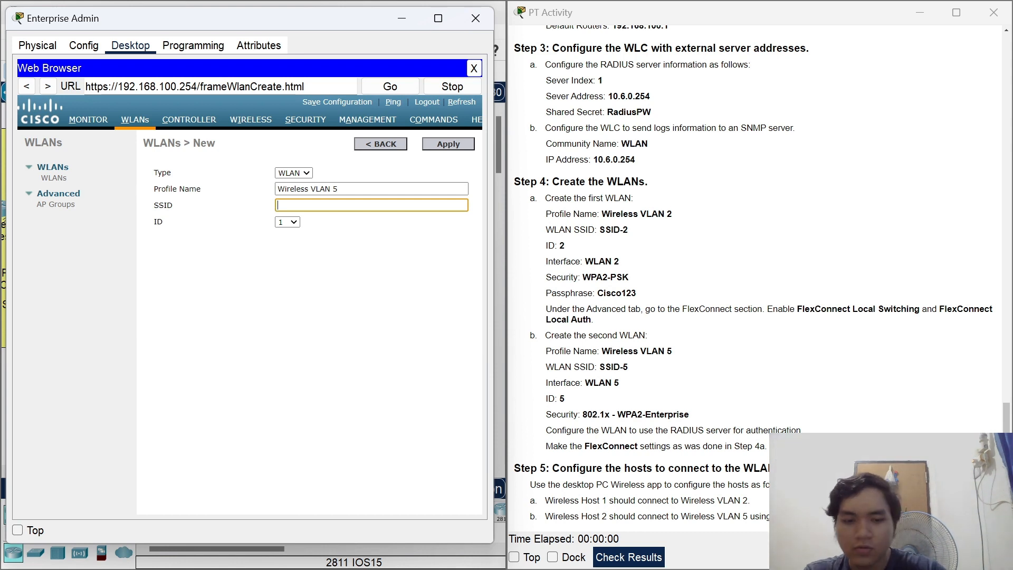
{"action": "type", "text": "SSID-5"}
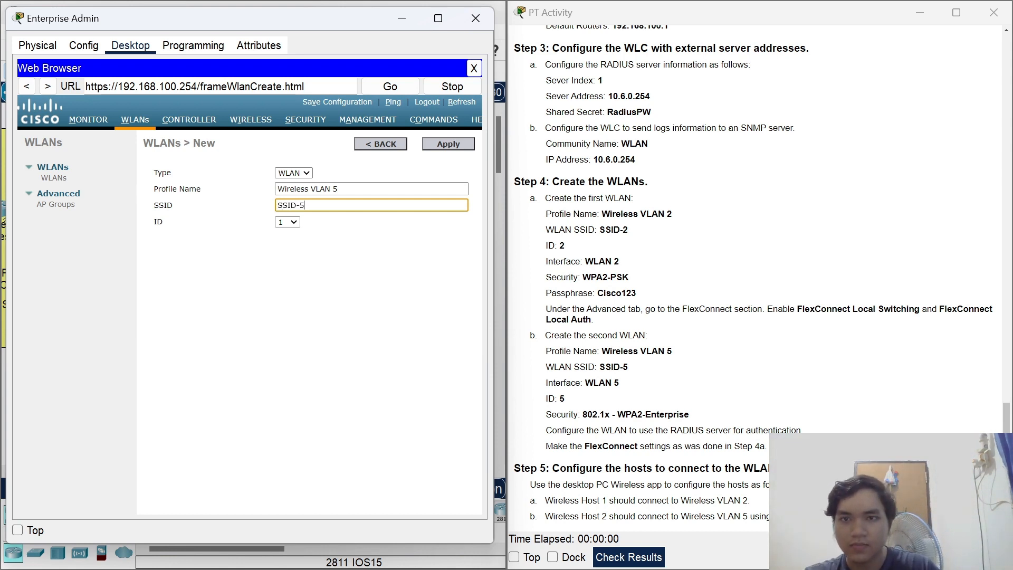
{"action": "left_click", "coordinate": [287, 222]}
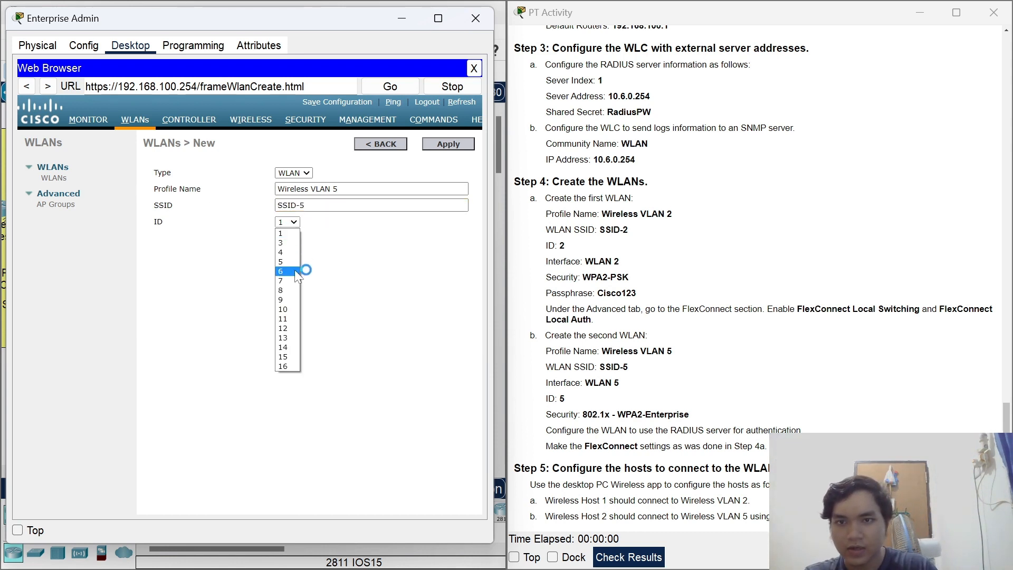
{"action": "left_click", "coordinate": [292, 262]}
{"action": "left_click", "coordinate": [449, 145]}
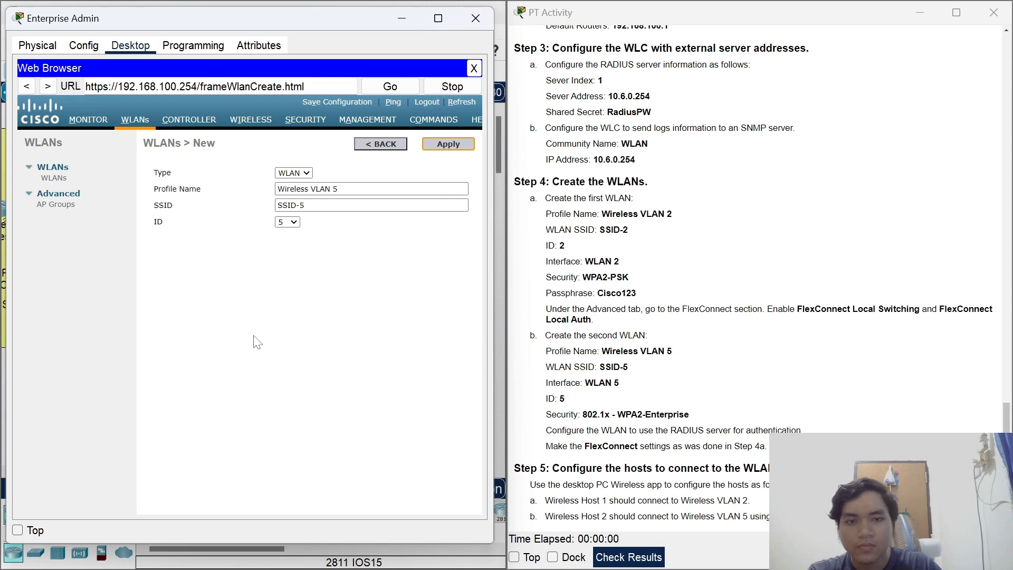
{"action": "key", "text": "XF86MonBrightnessUp"}
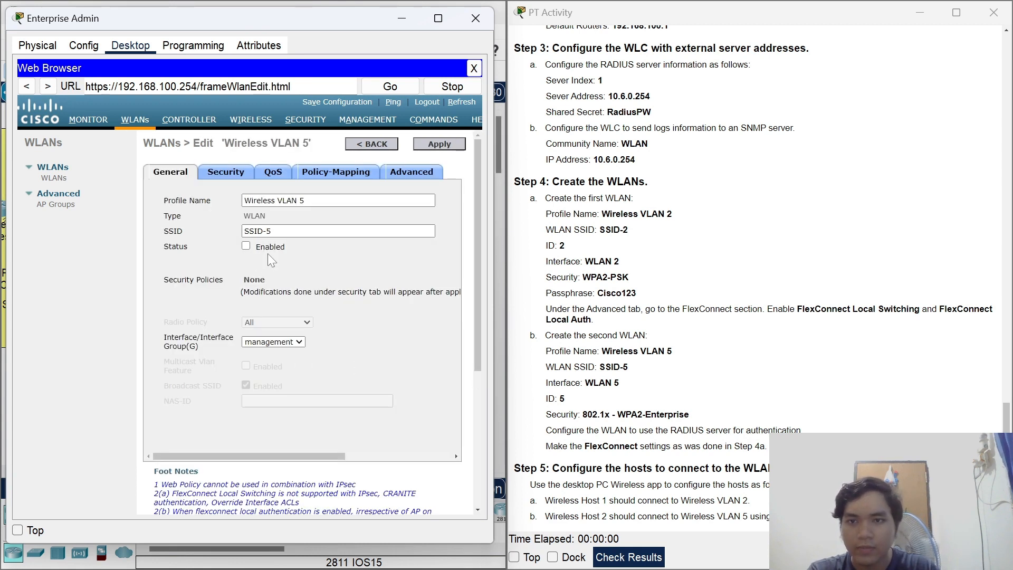
Enable Wireless VLAN 5 and assign it to interface WLAN 5.
{"action": "left_click", "coordinate": [246, 245]}
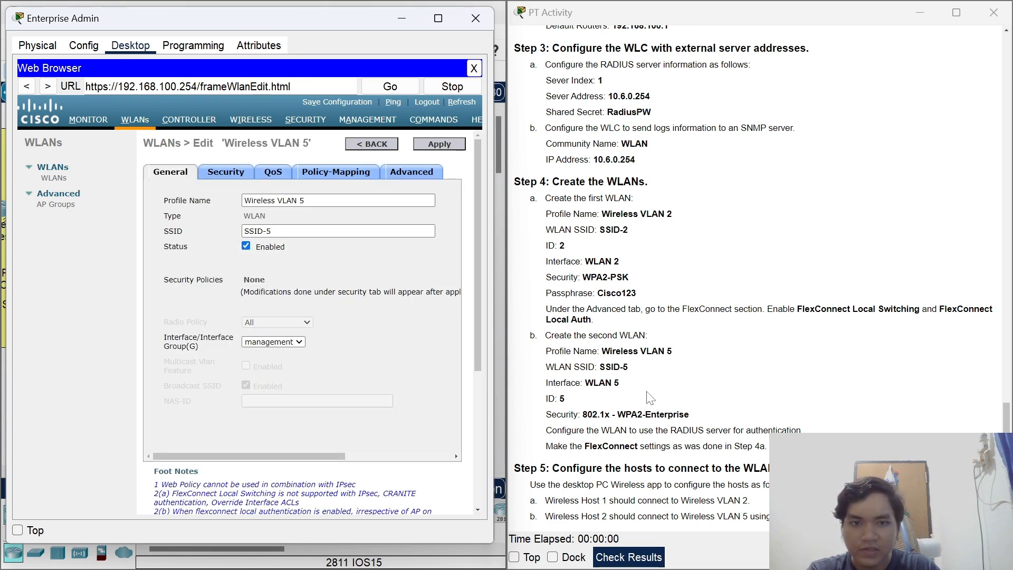
{"action": "left_click", "coordinate": [288, 343]}
{"action": "left_click", "coordinate": [293, 357]}
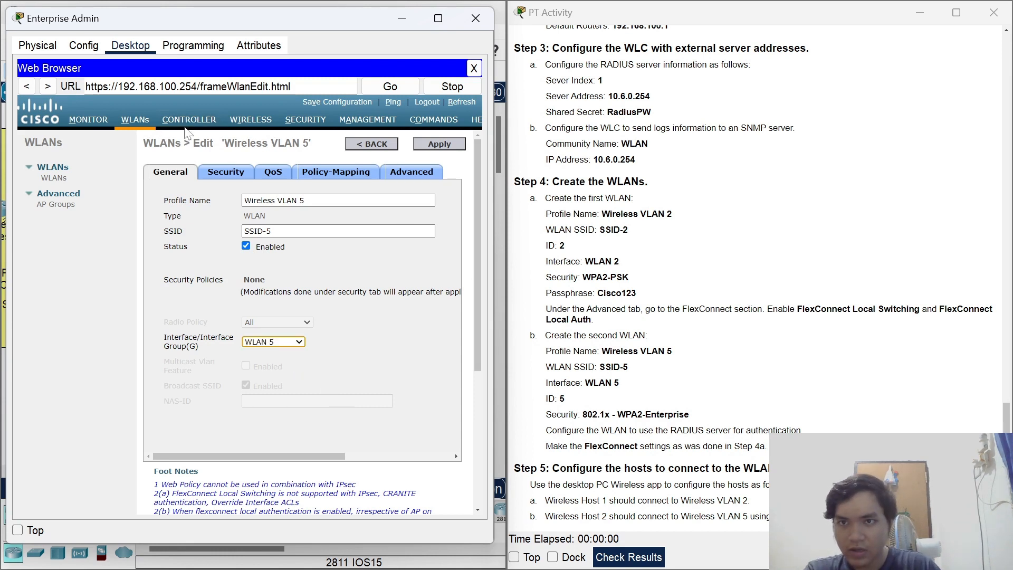
Set Layer 2 security to WPA+WPA2 with WPA2 policy and 802.1X key management.
{"action": "left_click", "coordinate": [221, 170]}
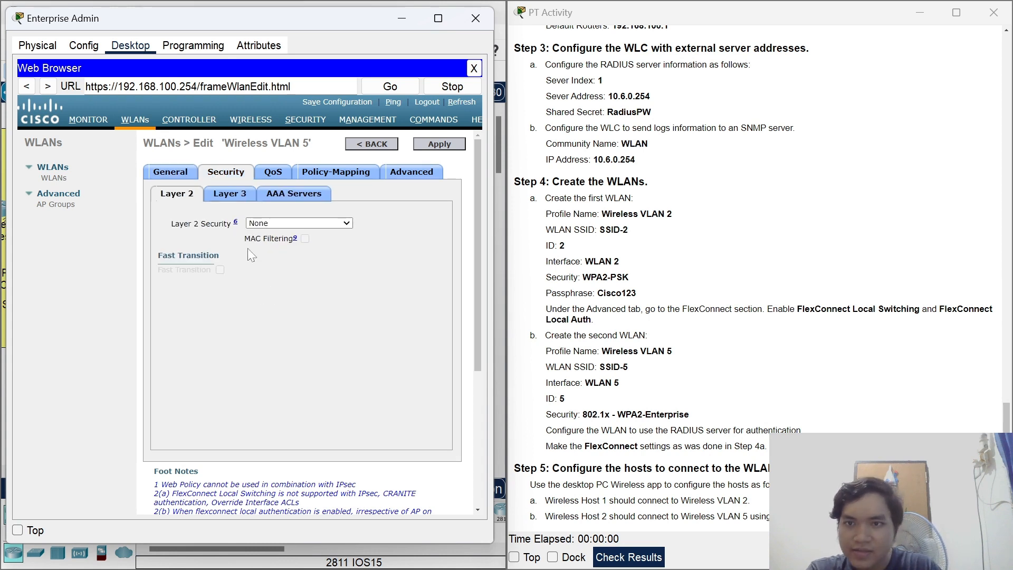
{"action": "left_click", "coordinate": [274, 222]}
{"action": "left_click", "coordinate": [285, 244]}
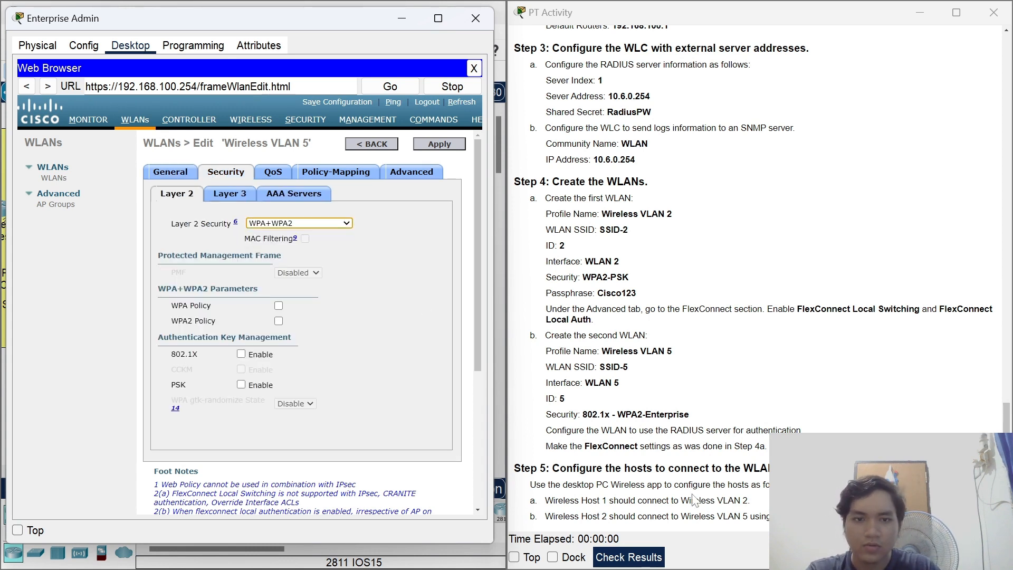
{"action": "left_click", "coordinate": [279, 321]}
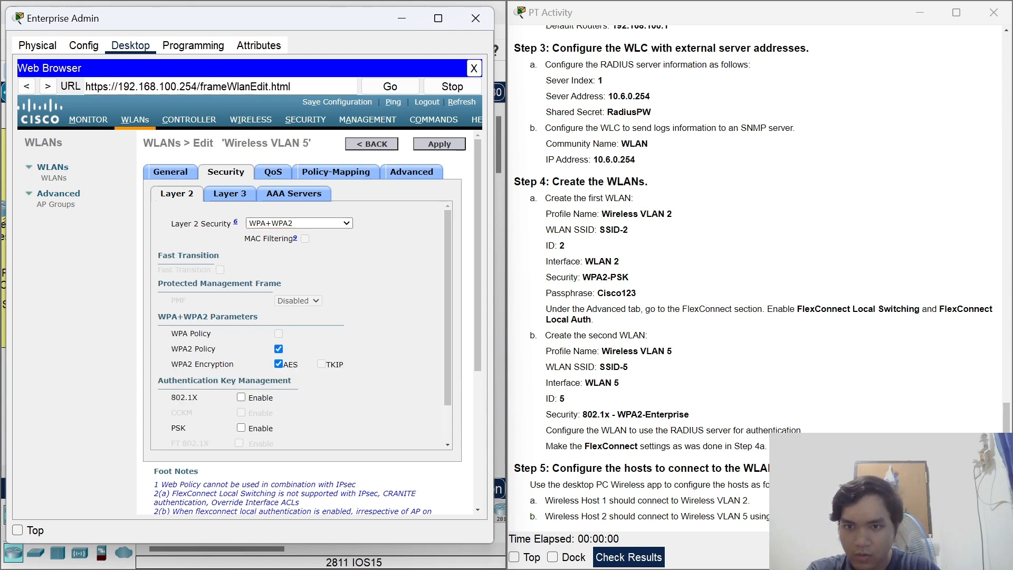
{"action": "left_click", "coordinate": [241, 397]}
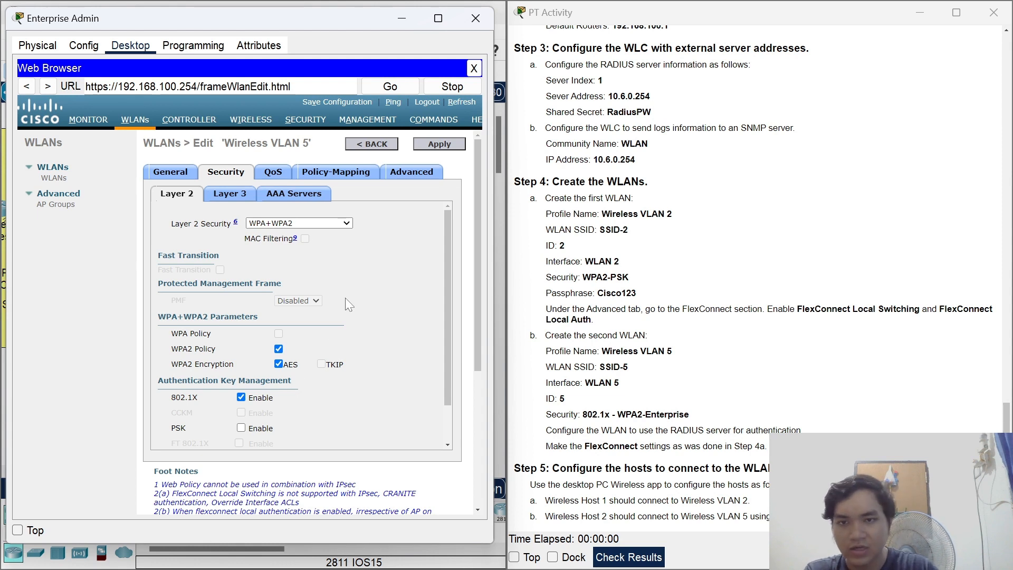
{"action": "scroll", "coordinate": [390, 298], "scroll_direction": "down", "scroll_amount": 1}
{"action": "scroll", "coordinate": [391, 298], "scroll_direction": "up", "scroll_amount": 2}
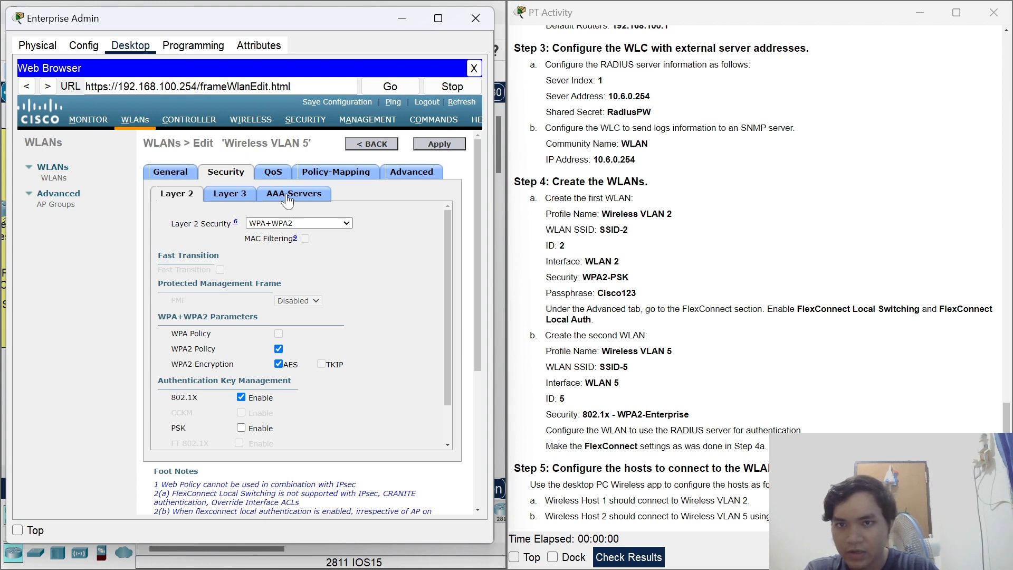
Set AAA authentication Server 1 to RADIUS server 10.6.0.254.
{"action": "left_click", "coordinate": [320, 196]}
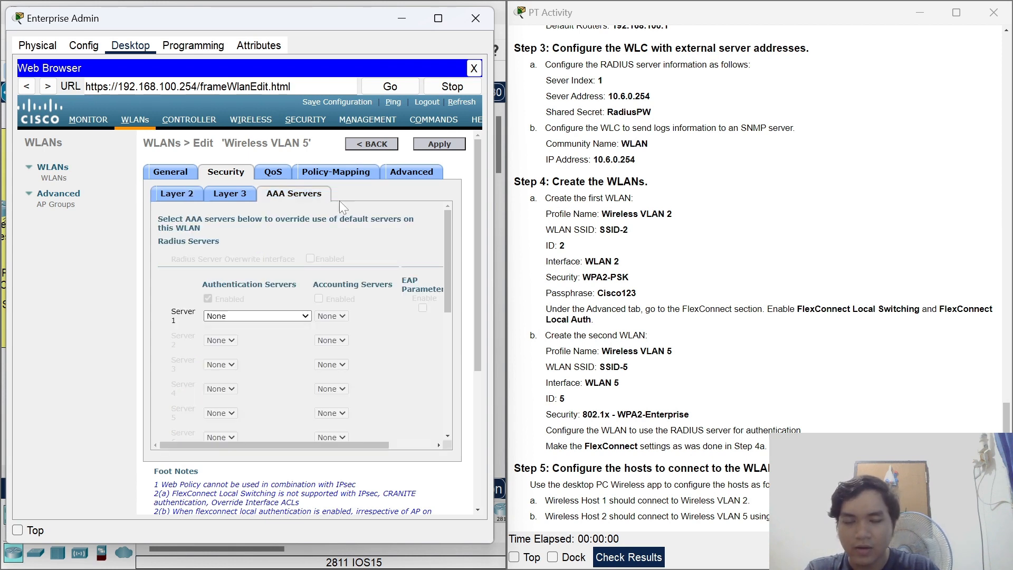
{"action": "left_click", "coordinate": [300, 315]}
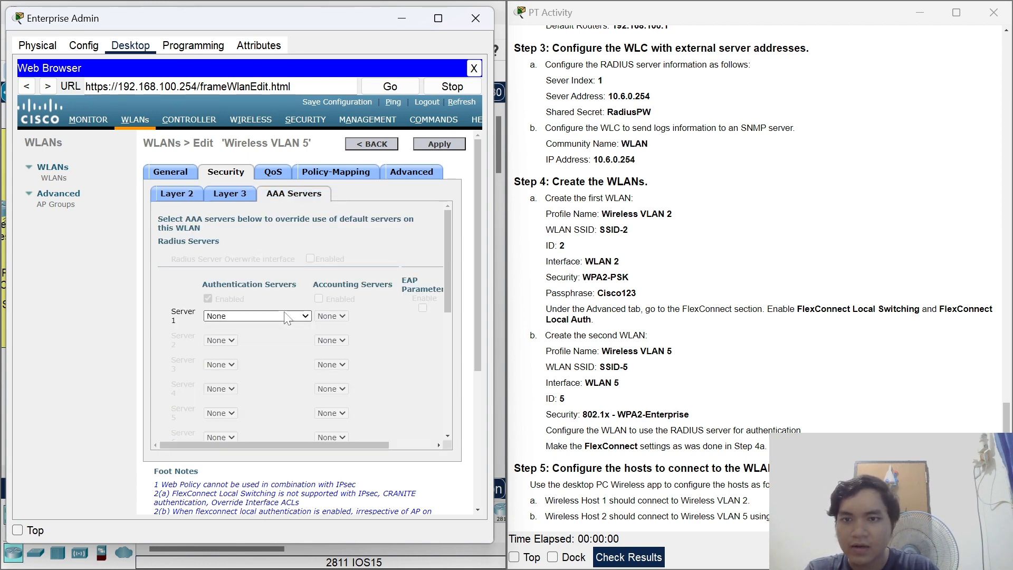
{"action": "left_click", "coordinate": [258, 337]}
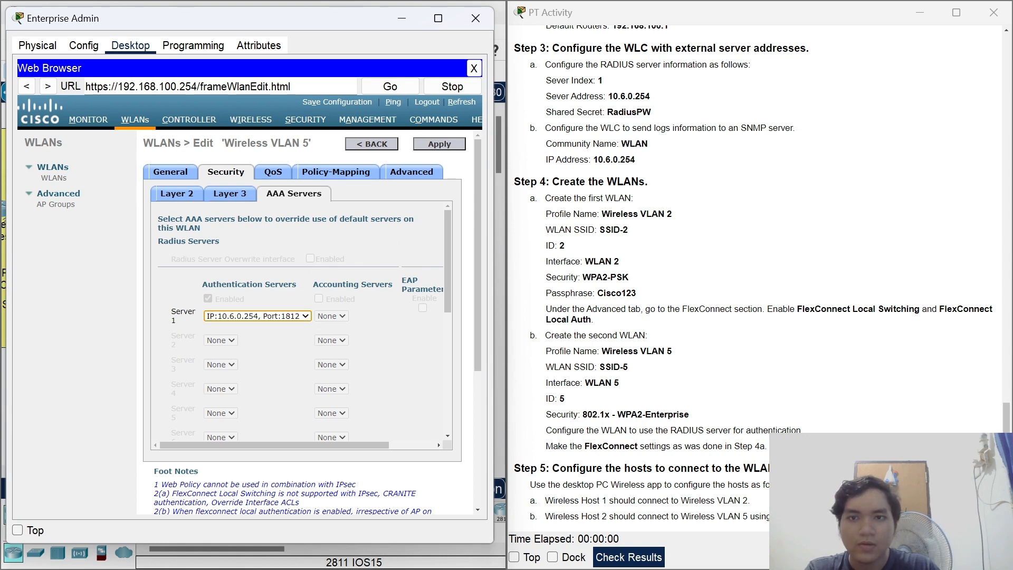
{"action": "scroll", "coordinate": [676, 410], "scroll_direction": "down", "scroll_amount": 1}
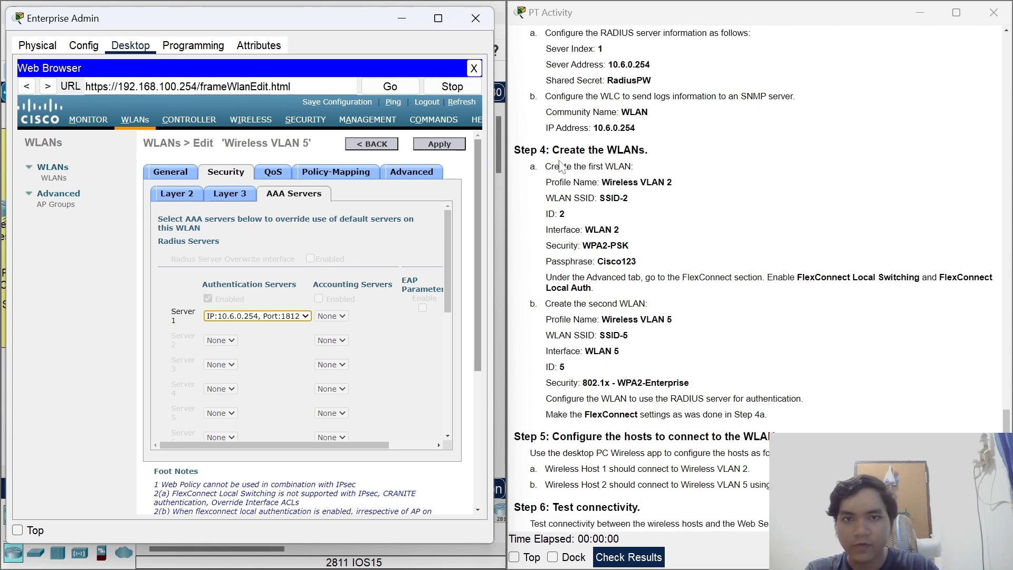
Enable FlexConnect Local Switching and Local Auth for Wireless VLAN 5, then close Enterprise Admin.
{"action": "left_click", "coordinate": [411, 171]}
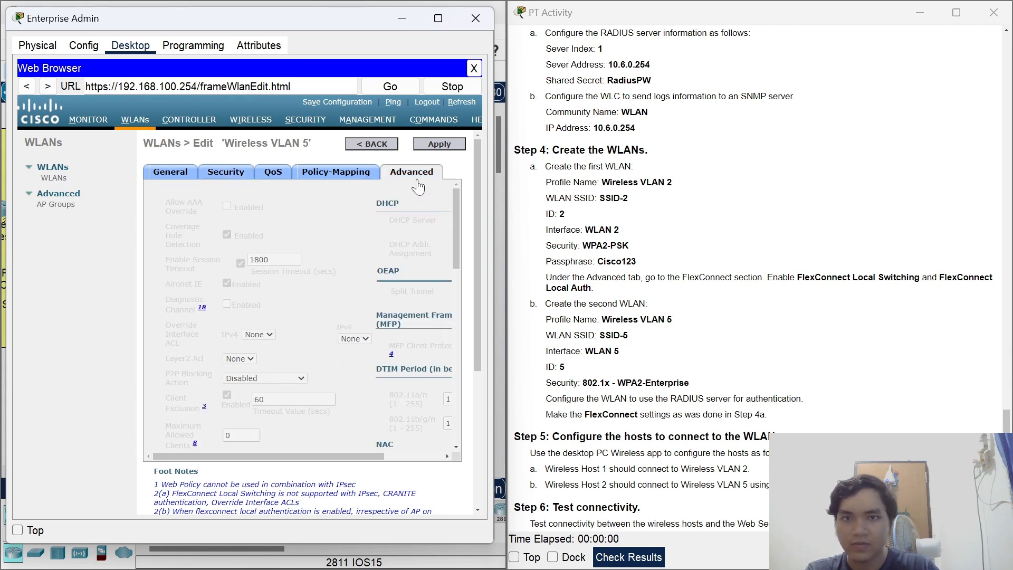
{"action": "scroll", "coordinate": [462, 294], "scroll_direction": "down", "scroll_amount": 3}
{"action": "scroll", "coordinate": [462, 294], "scroll_direction": "down", "scroll_amount": 5}
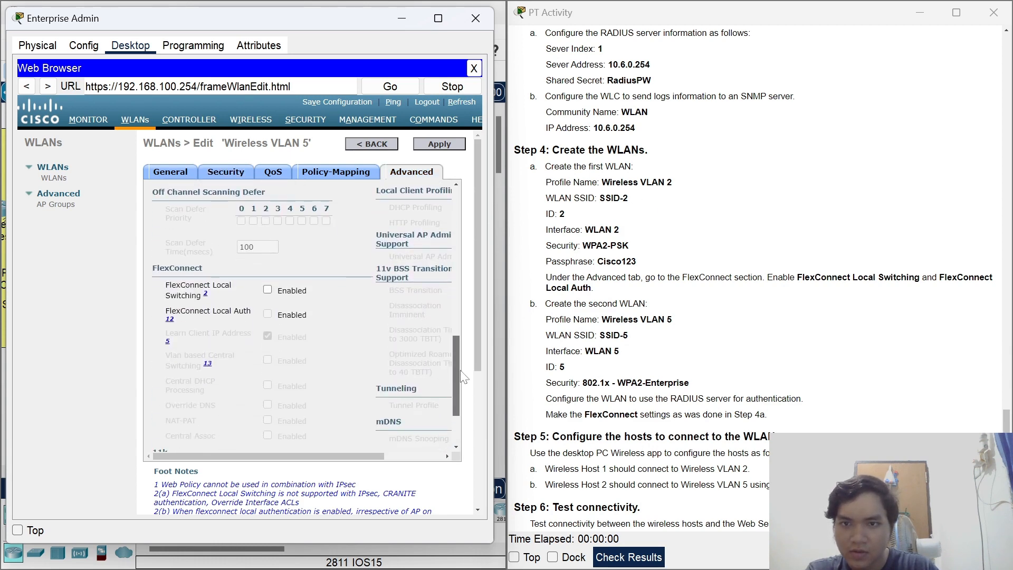
{"action": "left_click", "coordinate": [268, 283]}
{"action": "left_click", "coordinate": [268, 306]}
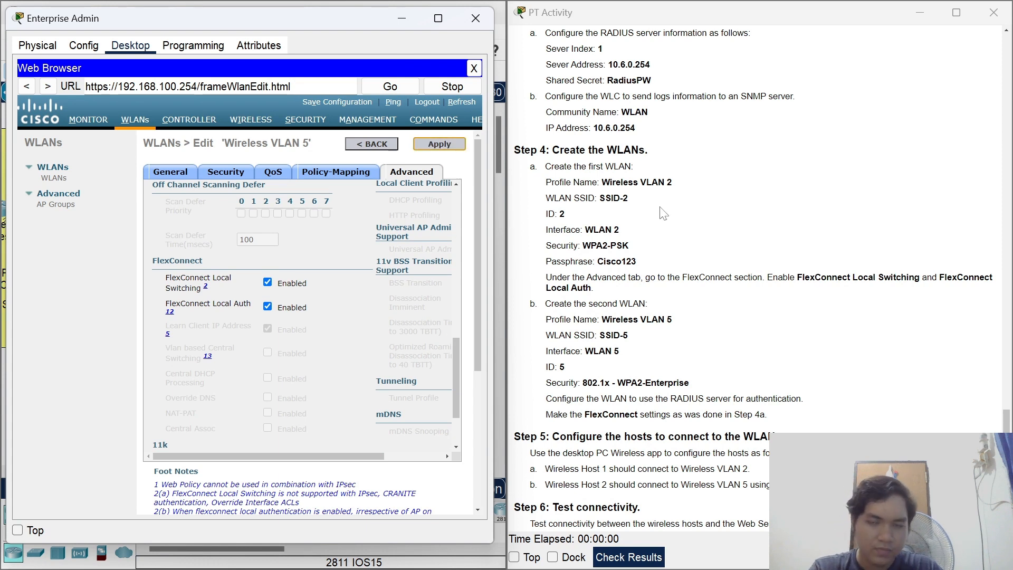
{"action": "scroll", "coordinate": [666, 232], "scroll_direction": "down", "scroll_amount": 1}
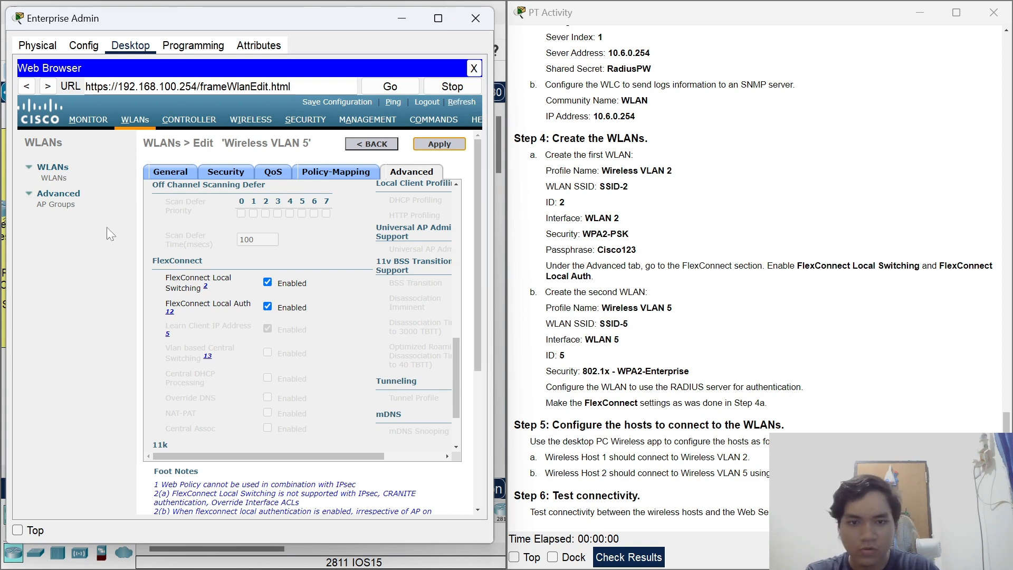
{"action": "left_click", "coordinate": [475, 18]}
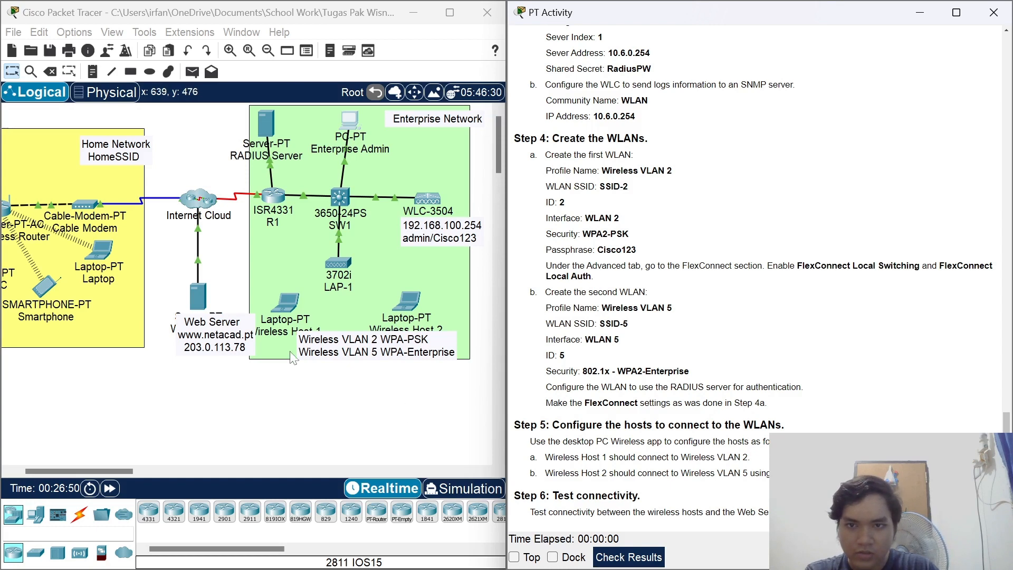
Open Wireless Host 1's PC Wireless utility and rescan the available networks.
{"action": "mouse_move", "coordinate": [287, 310]}
{"action": "left_mouse_down"}
{"action": "mouse_move", "coordinate": [284, 290]}
{"action": "mouse_move", "coordinate": [290, 310]}
{"action": "left_mouse_up"}
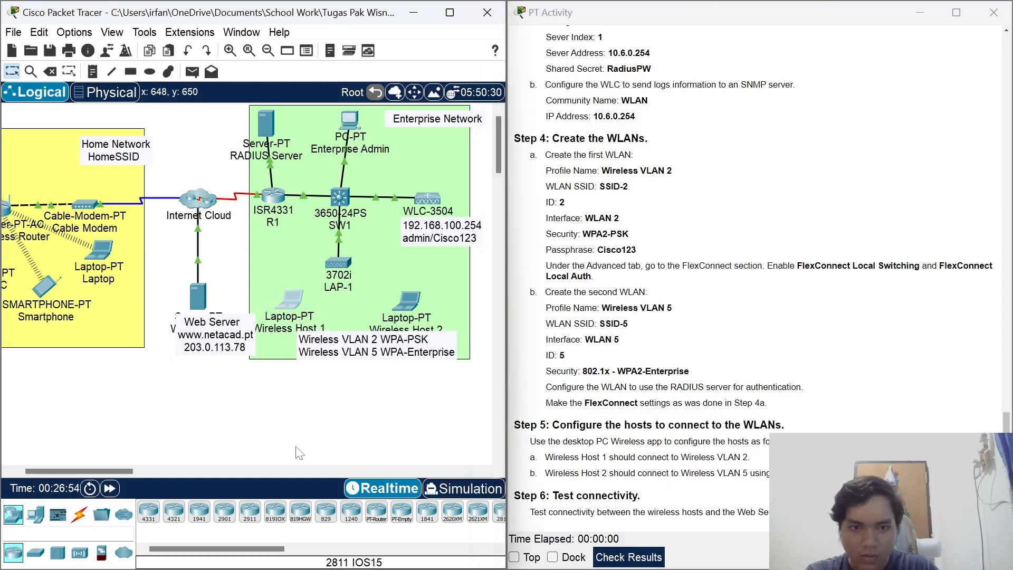
{"action": "left_click", "coordinate": [294, 305]}
{"action": "left_click", "coordinate": [479, 155]}
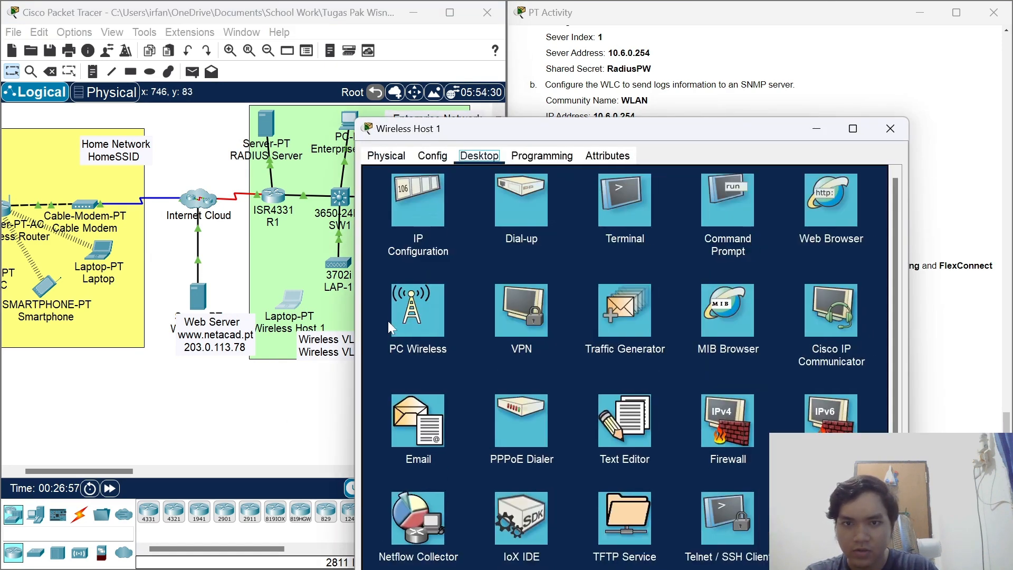
{"action": "left_click", "coordinate": [417, 317]}
{"action": "left_click", "coordinate": [449, 357]}
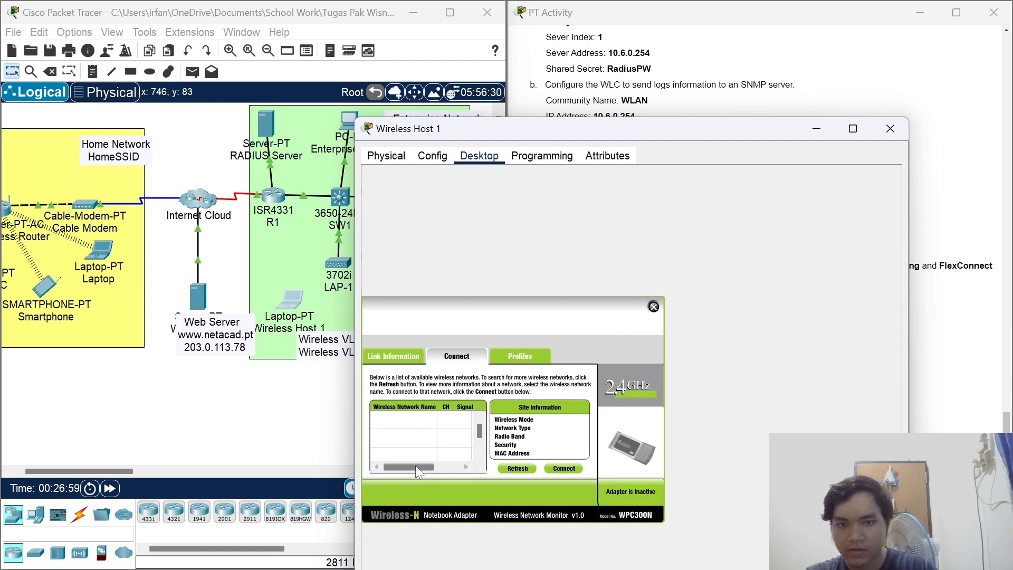
{"action": "left_click", "coordinate": [501, 469]}
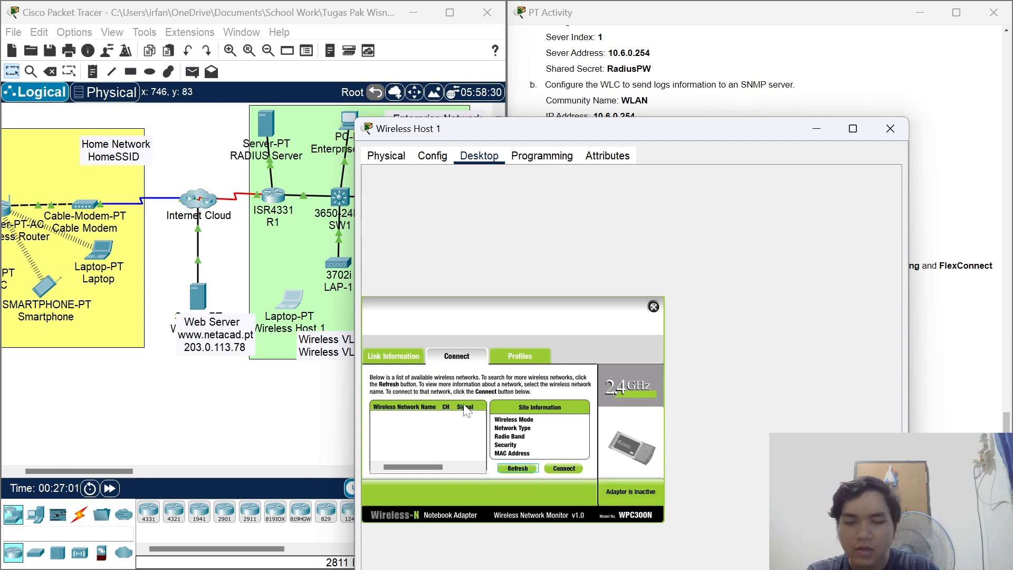
Join SSID-2 with the pre-shared key and view the laptop's IP Configuration.
{"action": "left_click", "coordinate": [390, 428]}
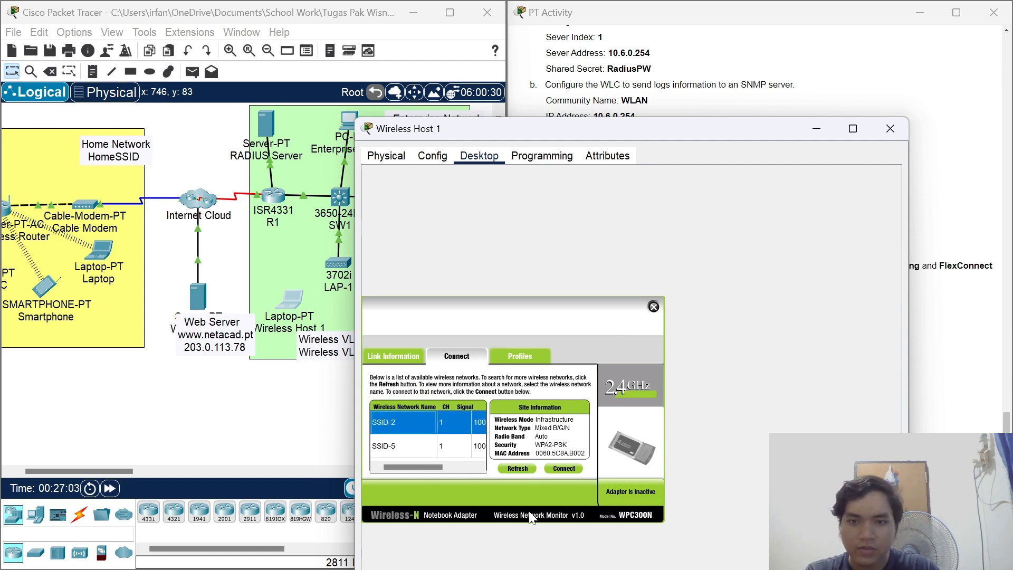
{"action": "left_click", "coordinate": [560, 469]}
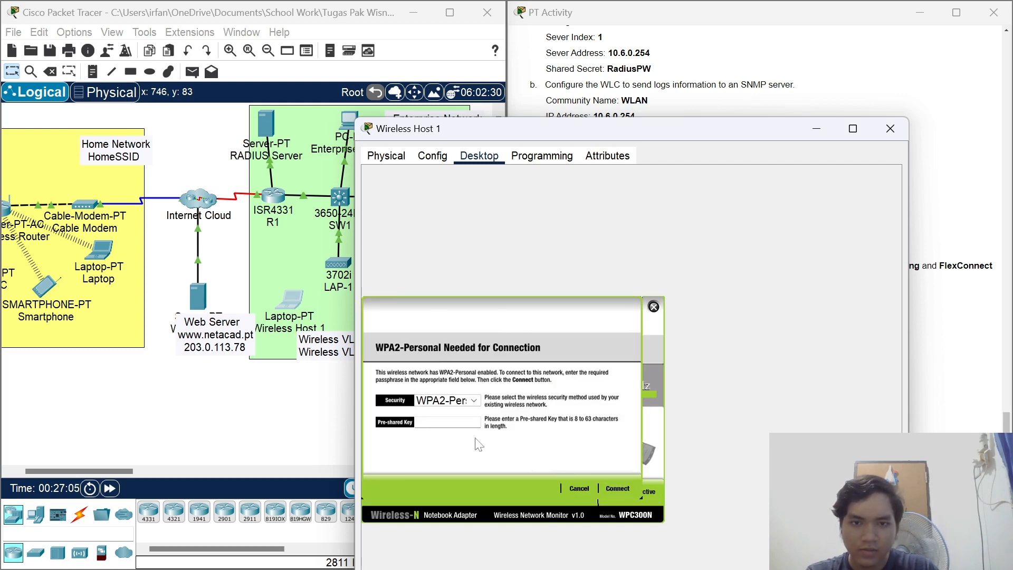
{"action": "type", "text": "Cisco1"}
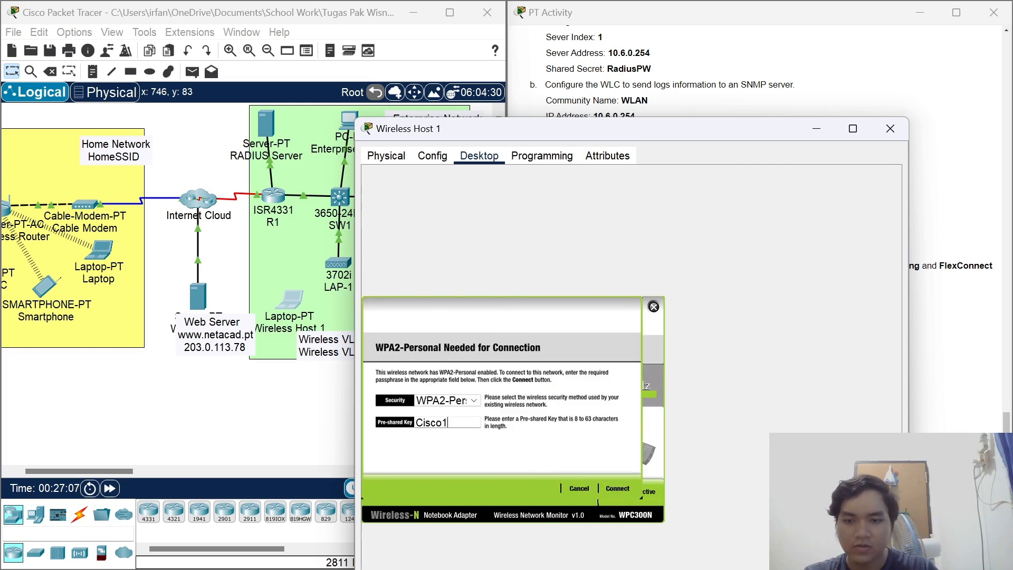
{"action": "type", "text": "23"}
{"action": "left_click", "coordinate": [629, 490]}
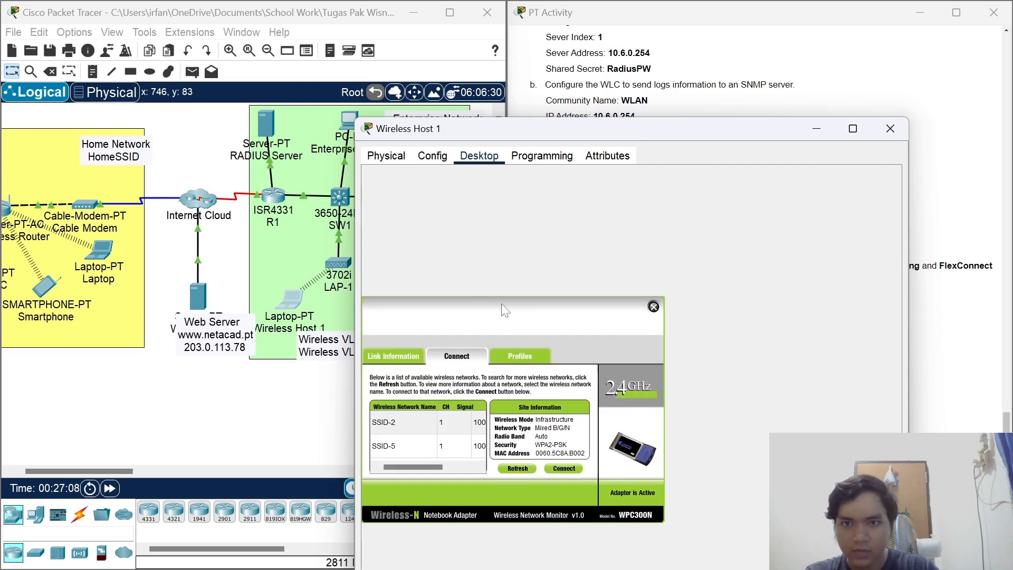
{"action": "left_click", "coordinate": [653, 307]}
{"action": "left_click", "coordinate": [416, 220]}
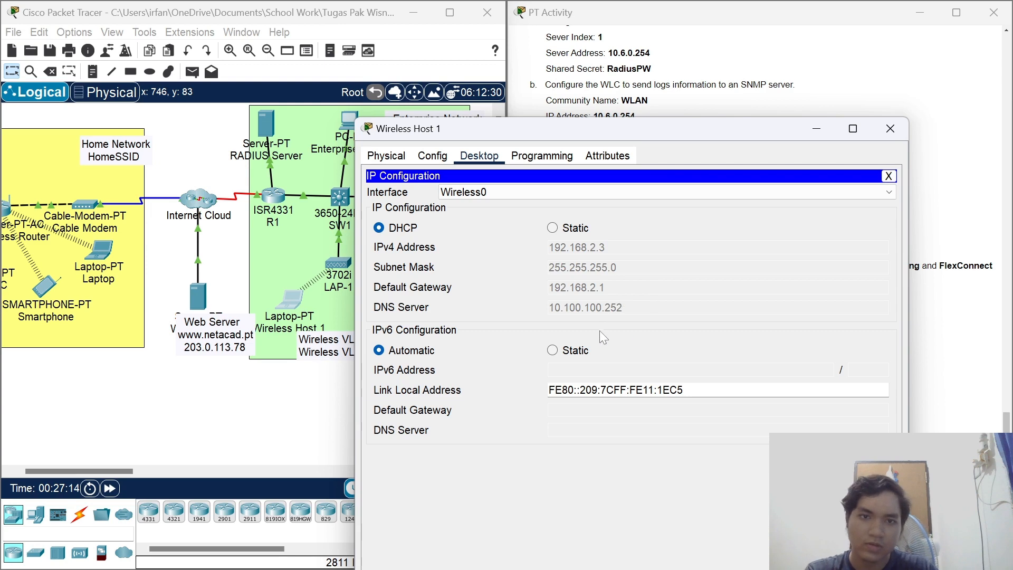
Close the Wireless Host 1 window.
{"action": "left_click", "coordinate": [890, 128]}
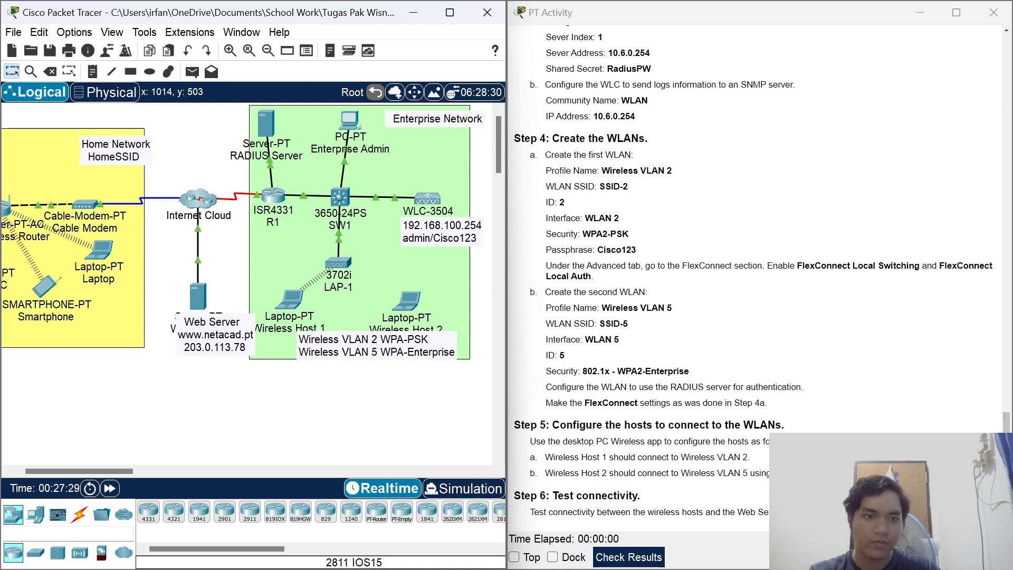
Open Wireless Host 2, resize and reposition its window, and show PC Wireless profiles.
{"action": "left_click_drag", "start_coordinate": [1006, 422], "coordinate": [997, 123]}
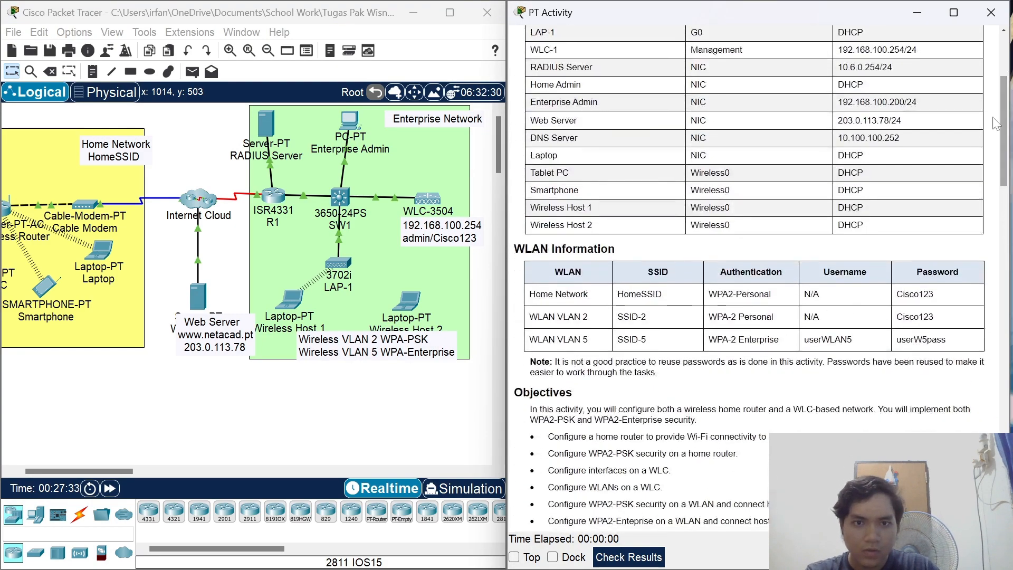
{"action": "left_click", "coordinate": [410, 309]}
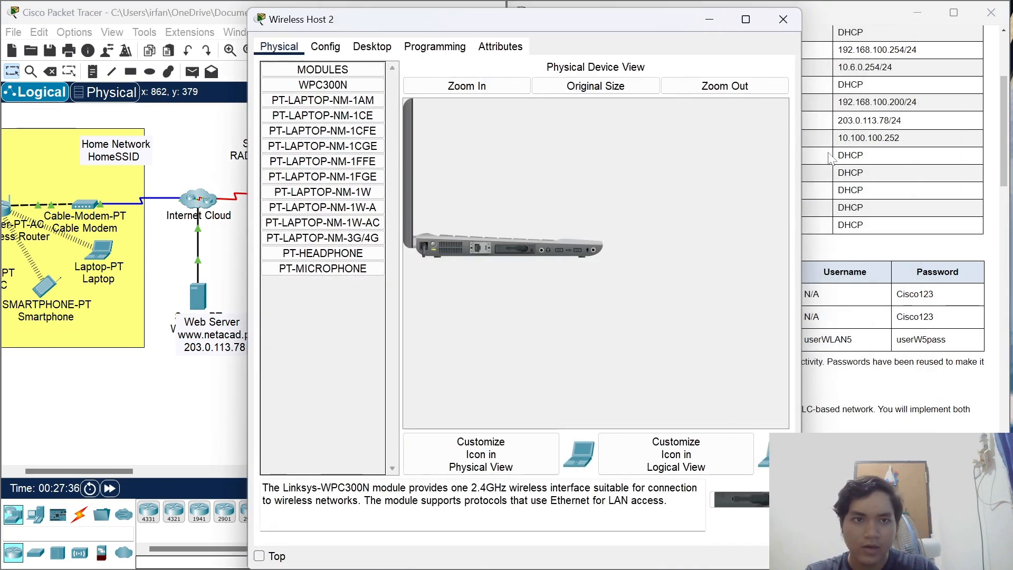
{"action": "left_click_drag", "start_coordinate": [803, 151], "coordinate": [728, 144]}
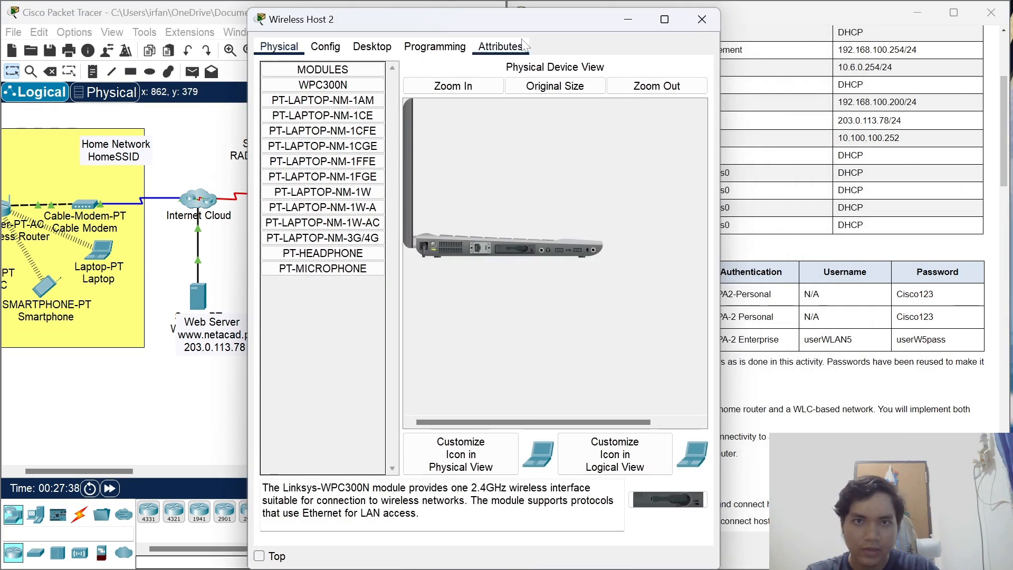
{"action": "left_click_drag", "start_coordinate": [514, 29], "coordinate": [269, 40]}
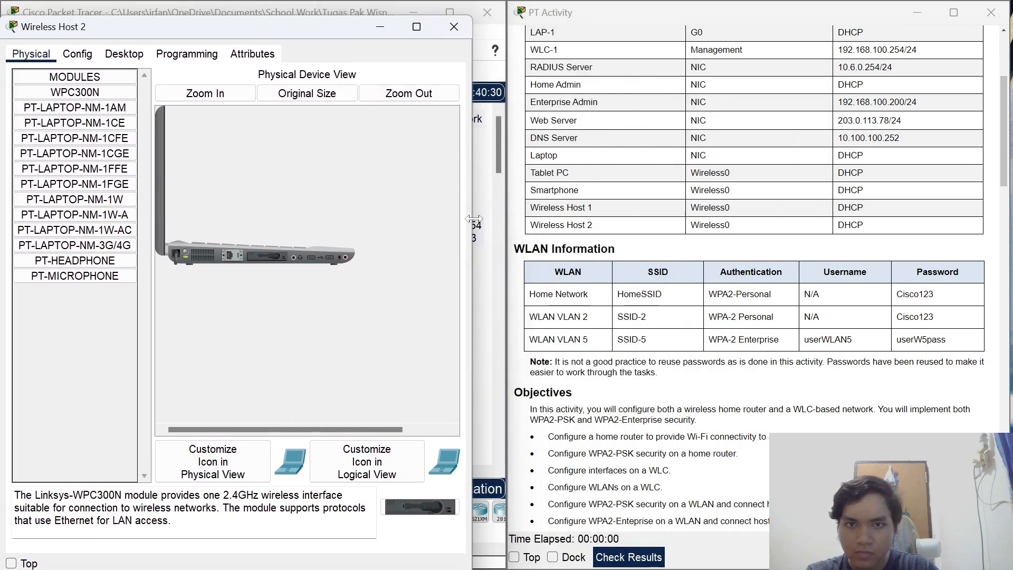
{"action": "left_click_drag", "start_coordinate": [473, 218], "coordinate": [495, 221]}
{"action": "left_click", "coordinate": [124, 53]}
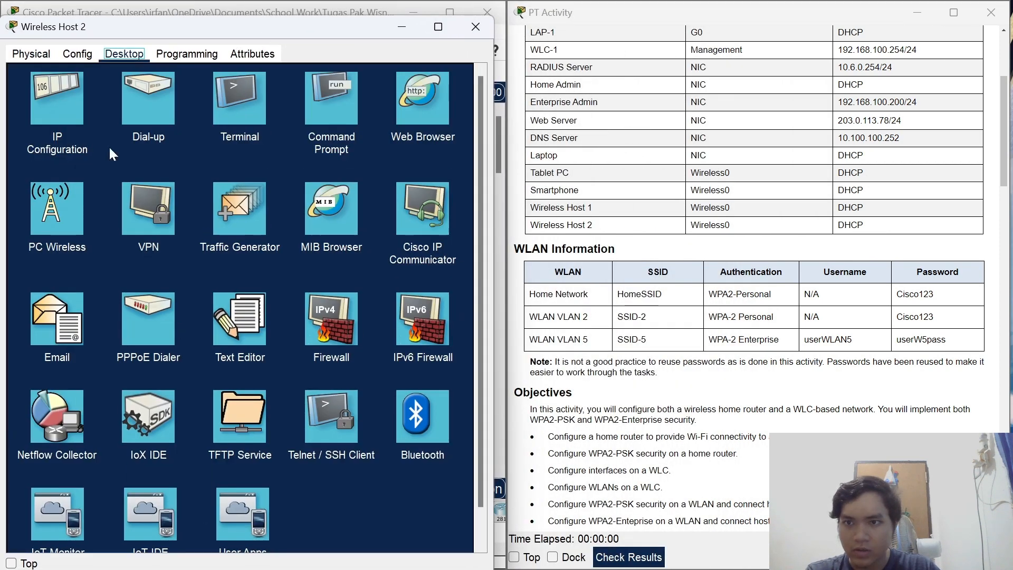
{"action": "left_click", "coordinate": [59, 216]}
{"action": "left_click", "coordinate": [165, 255]}
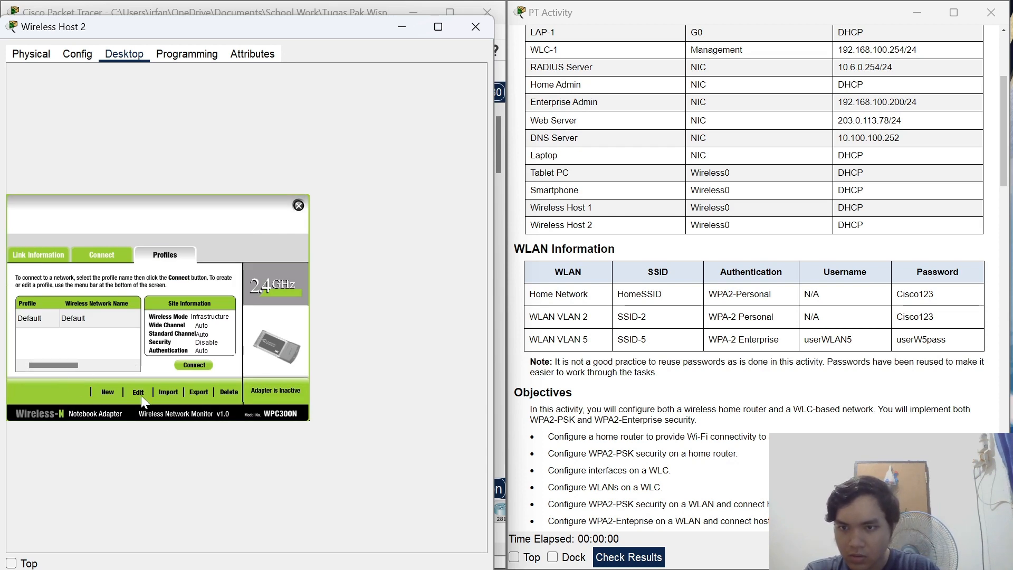
Start a new wireless profile for SSID-5 with infrastructure mode and DHCP addressing.
{"action": "left_click", "coordinate": [138, 392]}
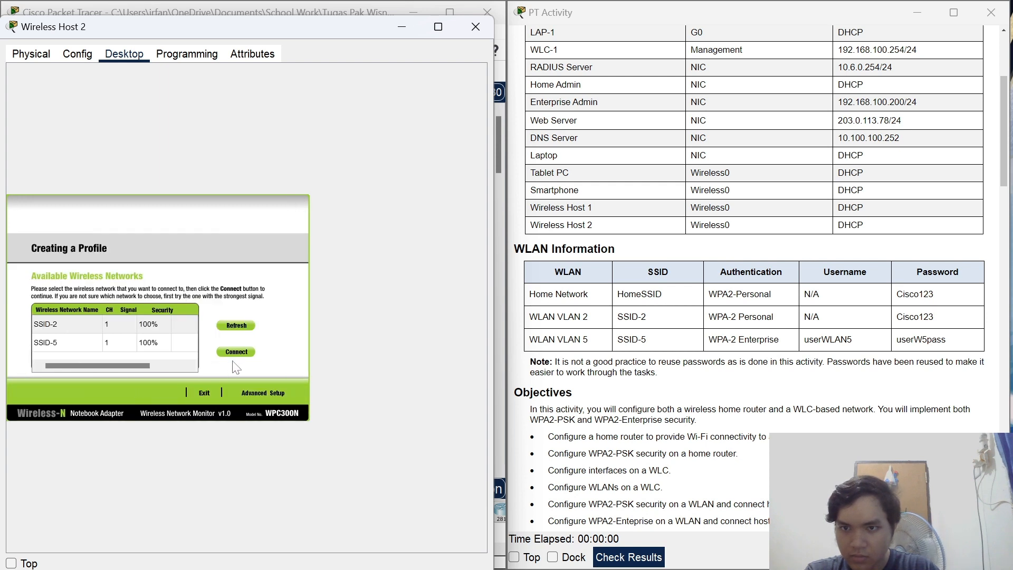
{"action": "left_click", "coordinate": [76, 344]}
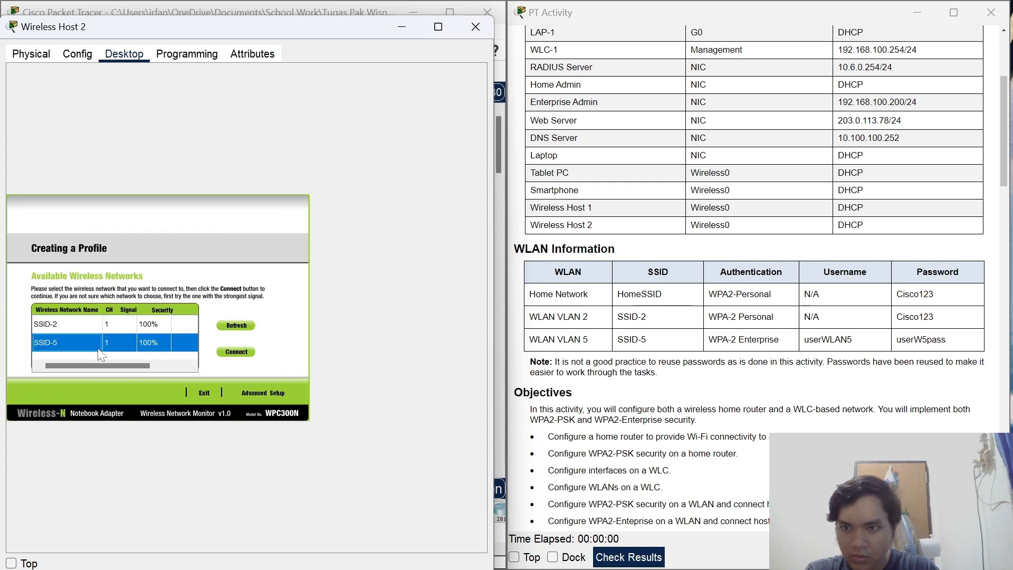
{"action": "left_click", "coordinate": [93, 345]}
{"action": "left_click", "coordinate": [237, 351]}
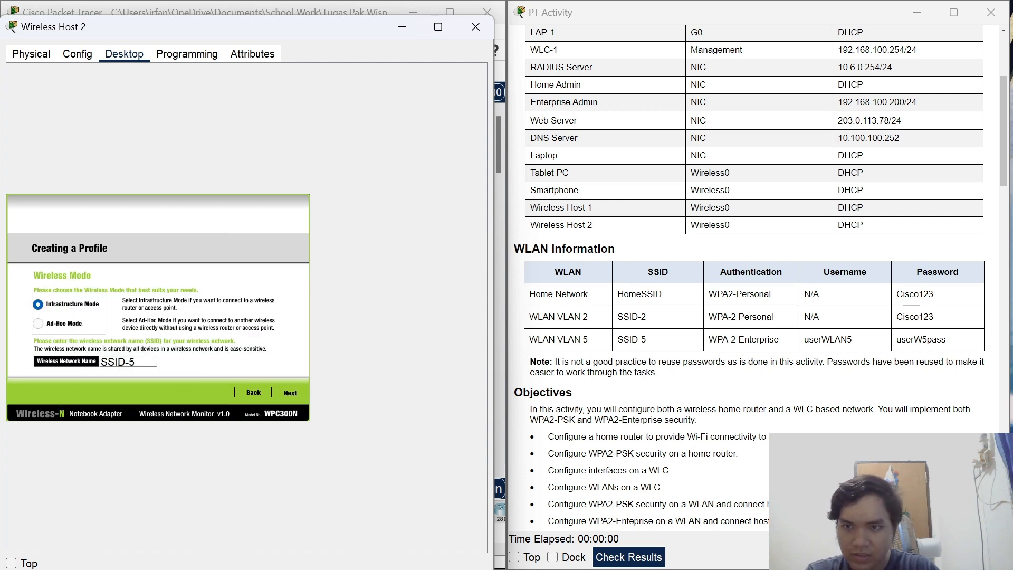
{"action": "left_click", "coordinate": [290, 393]}
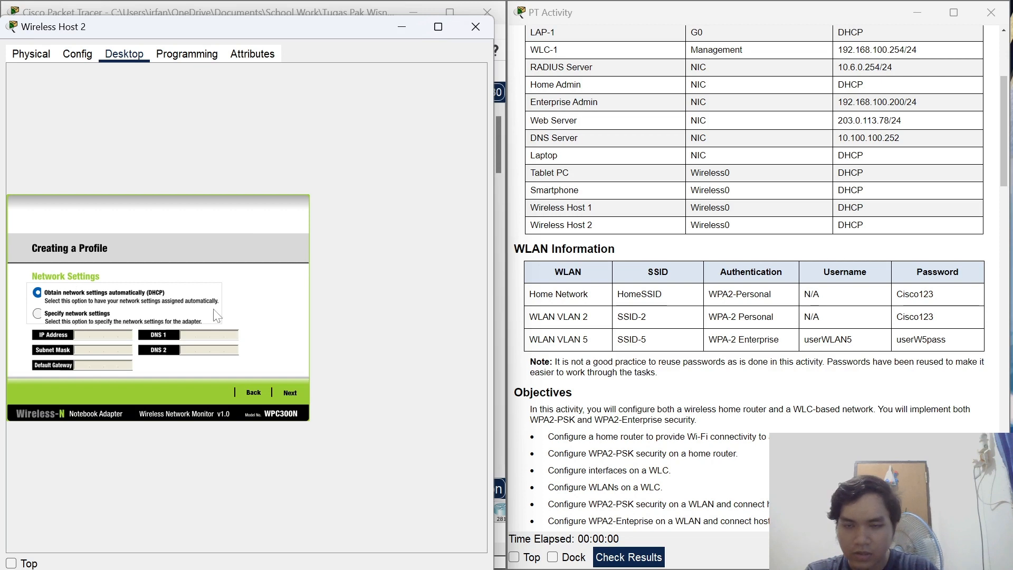
{"action": "left_click", "coordinate": [291, 394]}
Use WPA2-Enterprise with the WLAN 5 login and password, save the profile and connect.
{"action": "left_click", "coordinate": [96, 300]}
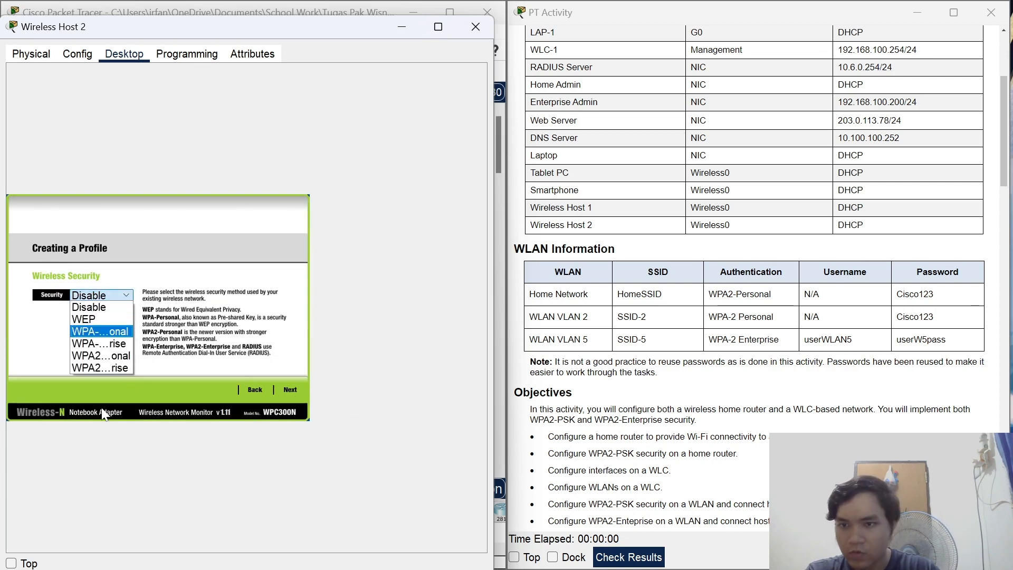
{"action": "left_click", "coordinate": [108, 368]}
{"action": "left_click", "coordinate": [290, 389]}
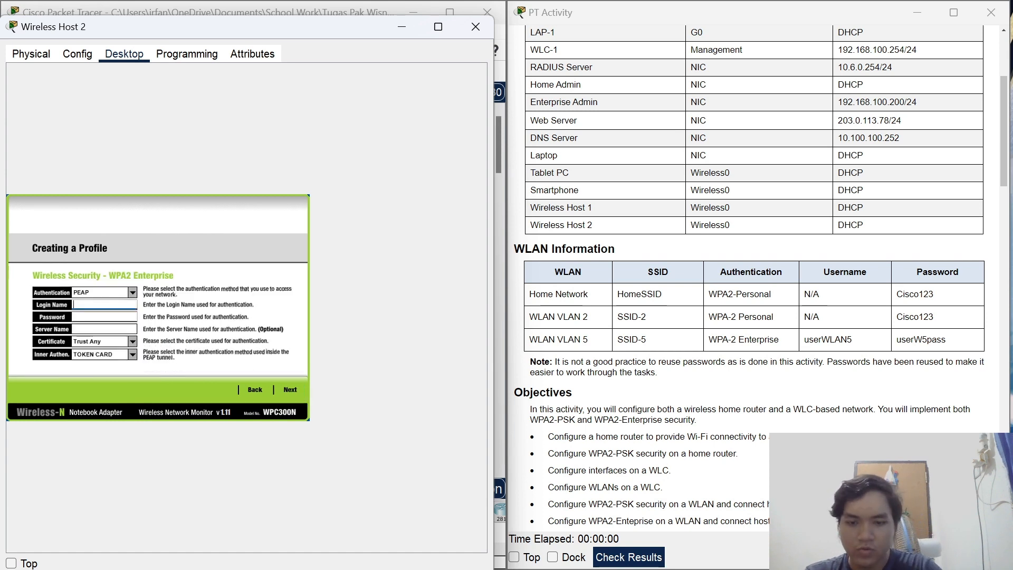
{"action": "type", "text": "userWLAN5"}
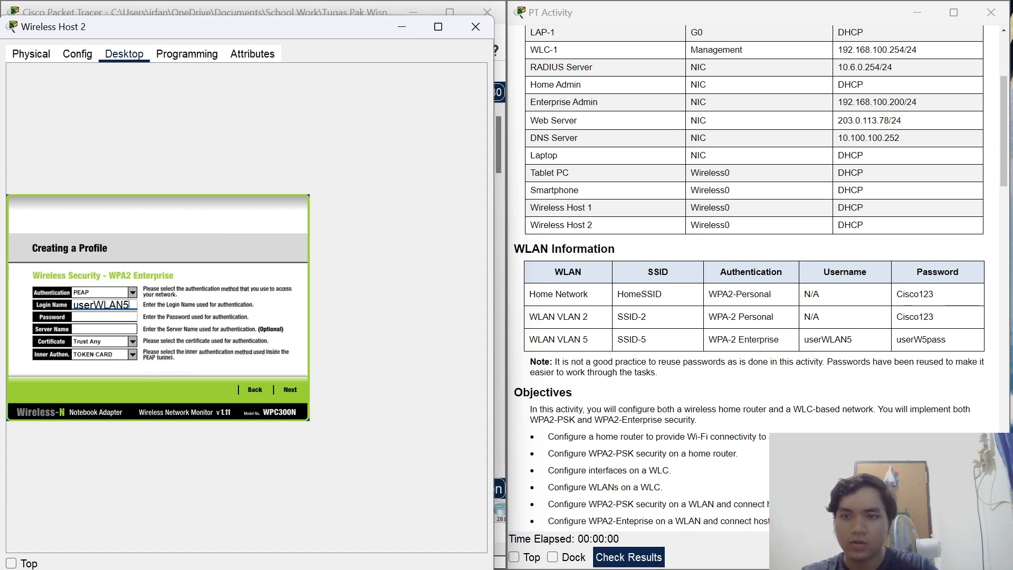
{"action": "key", "text": "Tab"}
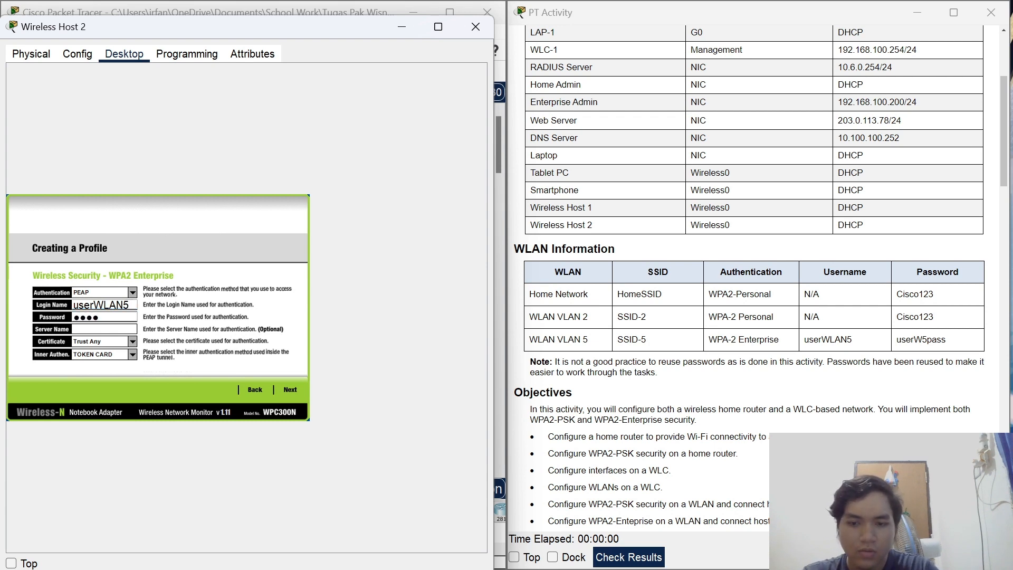
{"action": "type", "text": "userW5pass"}
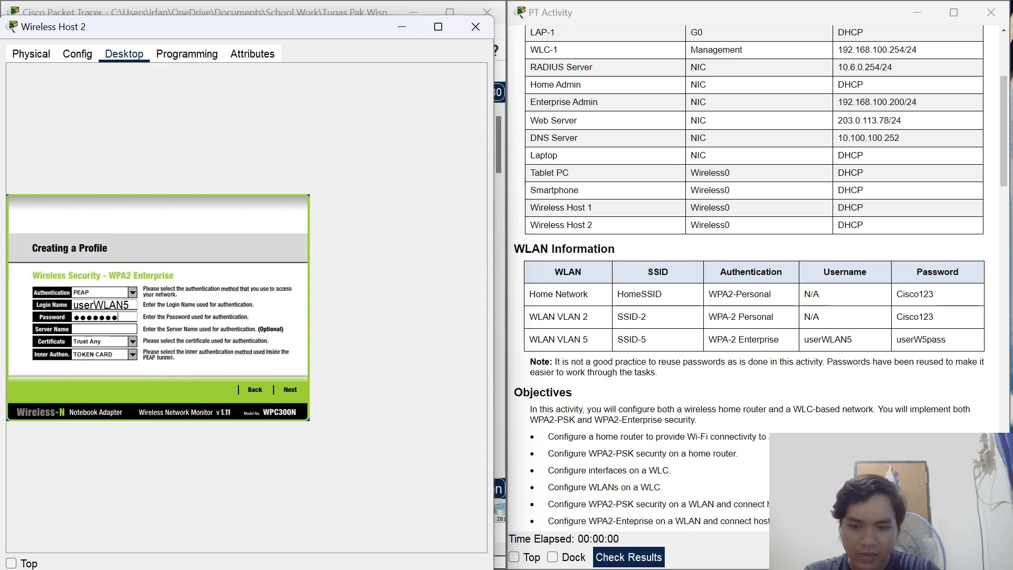
{"action": "left_click", "coordinate": [292, 389]}
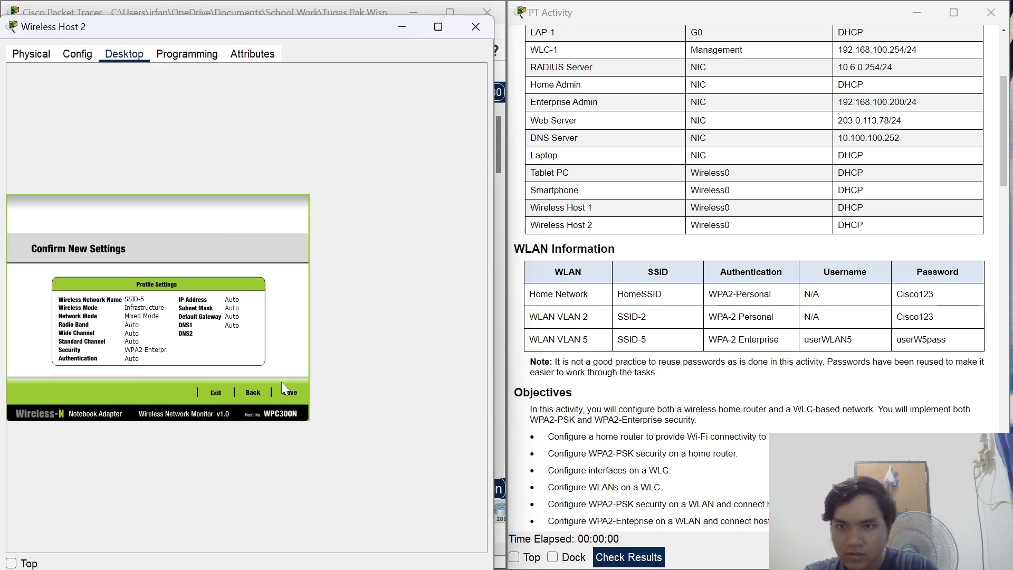
{"action": "left_click", "coordinate": [291, 393]}
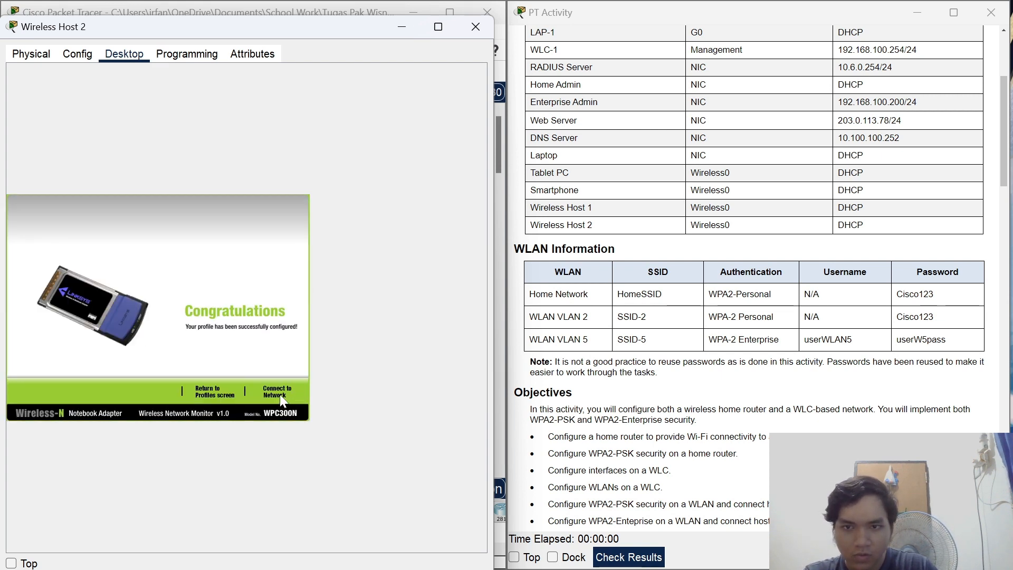
{"action": "left_click", "coordinate": [280, 393]}
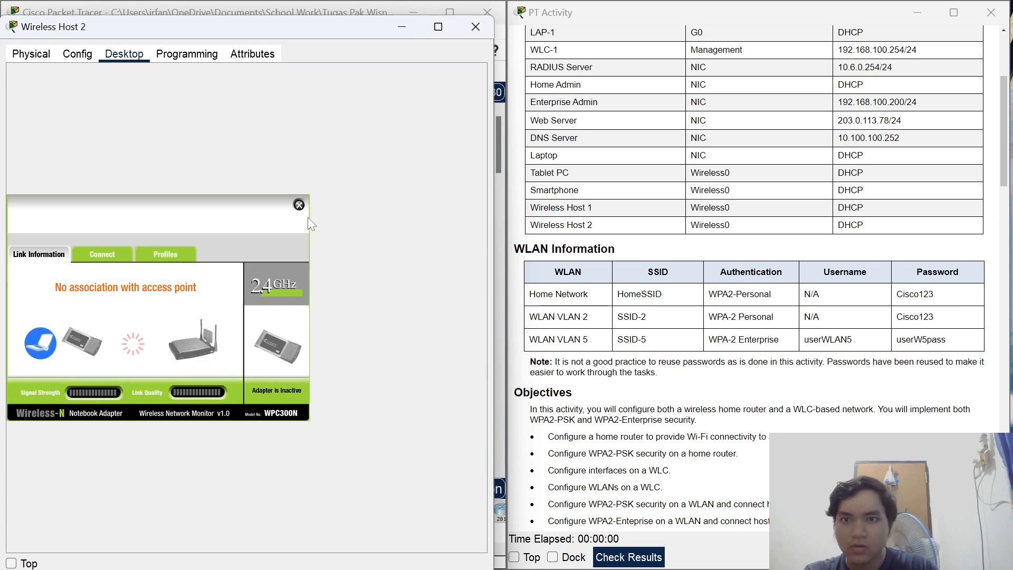
{"action": "left_click", "coordinate": [299, 204]}
Check Wireless Host 2's IP Configuration for a DHCP address and shift the window right.
{"action": "left_click", "coordinate": [58, 97]}
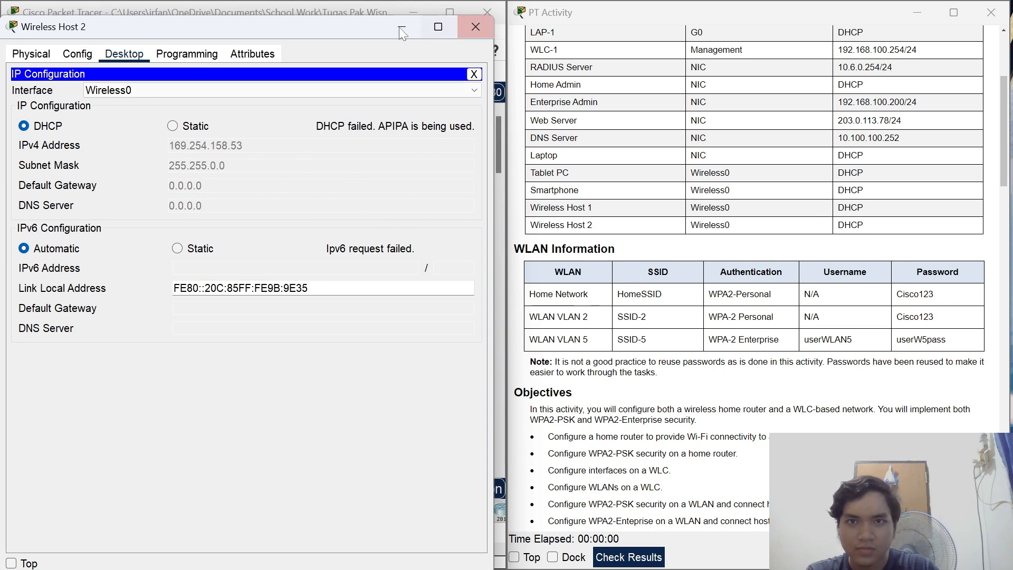
{"action": "left_click_drag", "start_coordinate": [328, 25], "coordinate": [825, 56]}
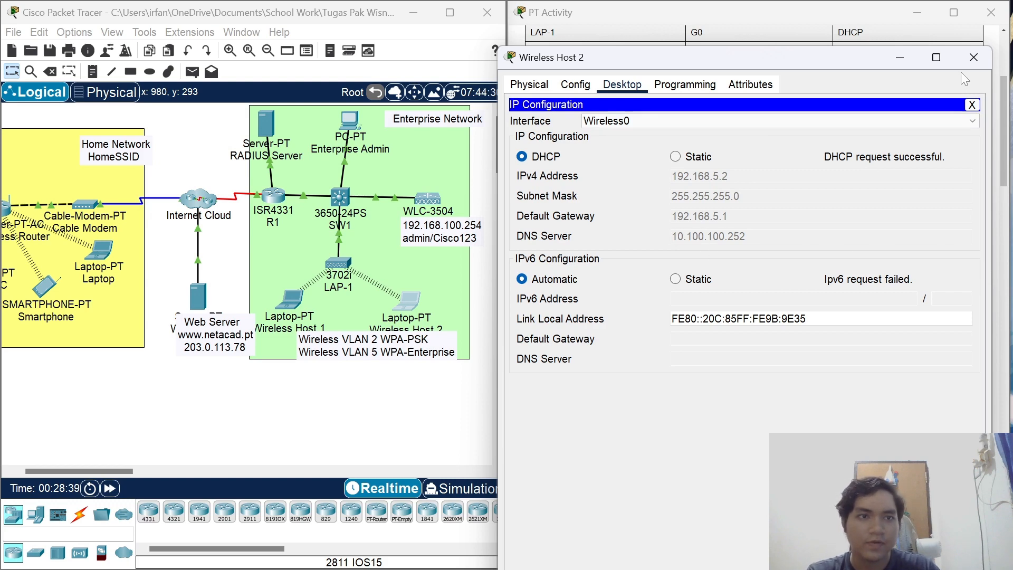
Close Wireless Host 2 and confirm the activity reports 100% completion.
{"action": "left_click", "coordinate": [973, 63]}
{"action": "mouse_move", "coordinate": [620, 557]}
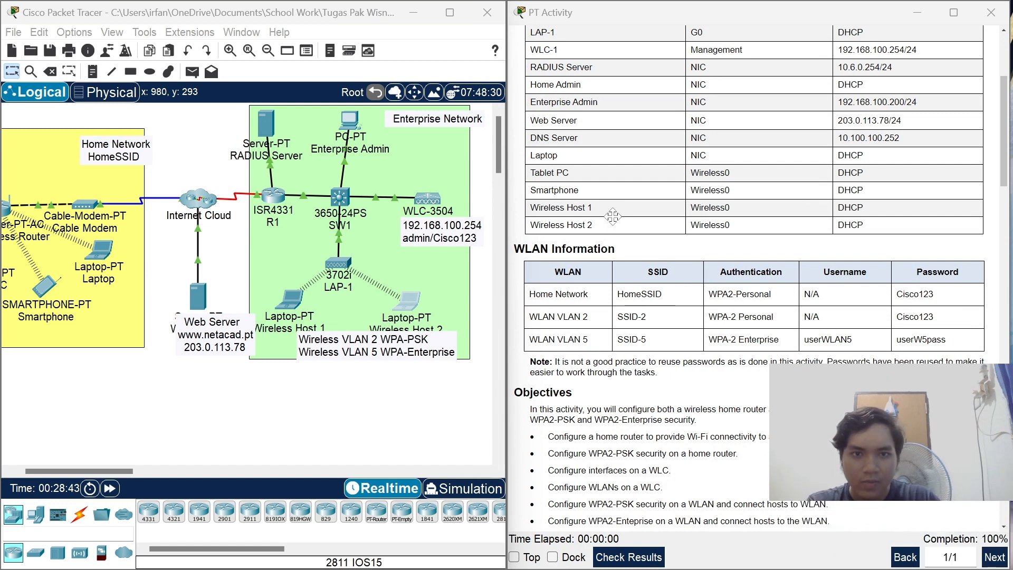
{"action": "key", "text": "alt+Tab"}
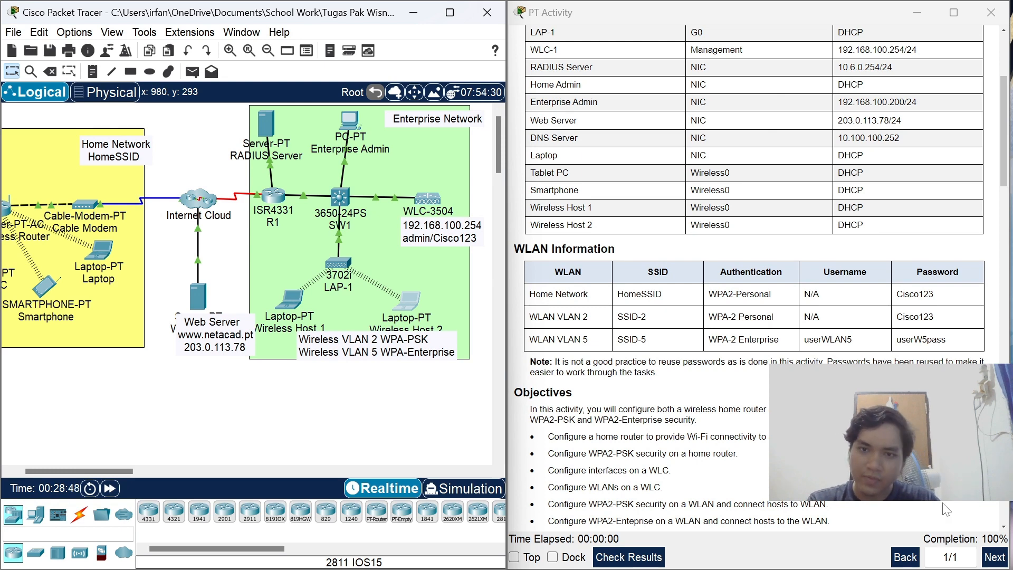
{"action": "left_click", "coordinate": [647, 551]}
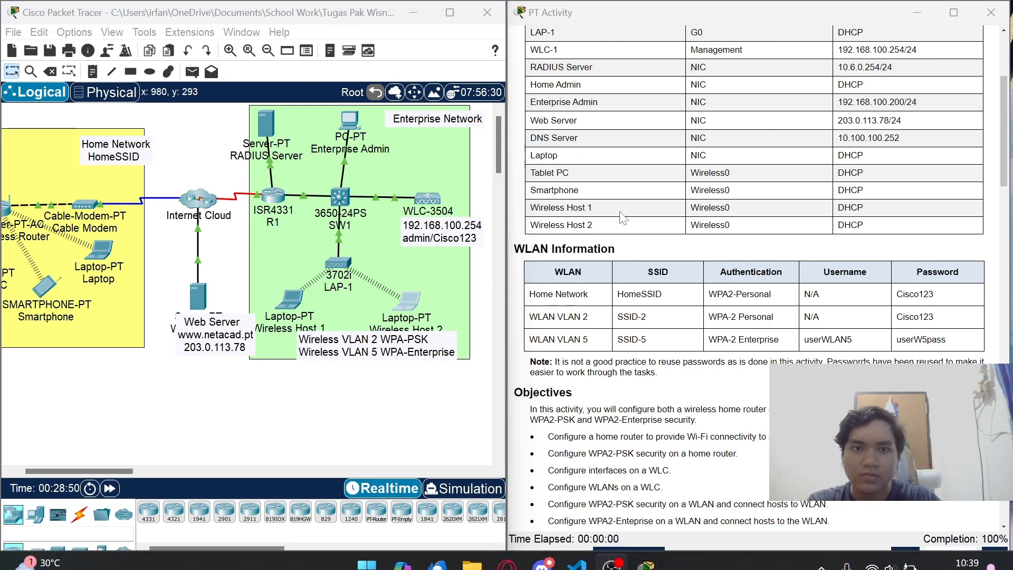